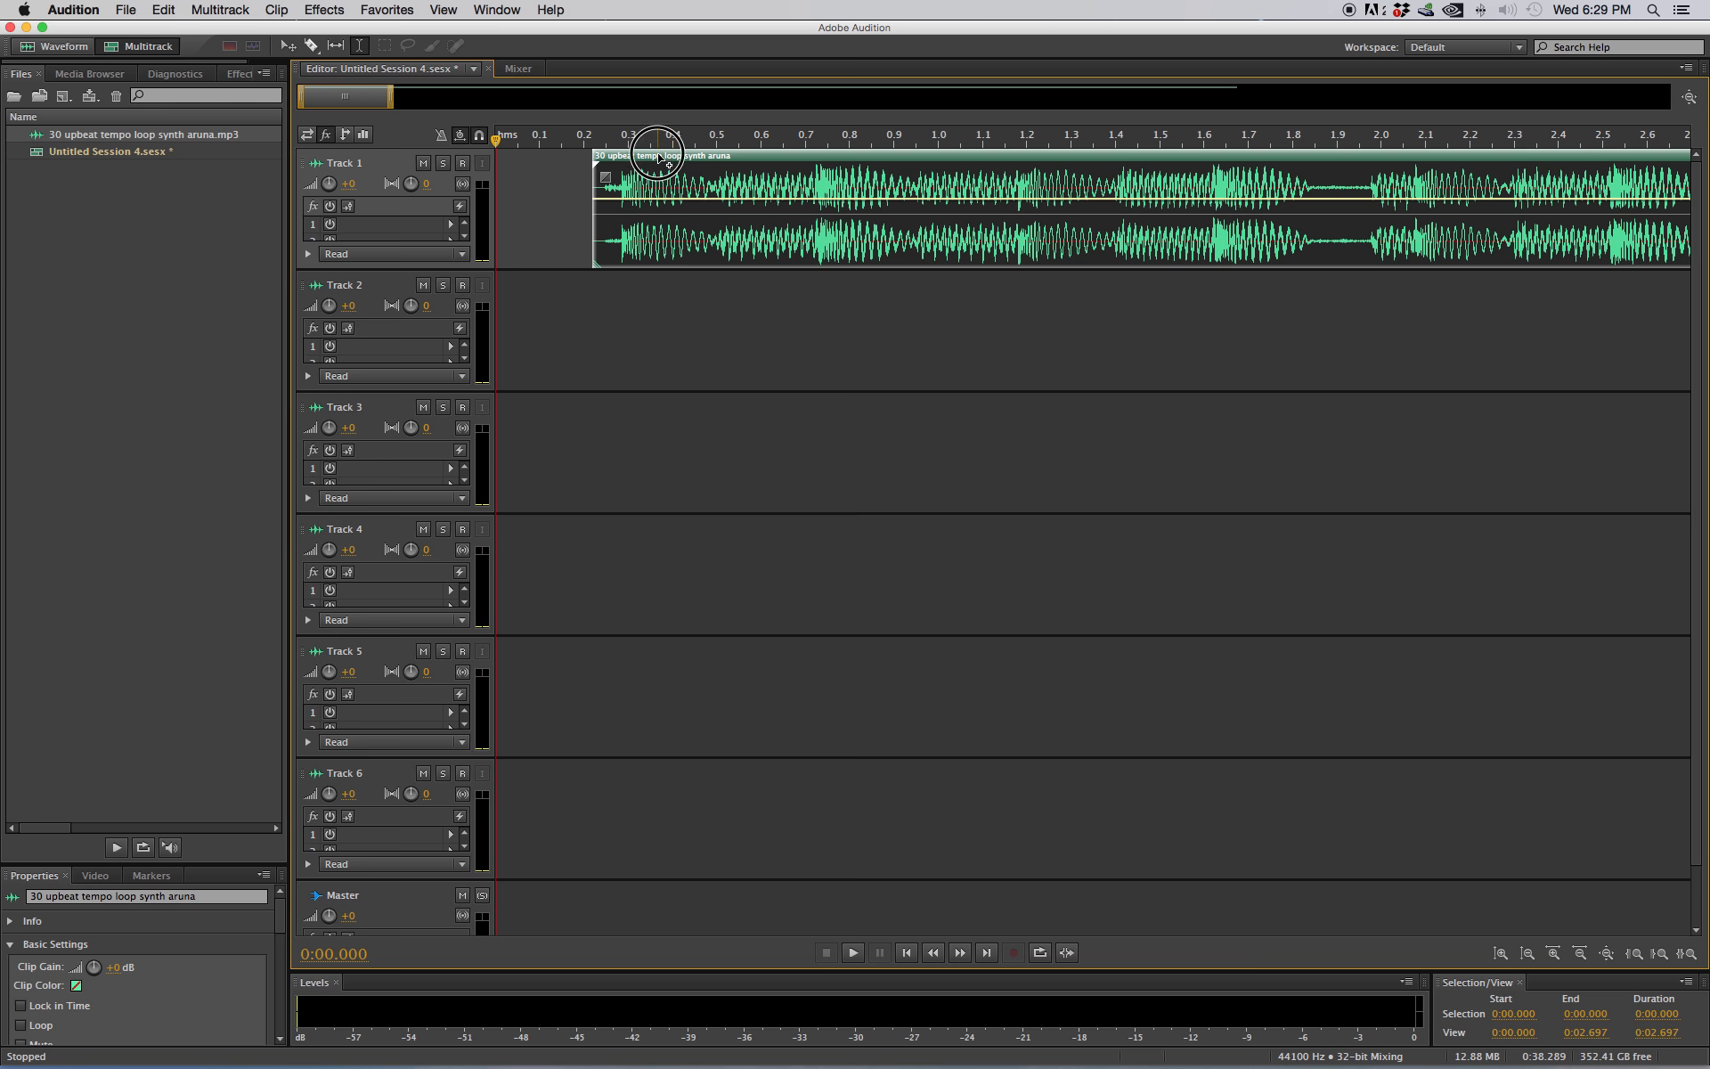
Step: Move the music clip to the start of Track 1 and play it from the beginning
left_click_drag(649, 155, 506, 150)
left_click_drag(399, 104, 1284, 109)
key("space")
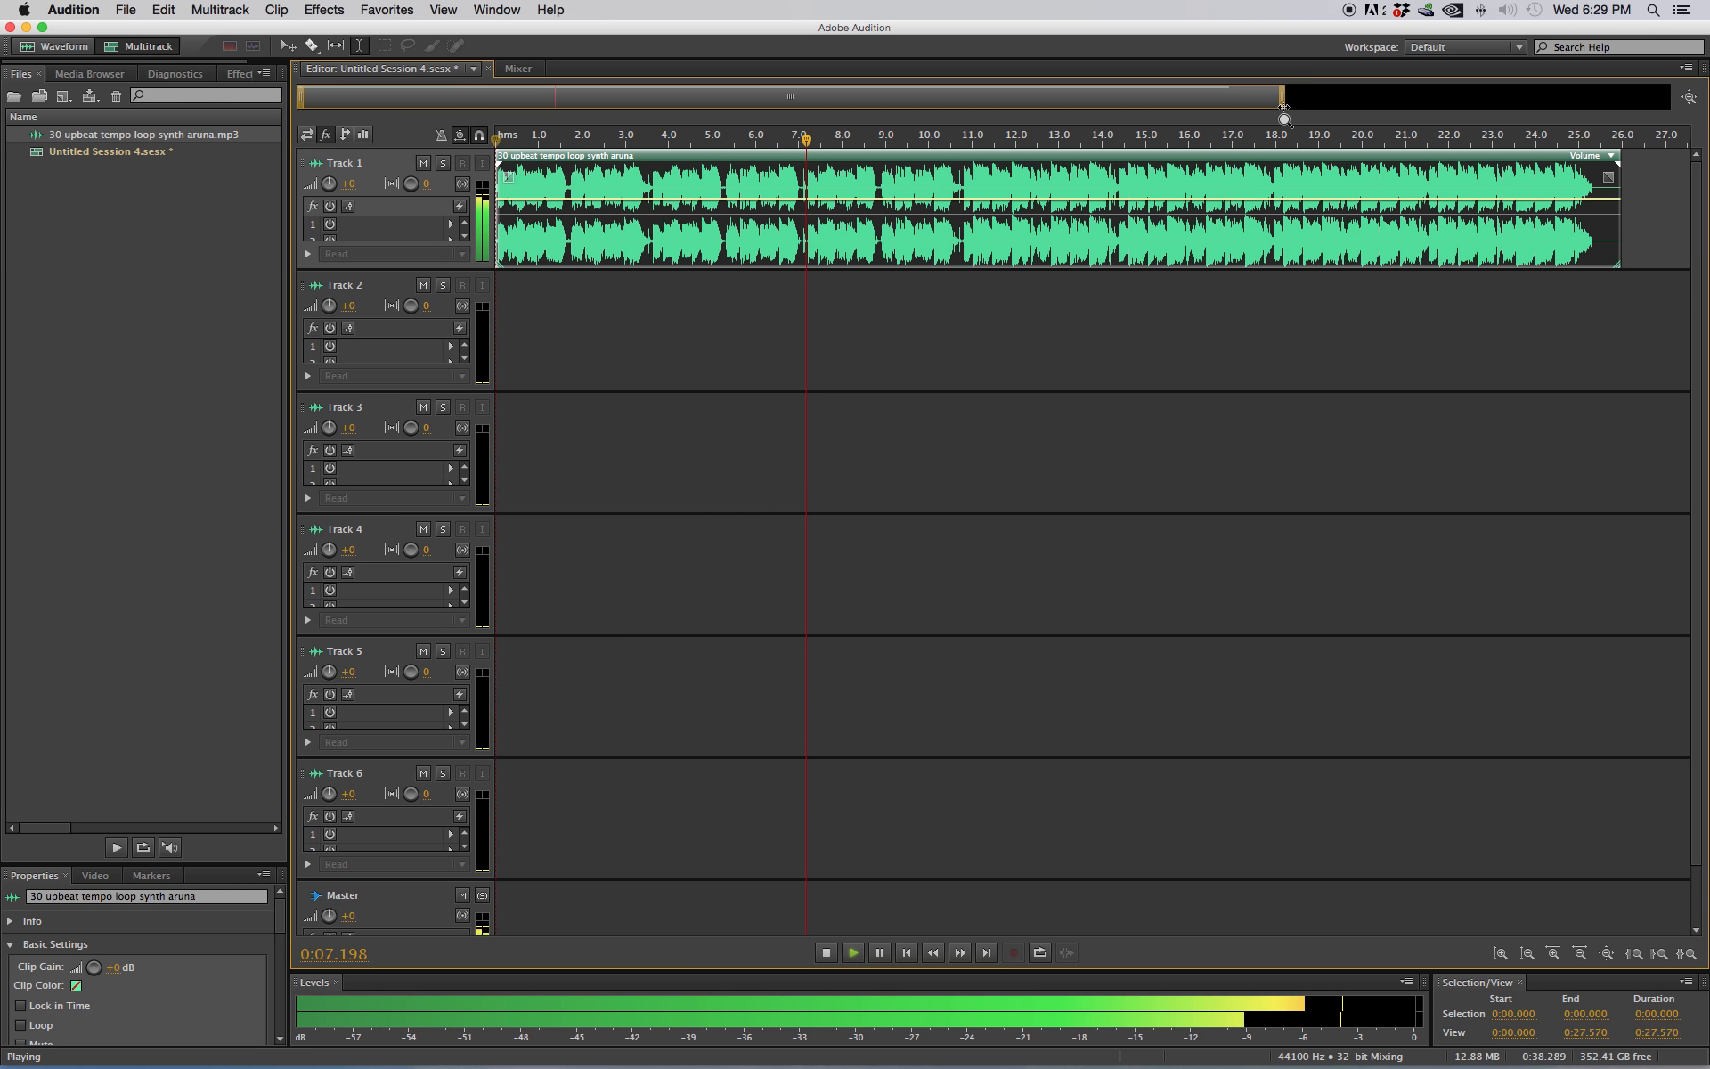
key("space")
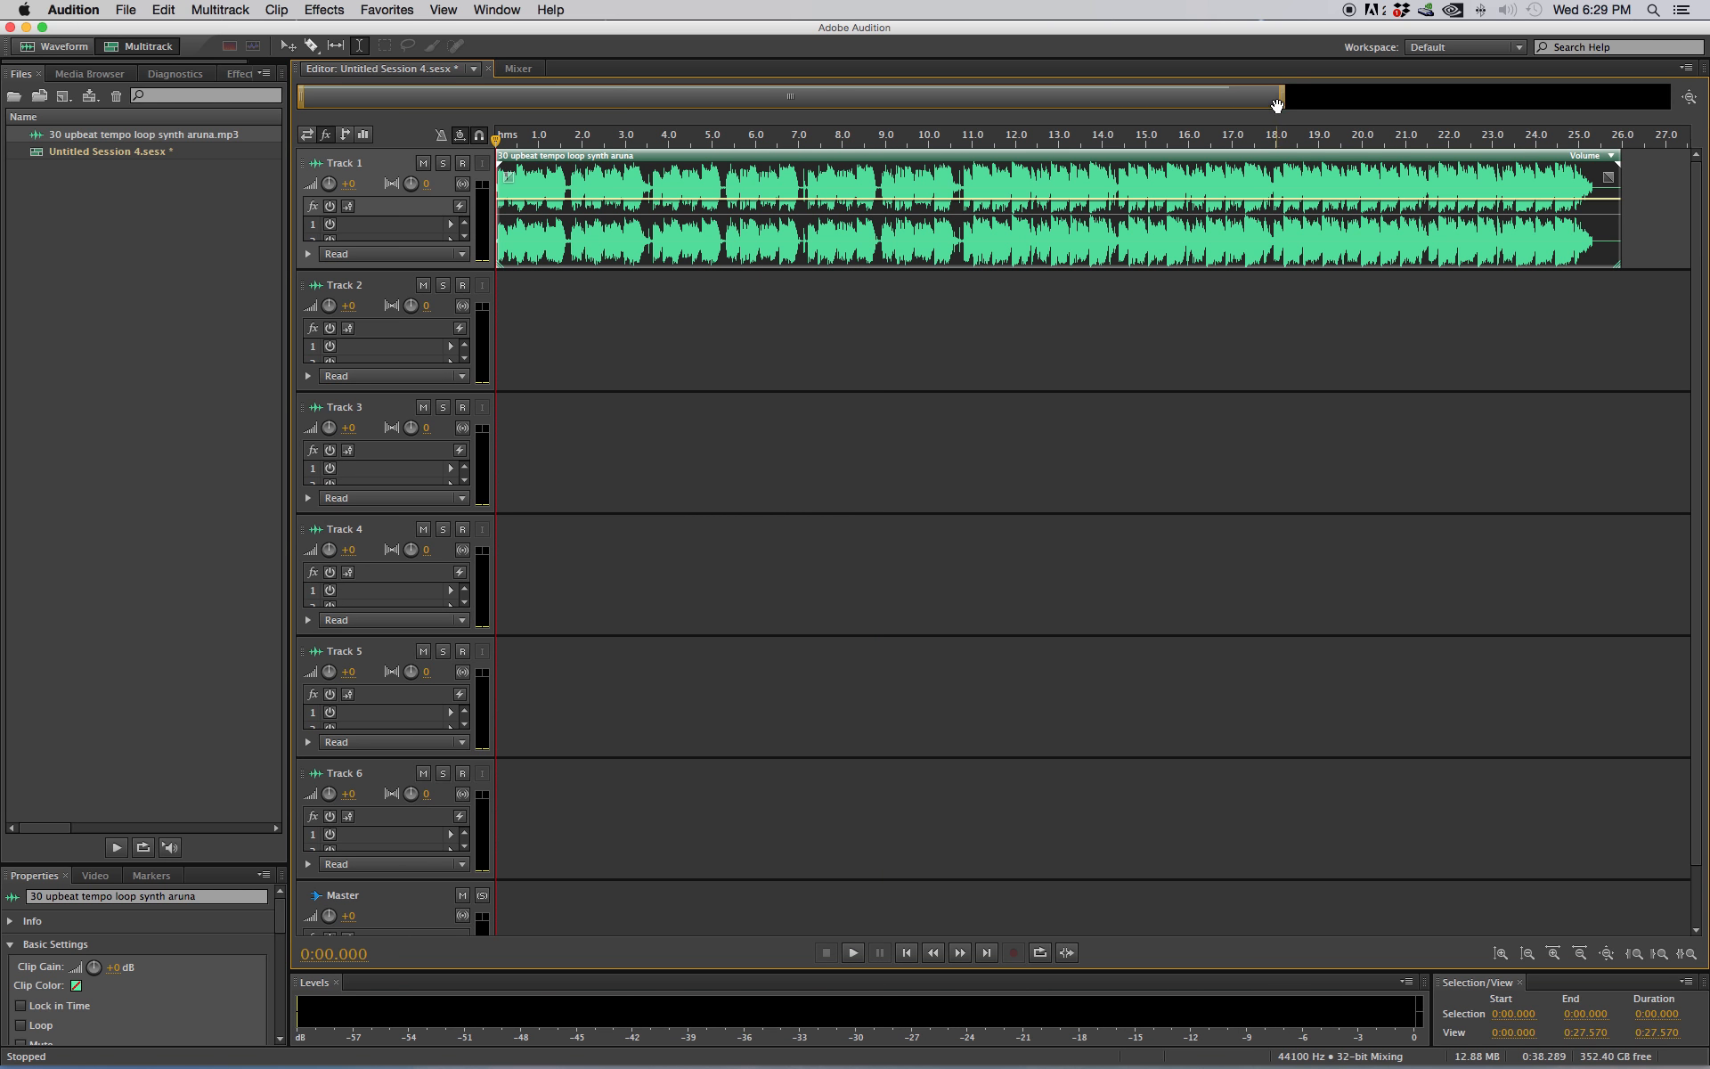
Step: Play the music from the middle of the clip and from about 18.5 seconds to hear its later sections
left_click(1088, 291)
key("space")
left_click(1298, 300)
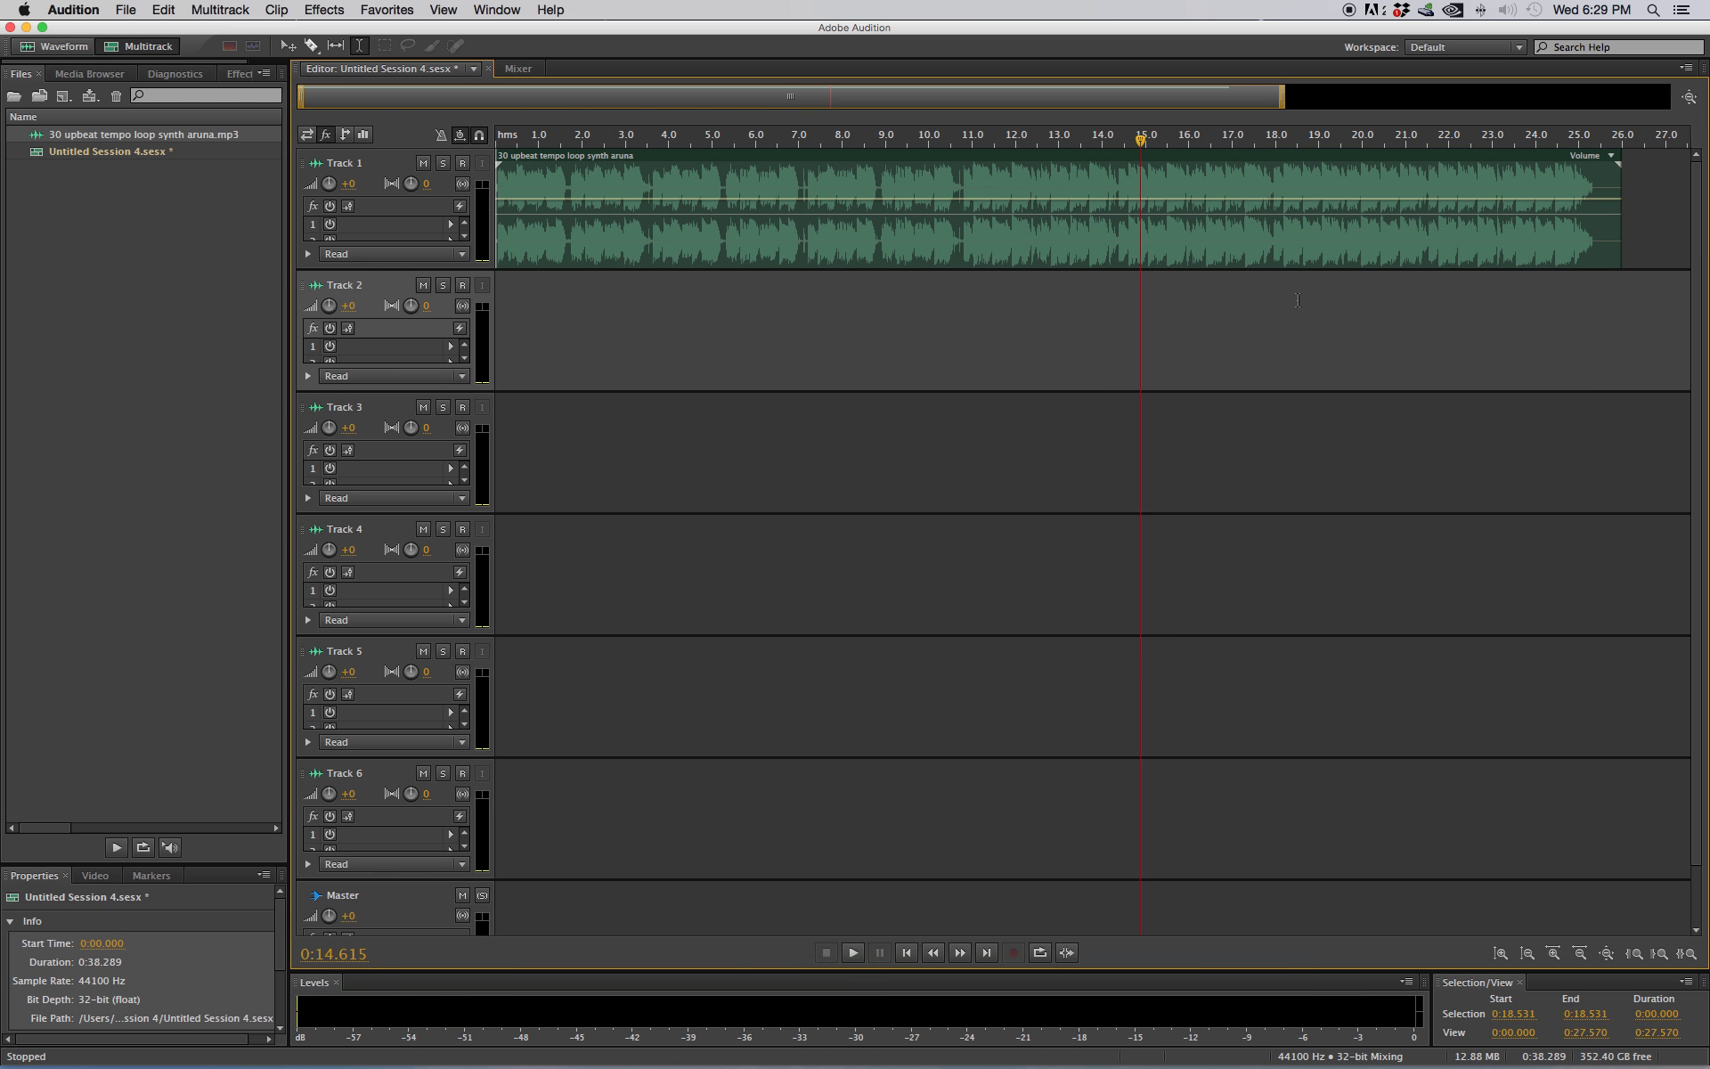
key("space")
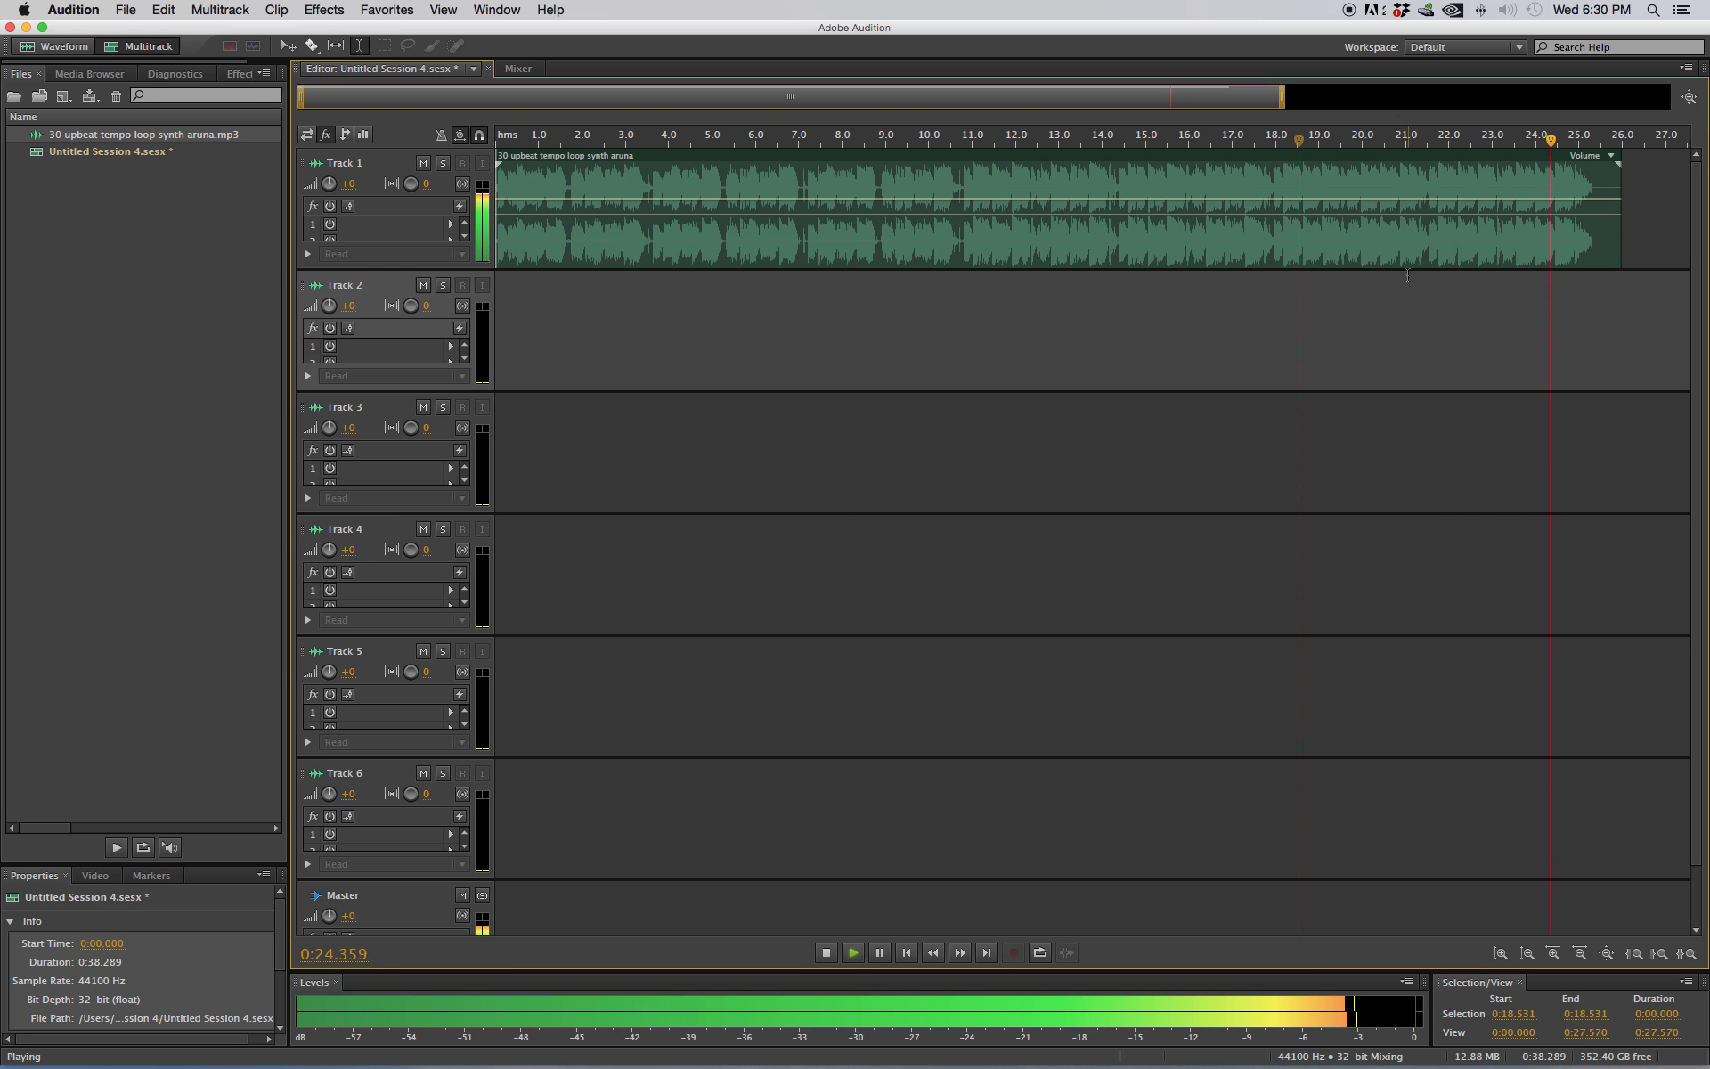
key("space")
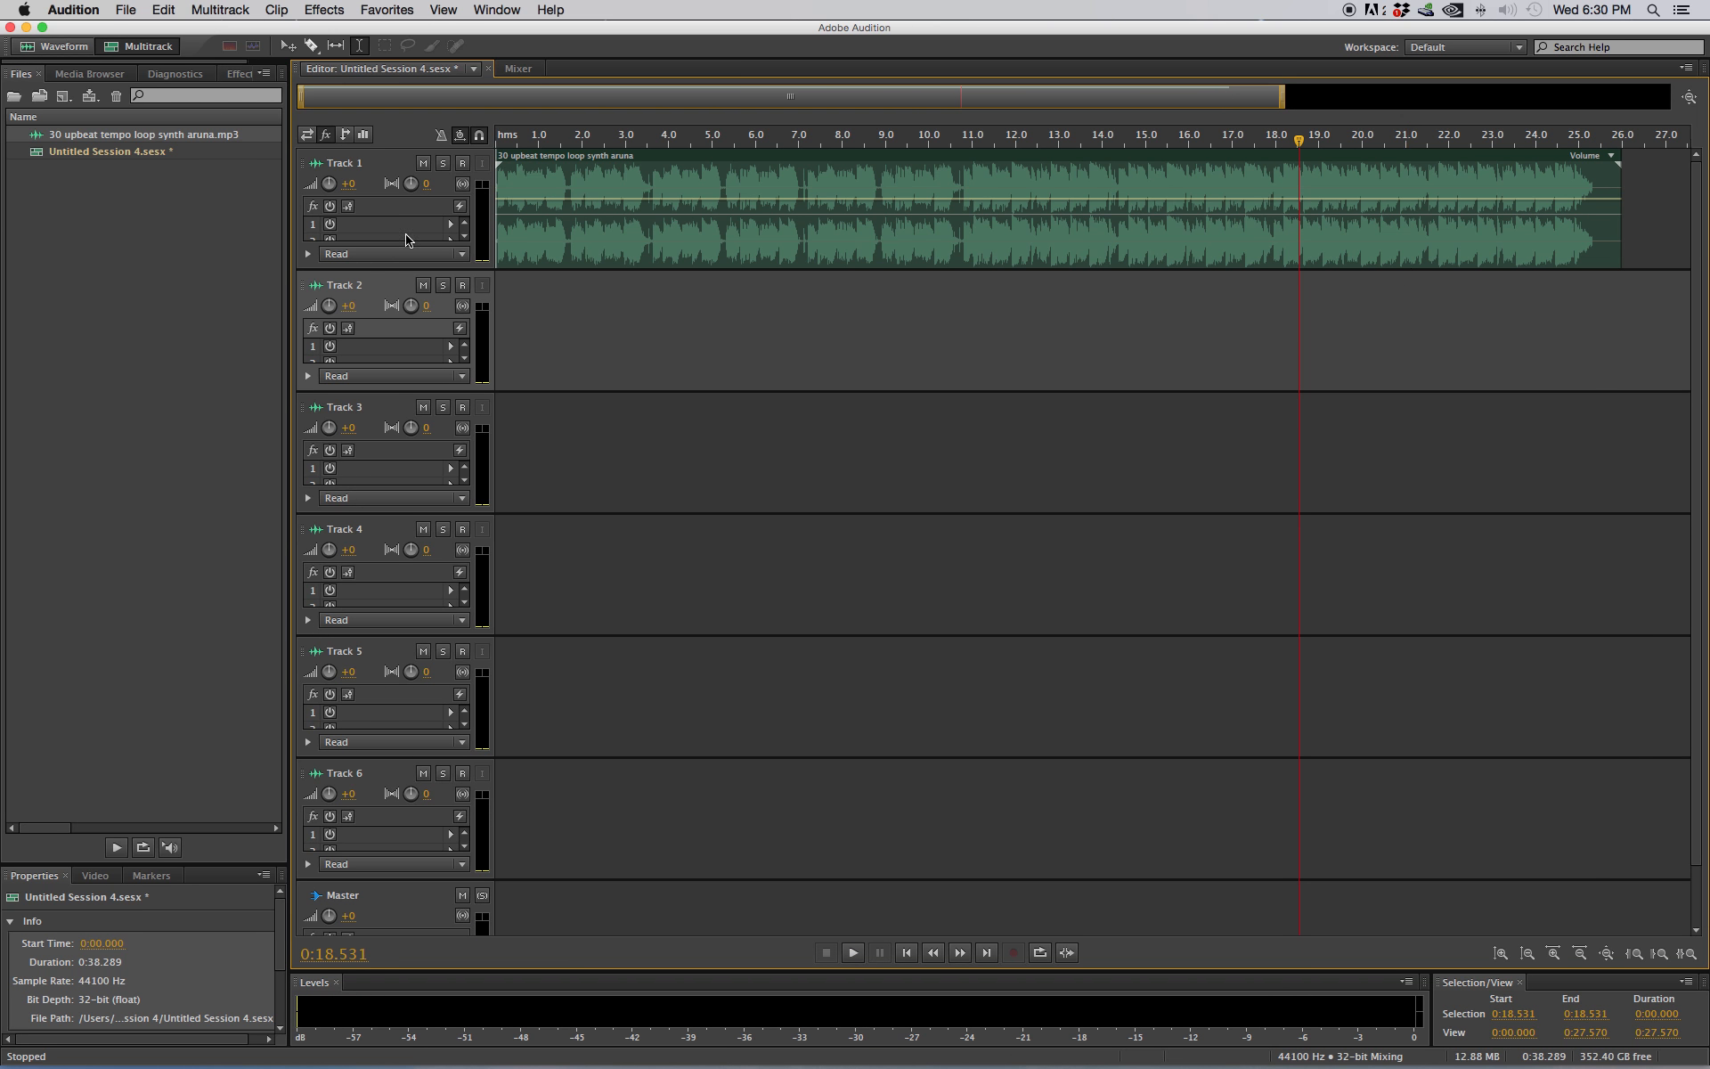
Step: Add the Echo effect to the first effect slot of Track 2 and move its settings window clear of the clip
scroll(405, 241, "up", 5)
scroll(686, 342, "up", 1)
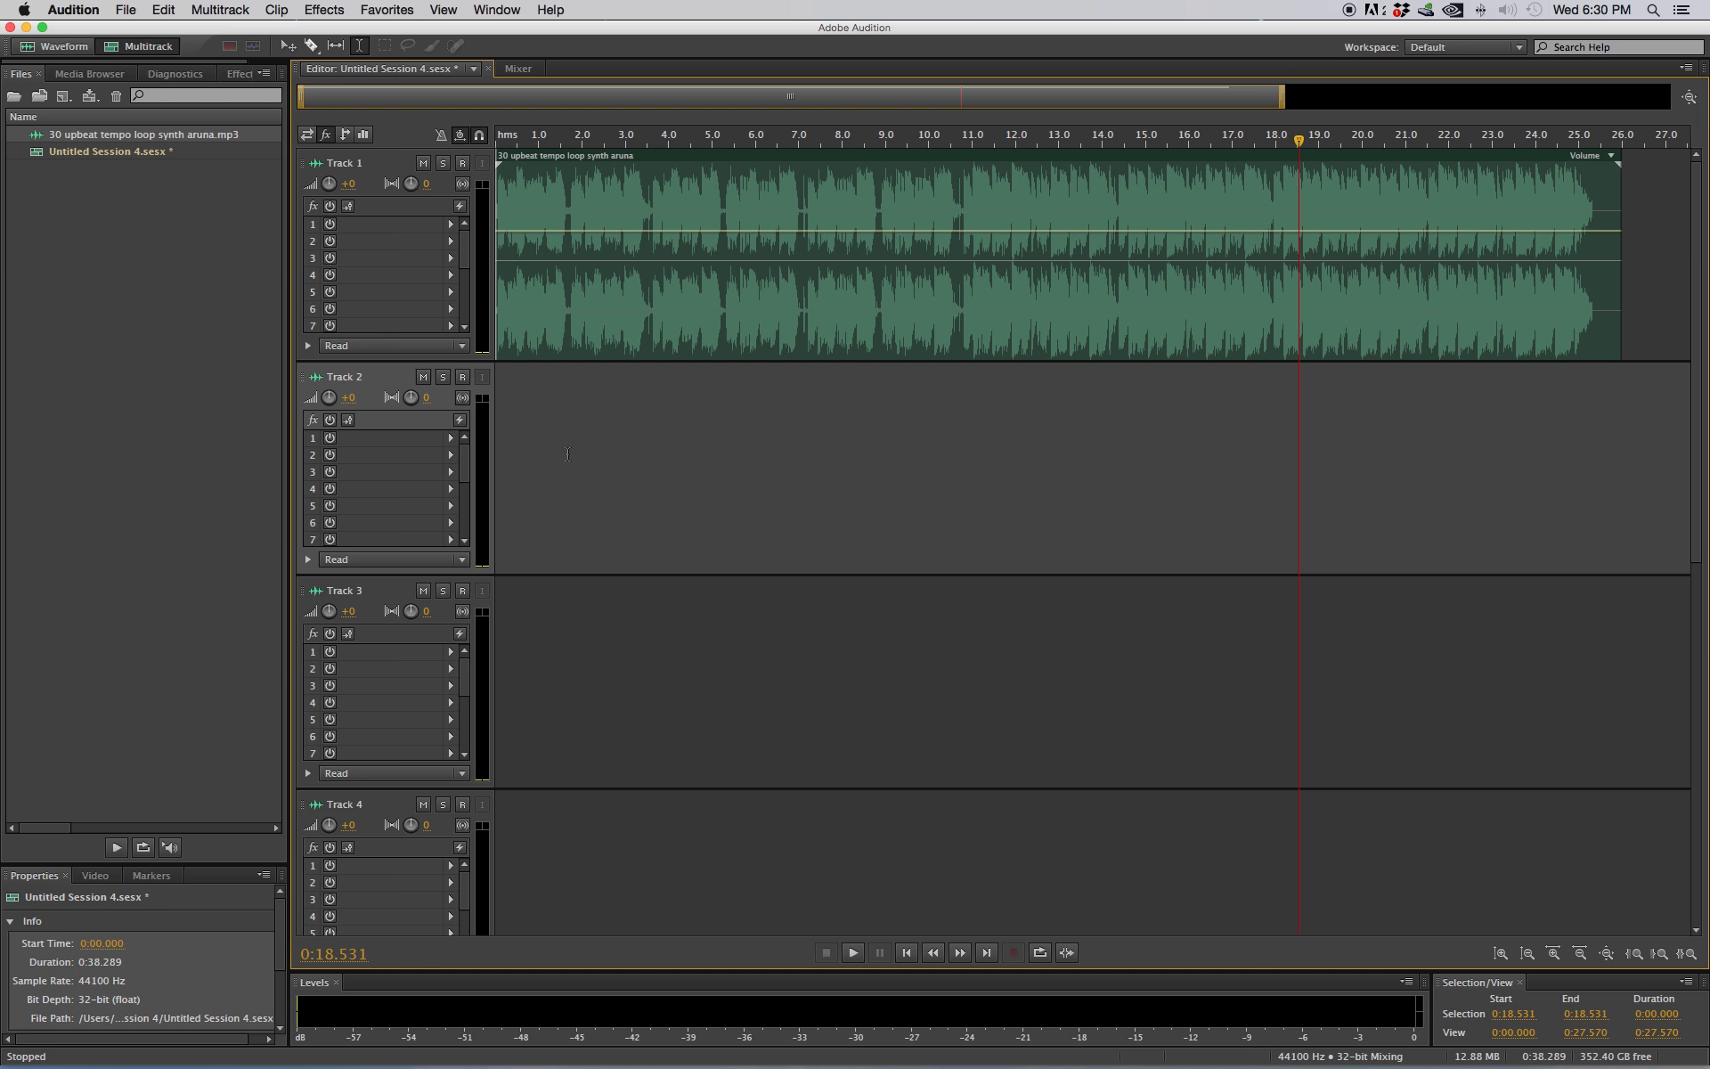
left_click(451, 440)
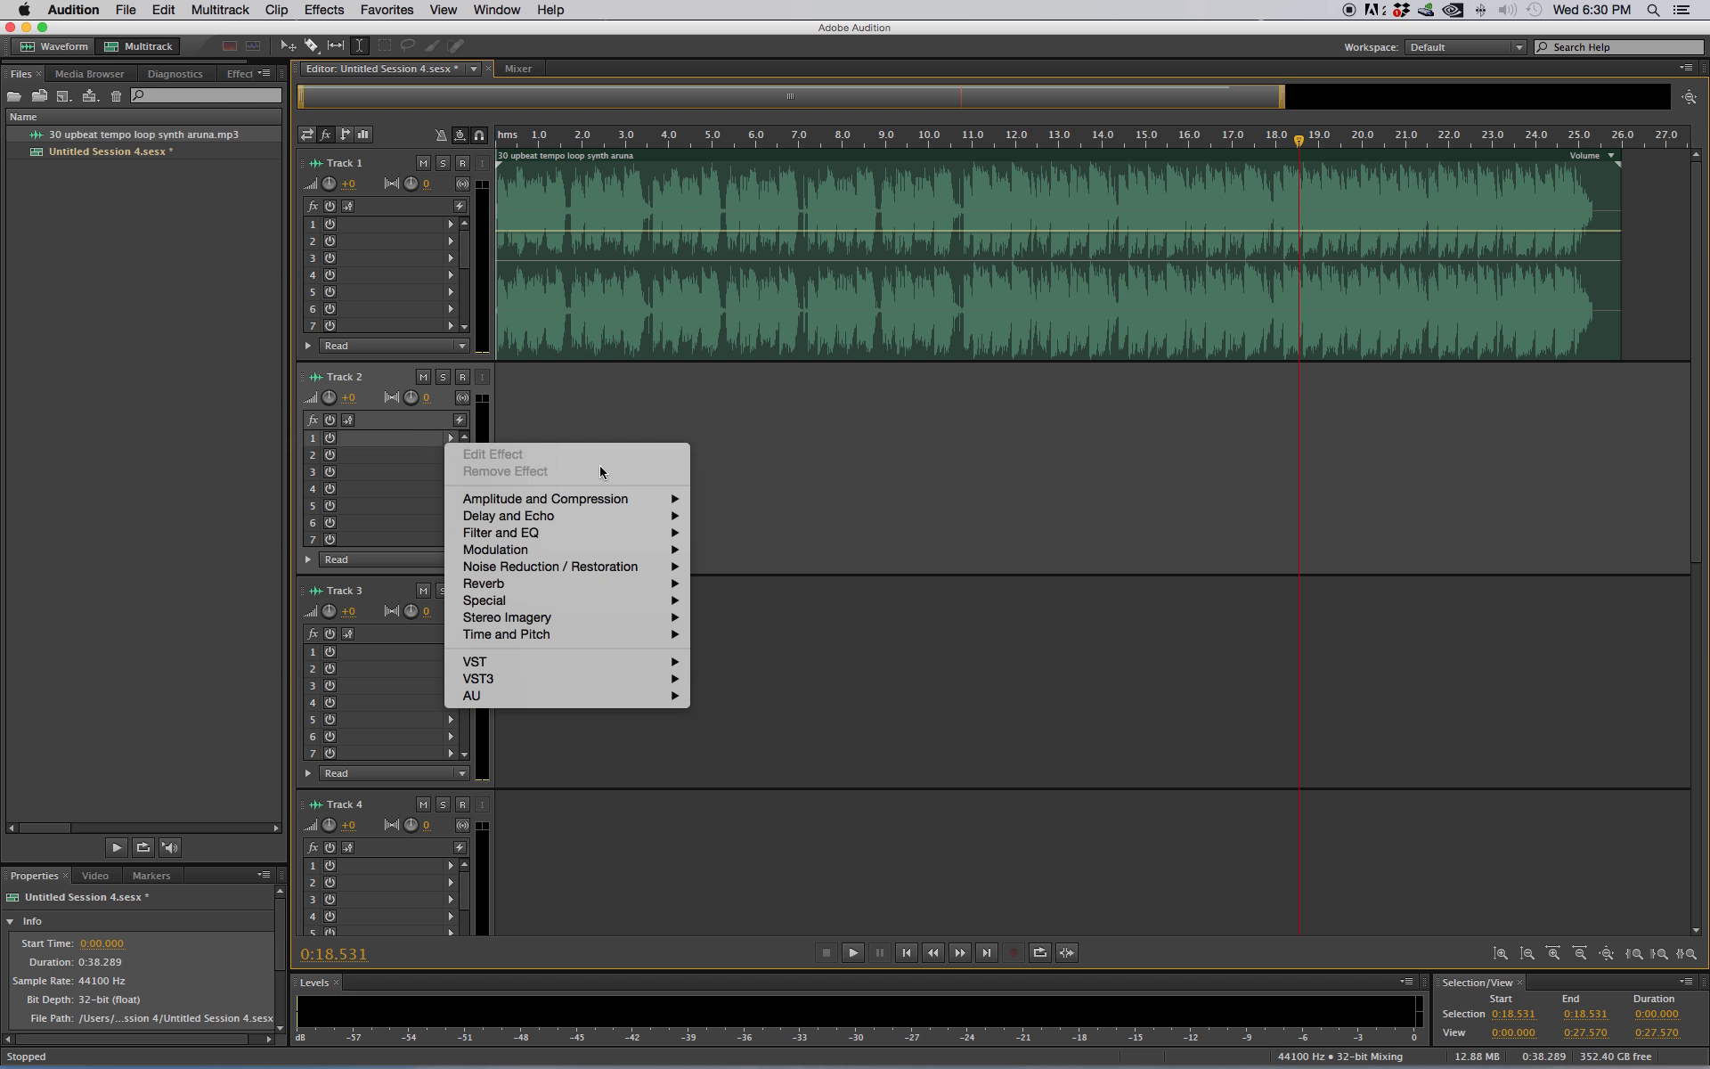
mouse_move(605, 504)
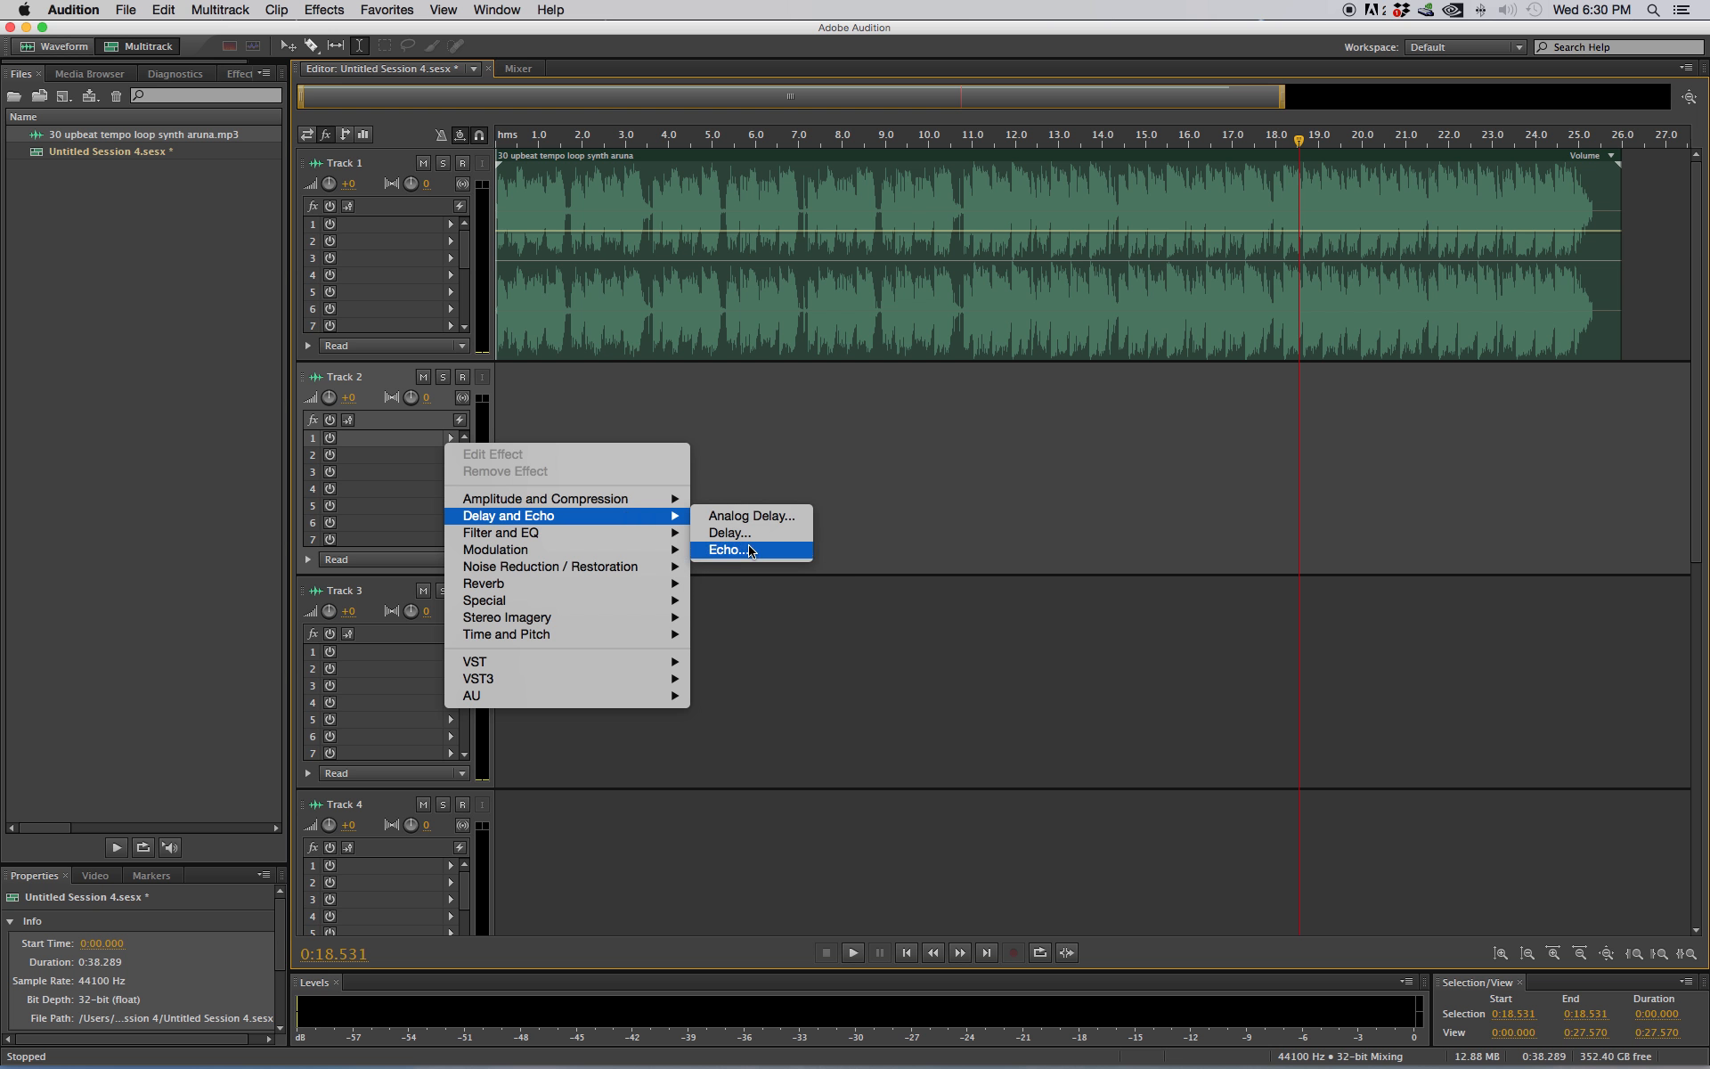
left_click(751, 554)
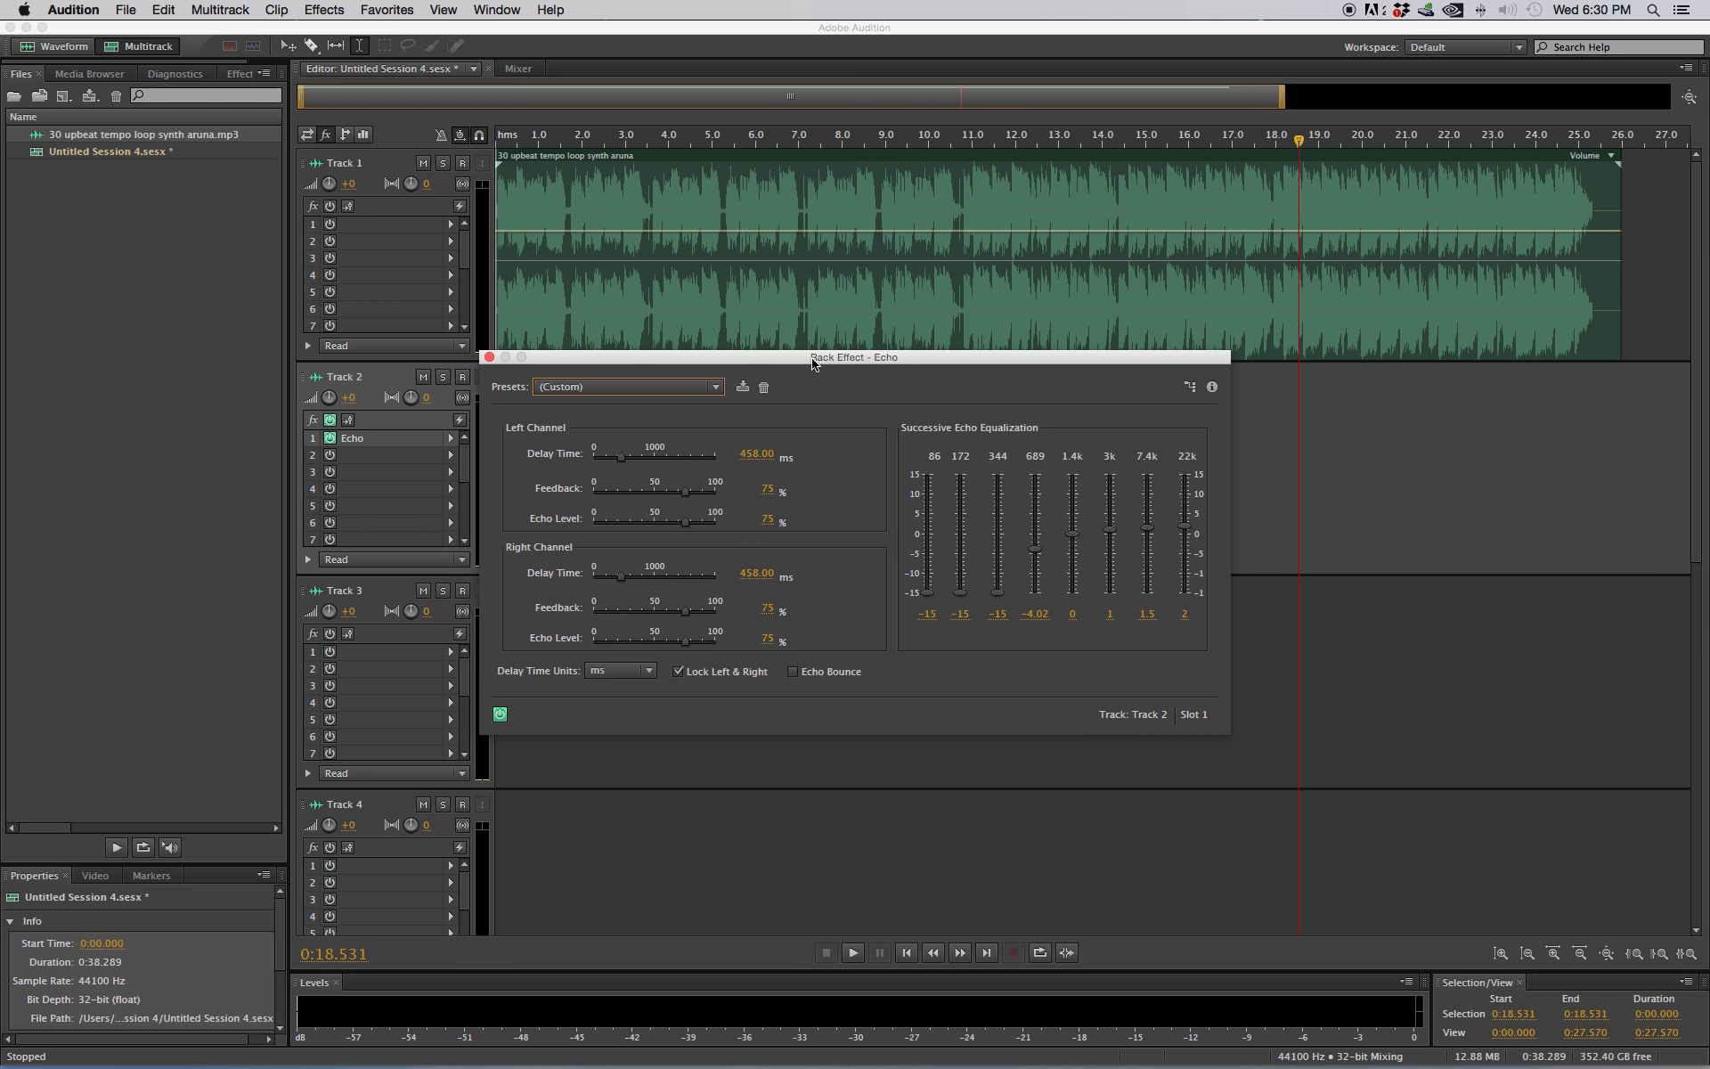
left_click_drag(812, 362, 1197, 500)
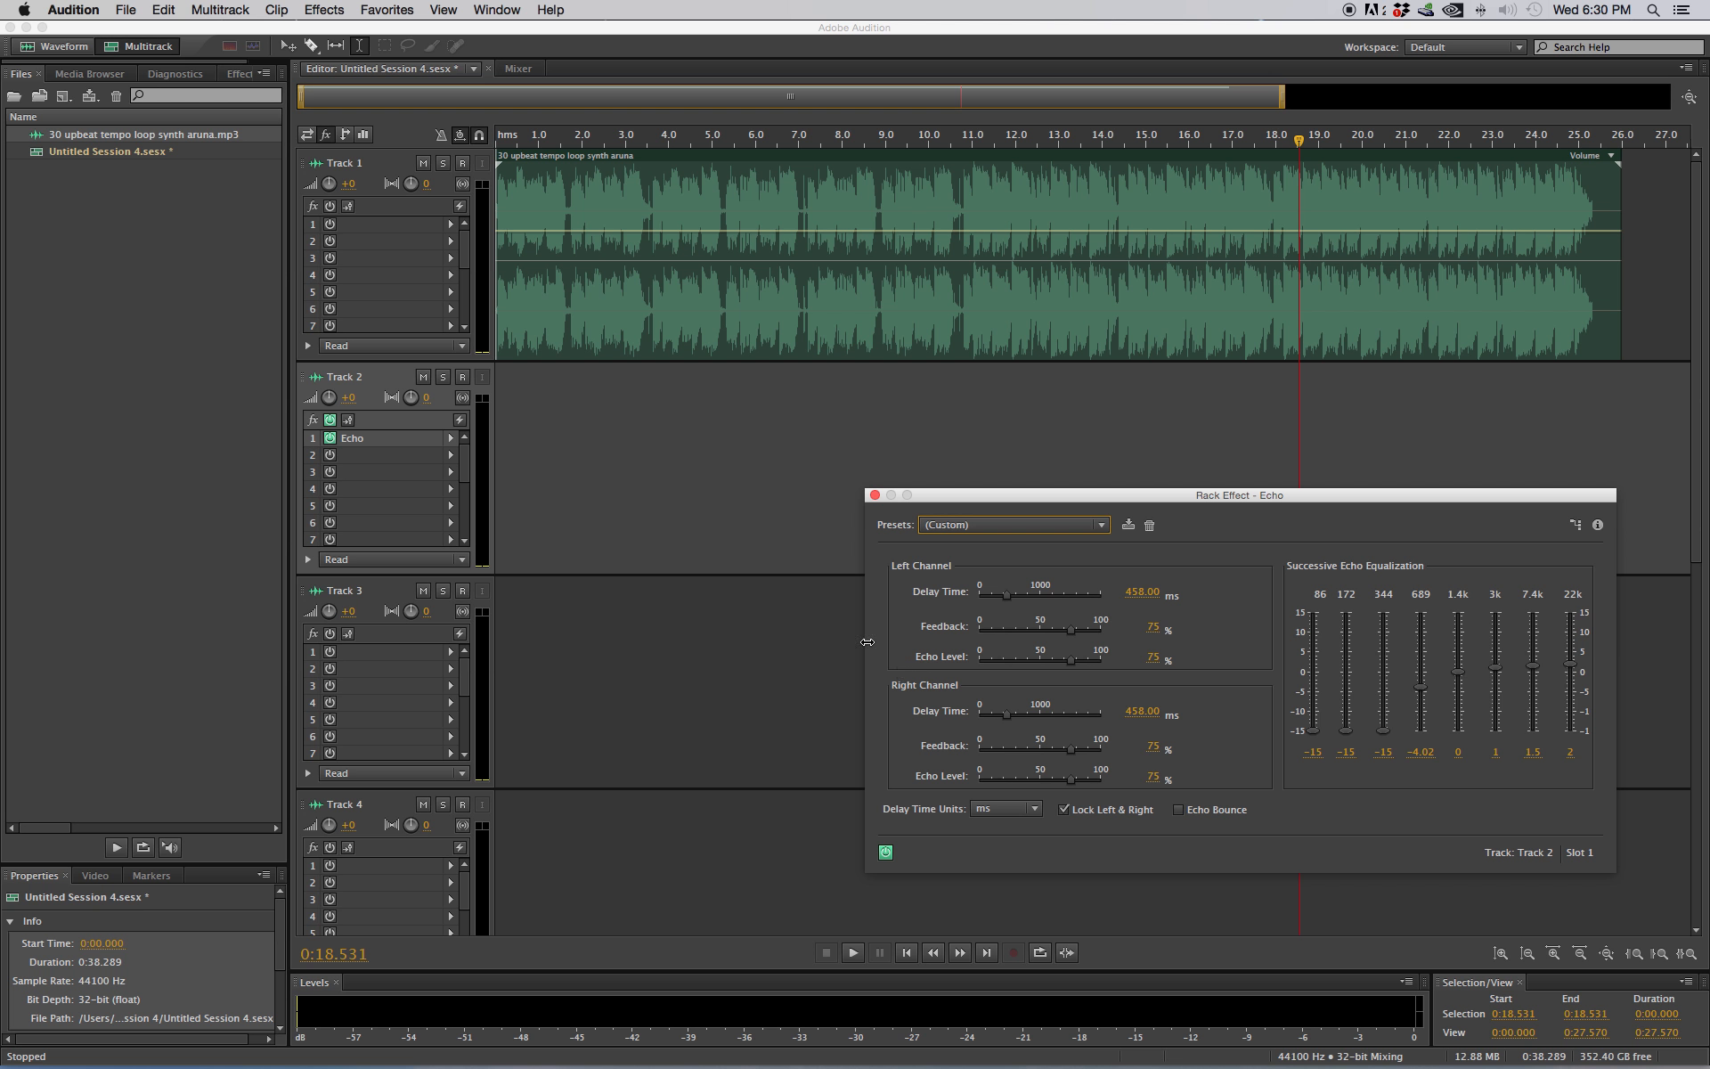
Step: Play the music from around 3.6 seconds to find where a beat starts
left_click(687, 456)
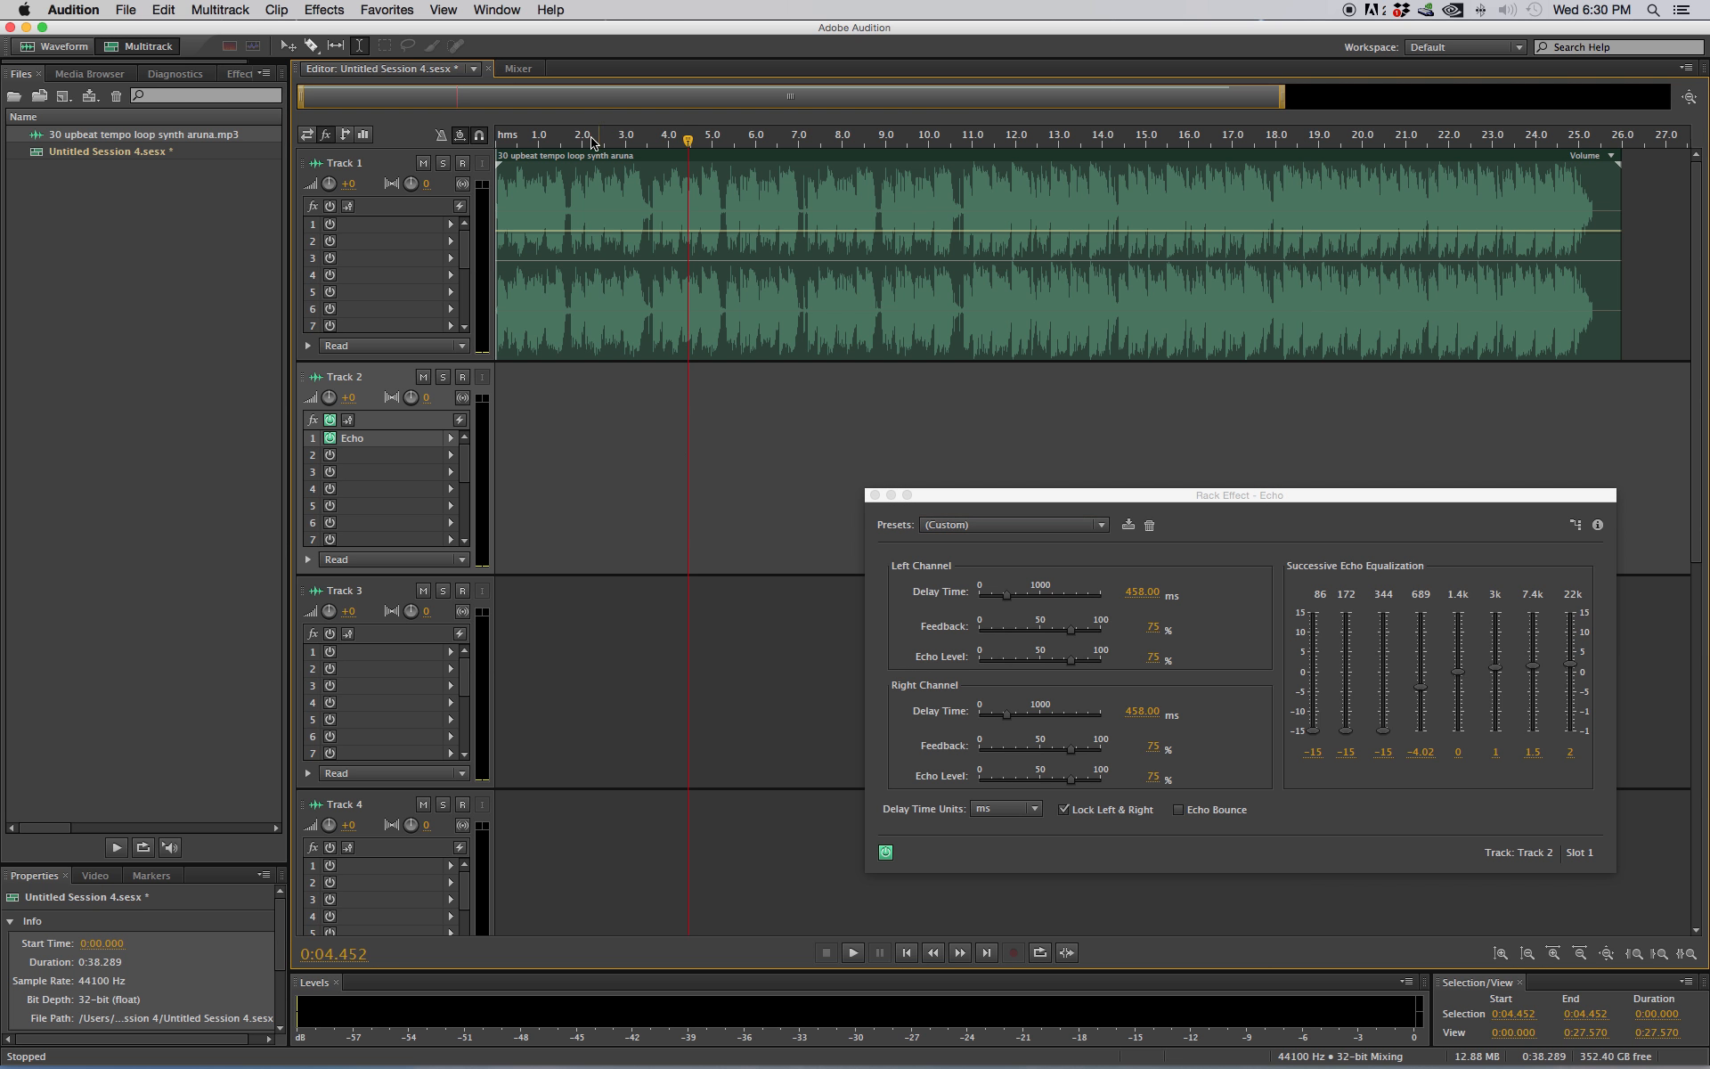
left_click_drag(570, 138, 946, 141)
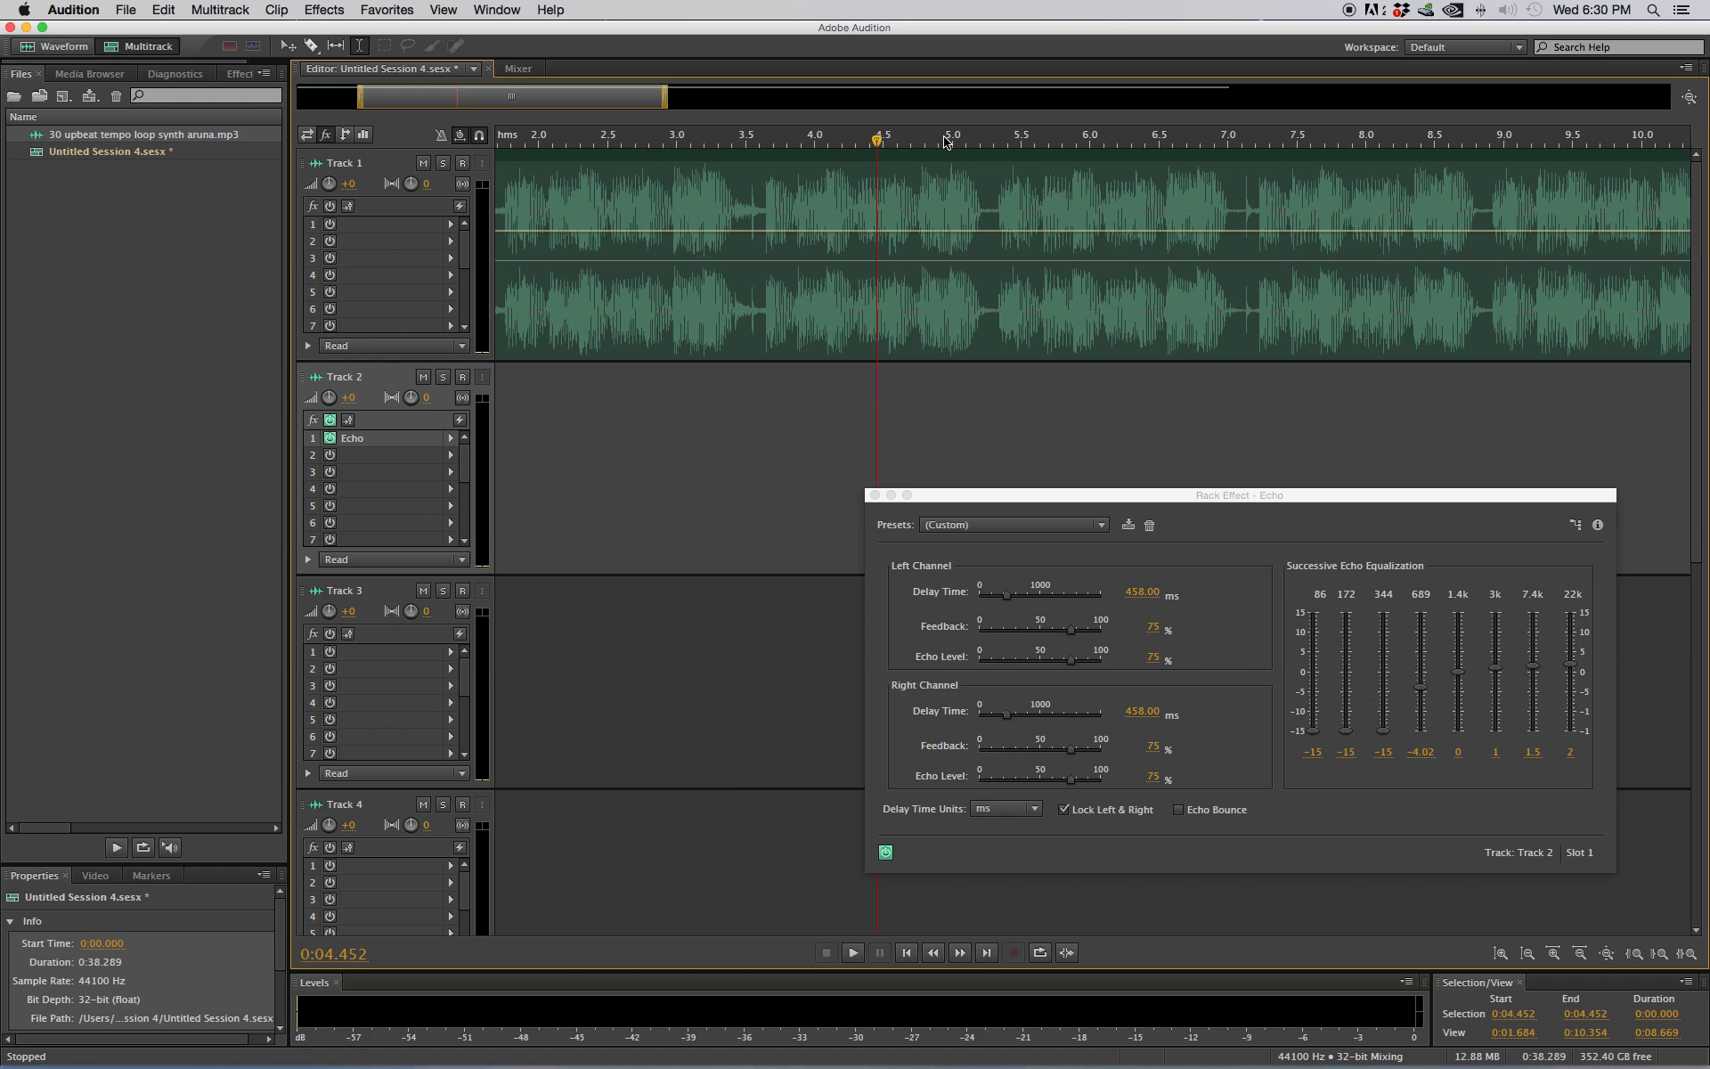
left_click_drag(596, 99, 620, 100)
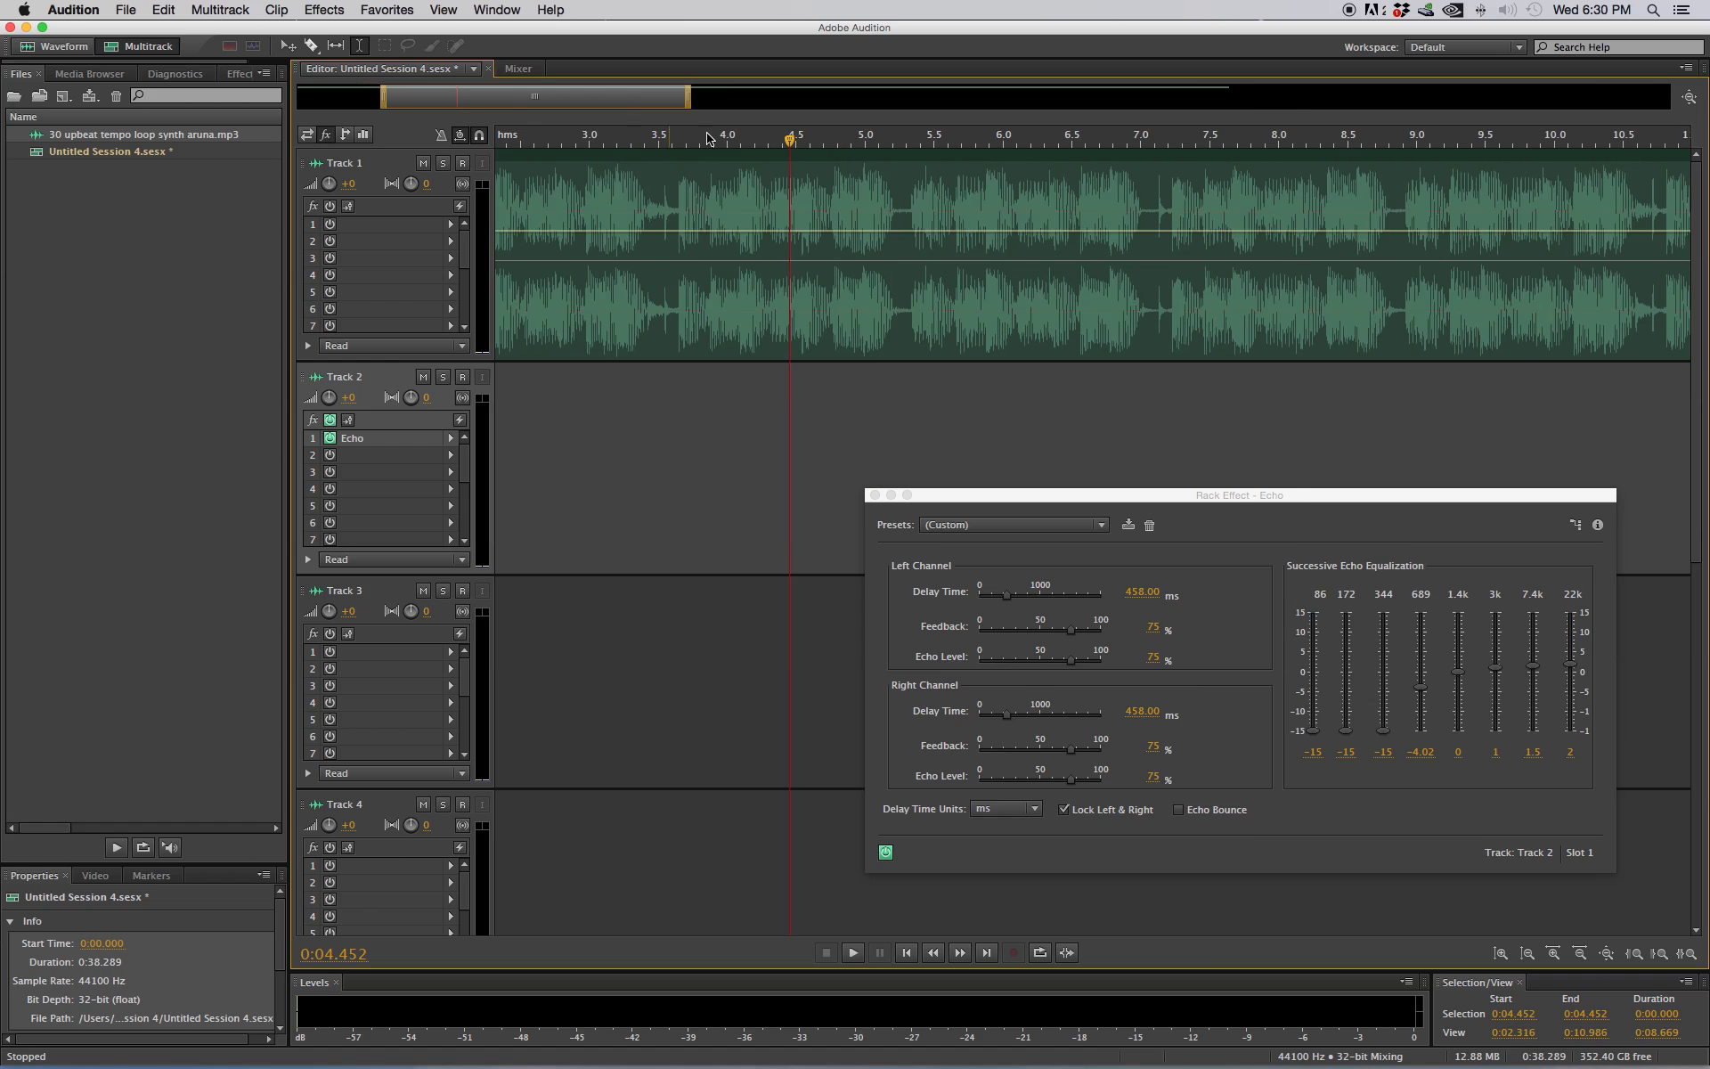
left_click(675, 383)
key("space")
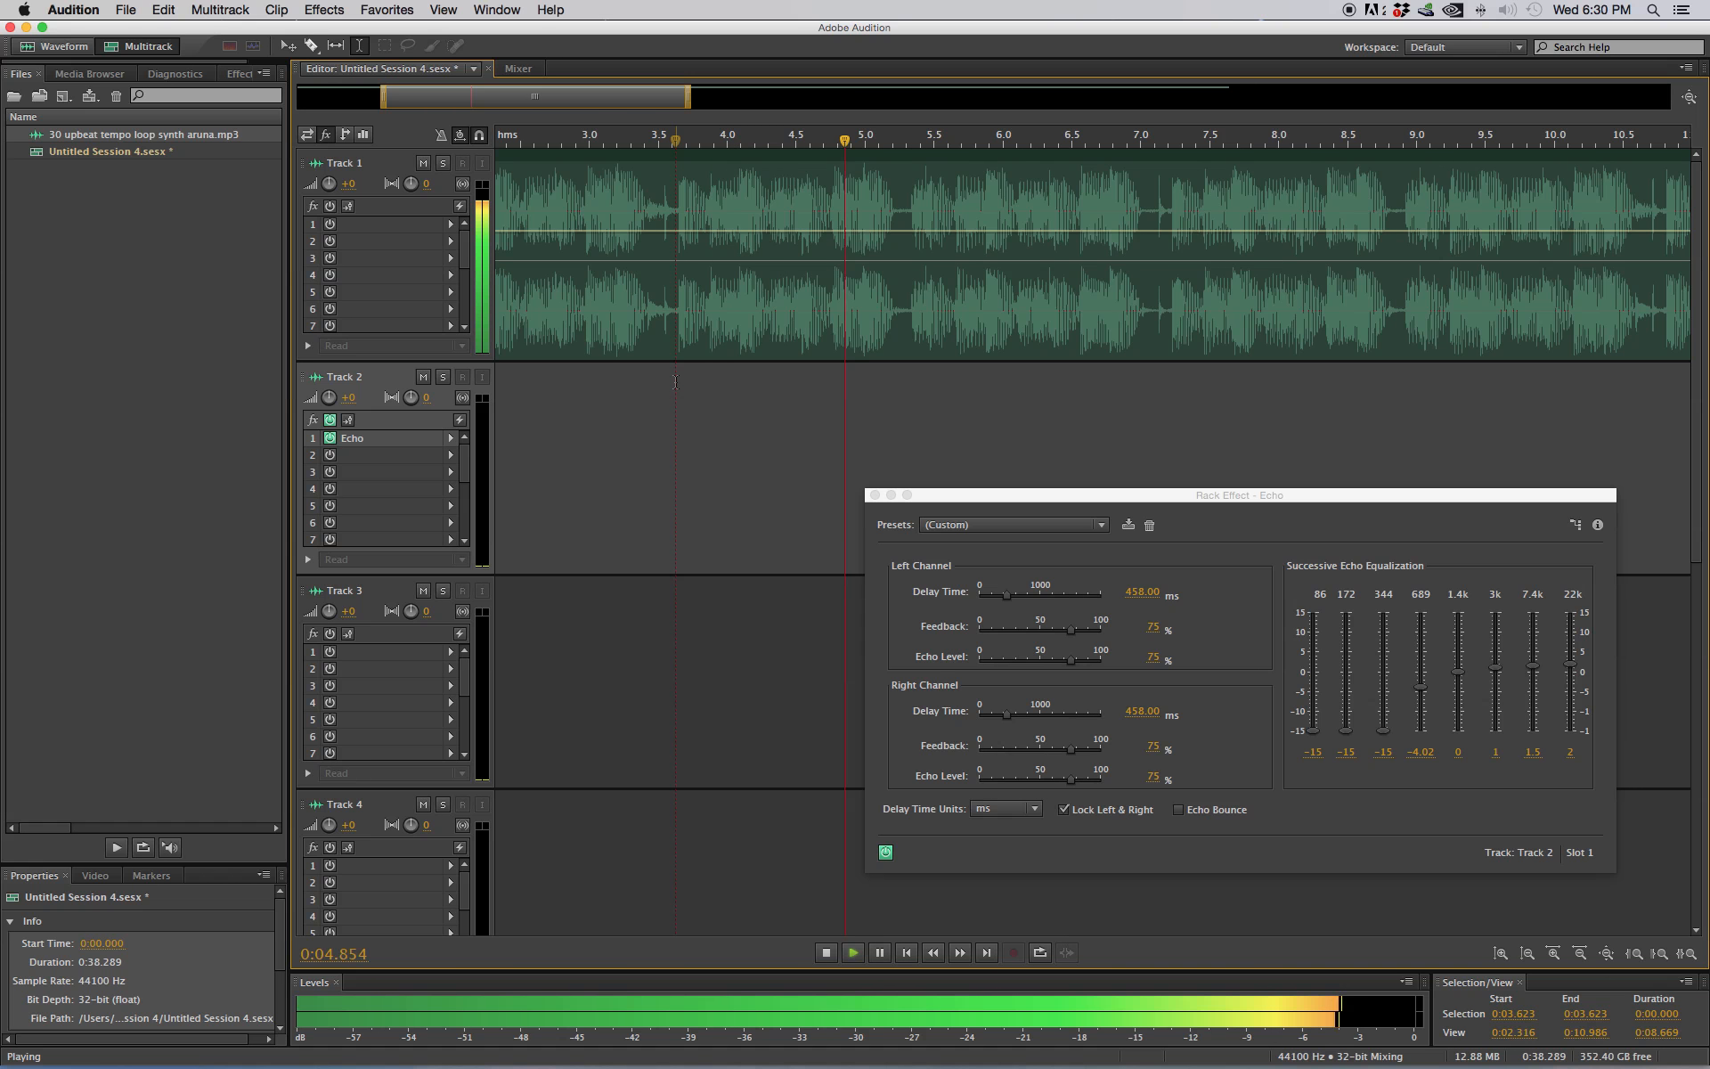
key("space")
key("space")
key("space")
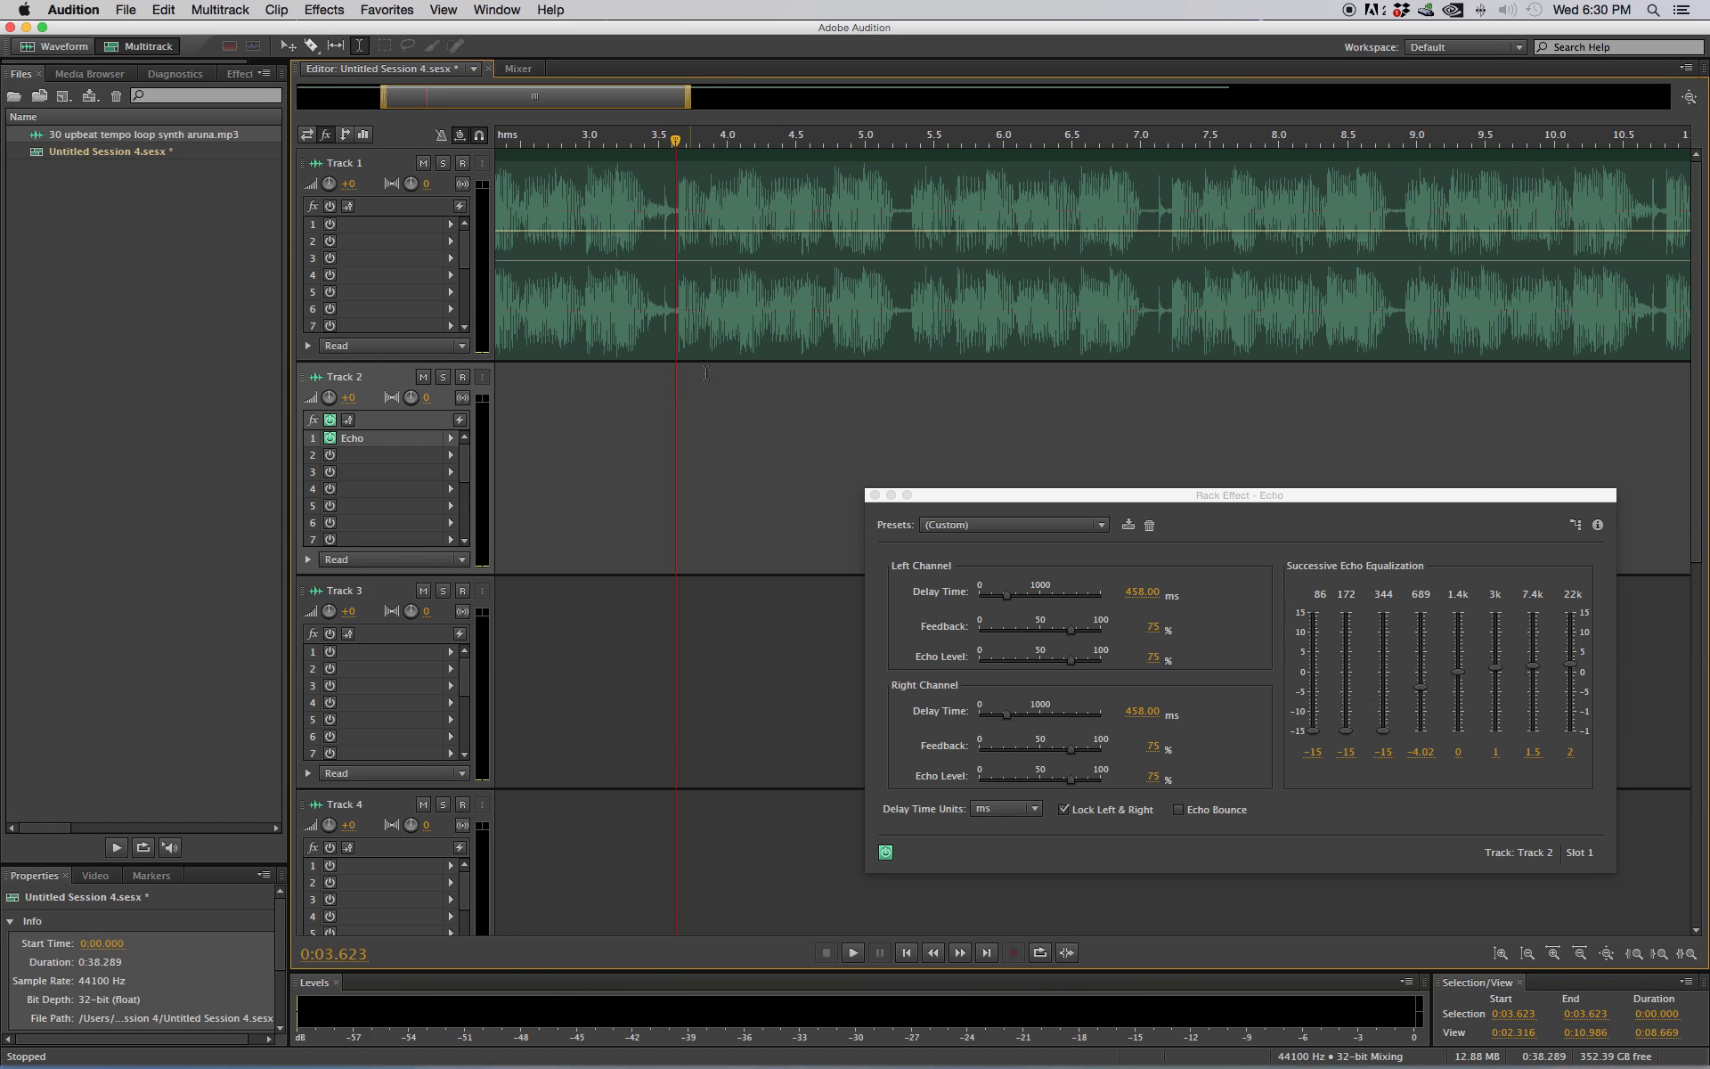
left_click(739, 367)
key("space")
key("space")
left_click(671, 375)
key("space")
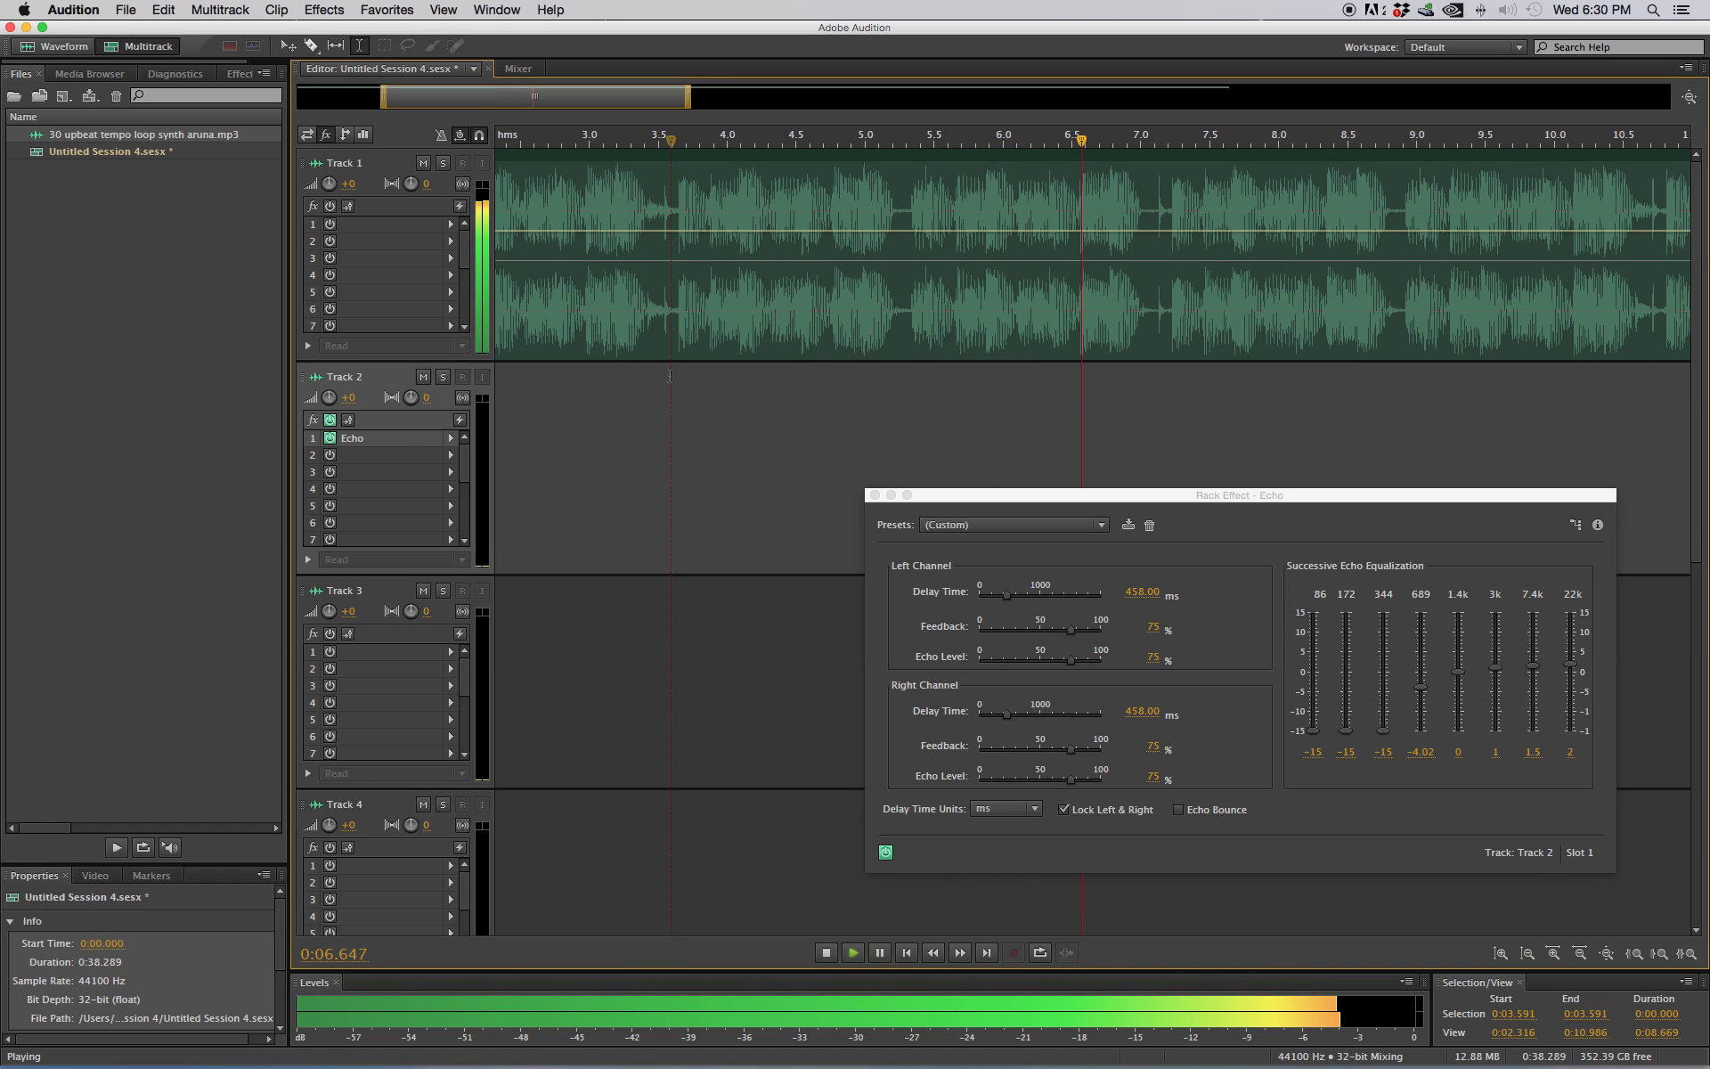
key("space")
Step: Select a single beat on Track 1 from about 3.648 to 4.095 seconds and play it to check its length
left_click_drag(629, 136, 788, 136)
mouse_move(433, 96)
left_mouse_down()
mouse_move(457, 96)
mouse_move(427, 98)
left_mouse_up()
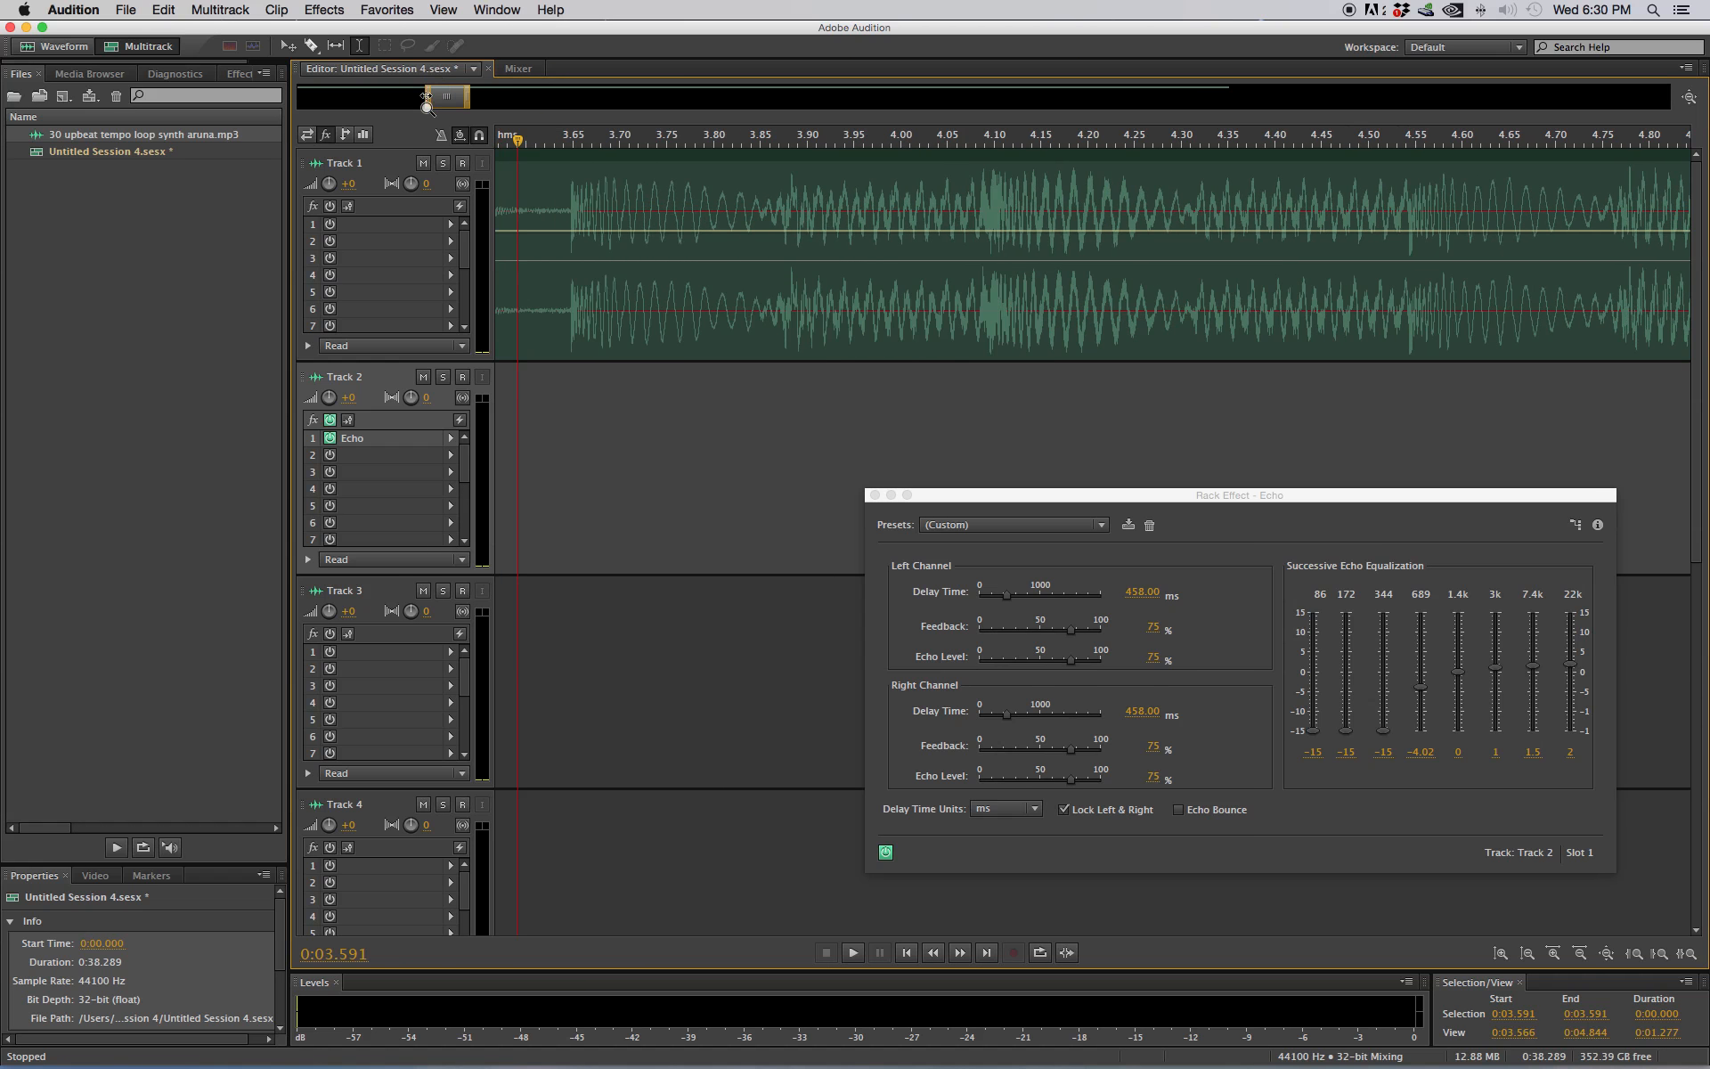
left_click(571, 298)
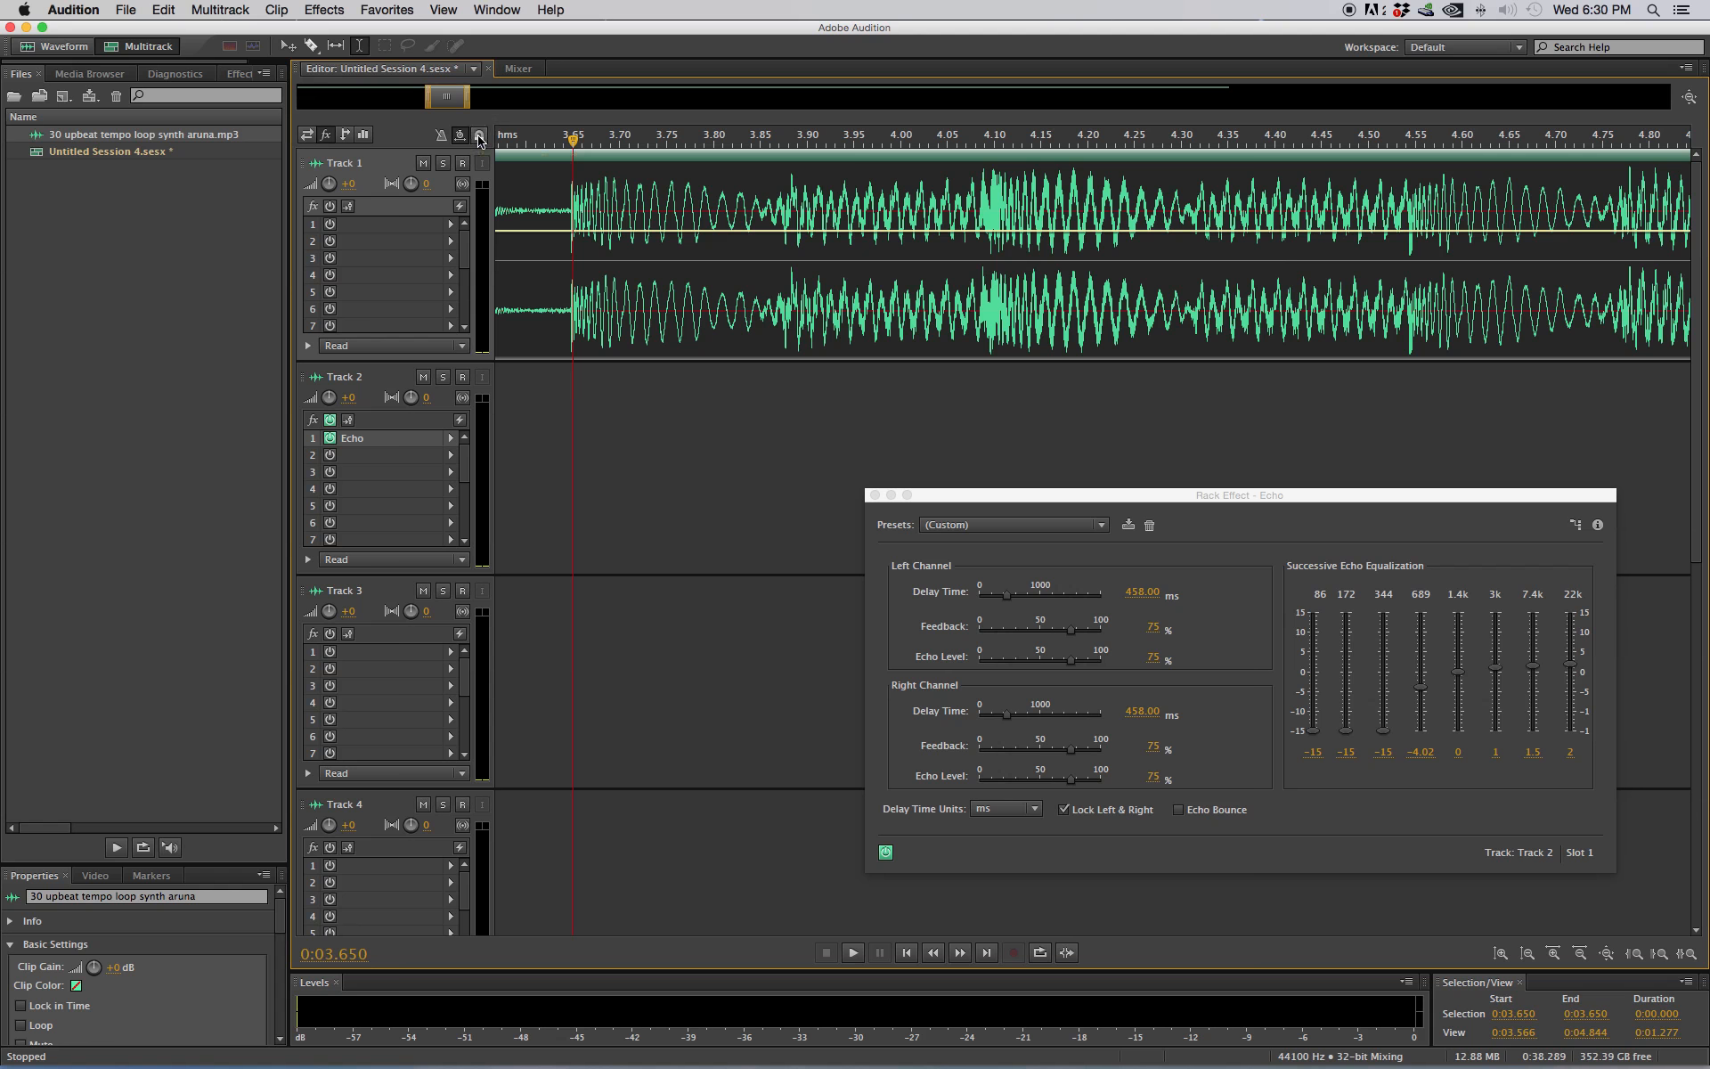
left_click_drag(572, 292, 987, 337)
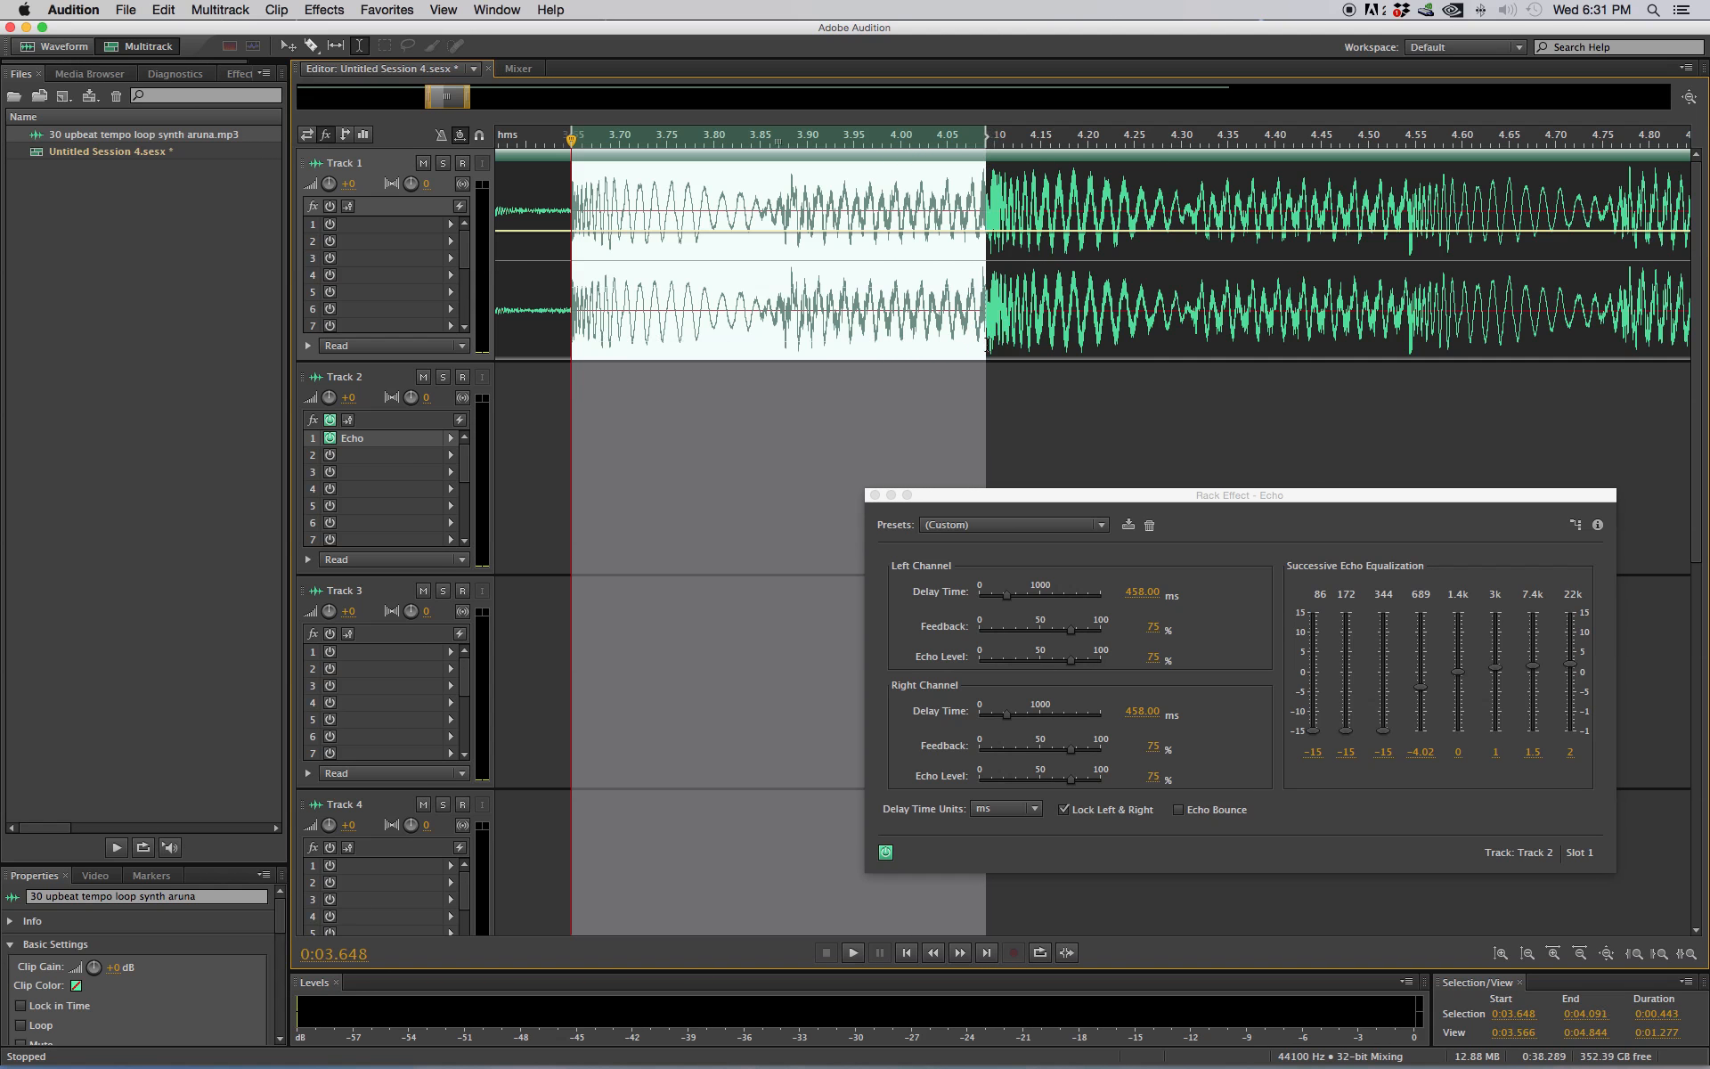
key("space")
left_click_drag(987, 132, 989, 136)
key("space")
key("space")
key("space")
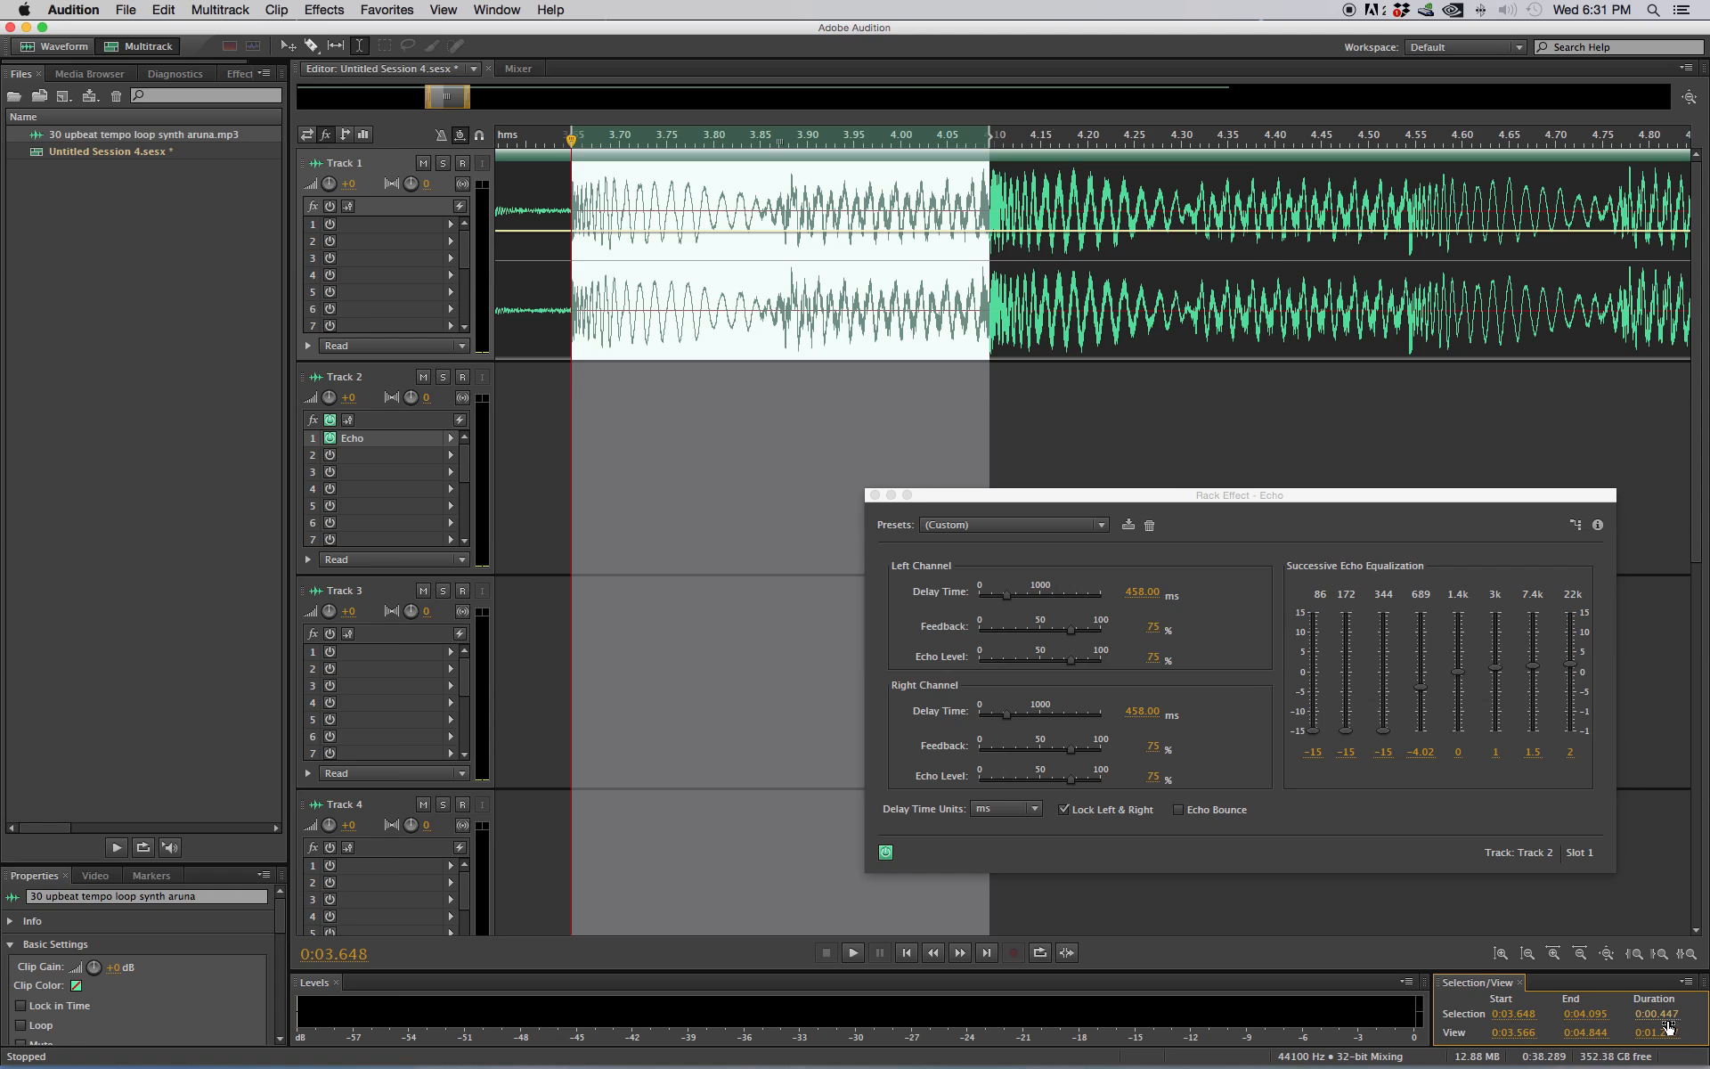
Step: Set the Echo effect's delay time to 447 ms for both channels
left_click_drag(1199, 503, 1066, 423)
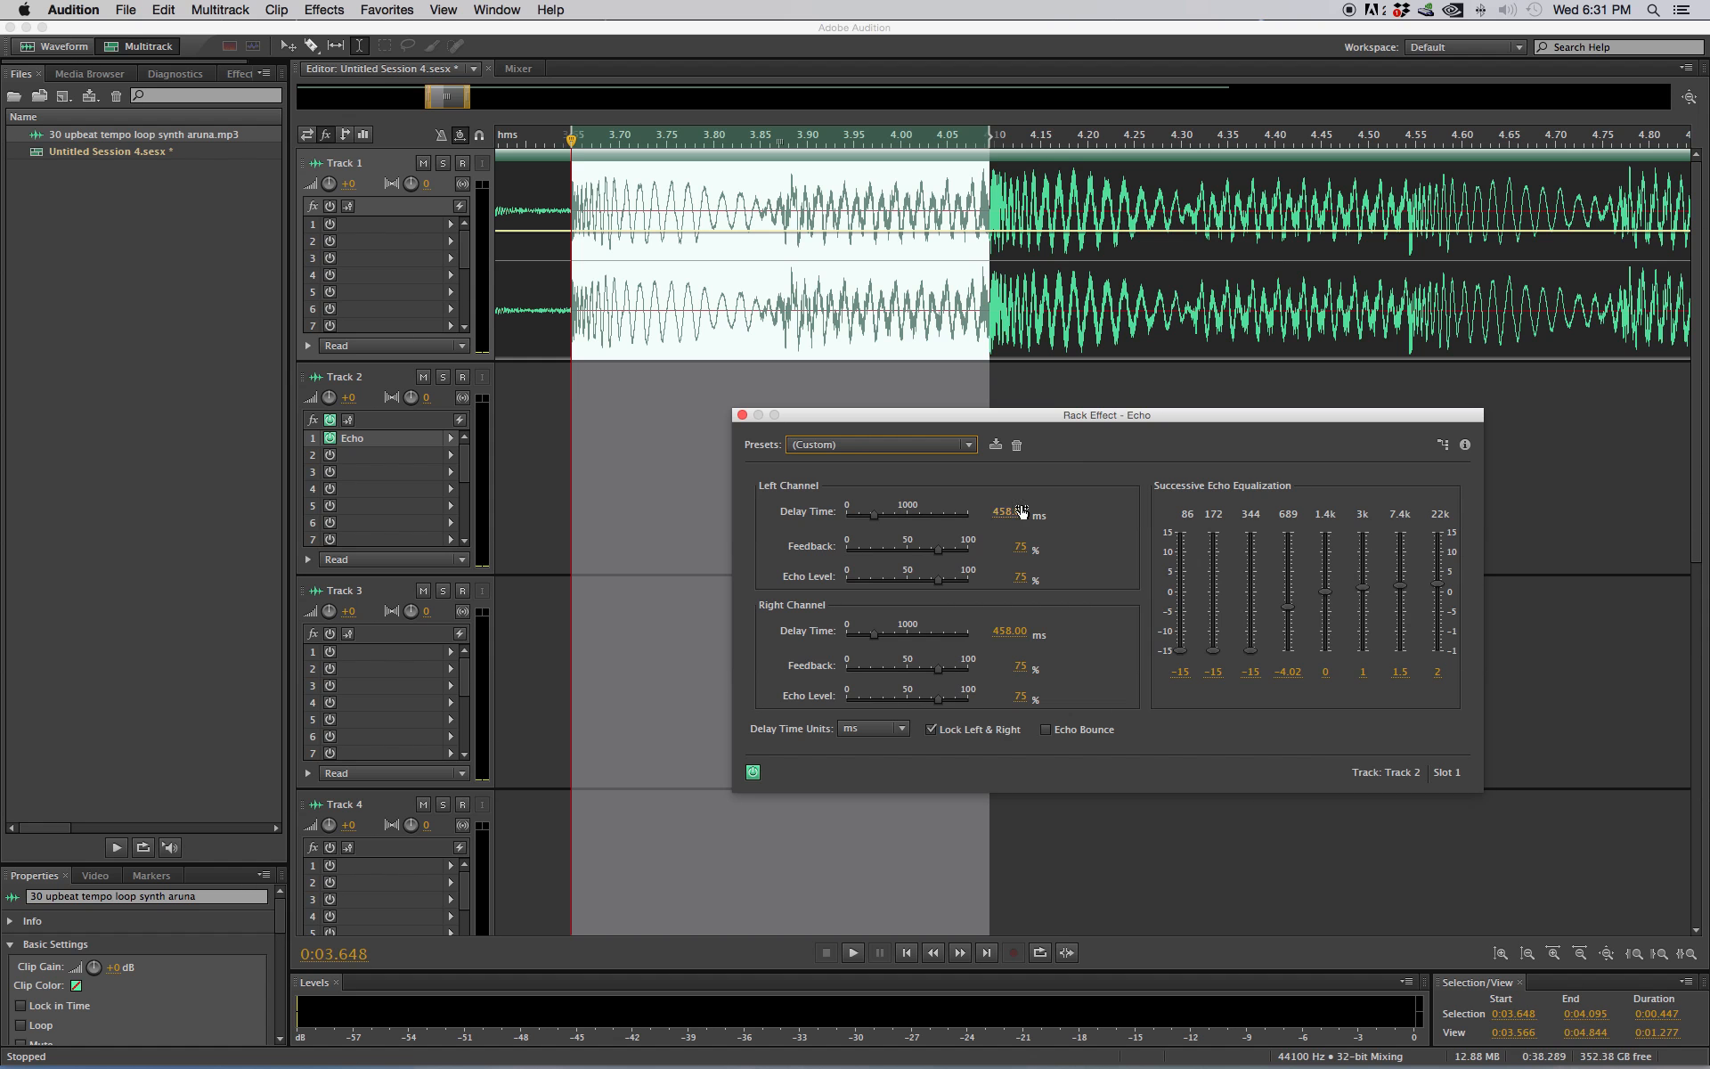
left_click(1011, 514)
type("447")
key("Return")
Step: Select the opening note from about 3.646 to 3.882 seconds on Track 1 and split the clip at both ends
left_click(593, 399)
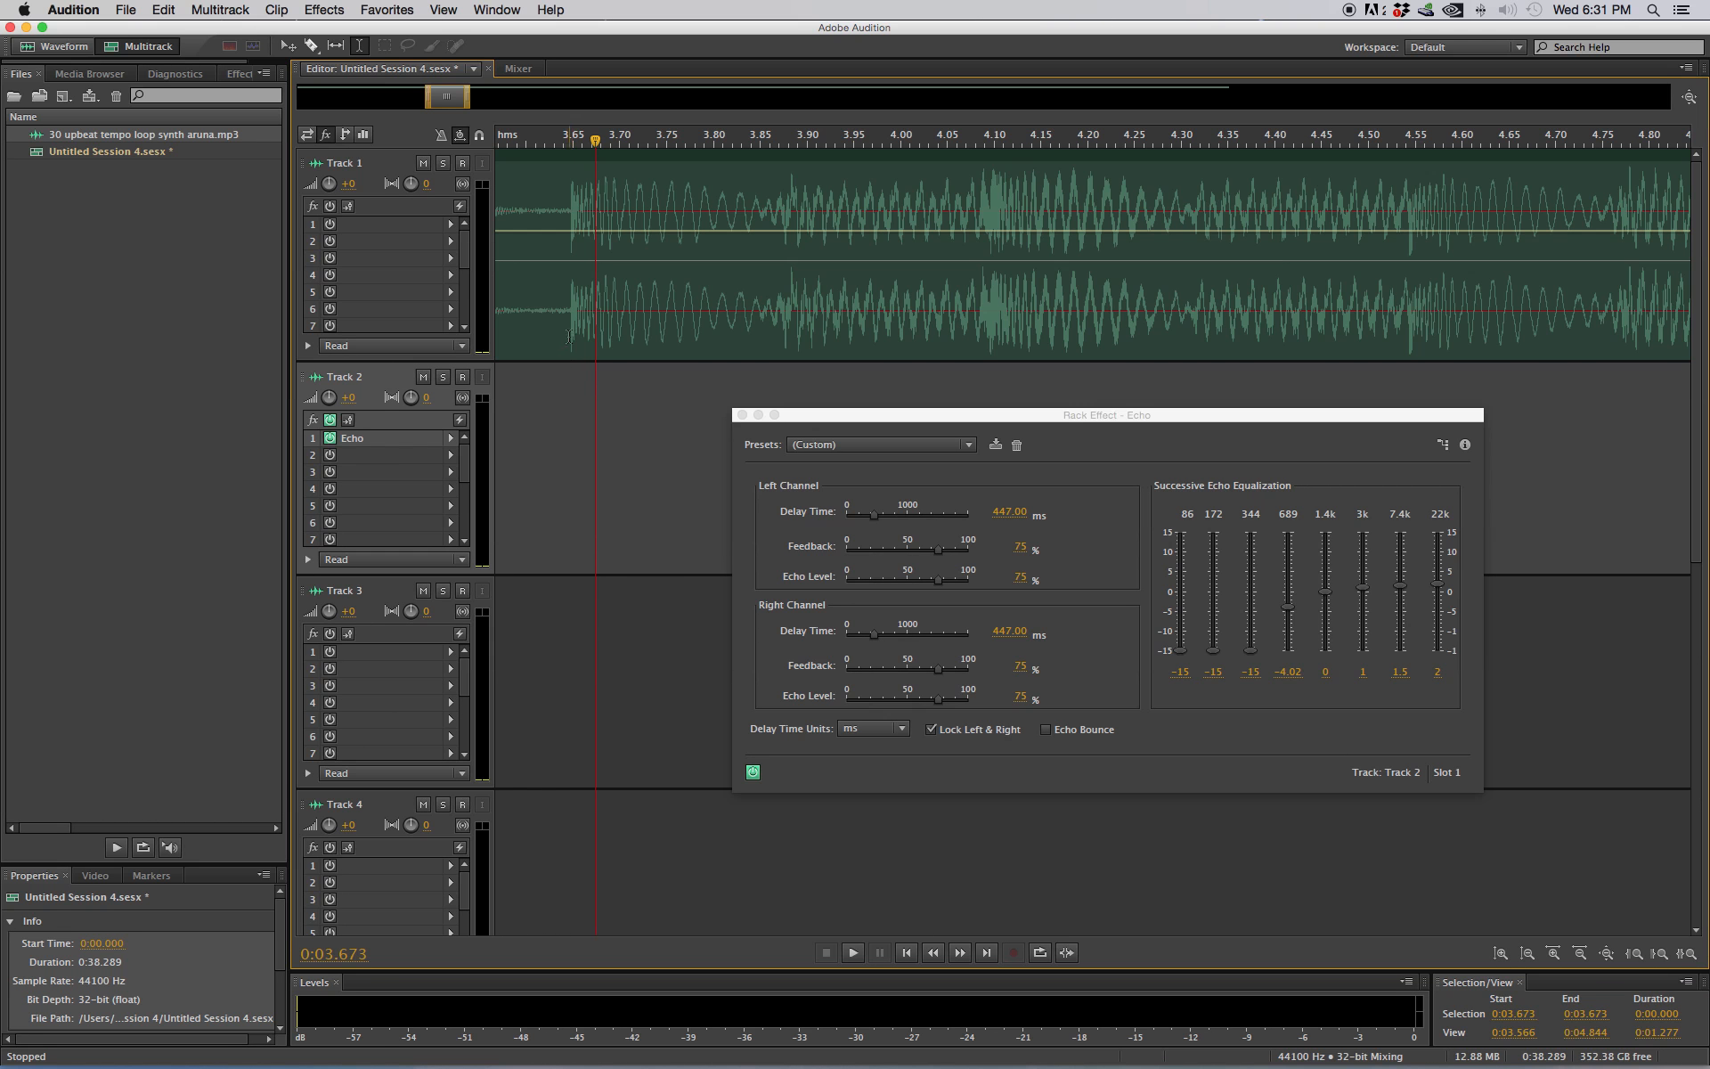
left_click_drag(570, 332, 776, 314)
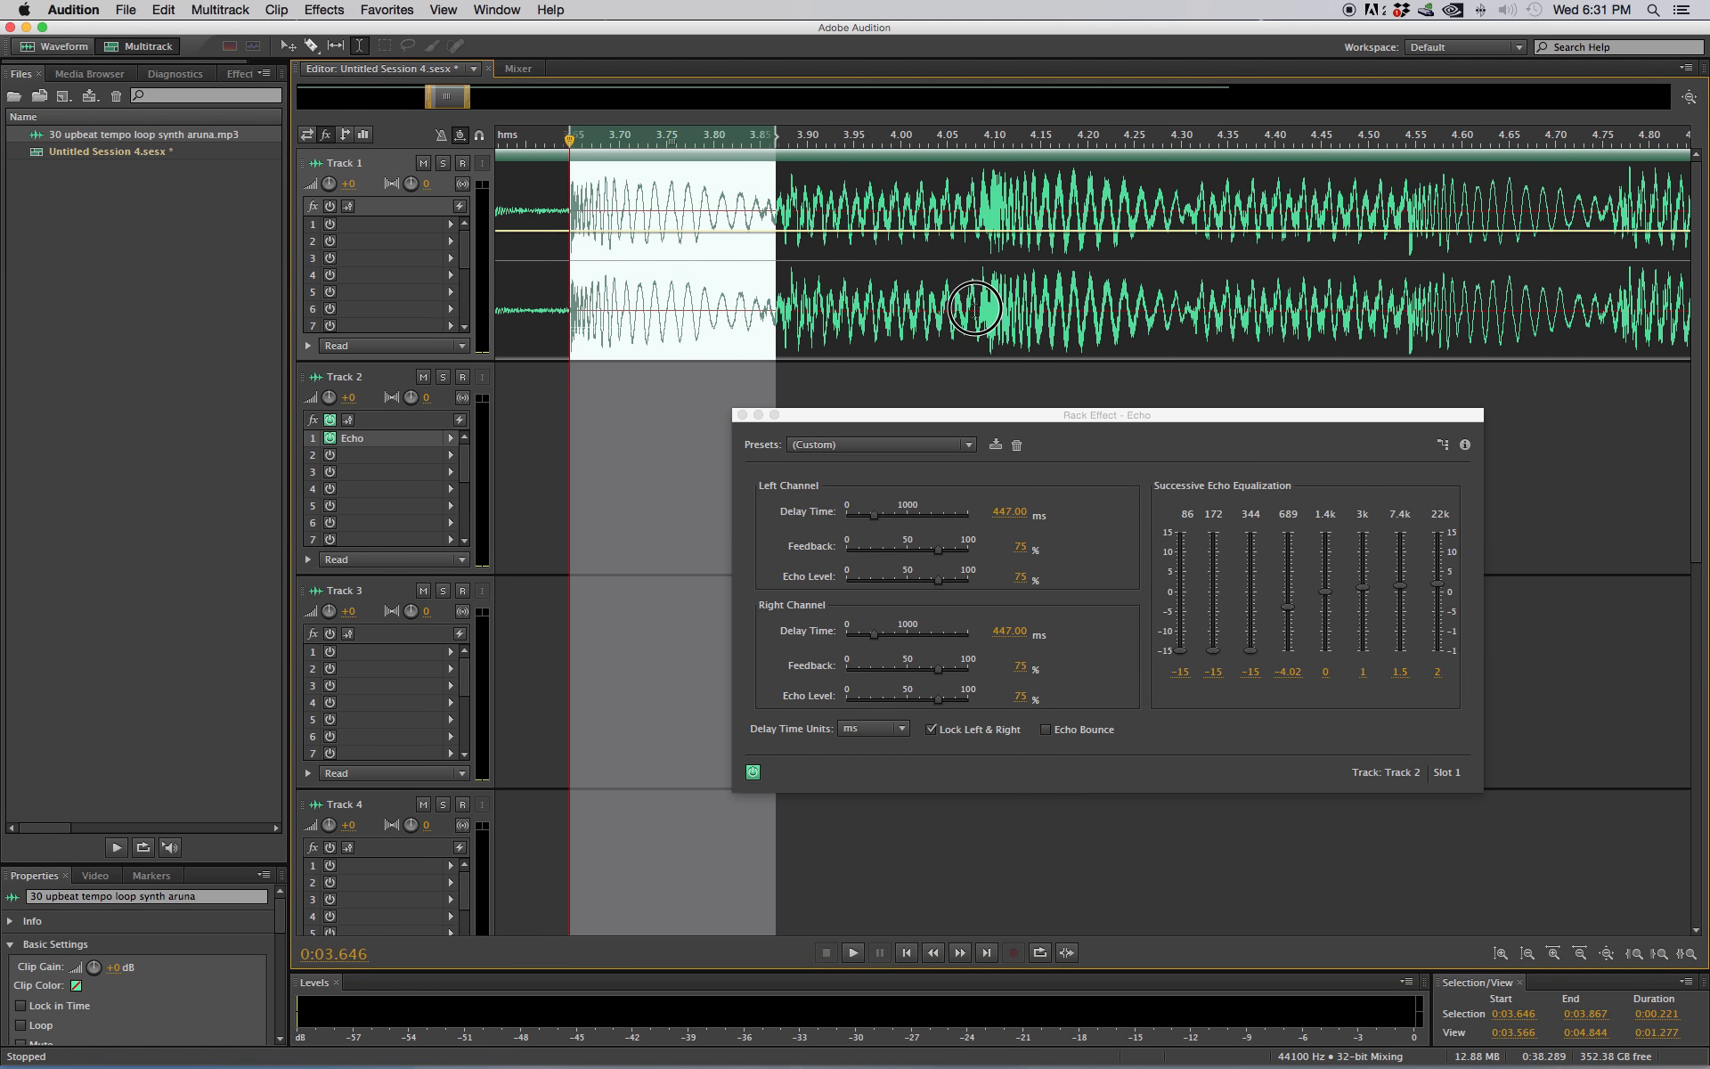
left_click_drag(974, 309, 764, 304)
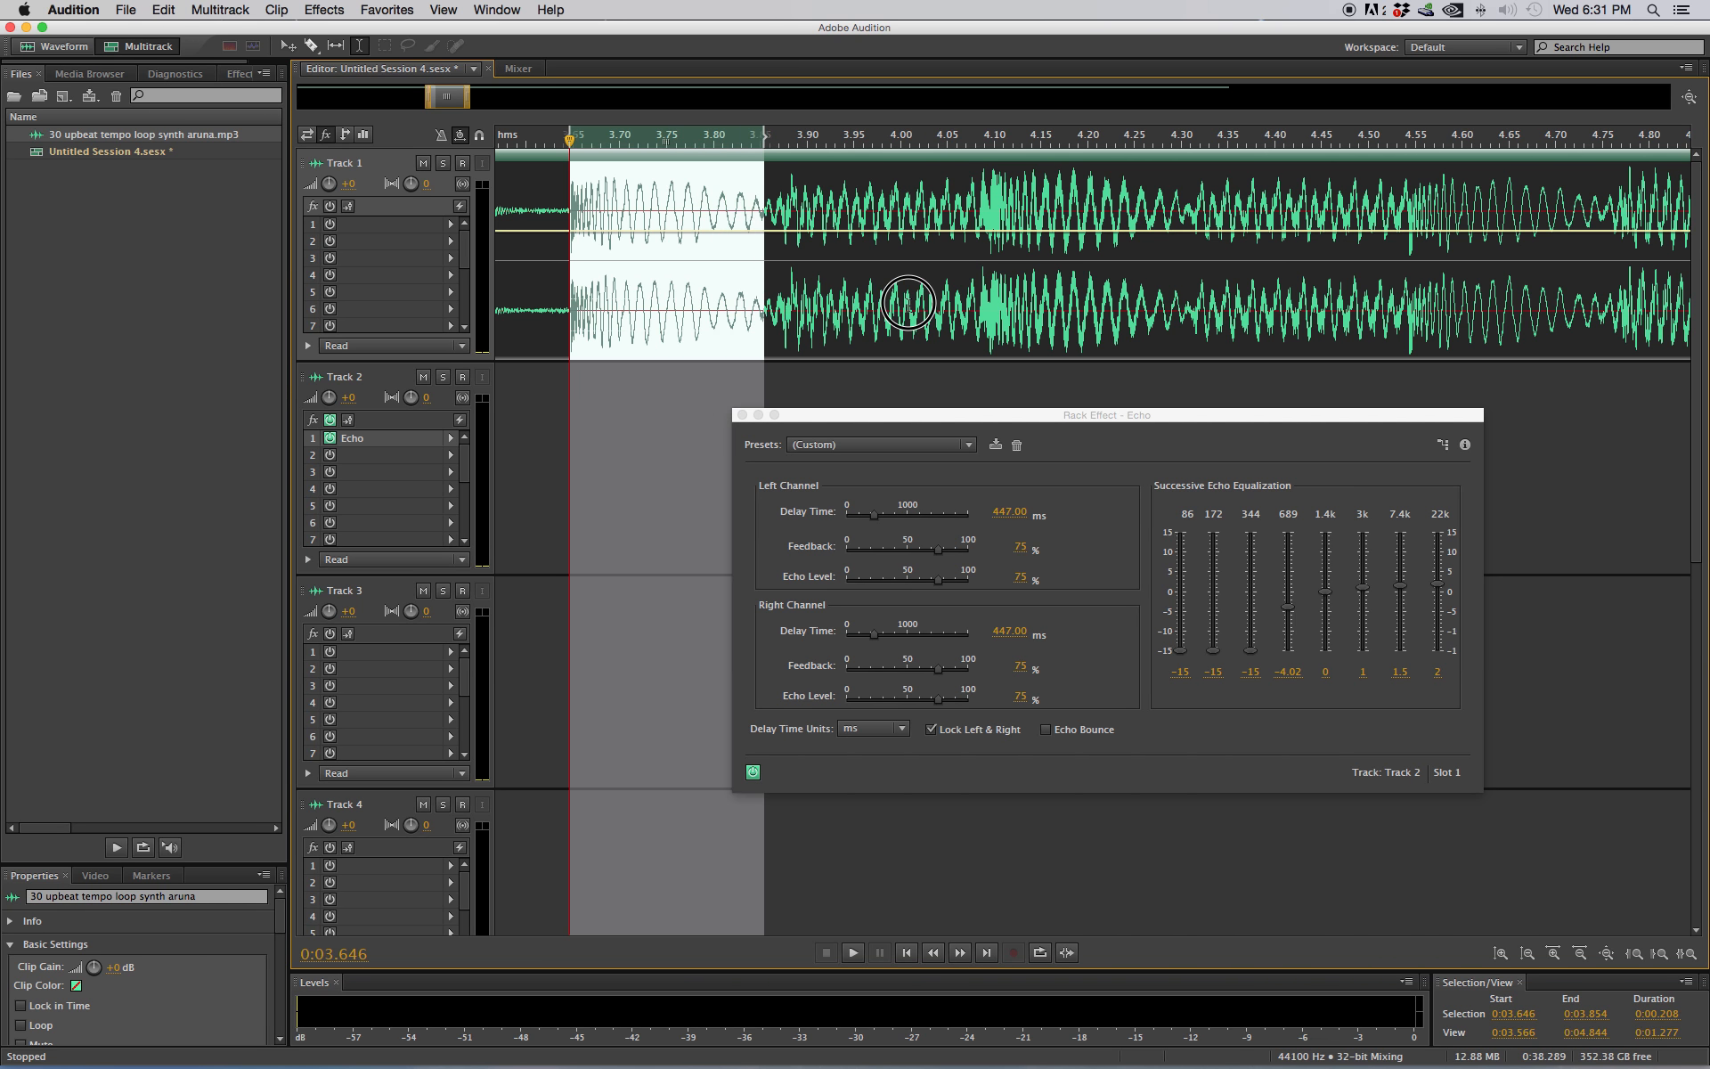
left_click_drag(907, 302, 791, 309)
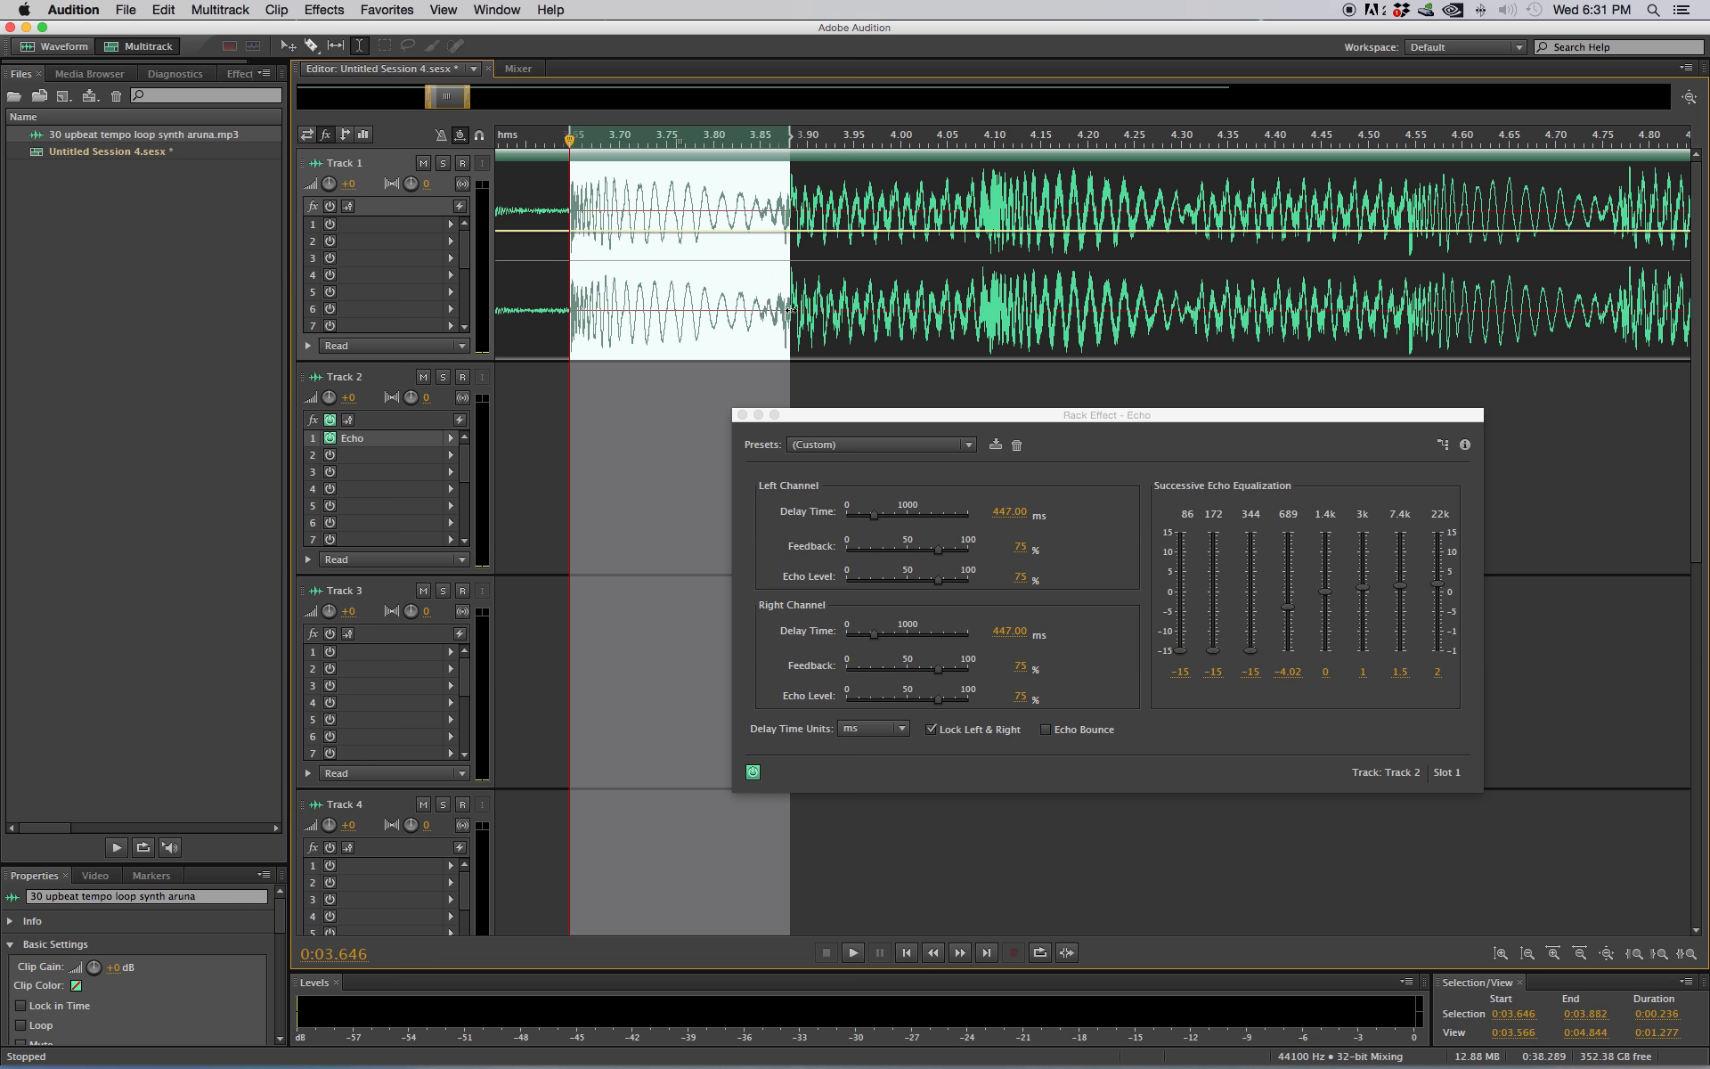
key("super+k")
Step: Move the split-out note straight down to Track 2 at the same time position and clear the Echo window away from it
left_click(651, 477)
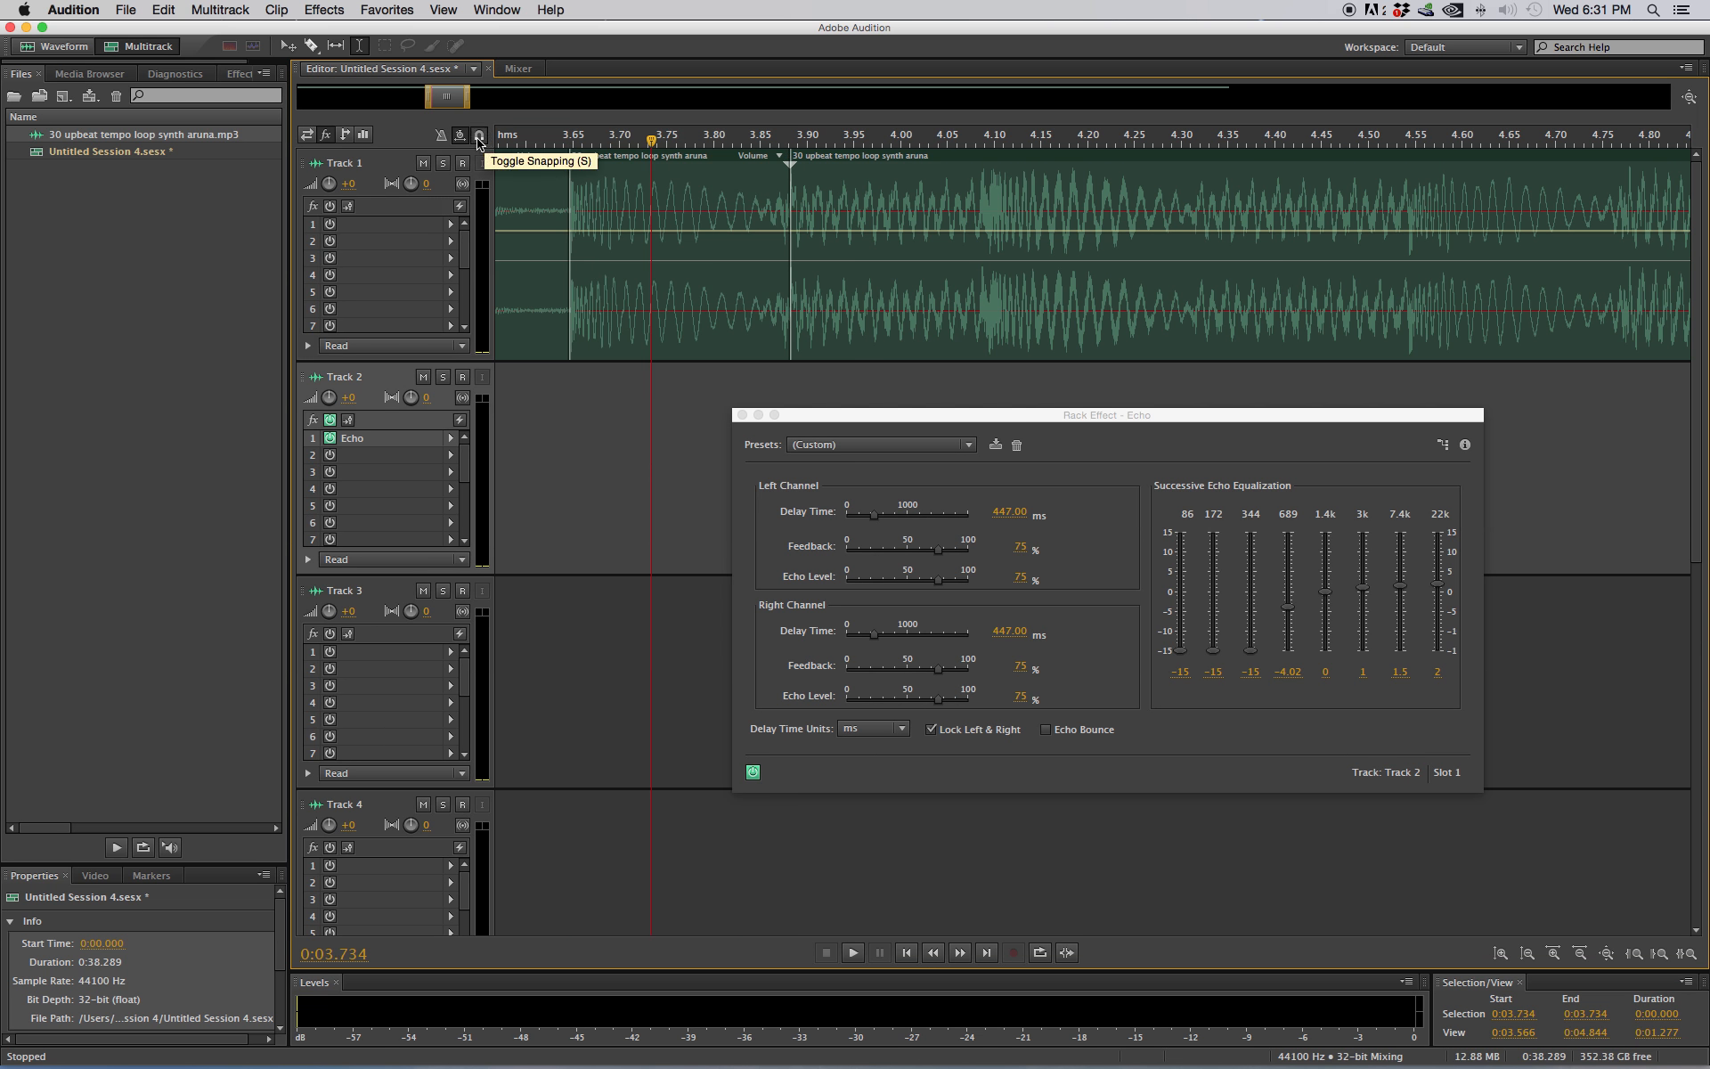
left_click_drag(677, 157, 673, 398)
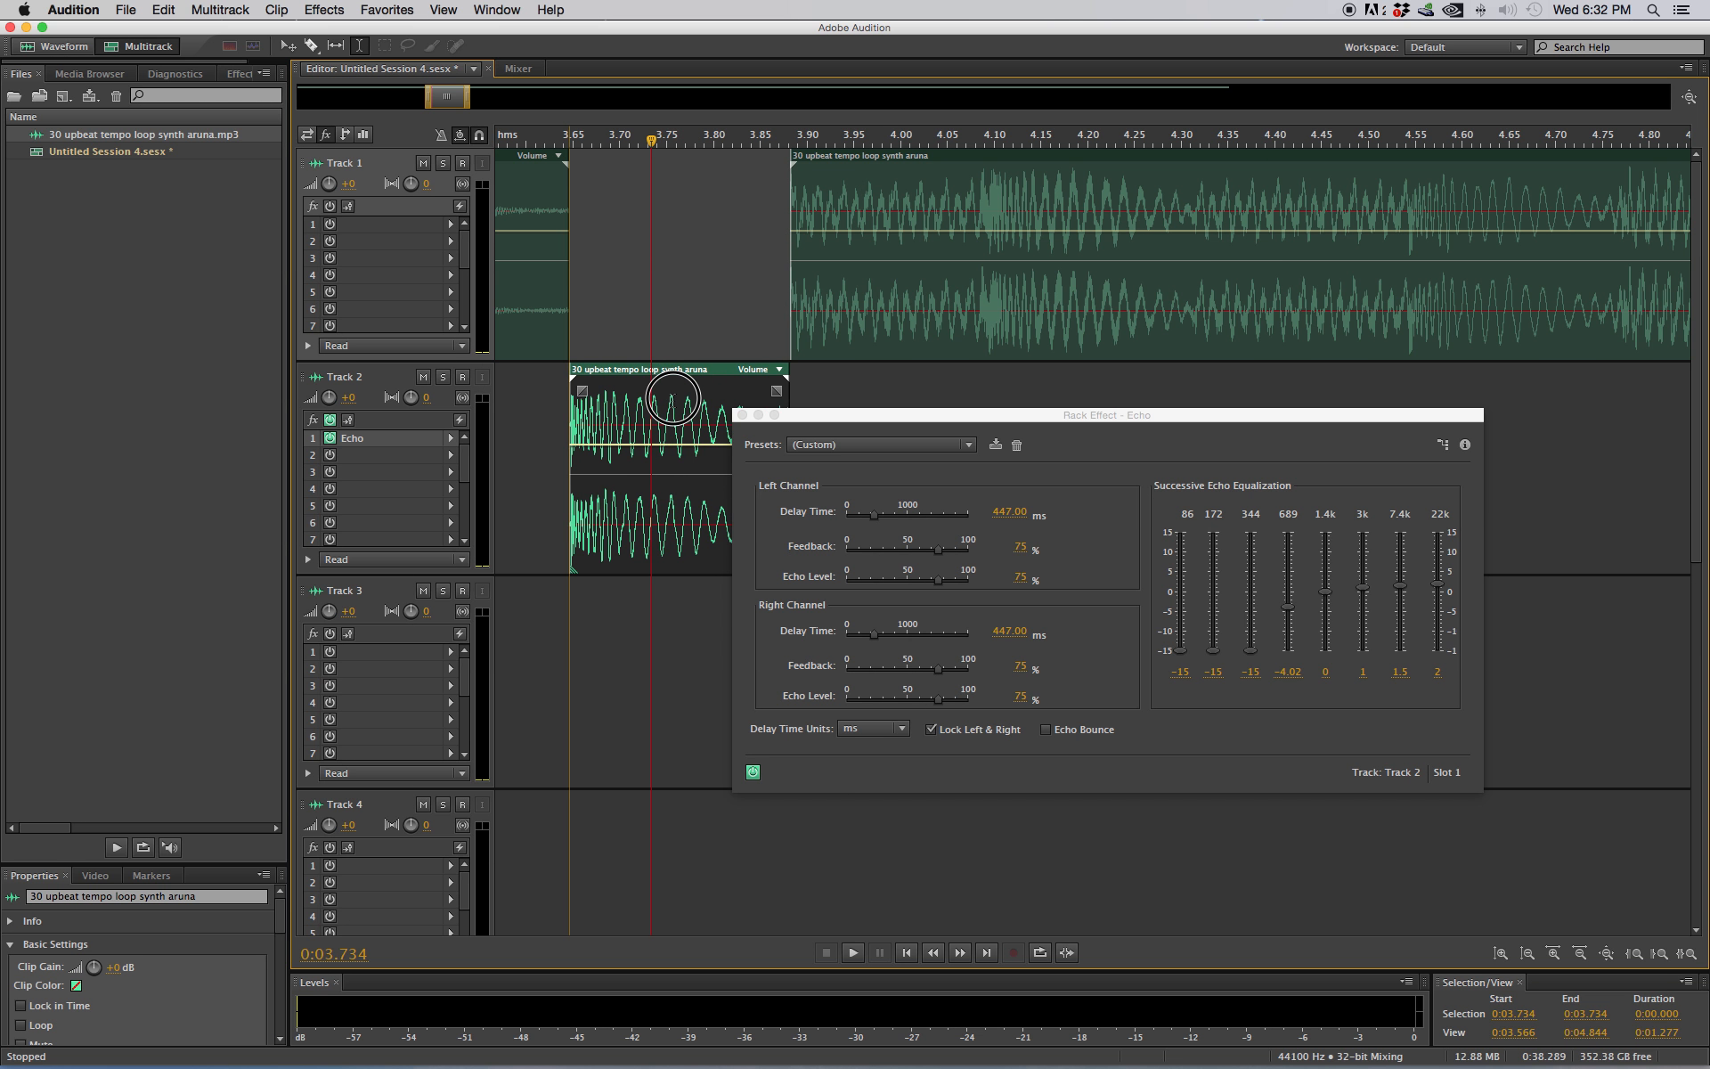
left_click_drag(915, 418, 1101, 510)
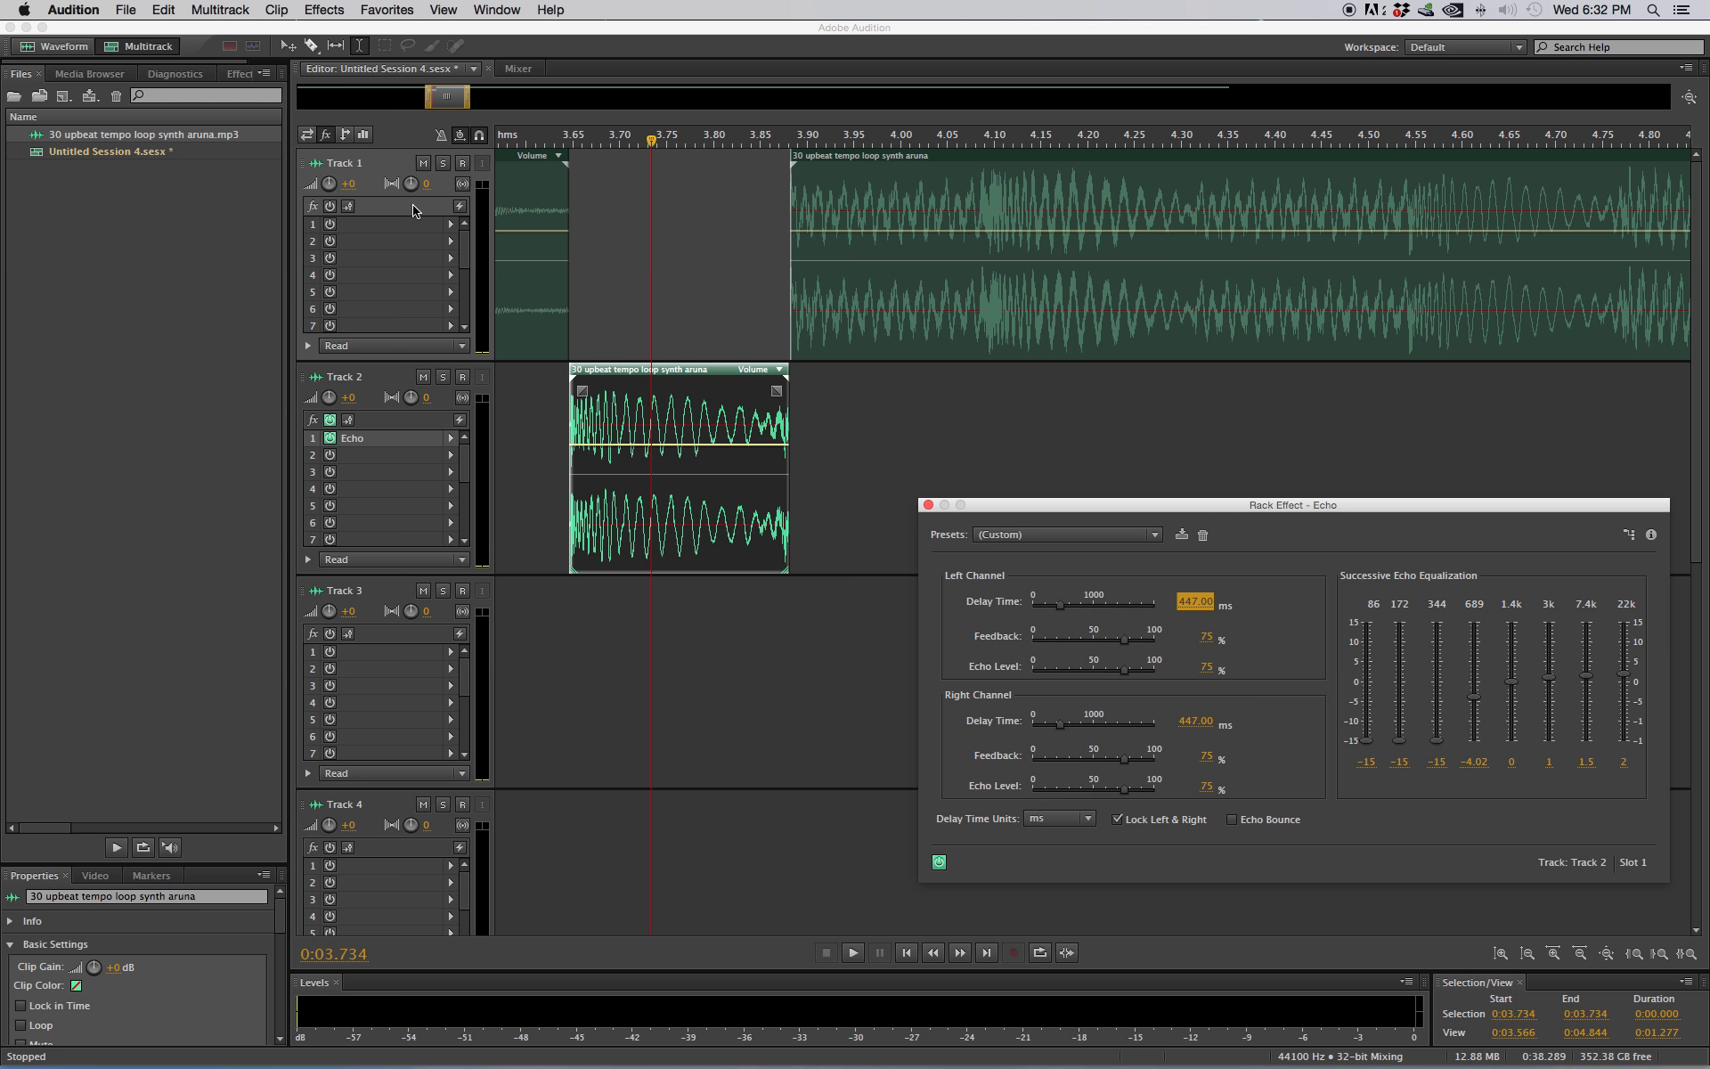
Step: Play the session from about 3.17 seconds to hear the echoed note on Track 2 with the rest of the music
scroll(414, 211, "down", 3)
scroll(486, 100, "up", 2)
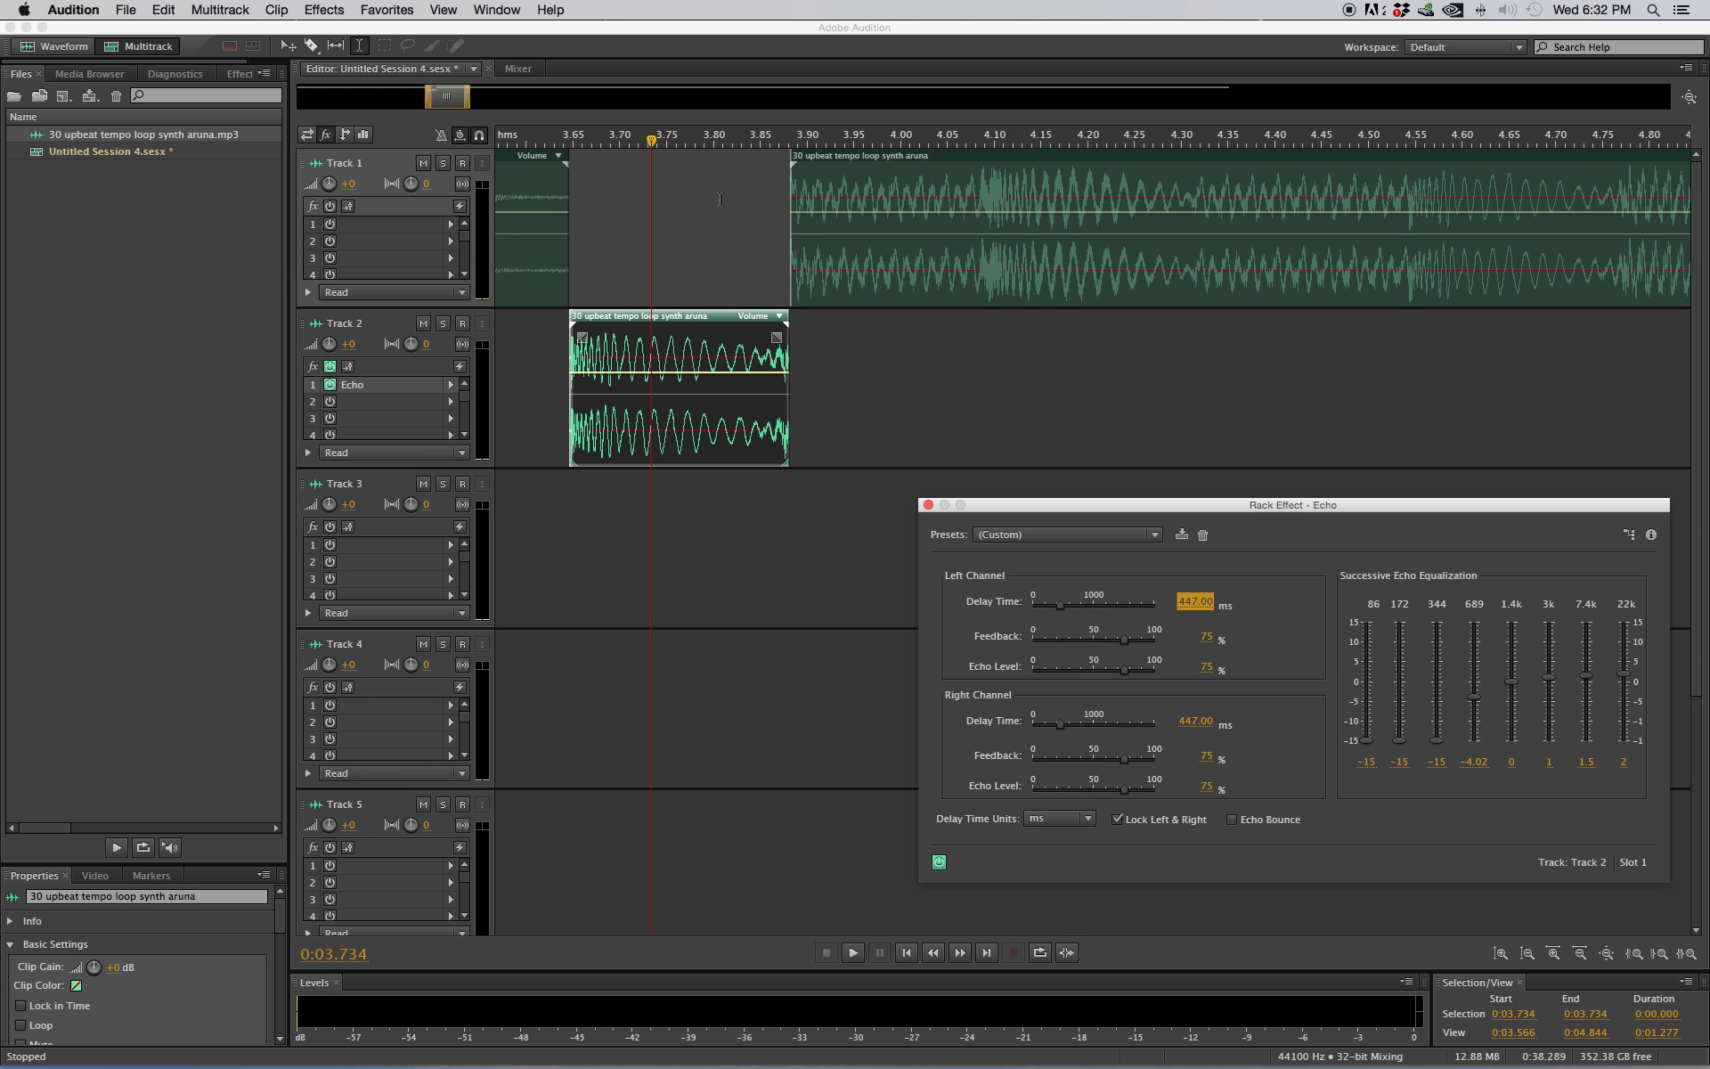
scroll(492, 102, "up", 2)
scroll(528, 96, "down", 3)
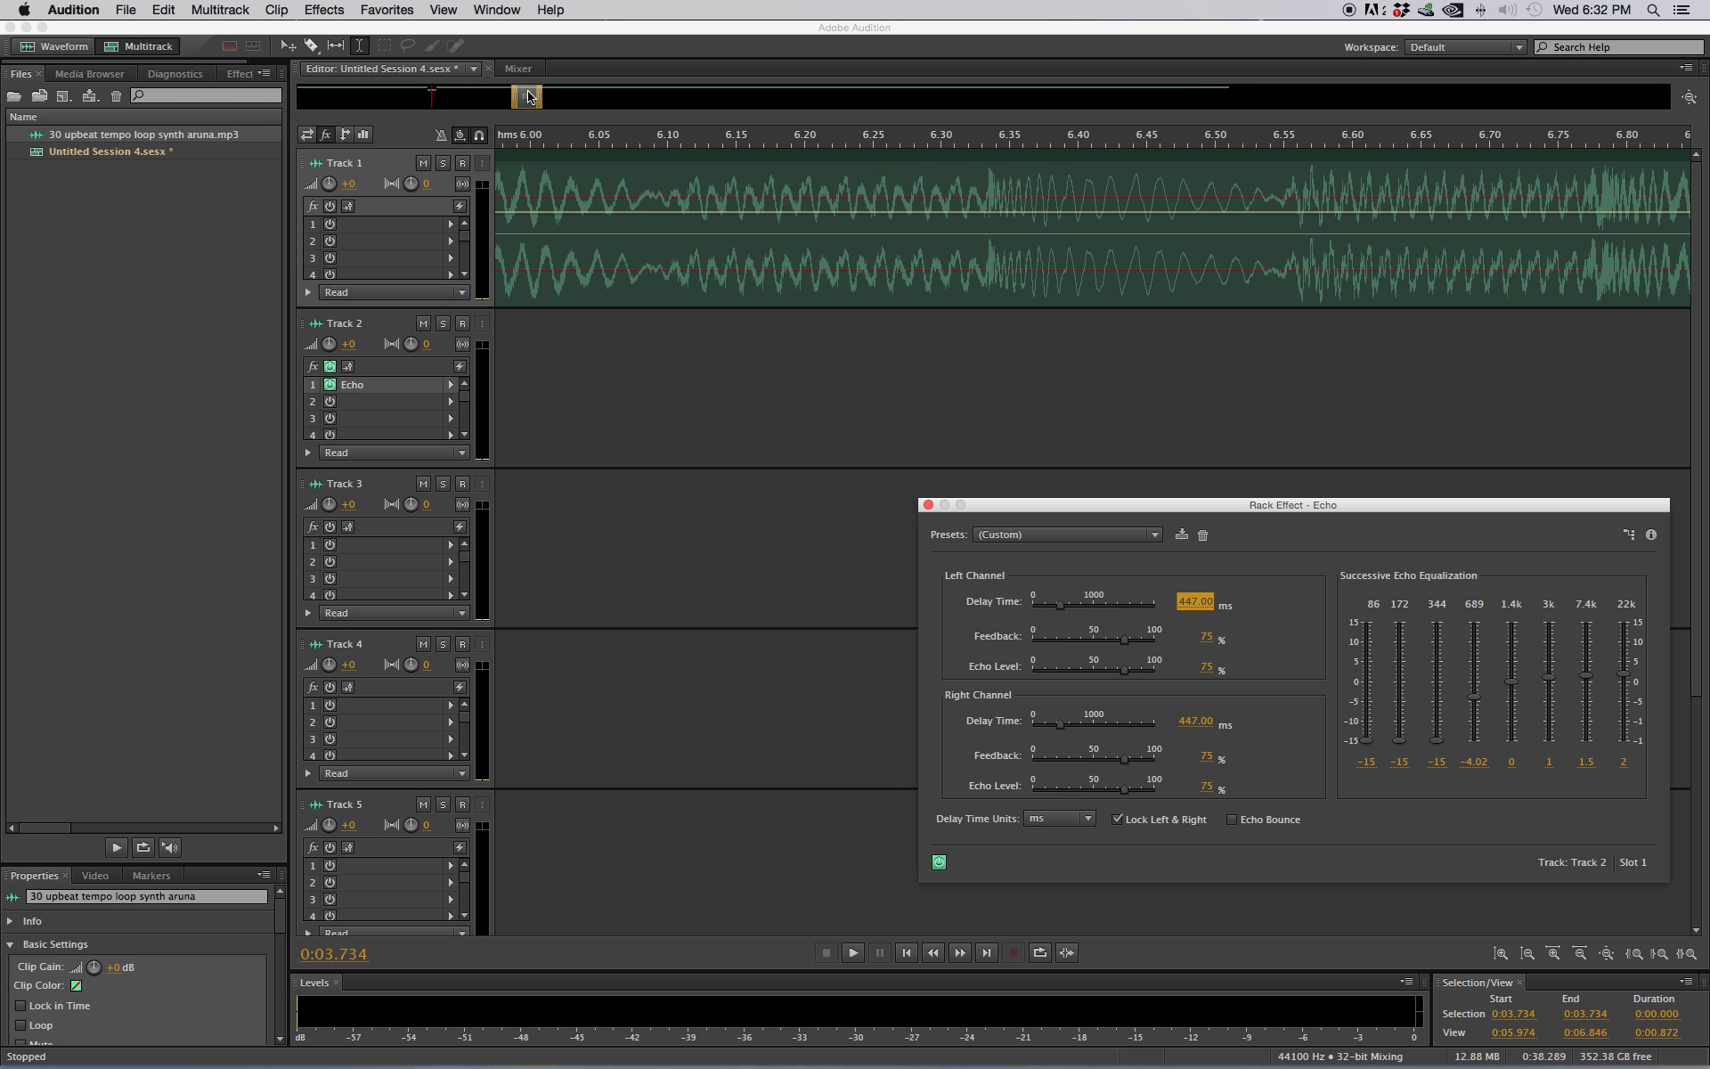
scroll(528, 96, "down", 3)
left_click_drag(532, 97, 449, 96)
left_click(605, 338)
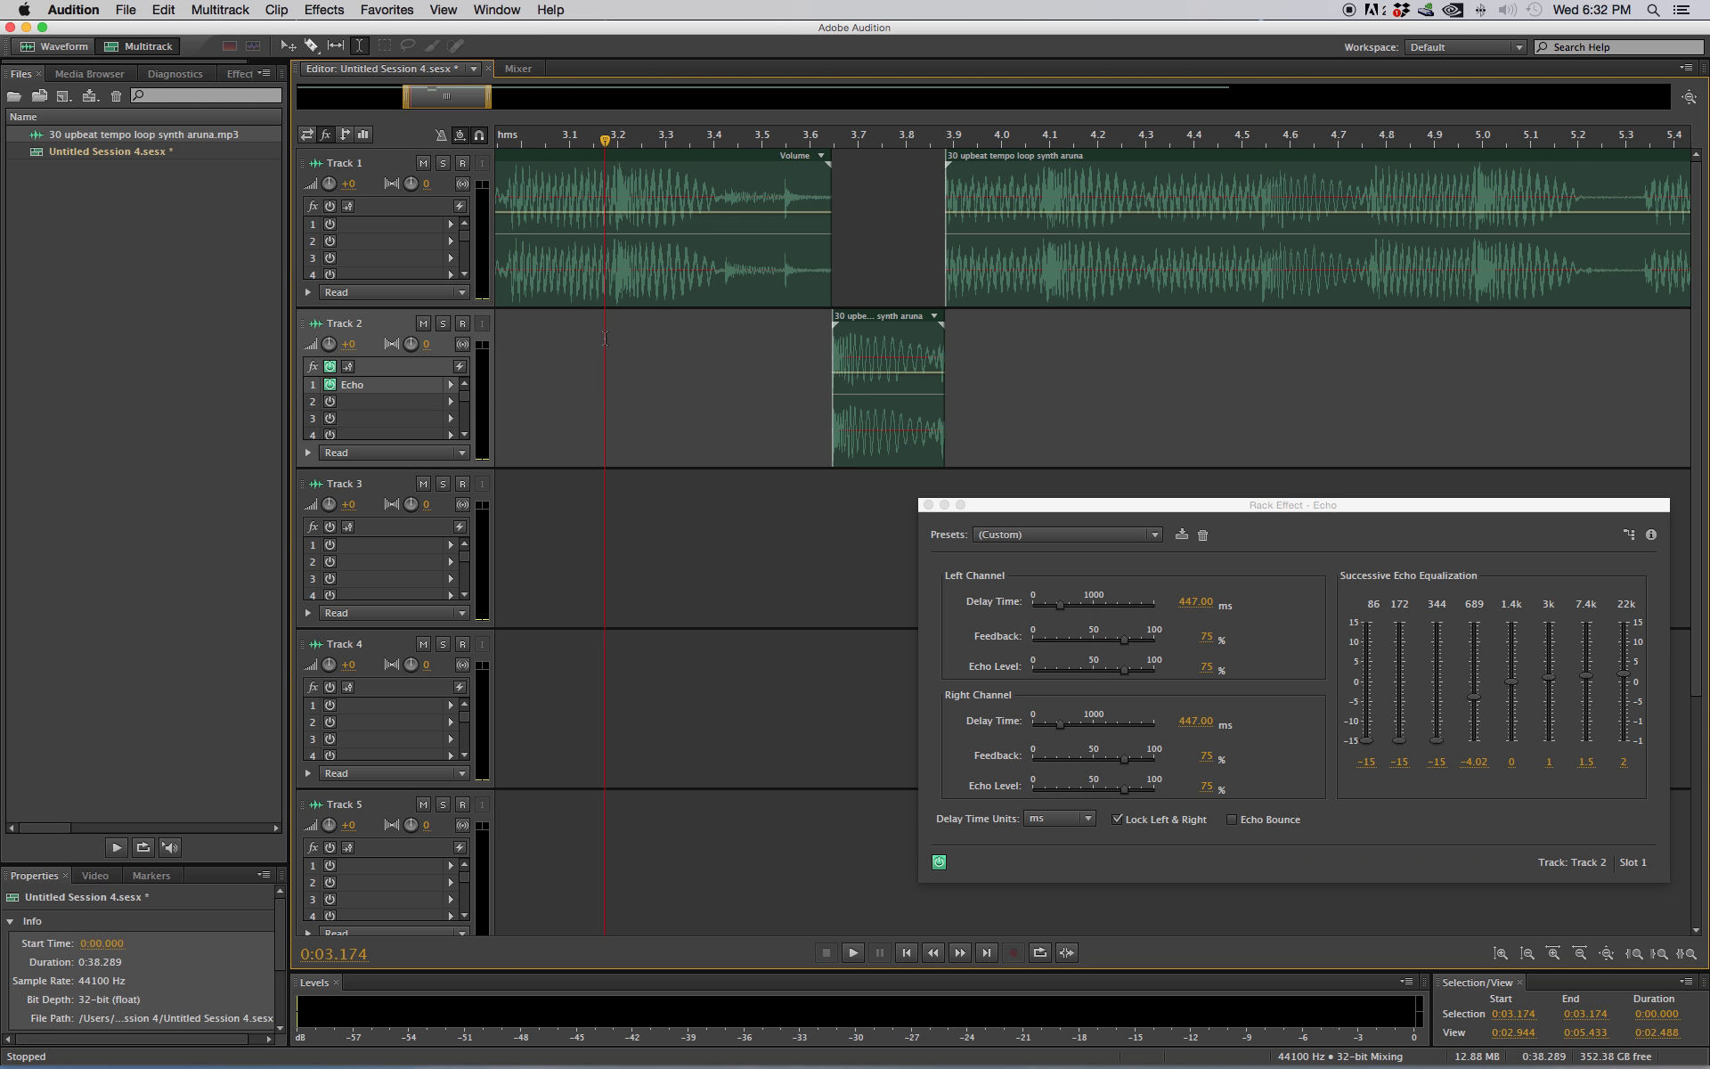
key("space")
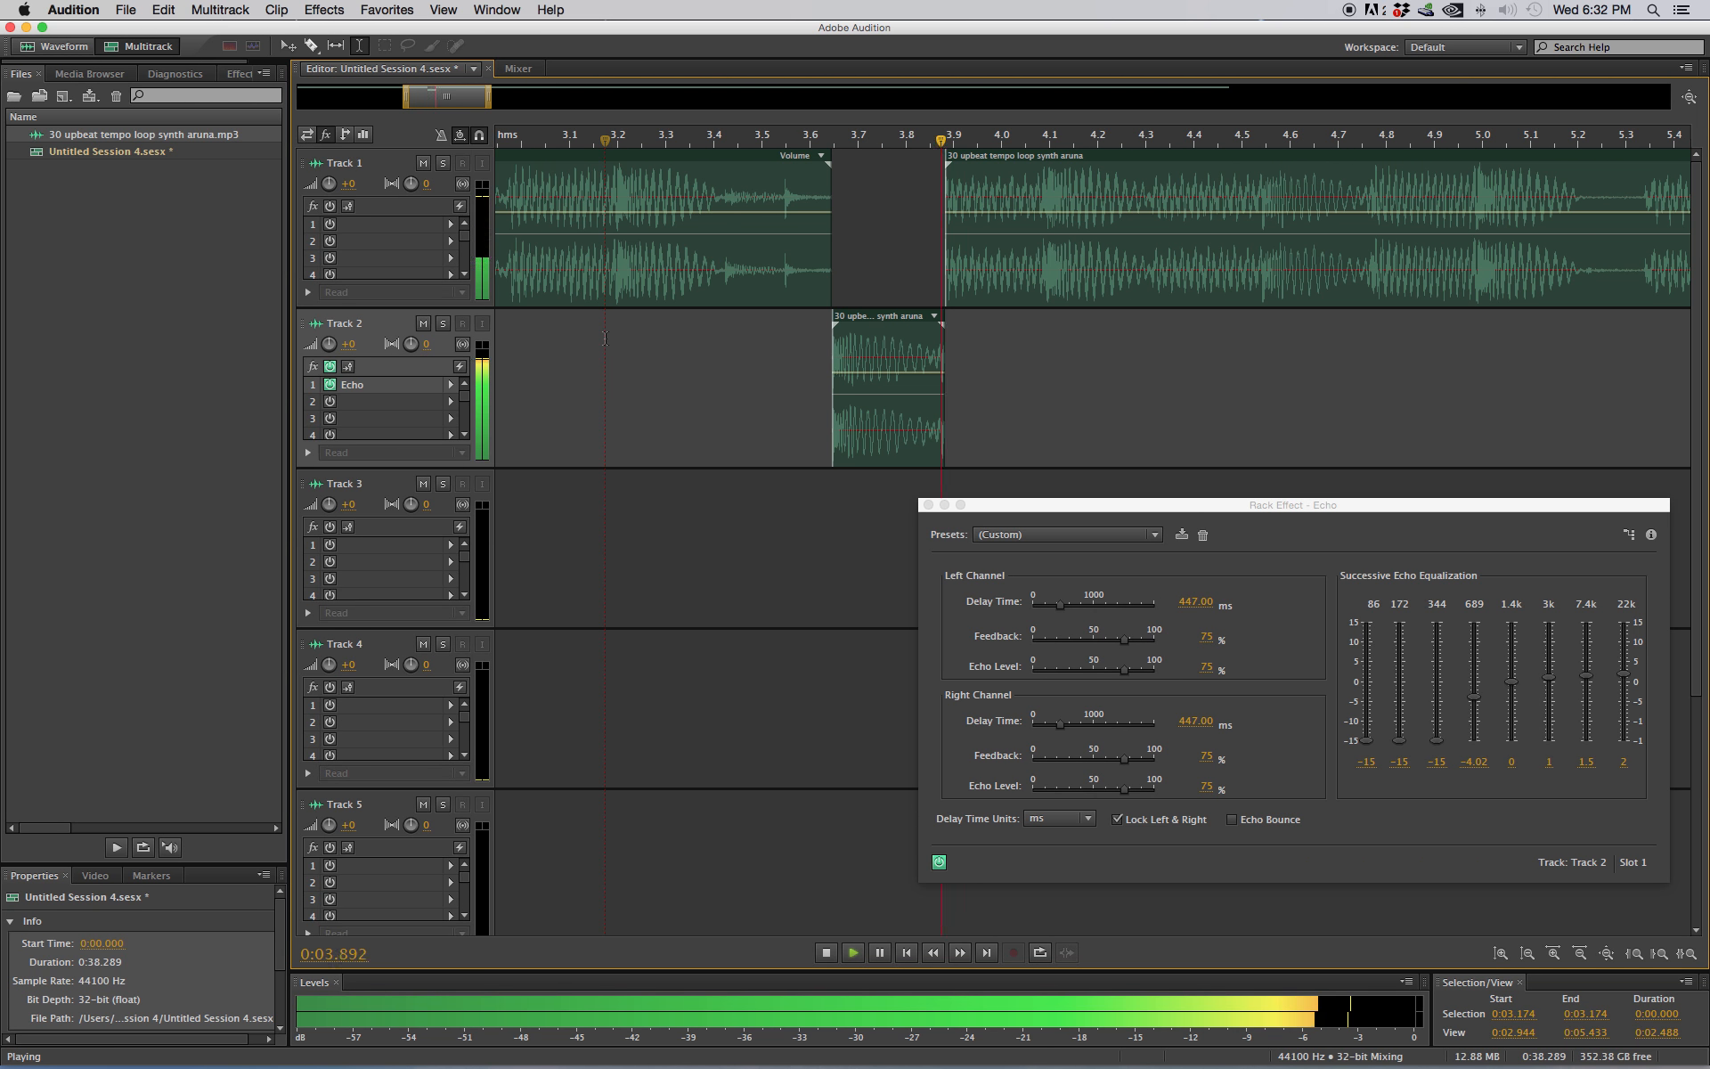
key("space")
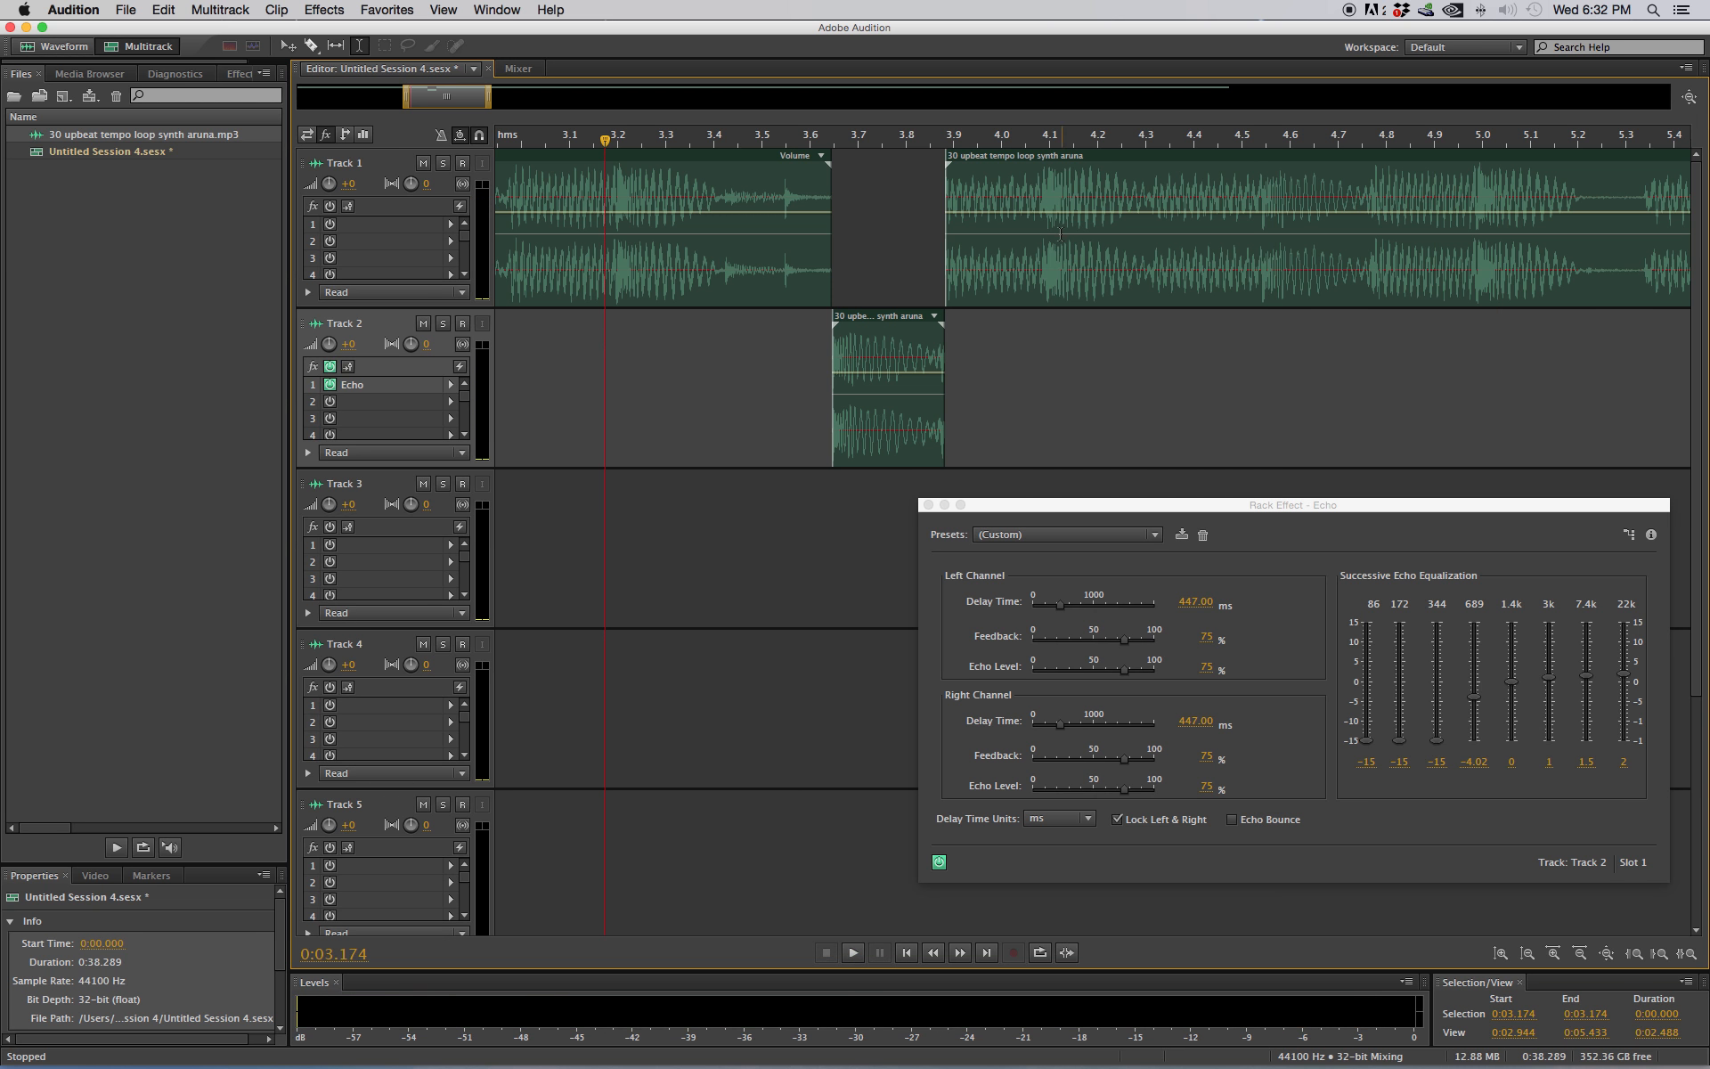
Step: Mute the Track 1 clip that follows the gap and play the session to hear the echo alone
right_click(1022, 261)
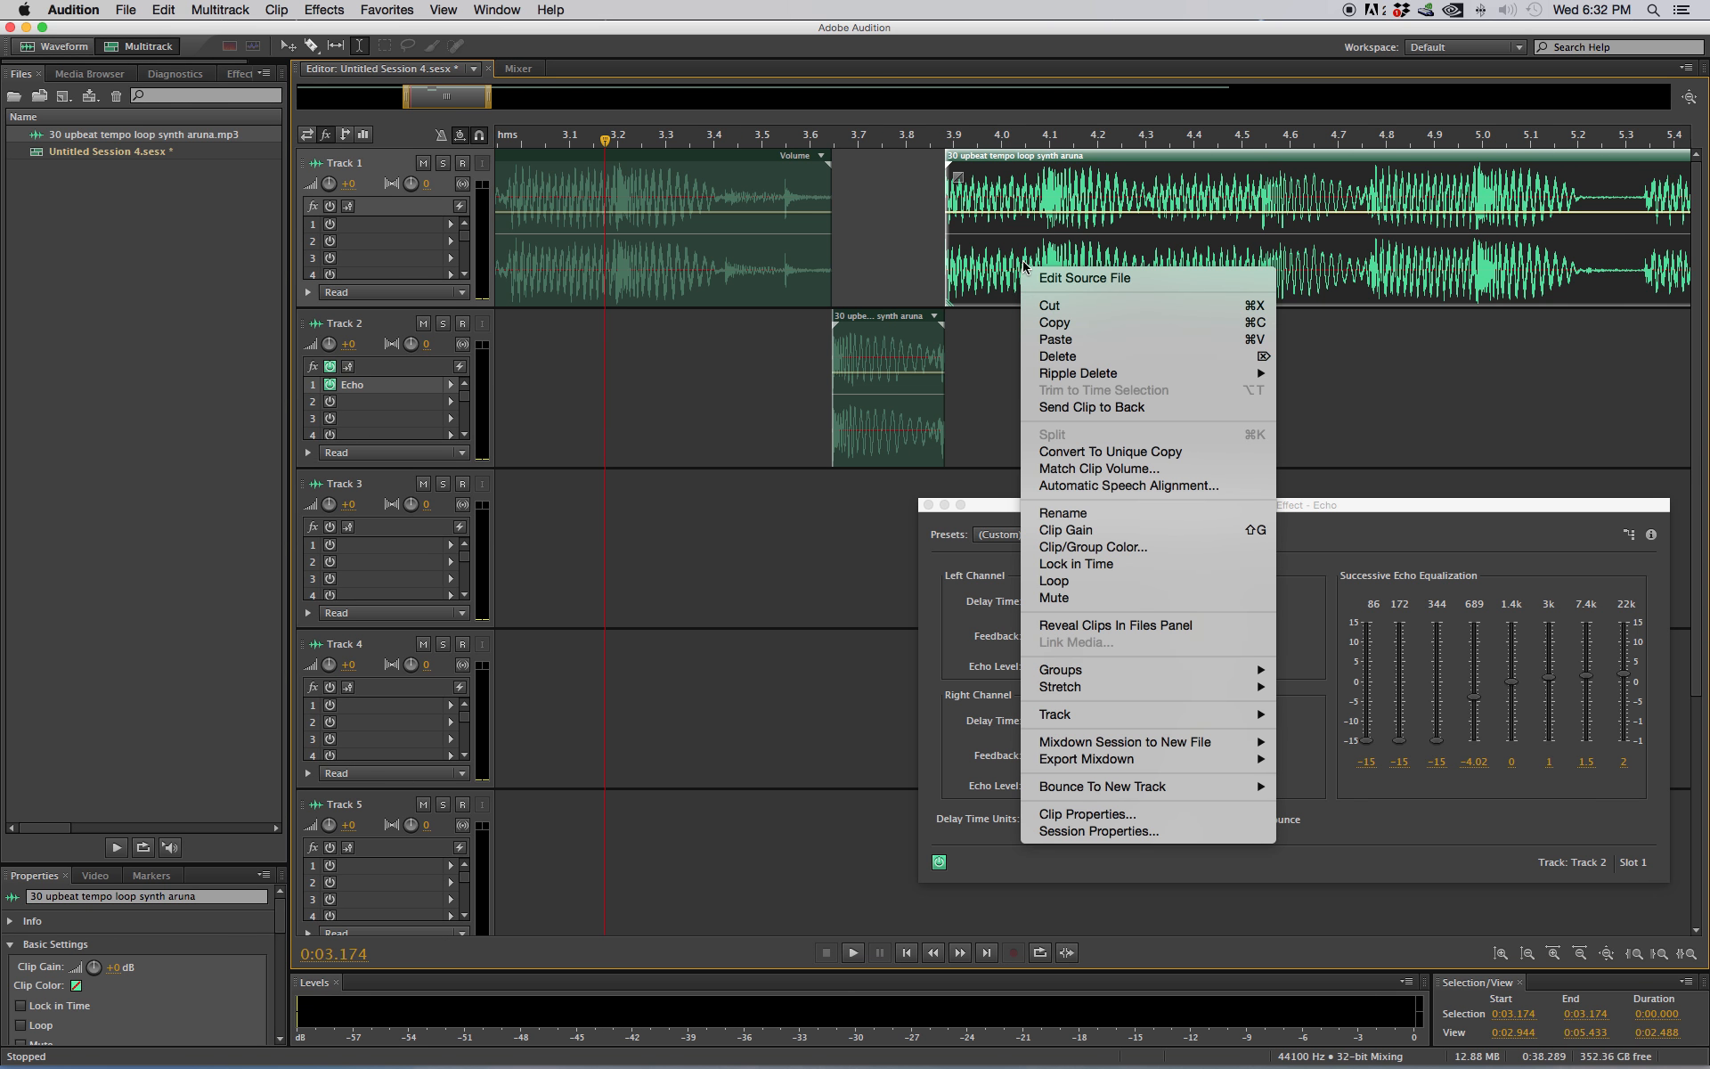
left_click(1051, 593)
key("space")
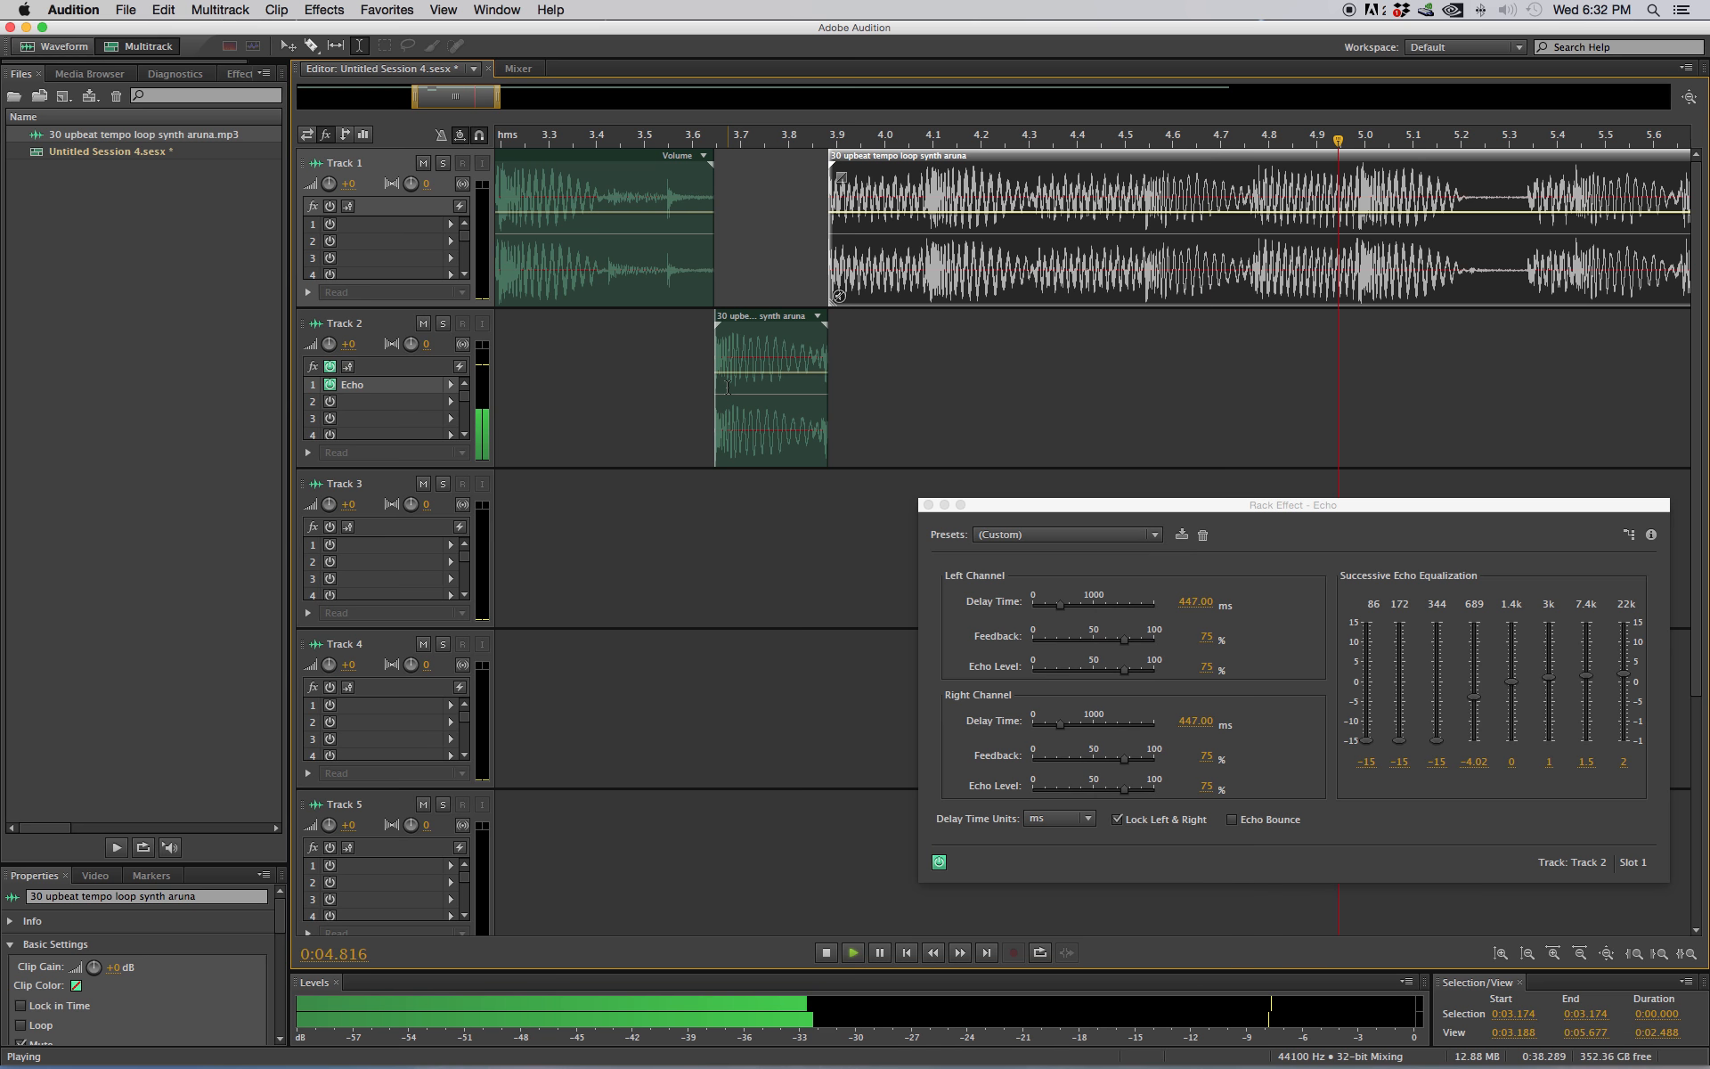
Step: Play the session from about 2.96 seconds to hear the music run into the echoed note
key("space")
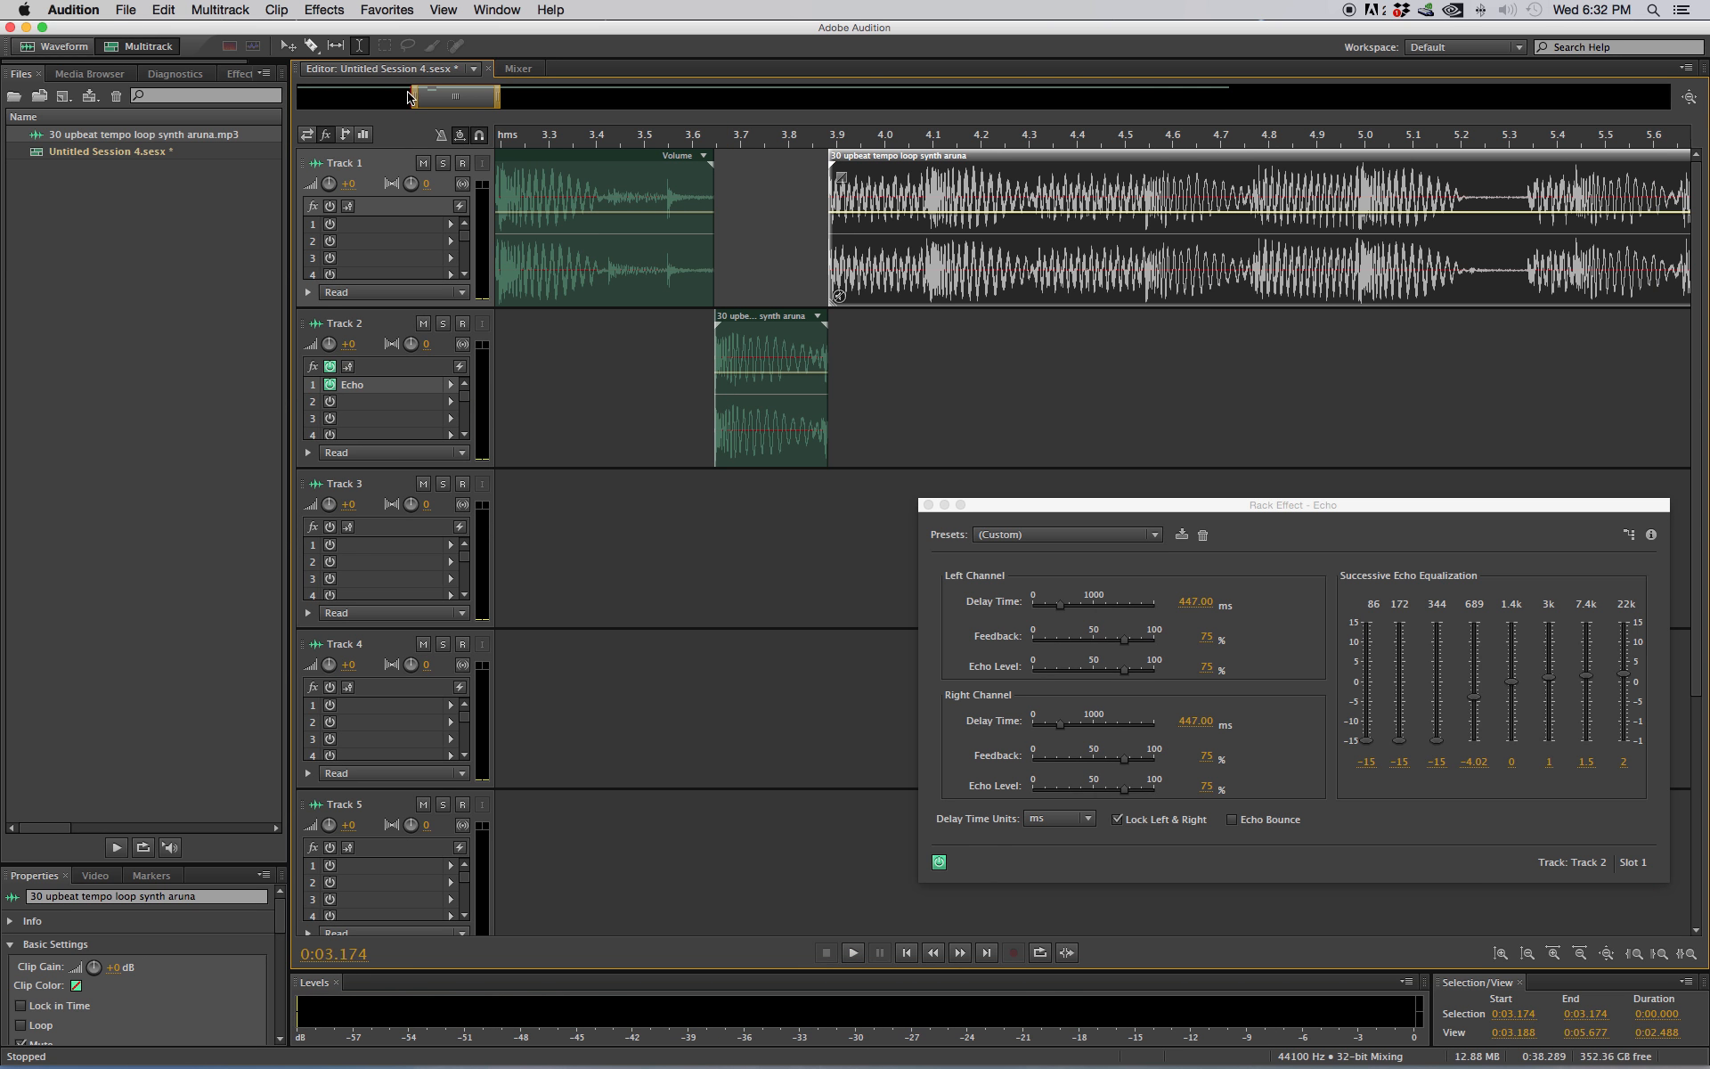
left_click_drag(418, 107, 525, 105)
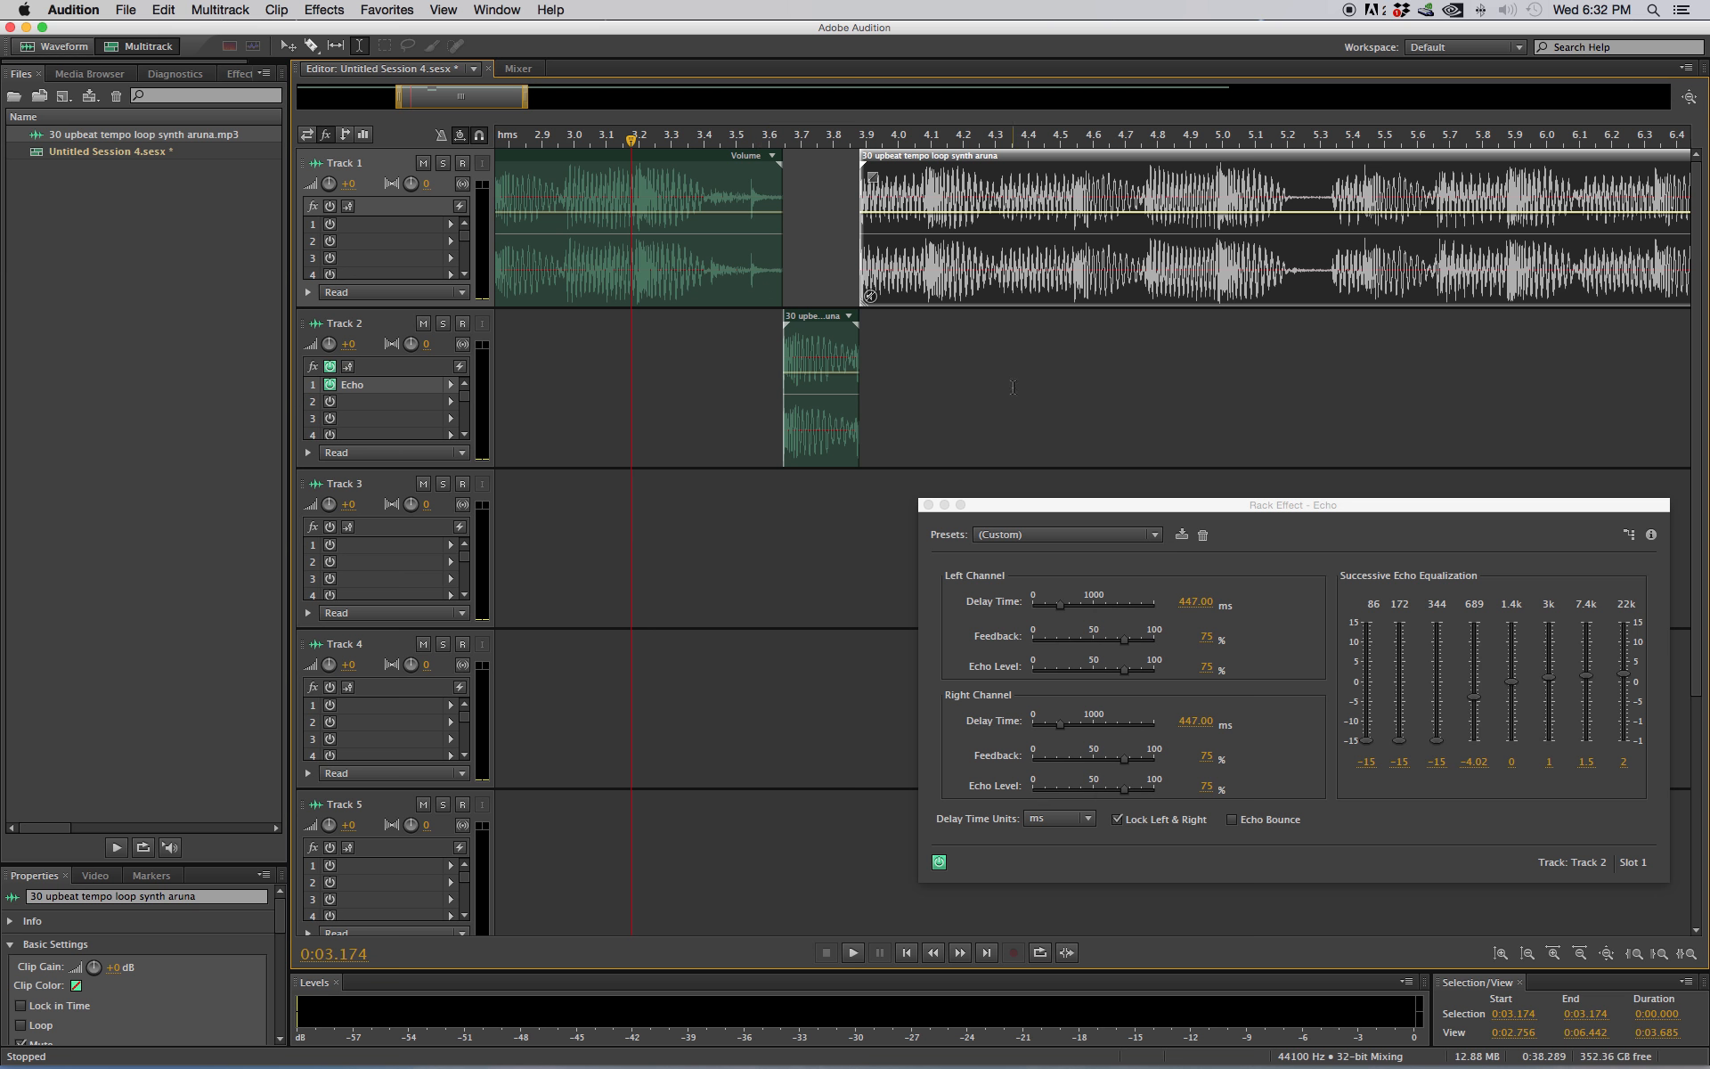
left_click(561, 347)
key("space")
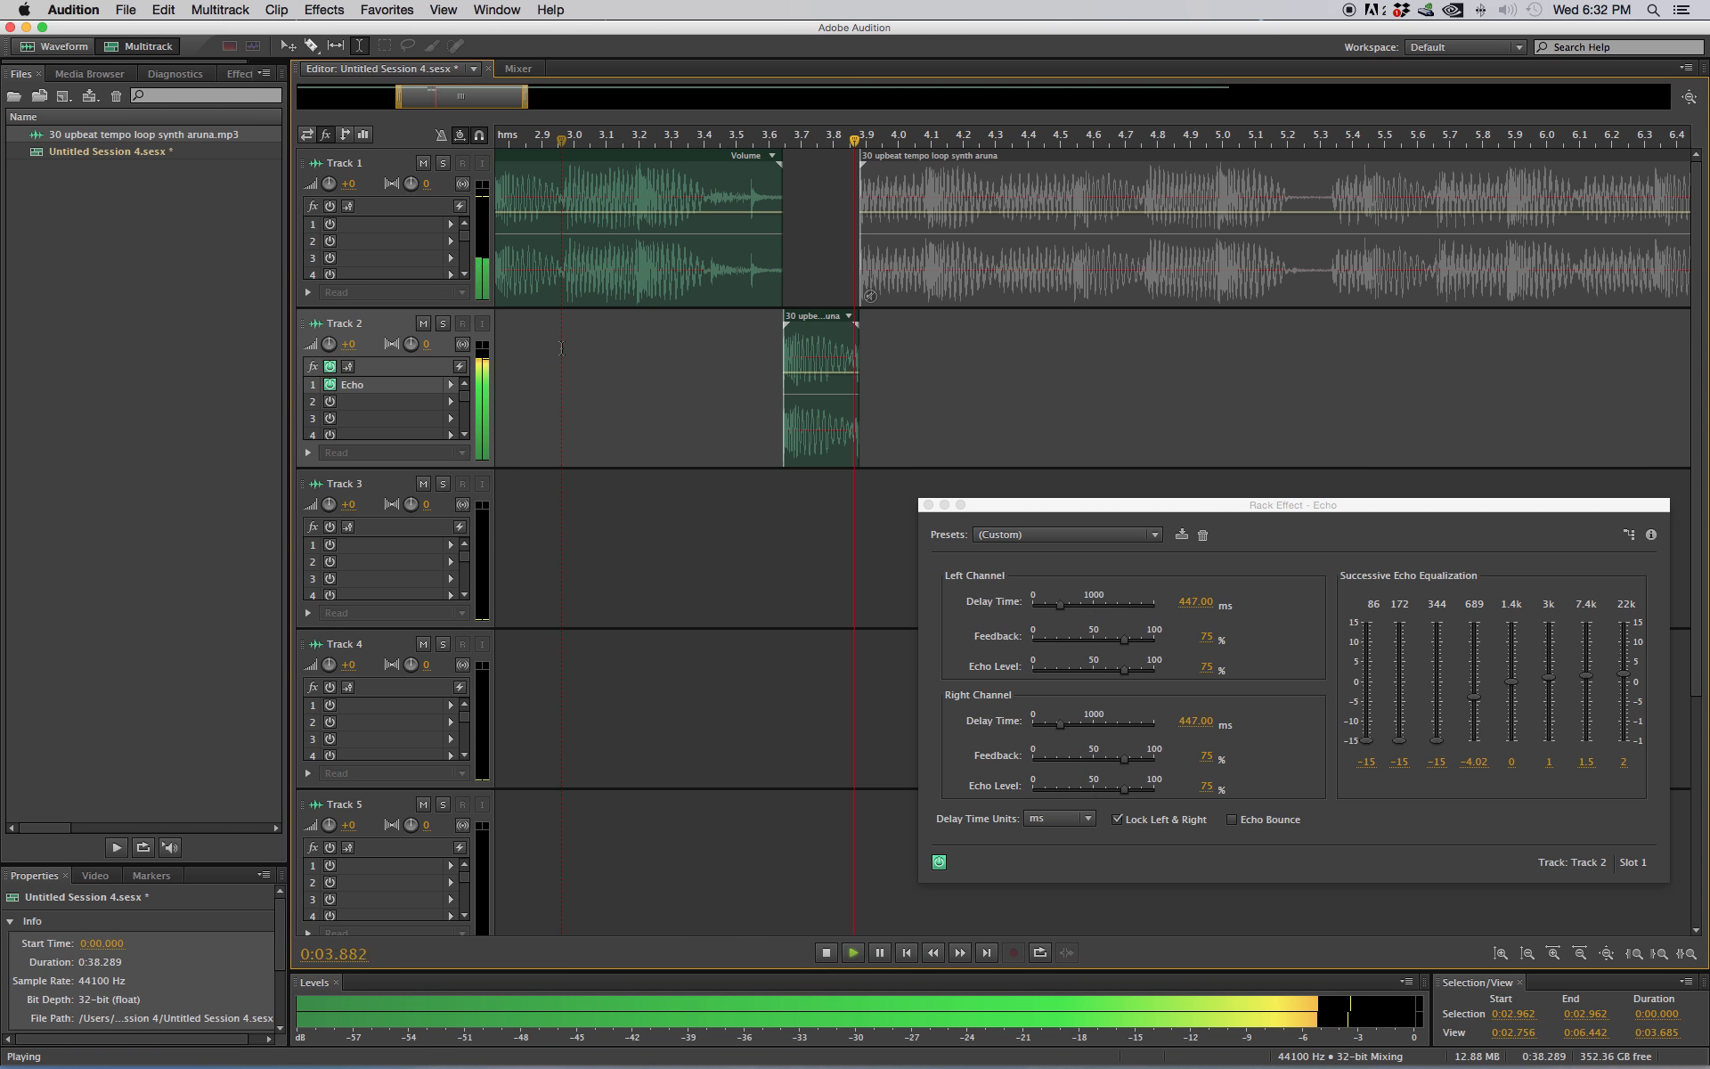
key("space")
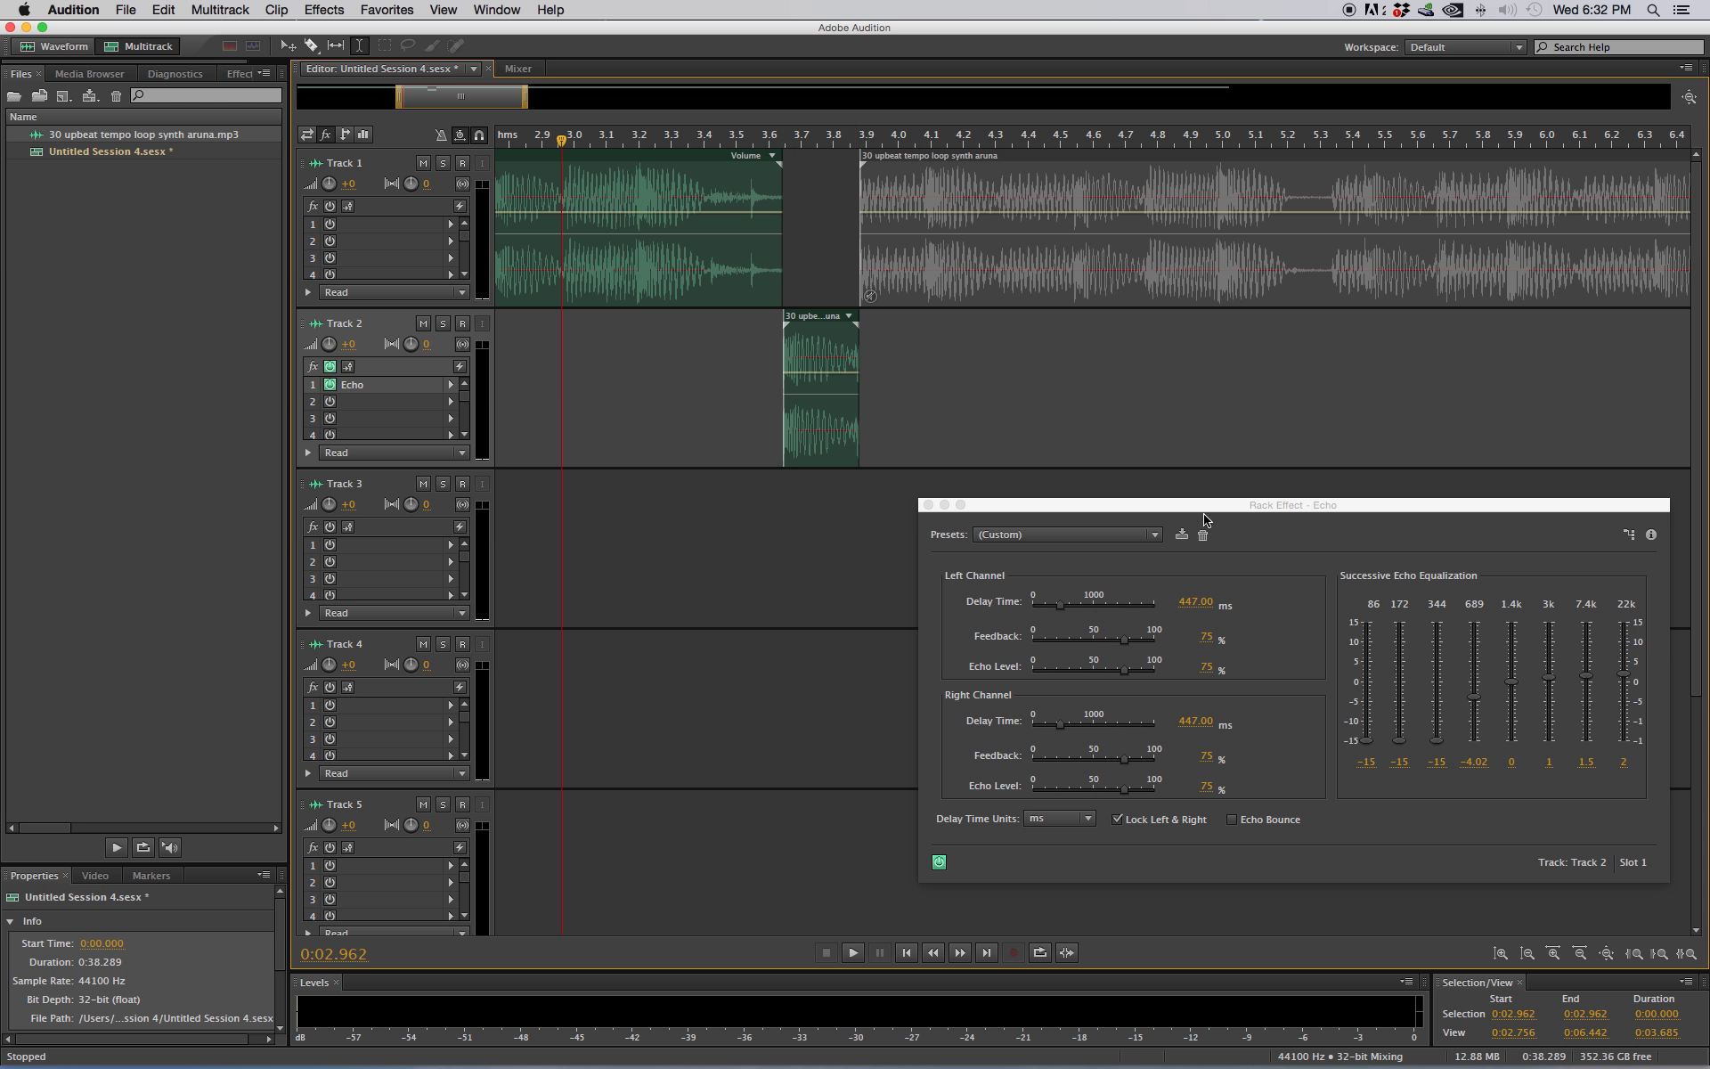
Step: Apply the Delicate Whispers preset to Track 2's Echo effect and play the session to hear it
left_click(1082, 534)
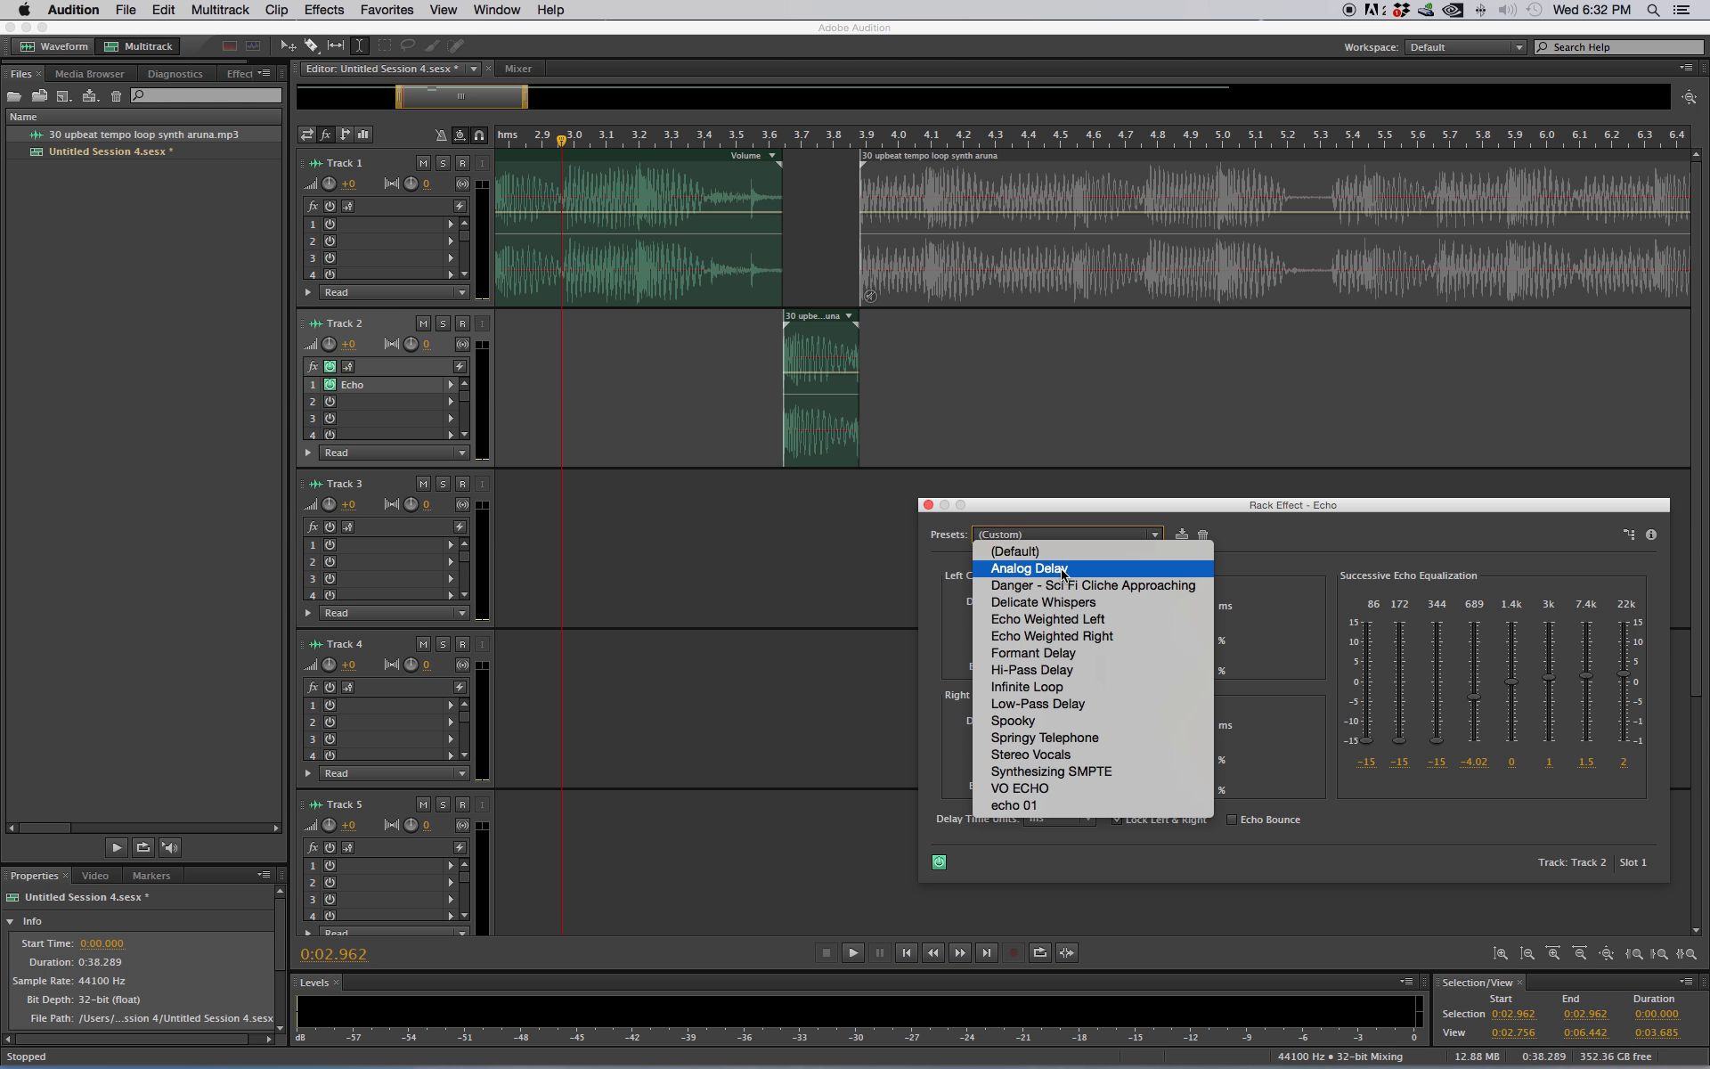
left_click(1070, 603)
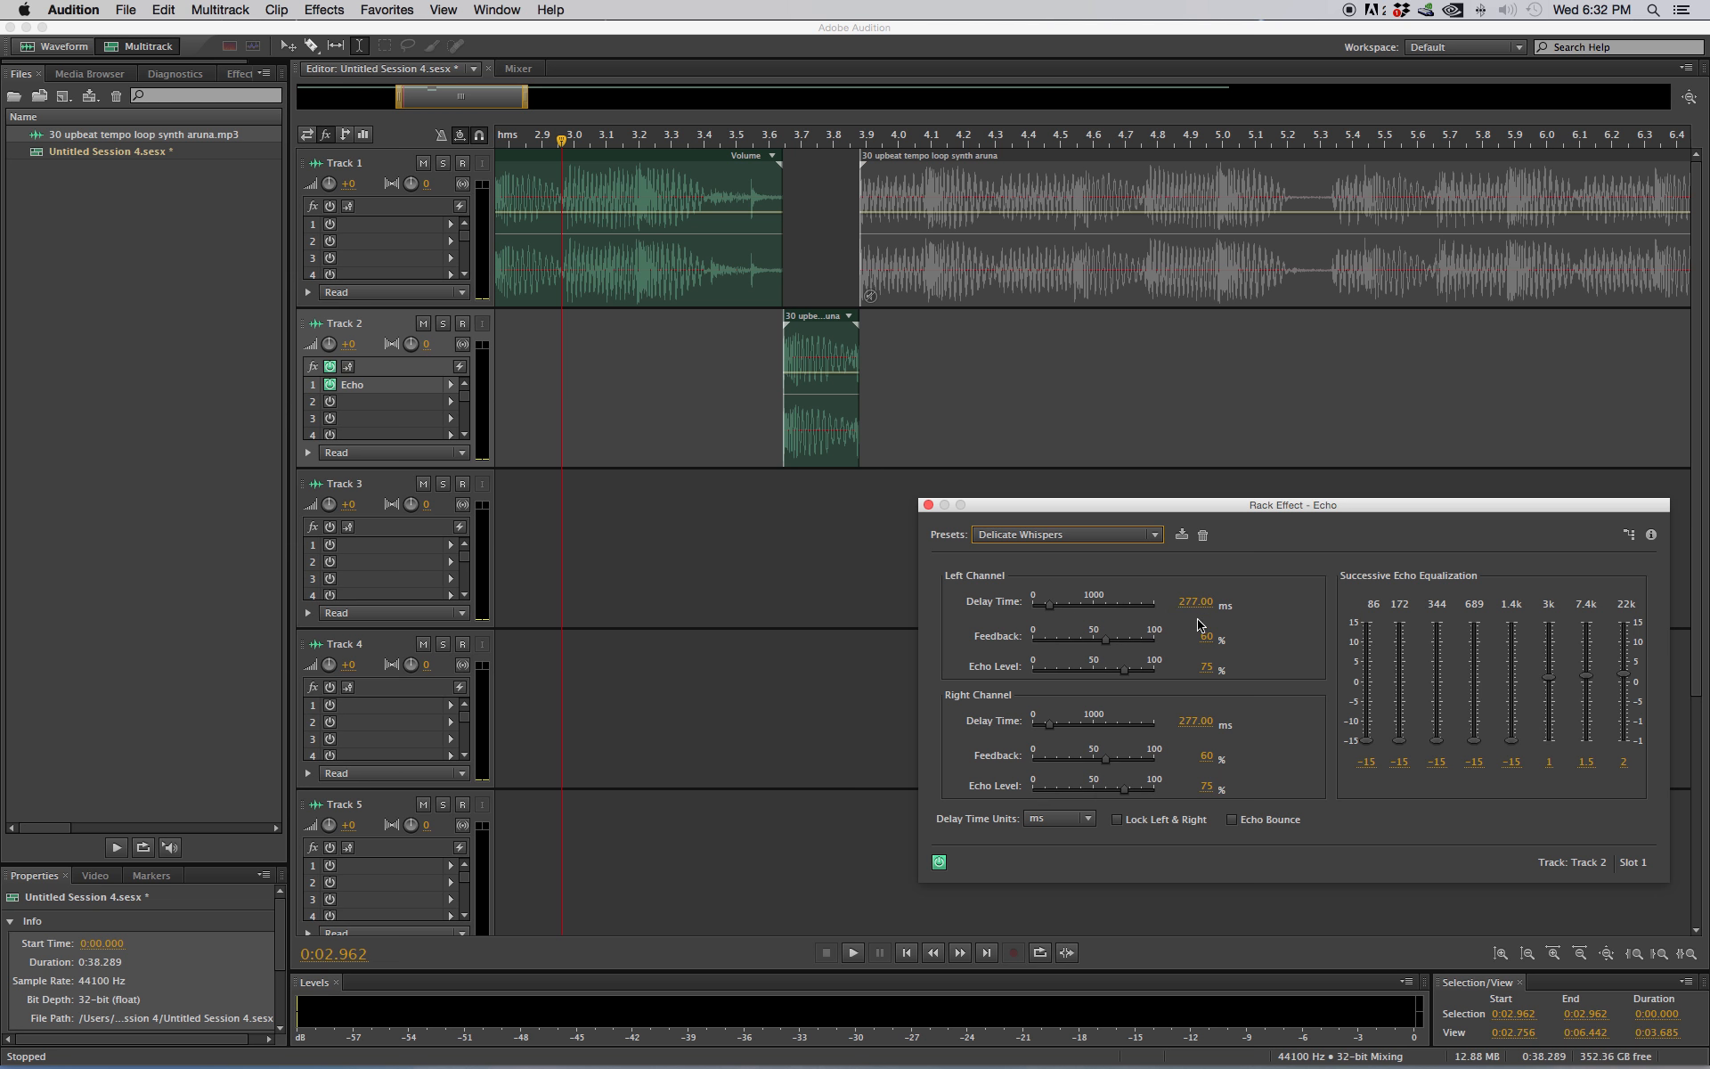
key("space")
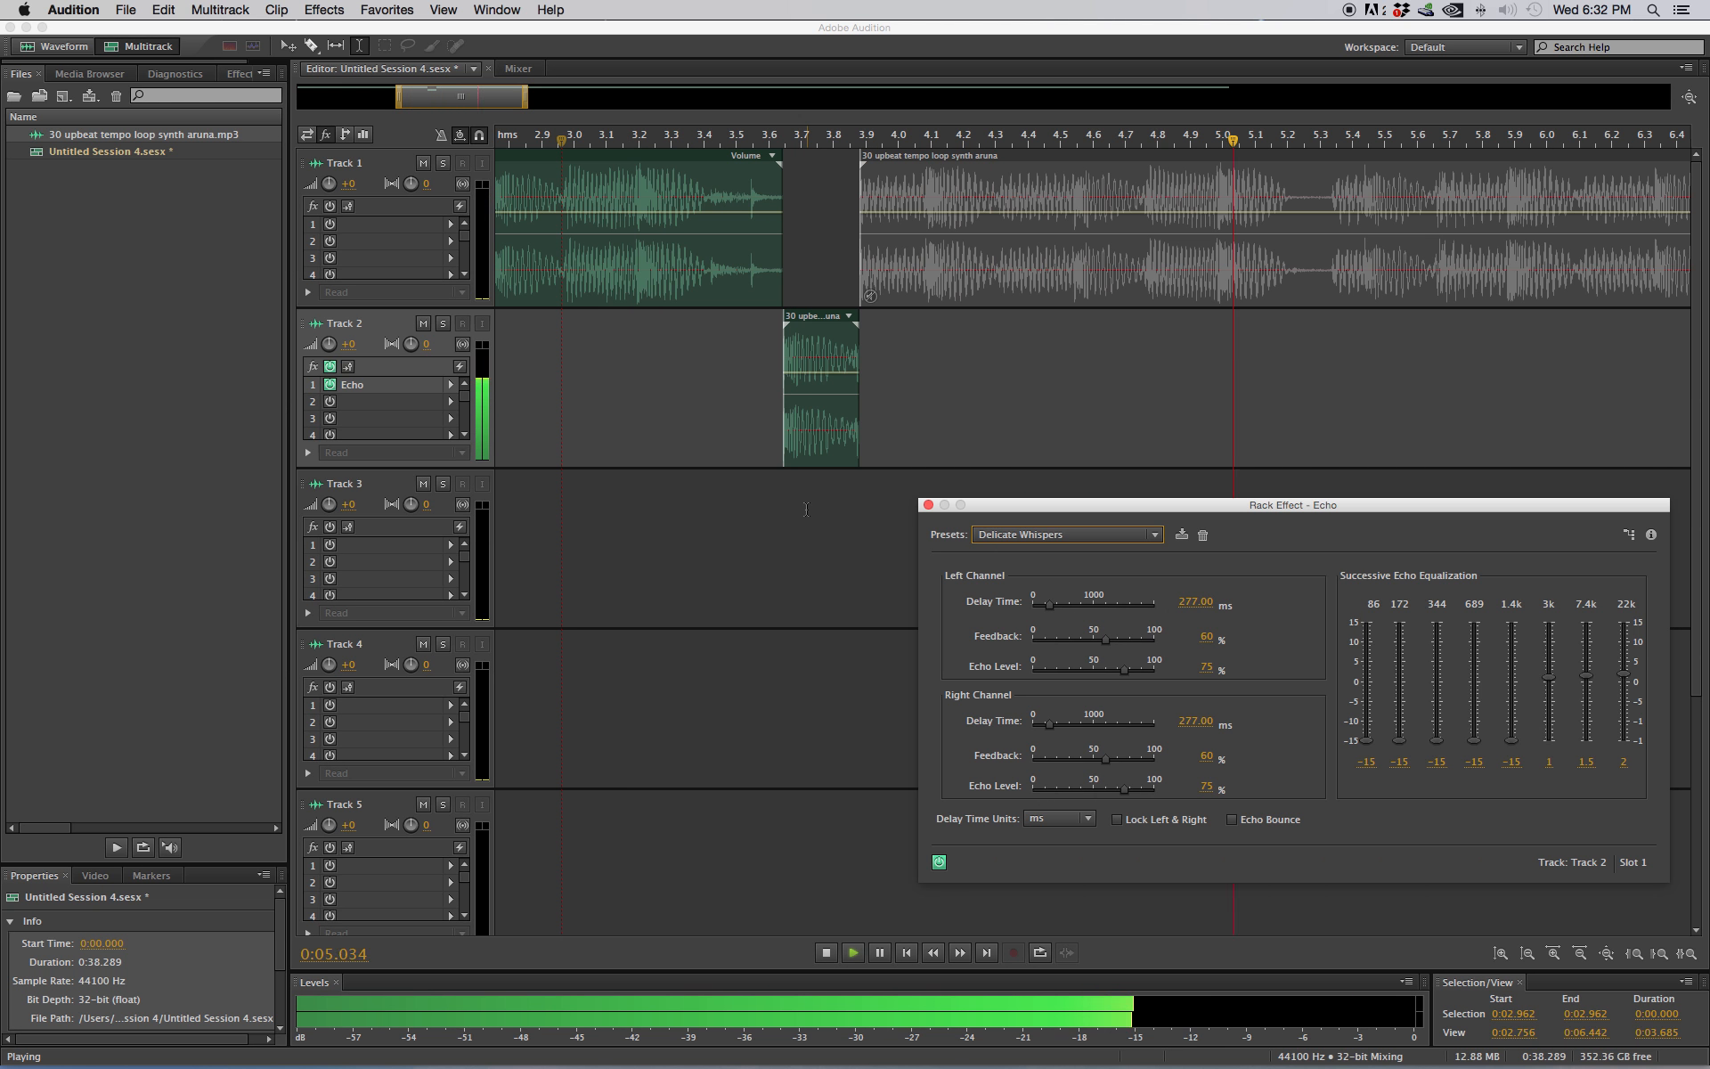
key("space")
Step: Apply the Analog Delay preset to Track 2's Echo effect and play the session to hear it
left_click(1030, 542)
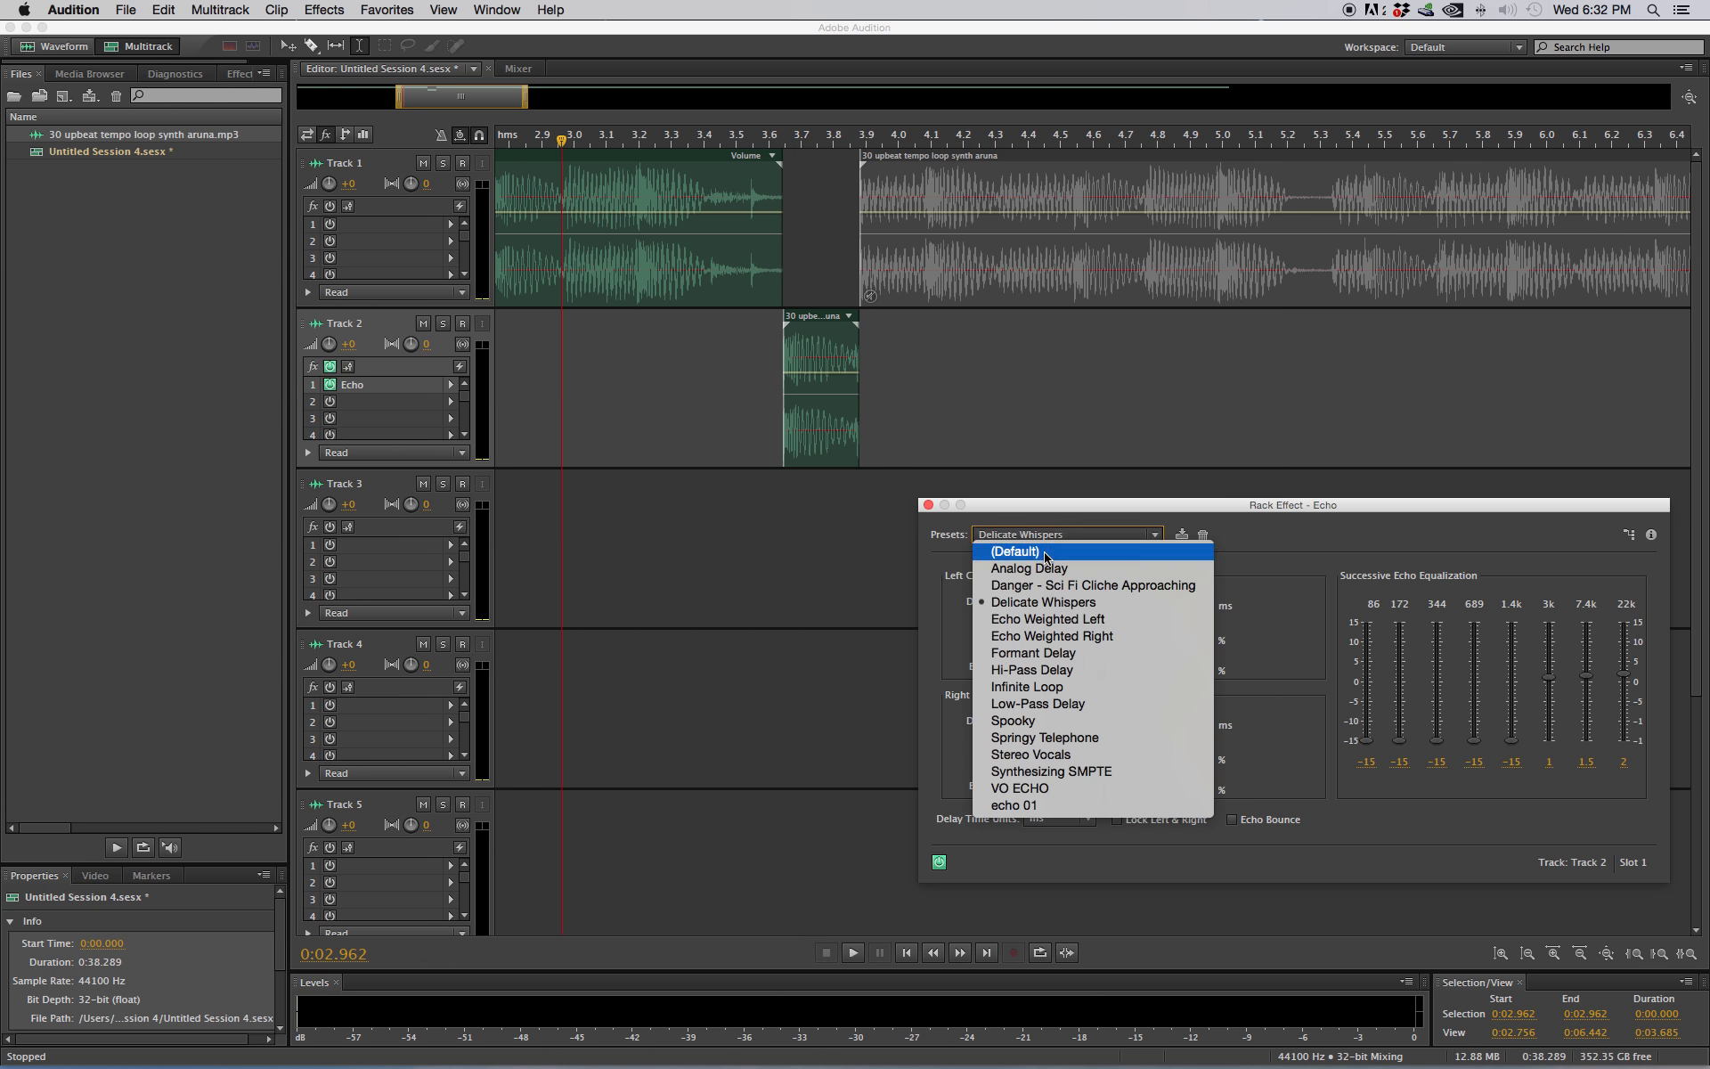
left_click(1054, 573)
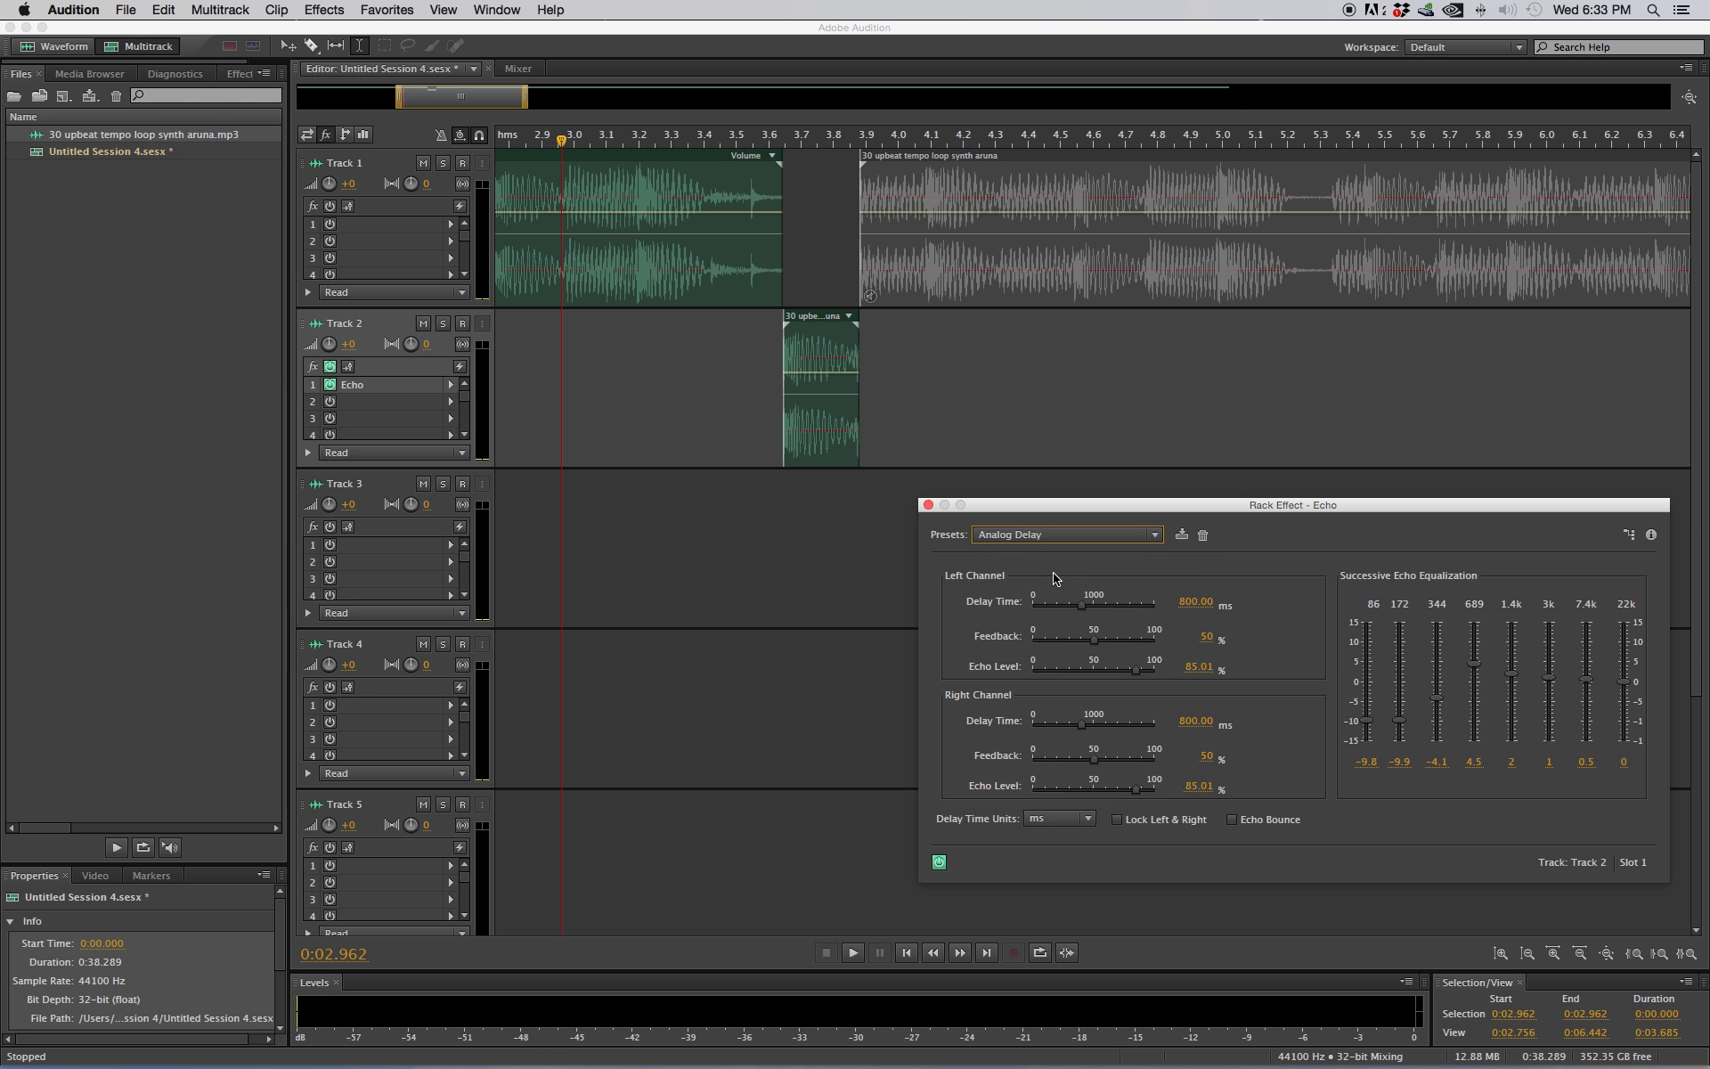
key("space")
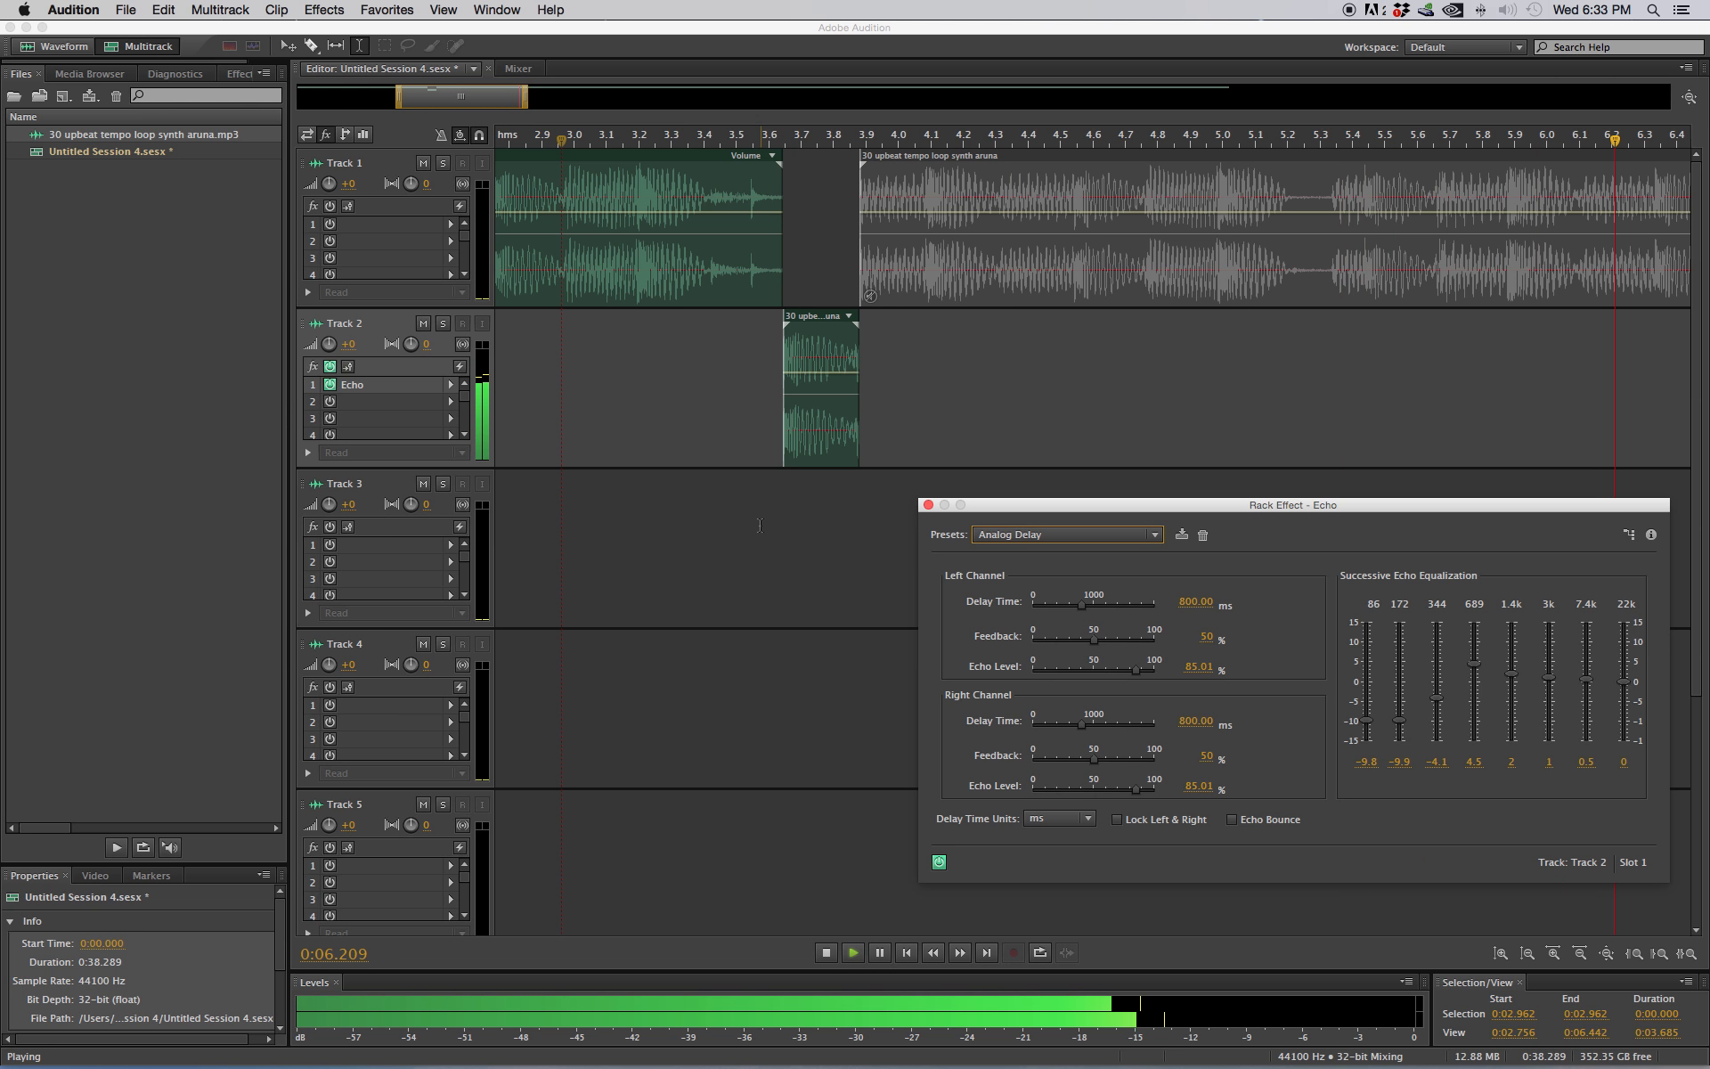
key("space")
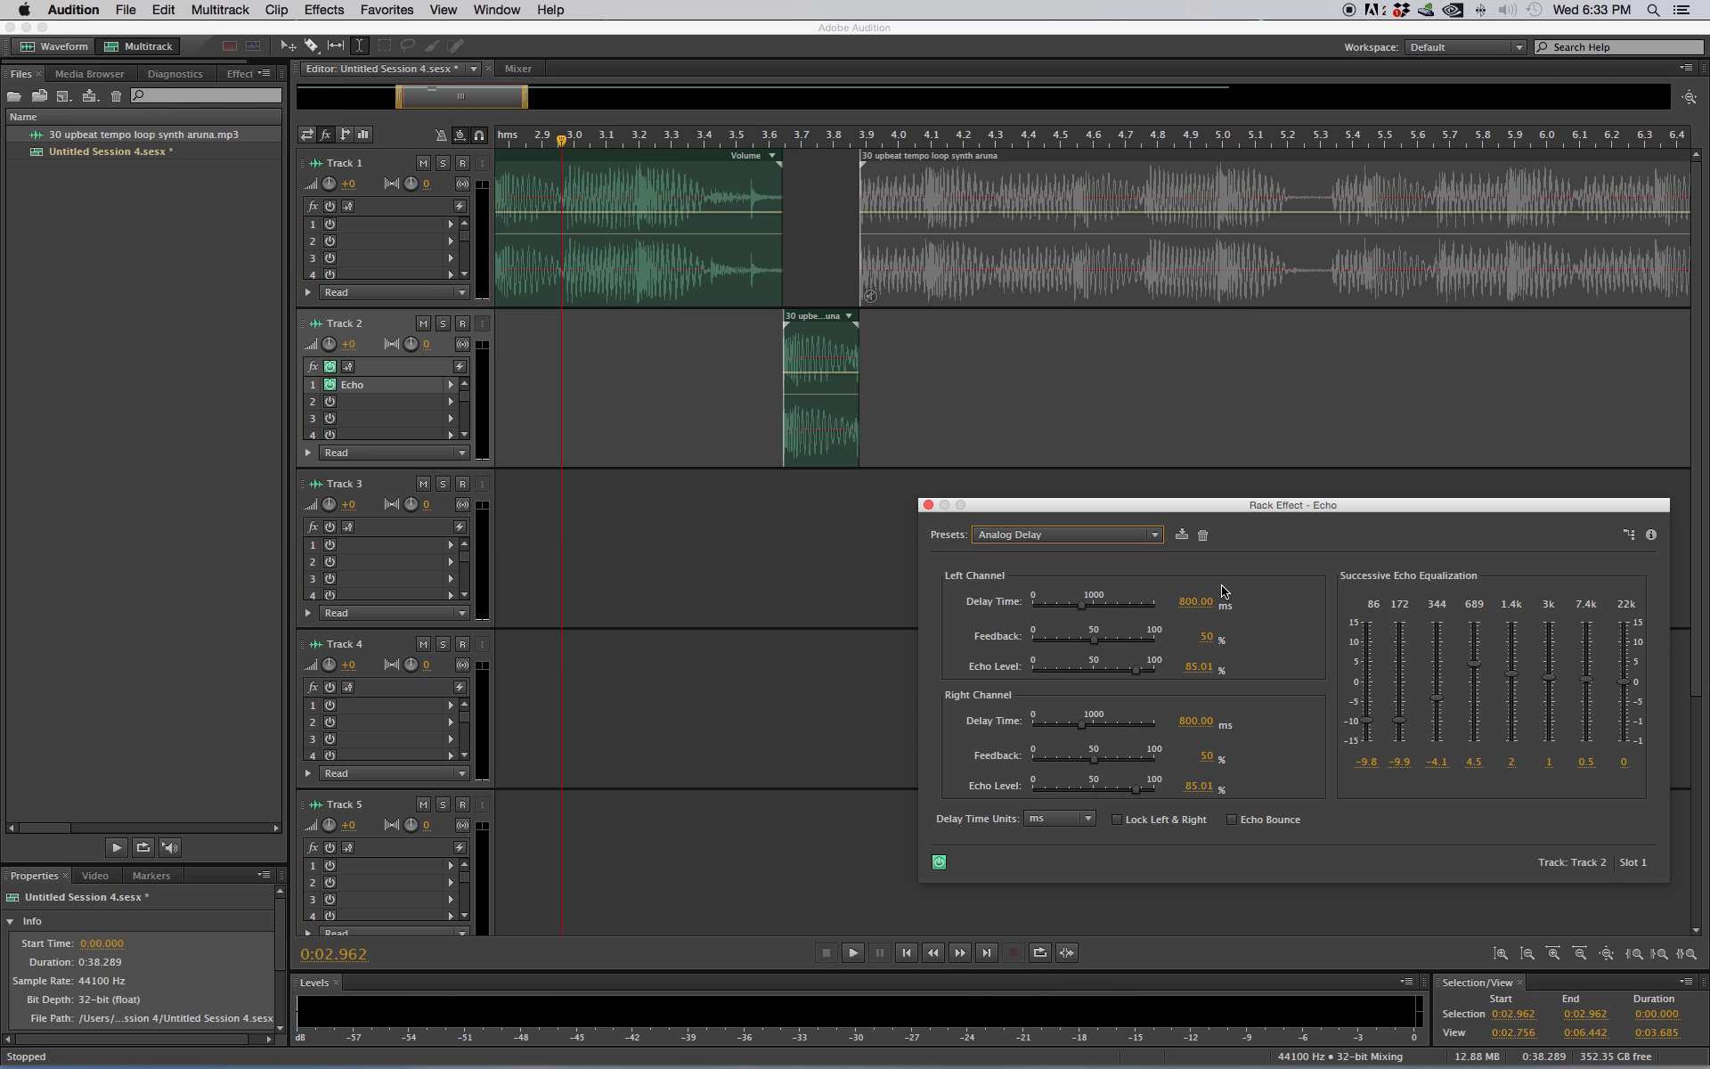
Step: Find an earlier passage on Track 1 for measuring the beat and play it from about 1.76 seconds
left_click(583, 338)
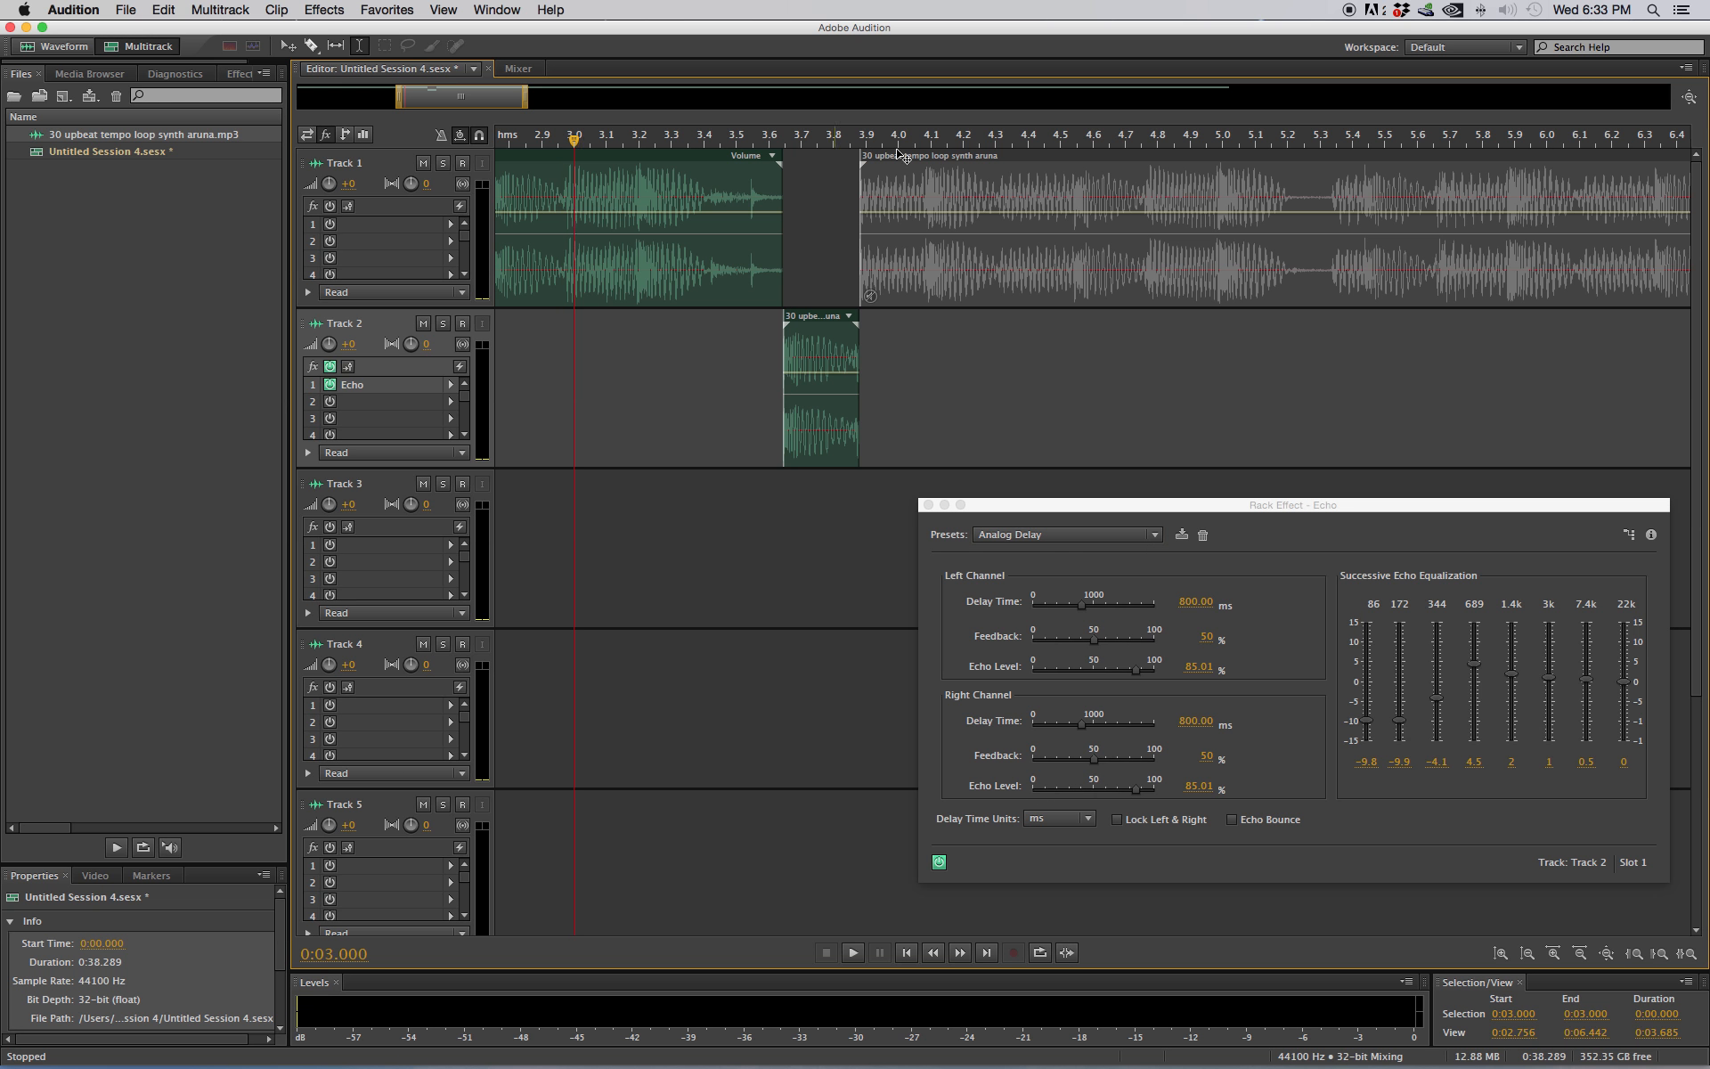
left_click_drag(794, 141, 824, 425)
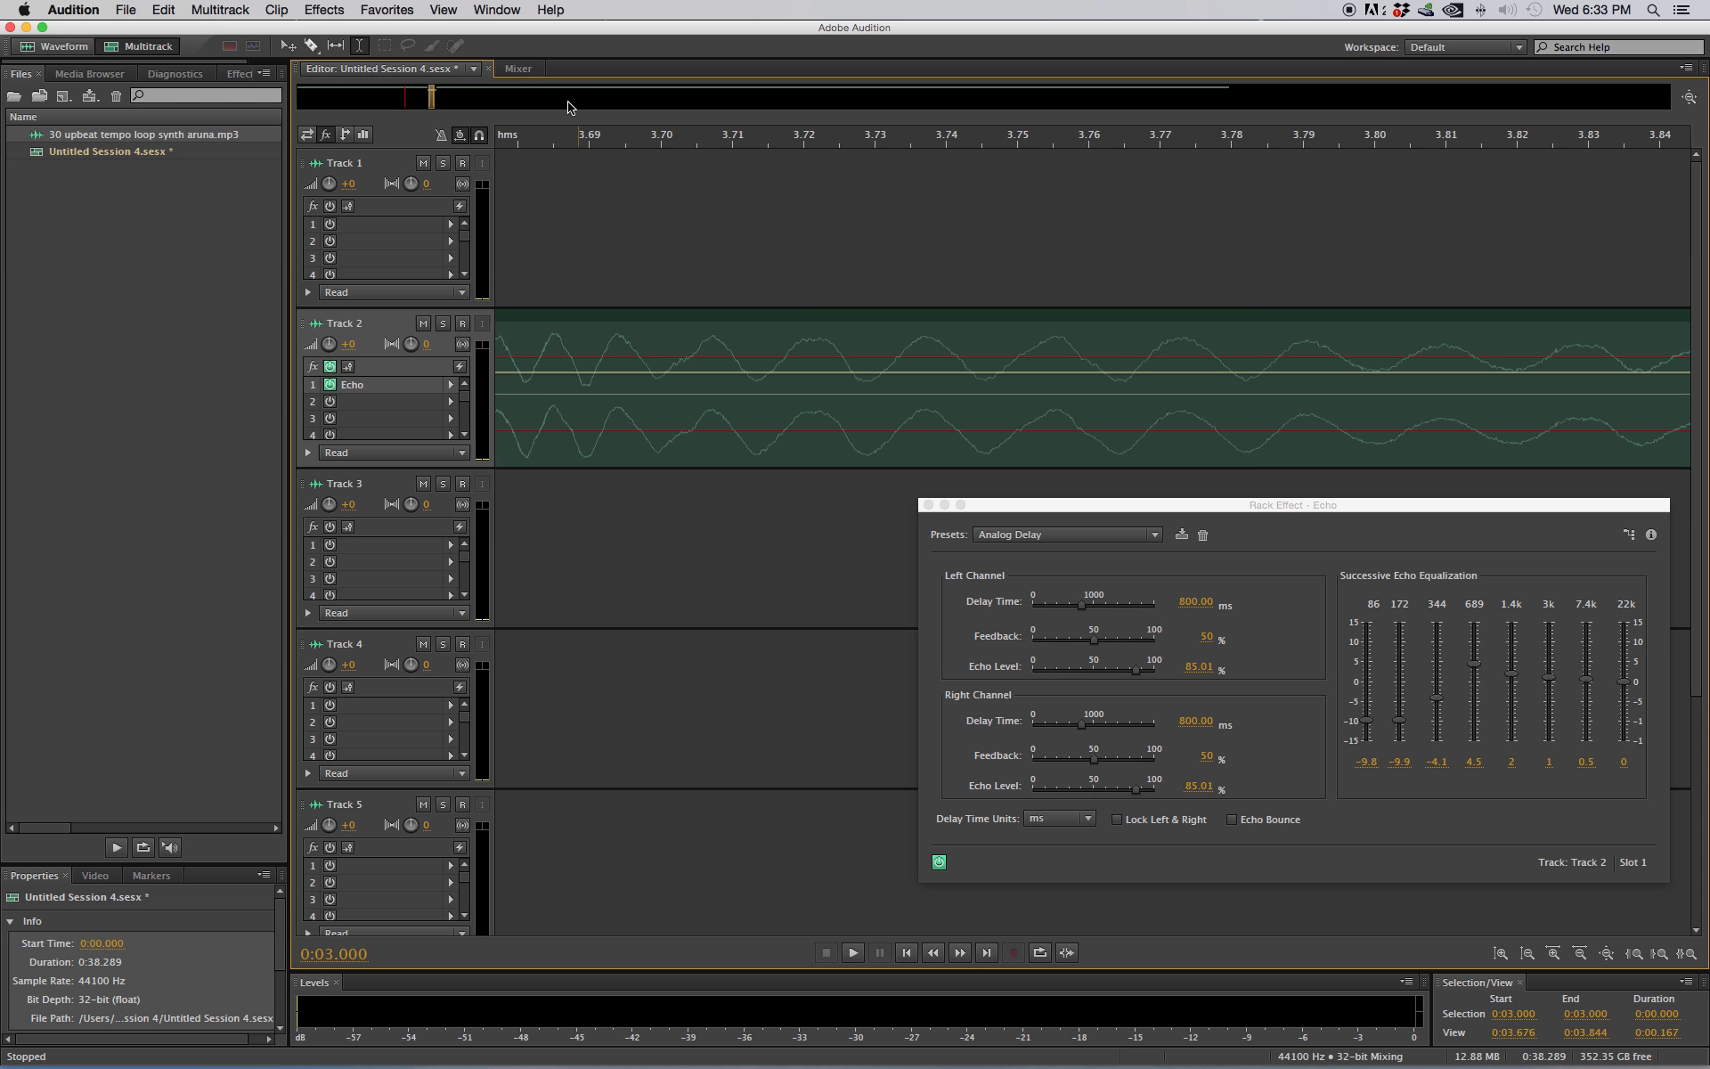
scroll(612, 127, "down", 10)
scroll(612, 127, "up", 3)
left_click_drag(775, 139, 315, 134)
left_click_drag(530, 140, 962, 141)
scroll(687, 140, "down", 4)
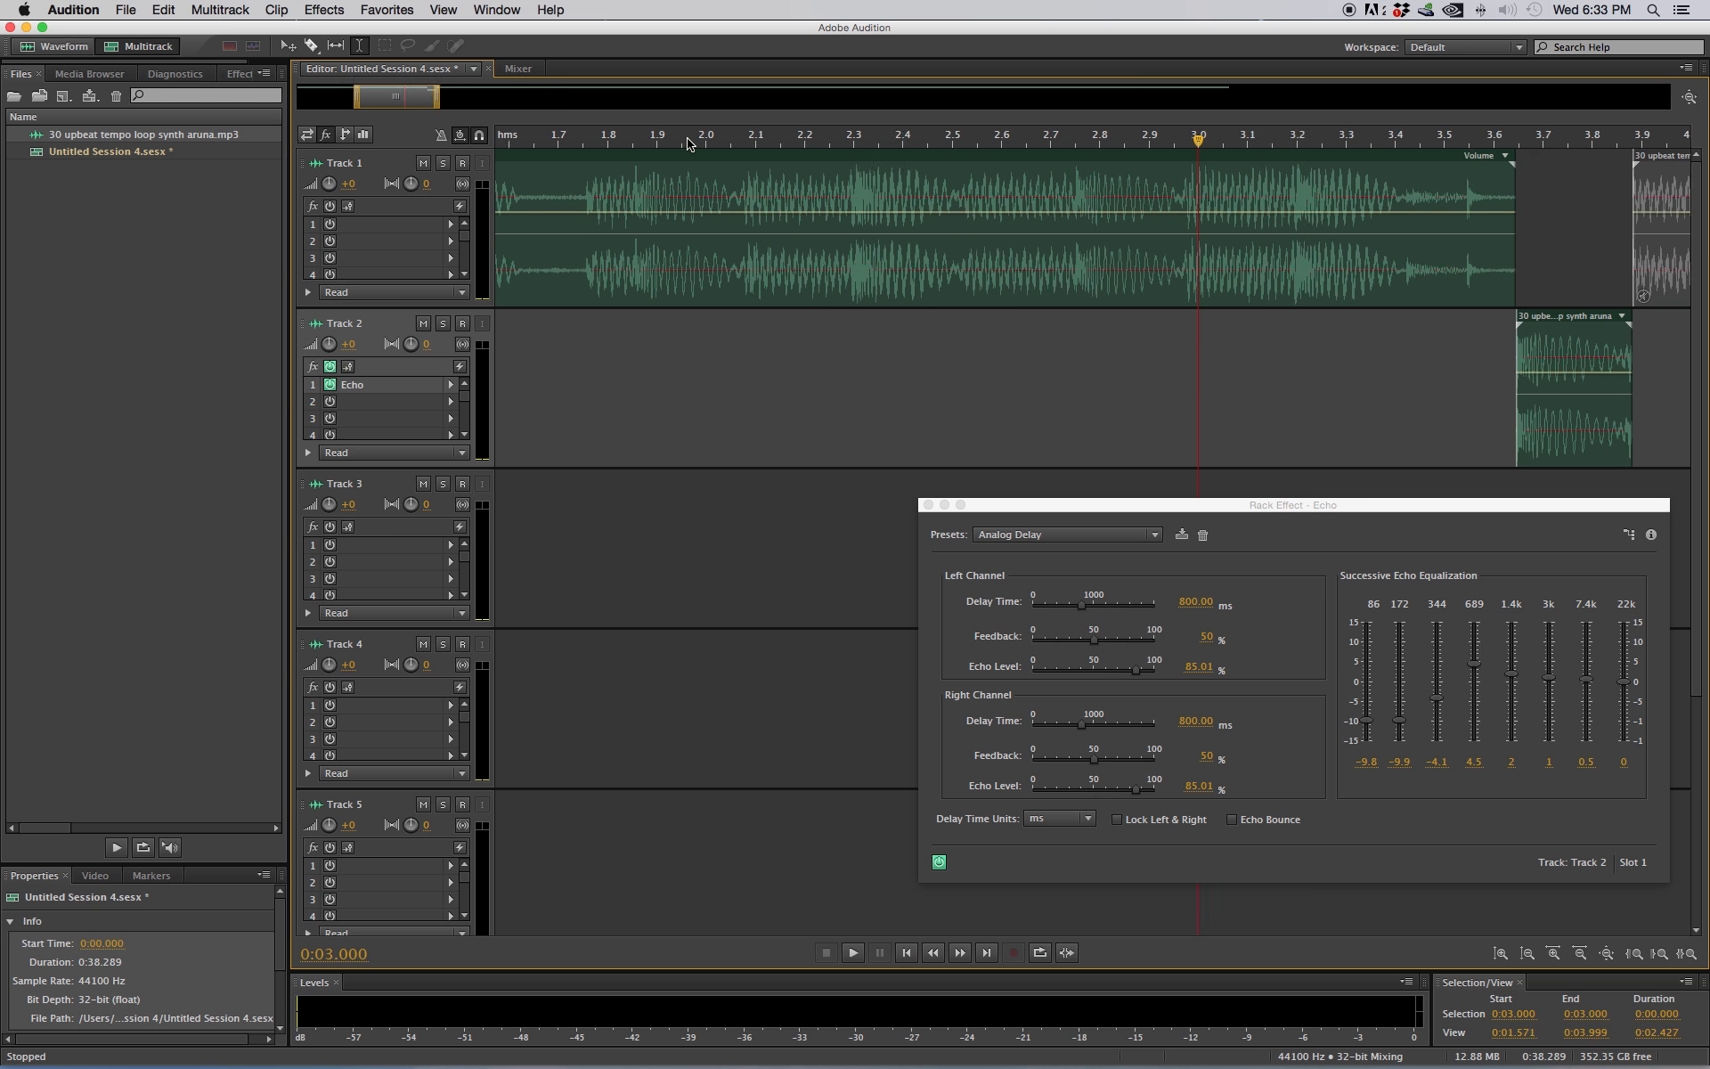
left_click(607, 140)
key("space")
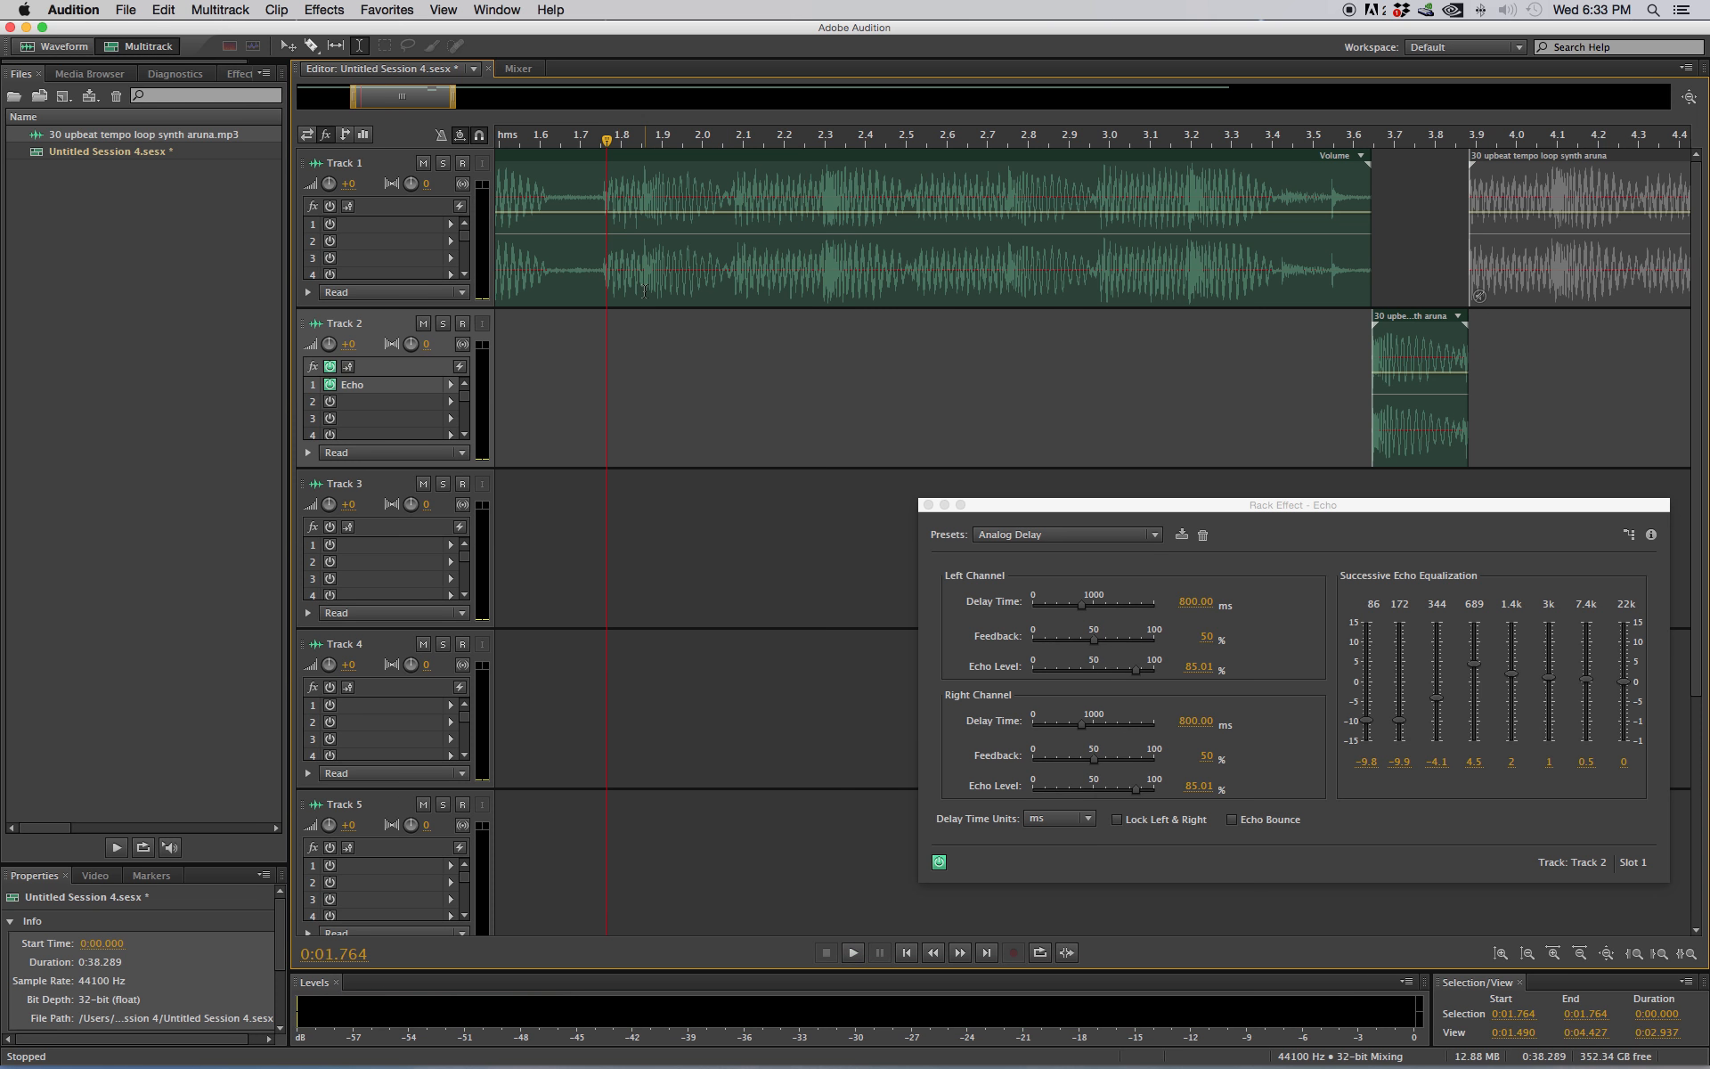
Step: Place the playhead at the start of a beat on Track 1, about 1.851 seconds, checking it by ear
left_click(647, 267)
left_click(642, 267)
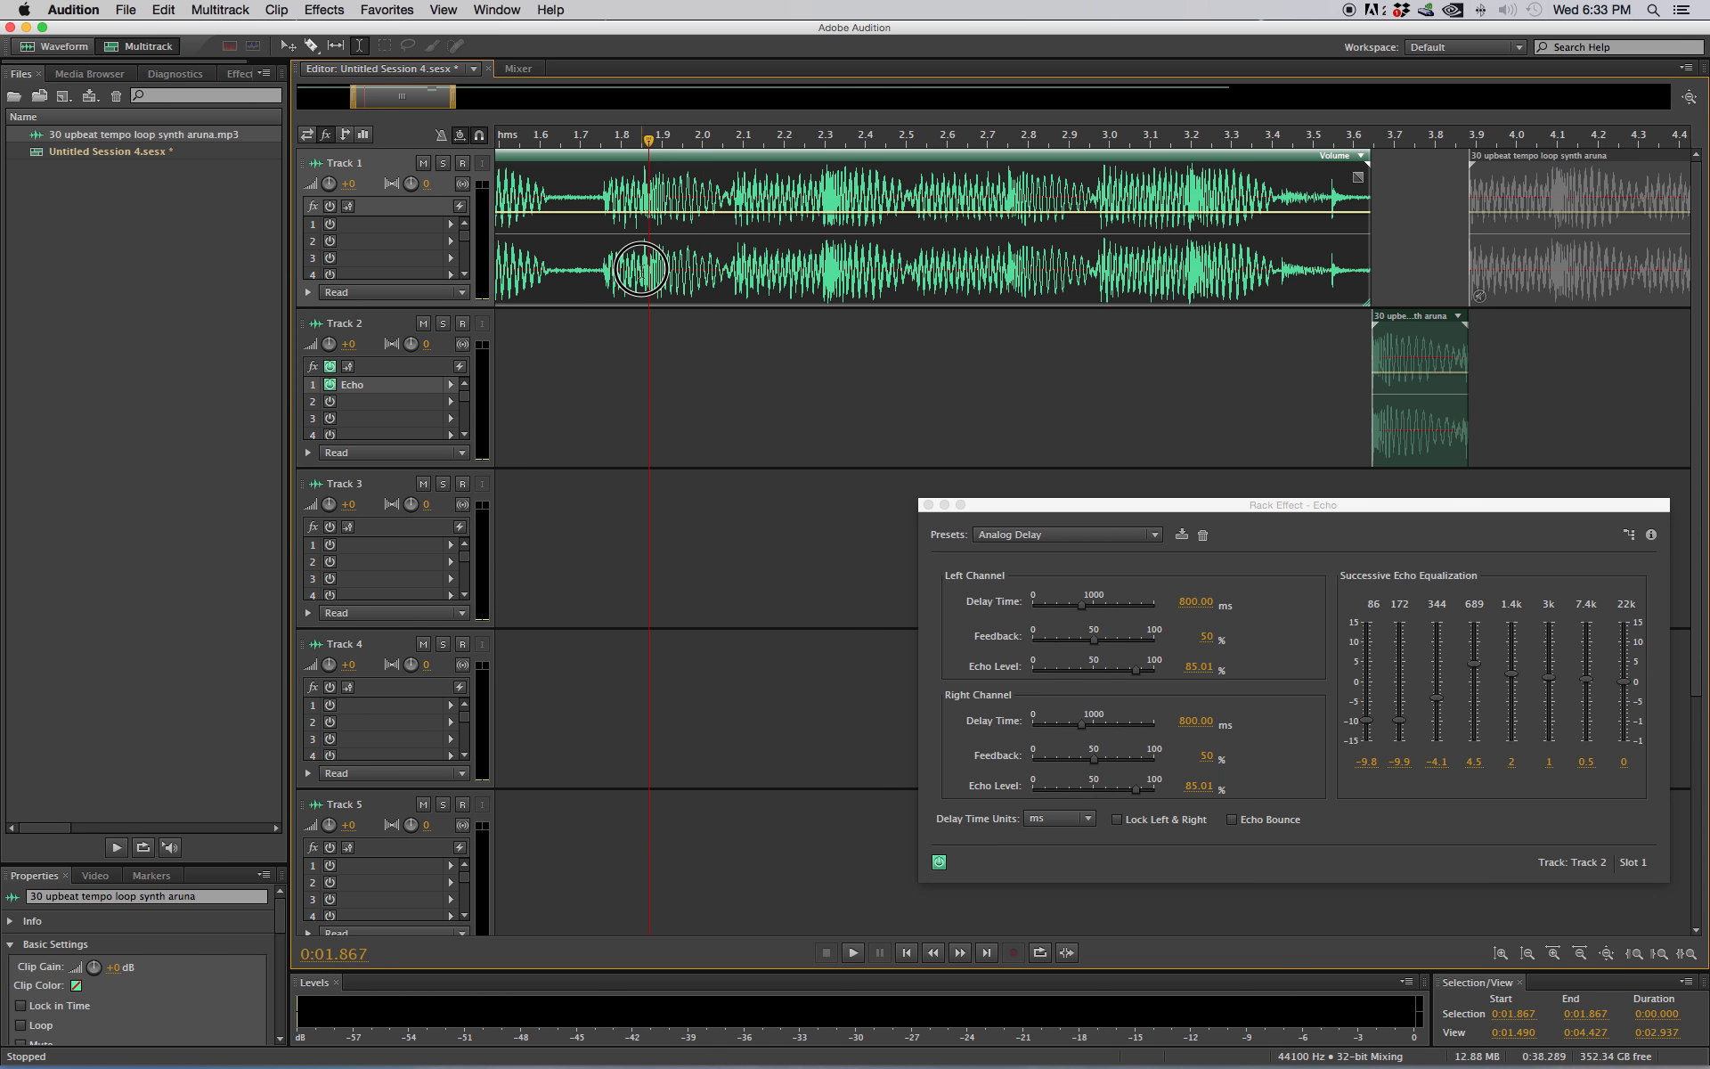
key("space")
key("space")
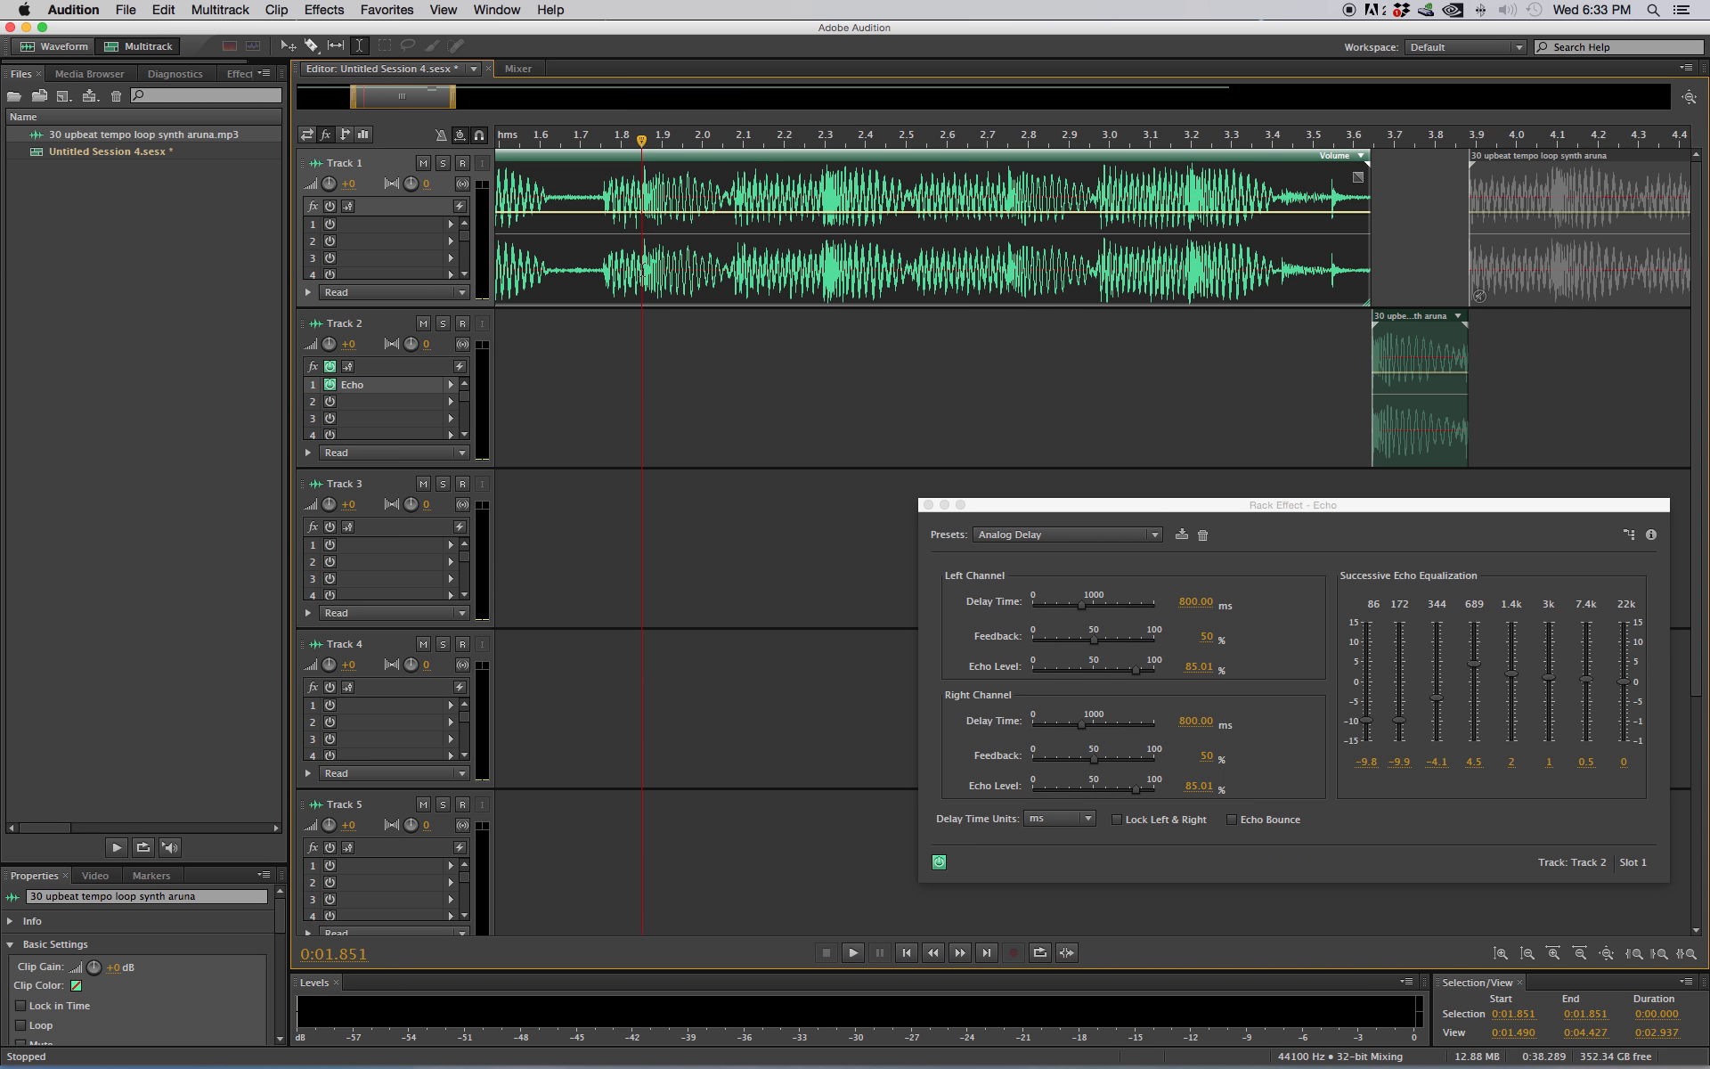
key("space")
key("space")
Step: Select one beat on Track 1 from about 1.851 to 2.290 seconds and play from both ends to check them
left_click_drag(643, 267, 824, 257)
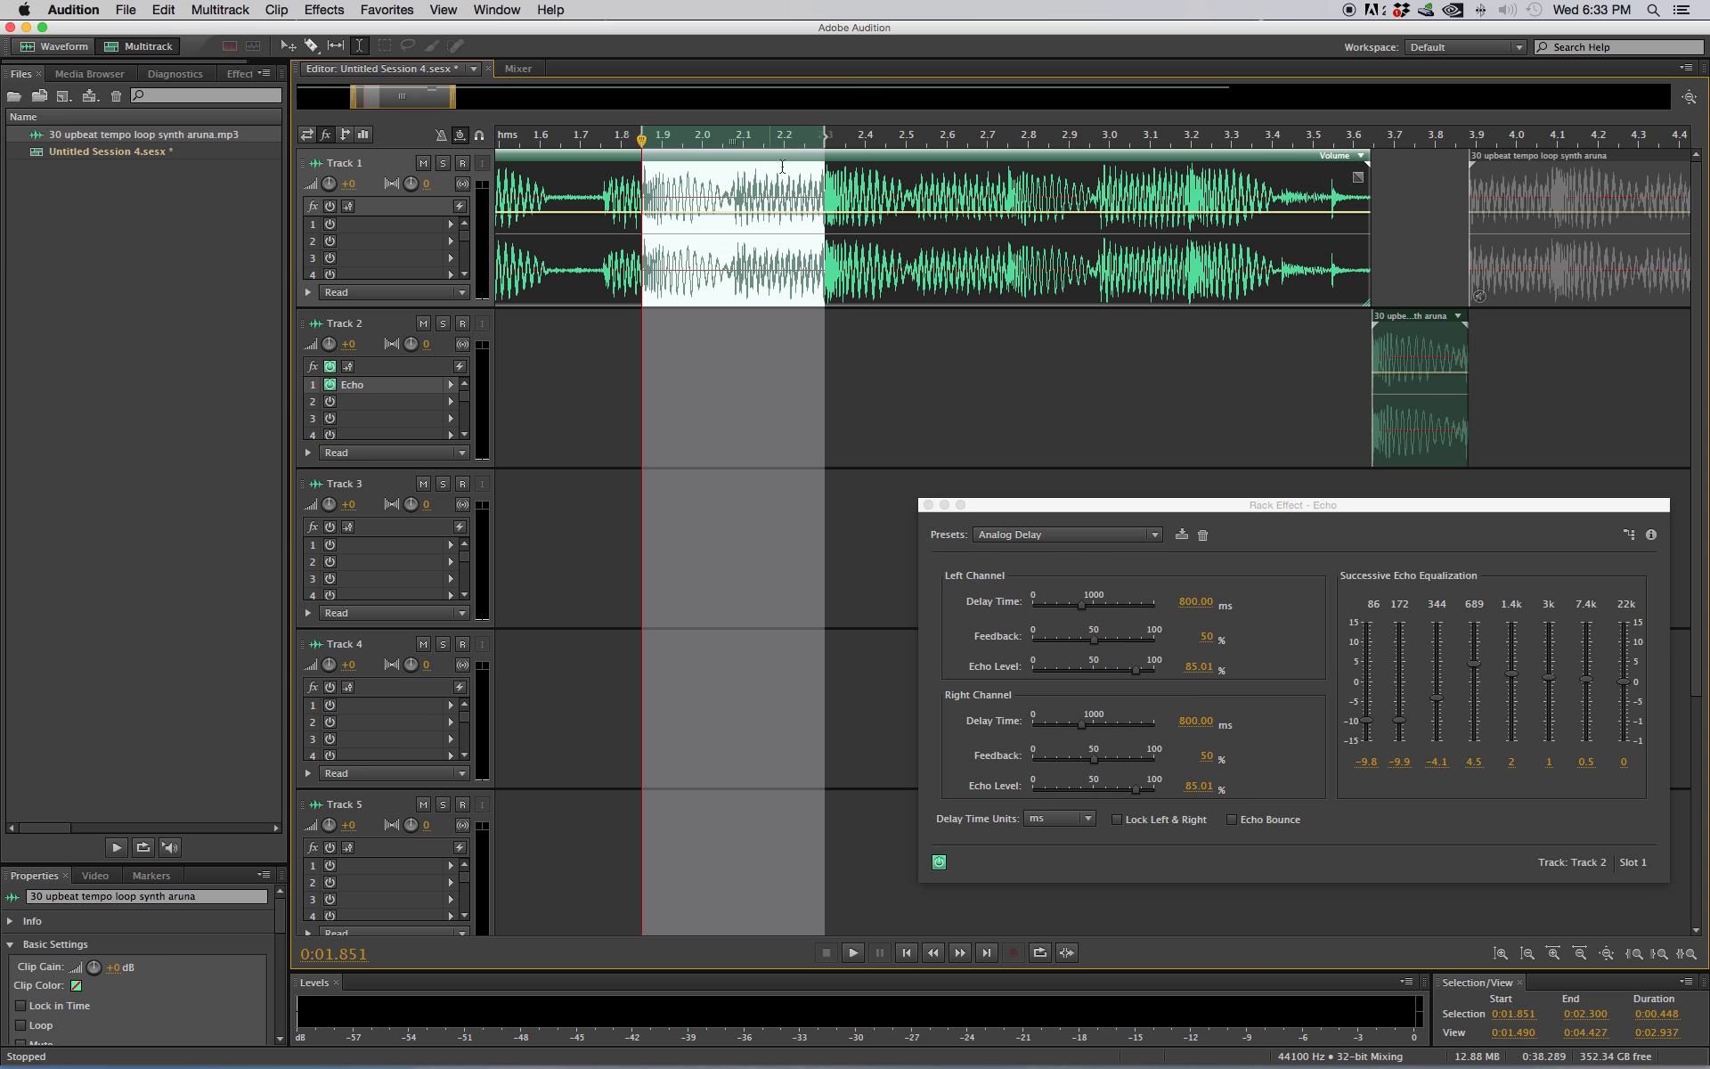
key("space")
left_click_drag(822, 135, 820, 135)
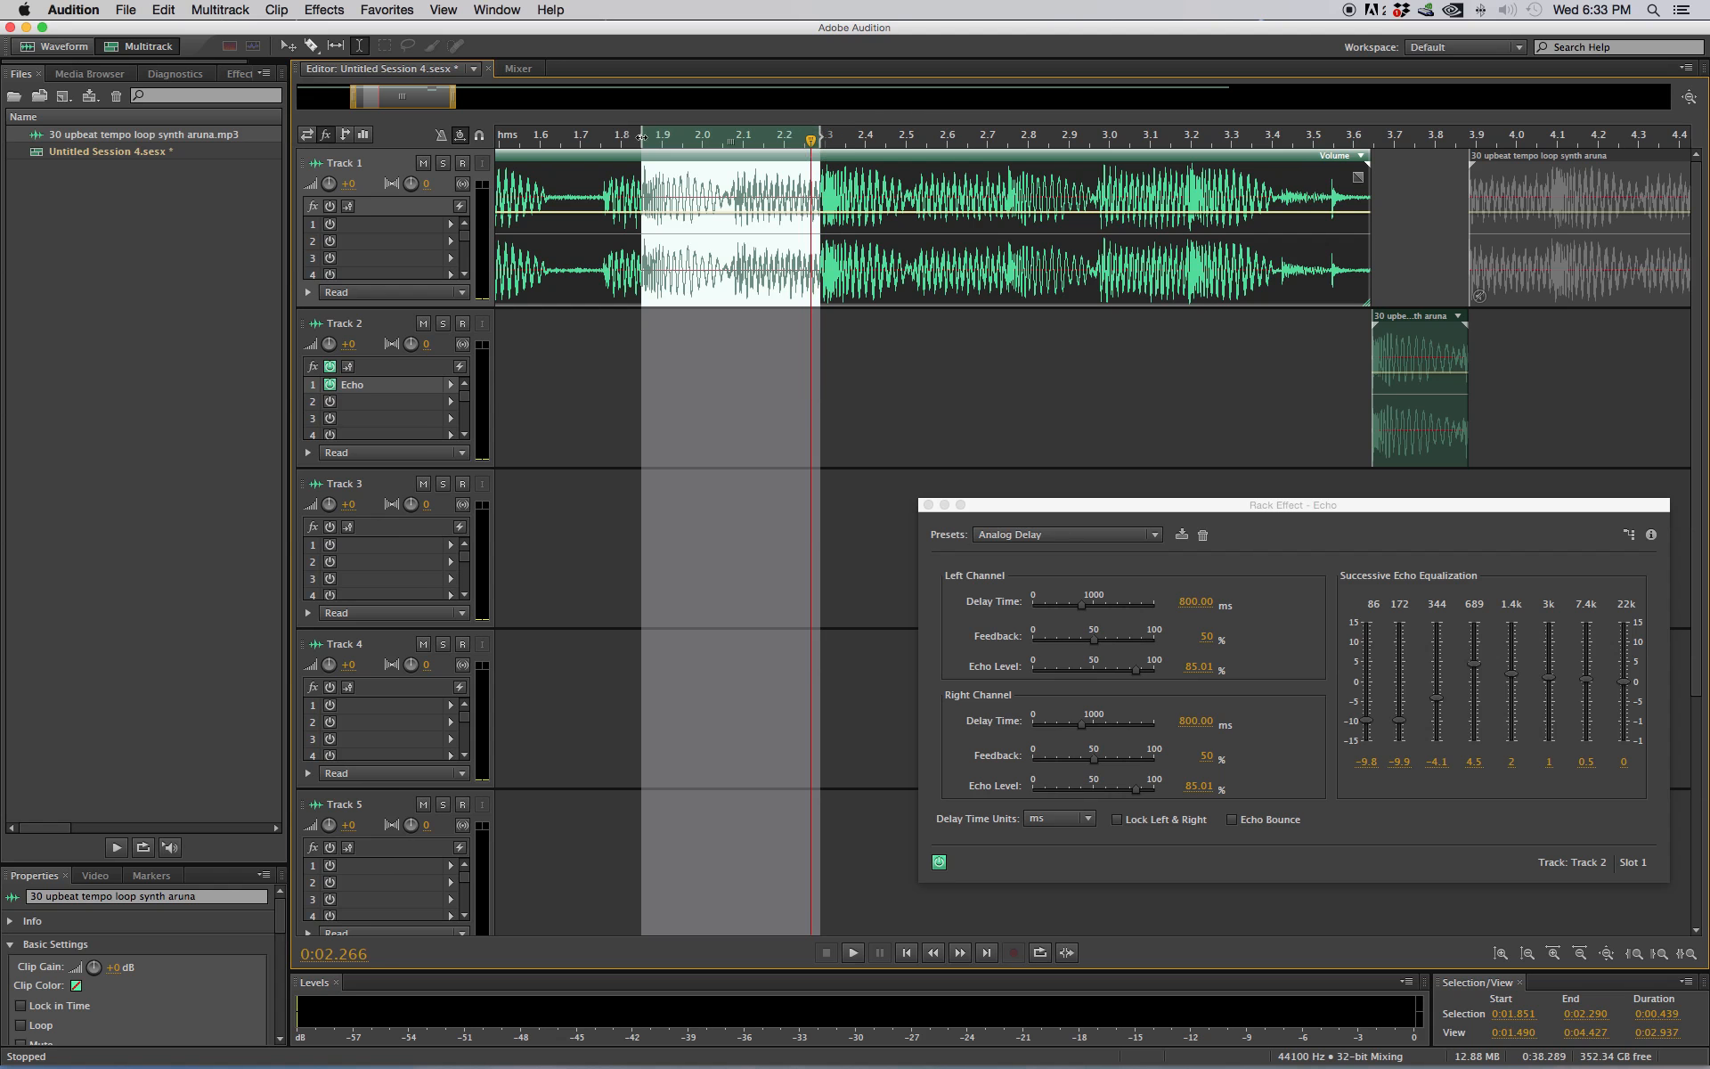
key("space")
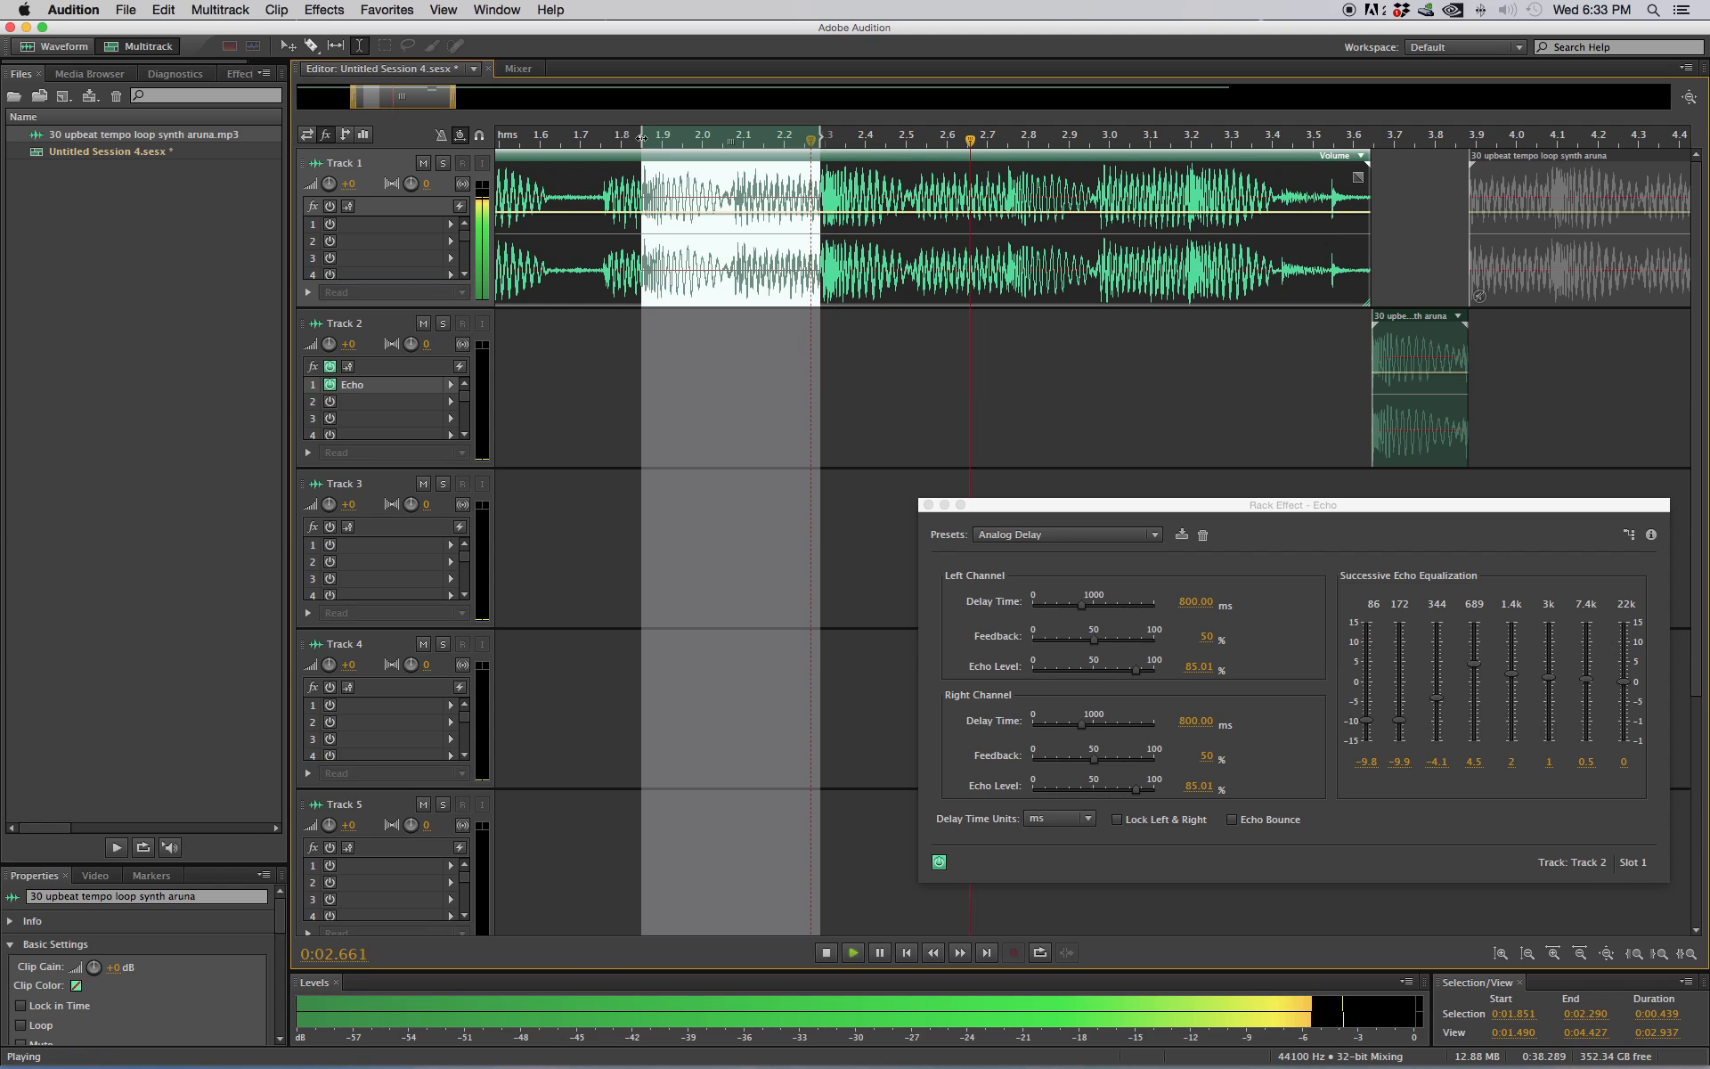
key("space")
left_click_drag(816, 139, 643, 142)
key("space")
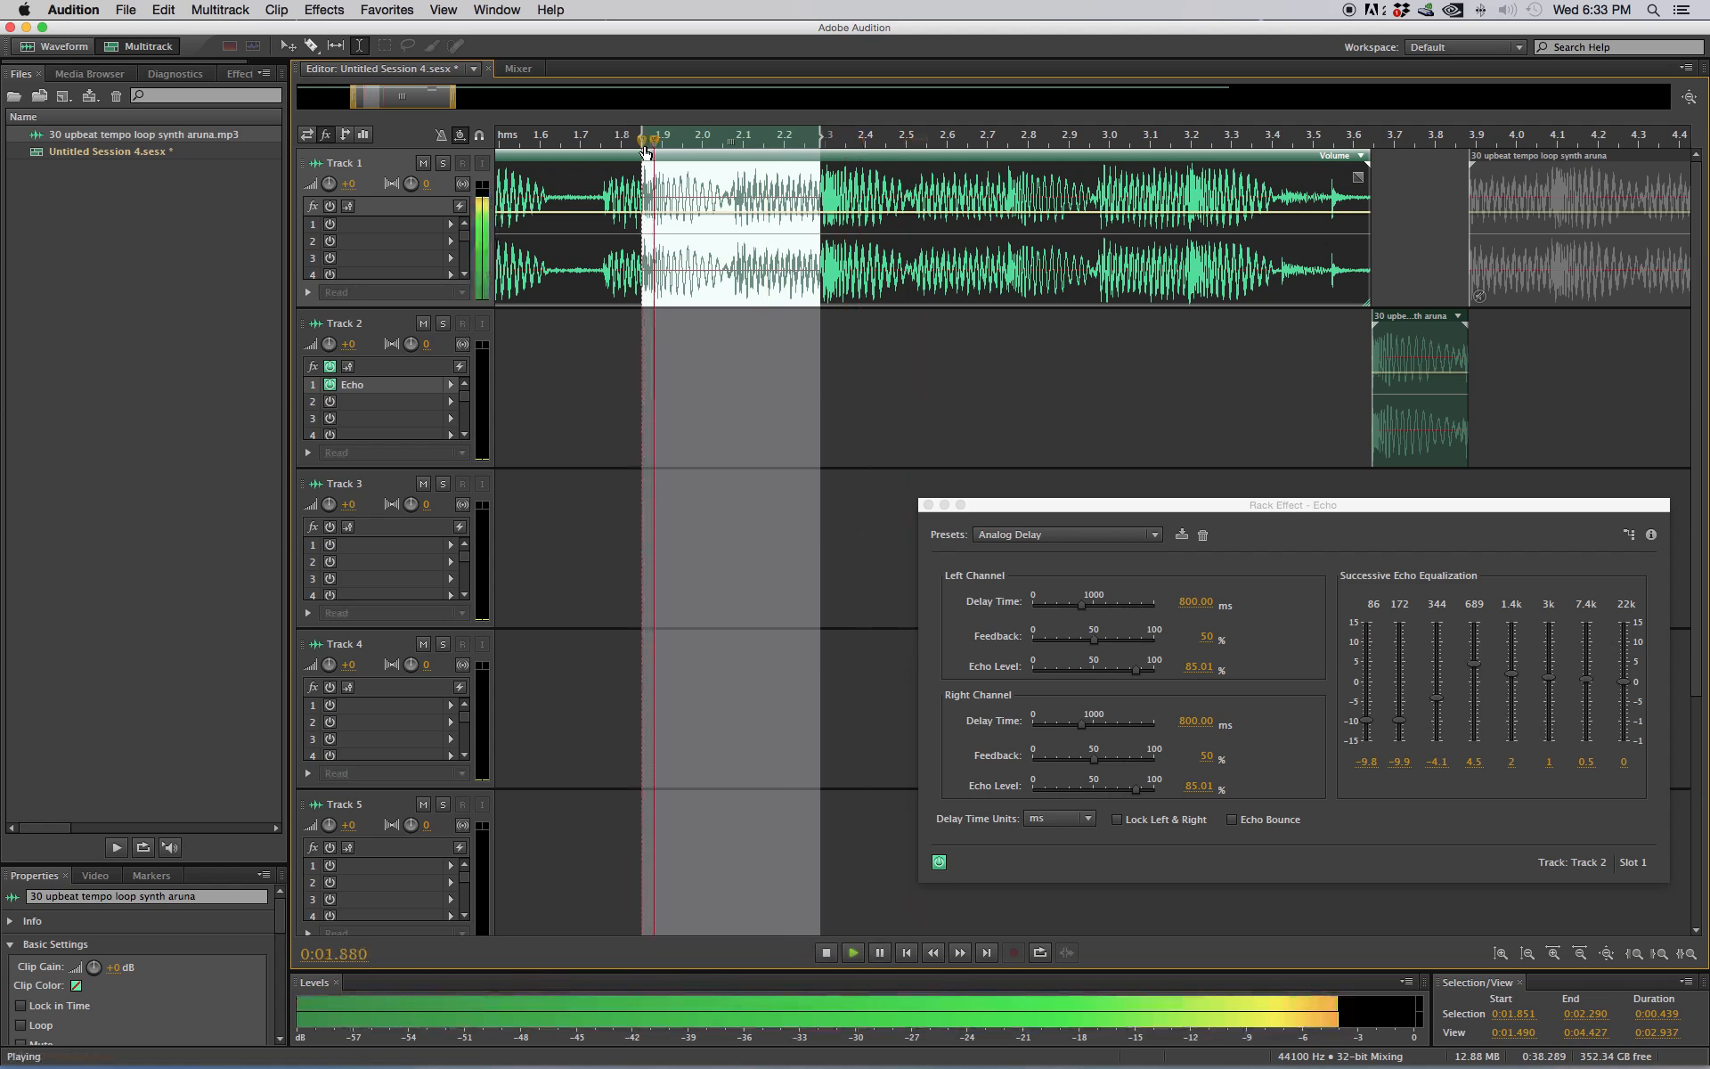
key("space")
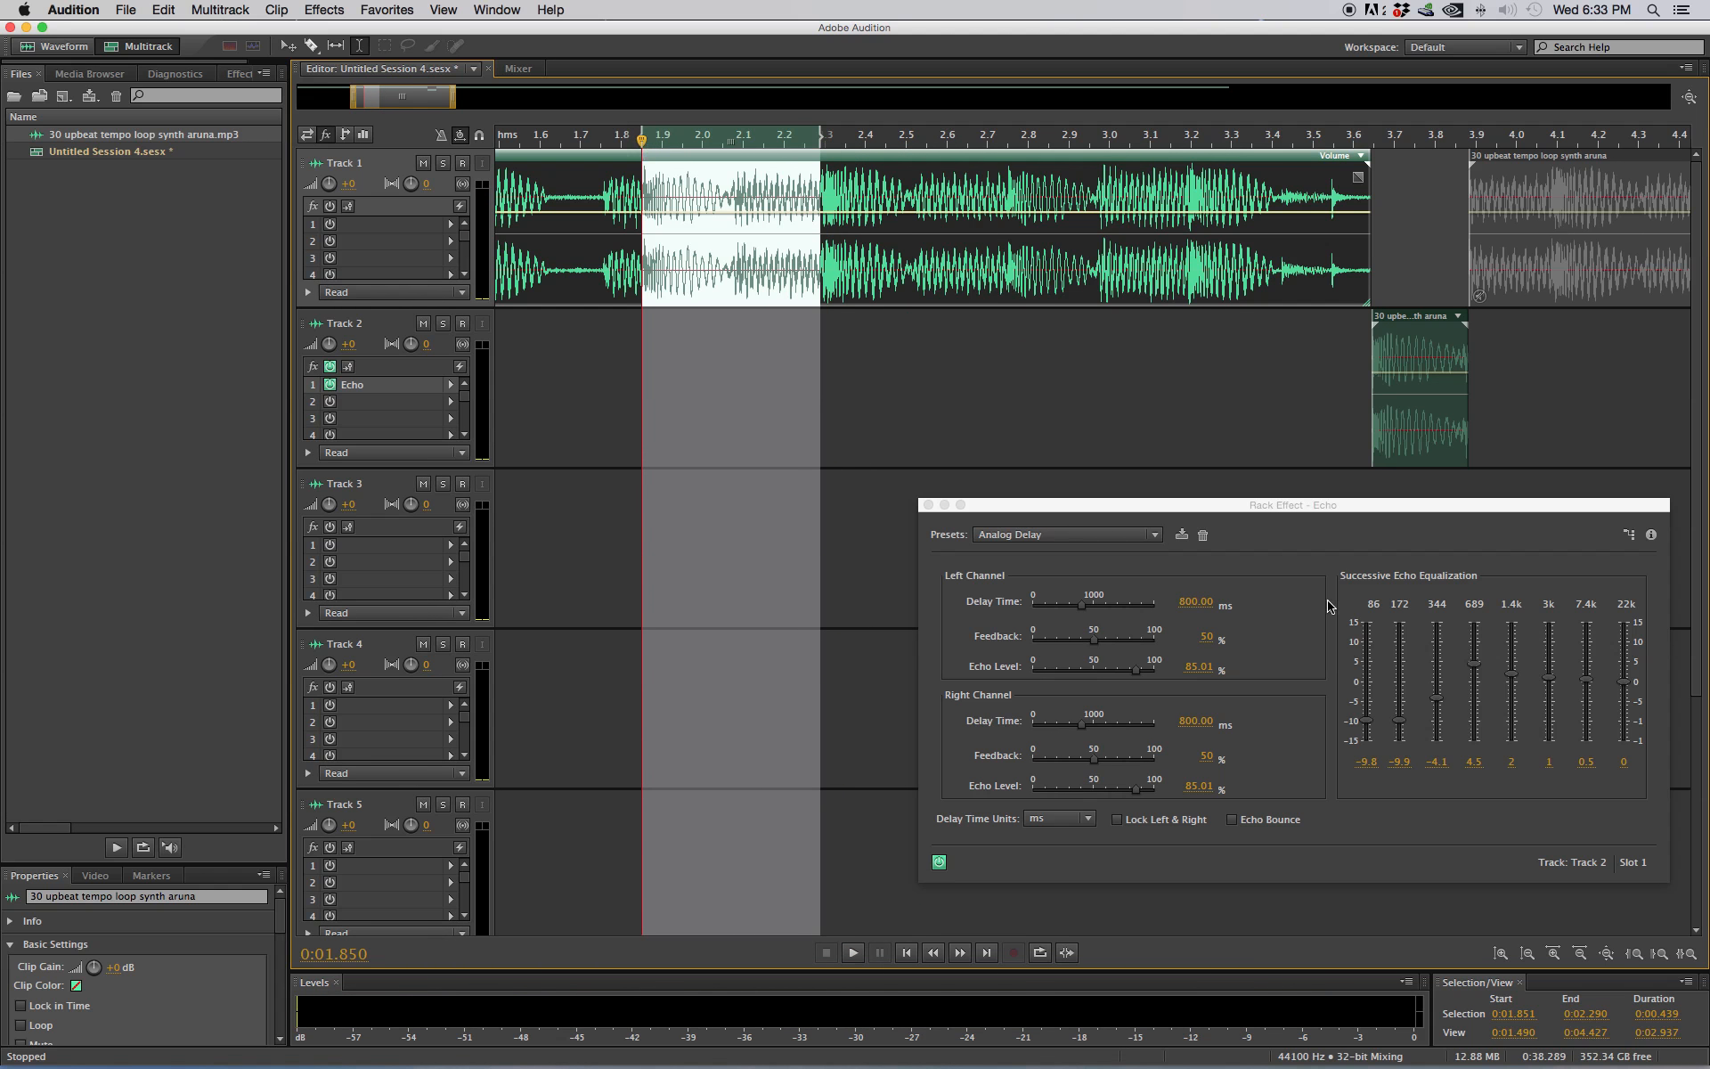
Step: Set the Echo effect's delay time to 439 ms for both the left and right channels
left_click(1194, 601)
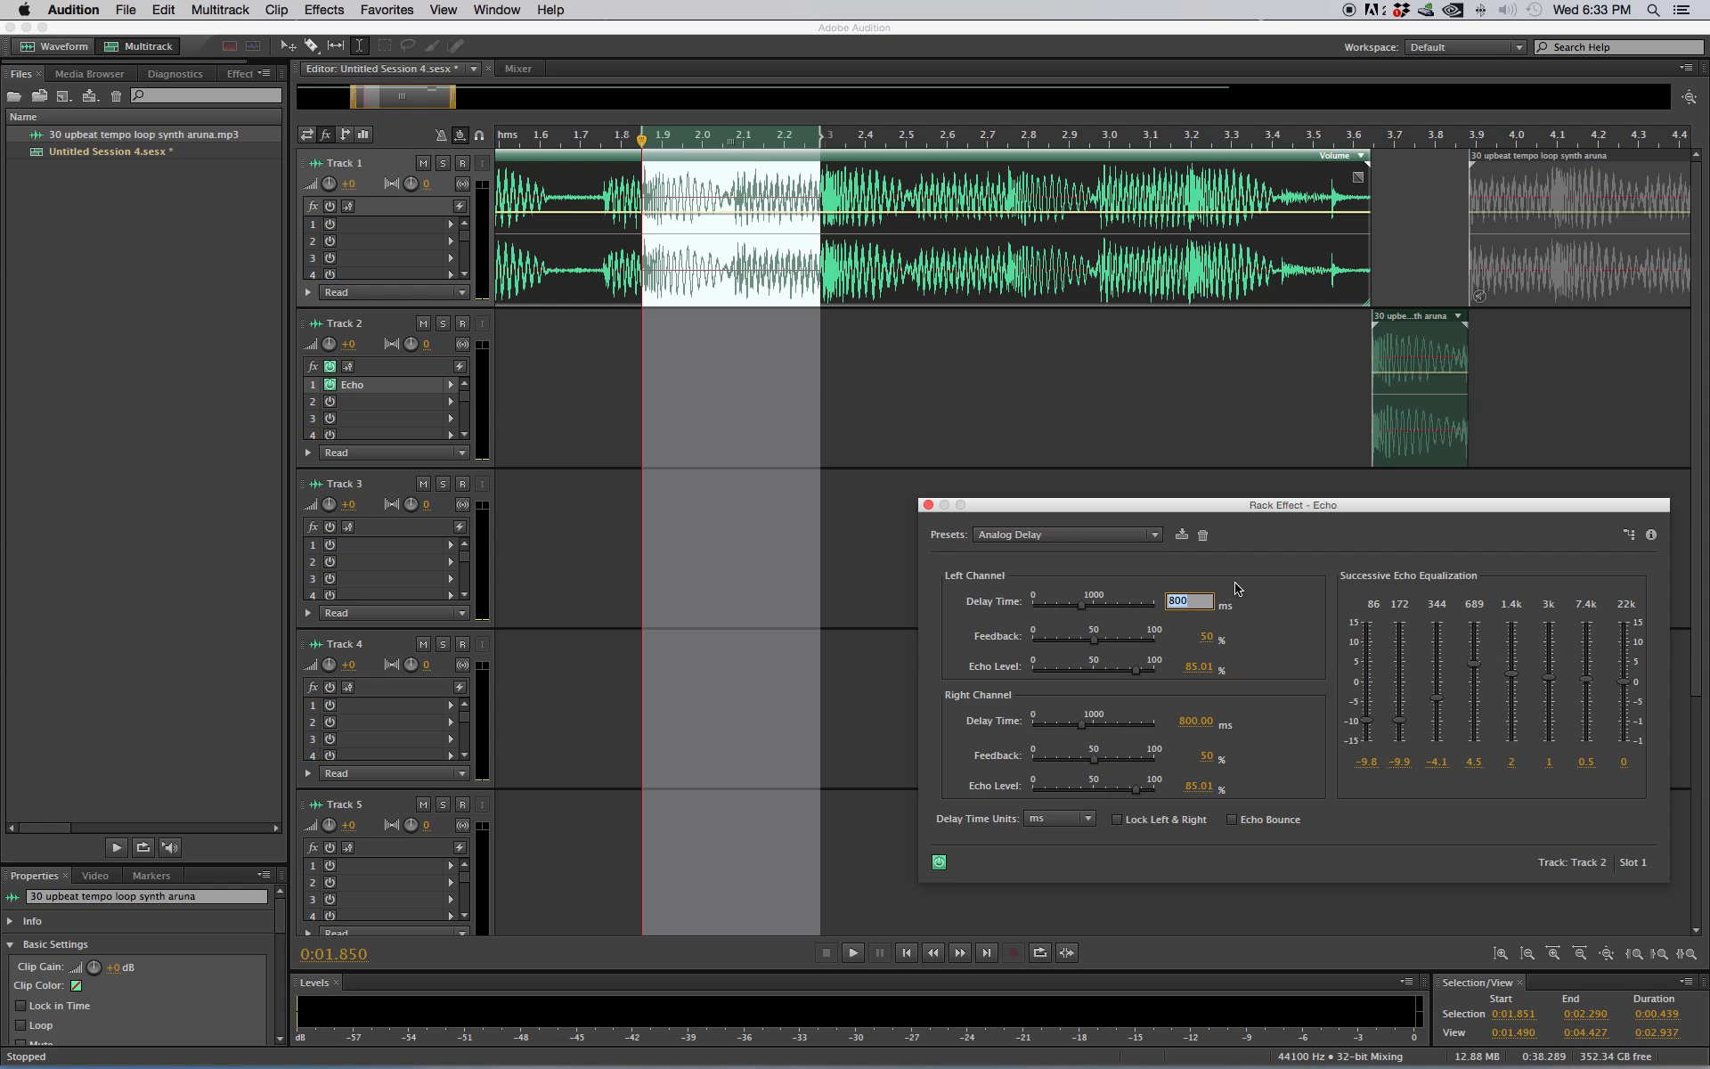
type("439")
key("Return")
left_click(1195, 720)
type("43")
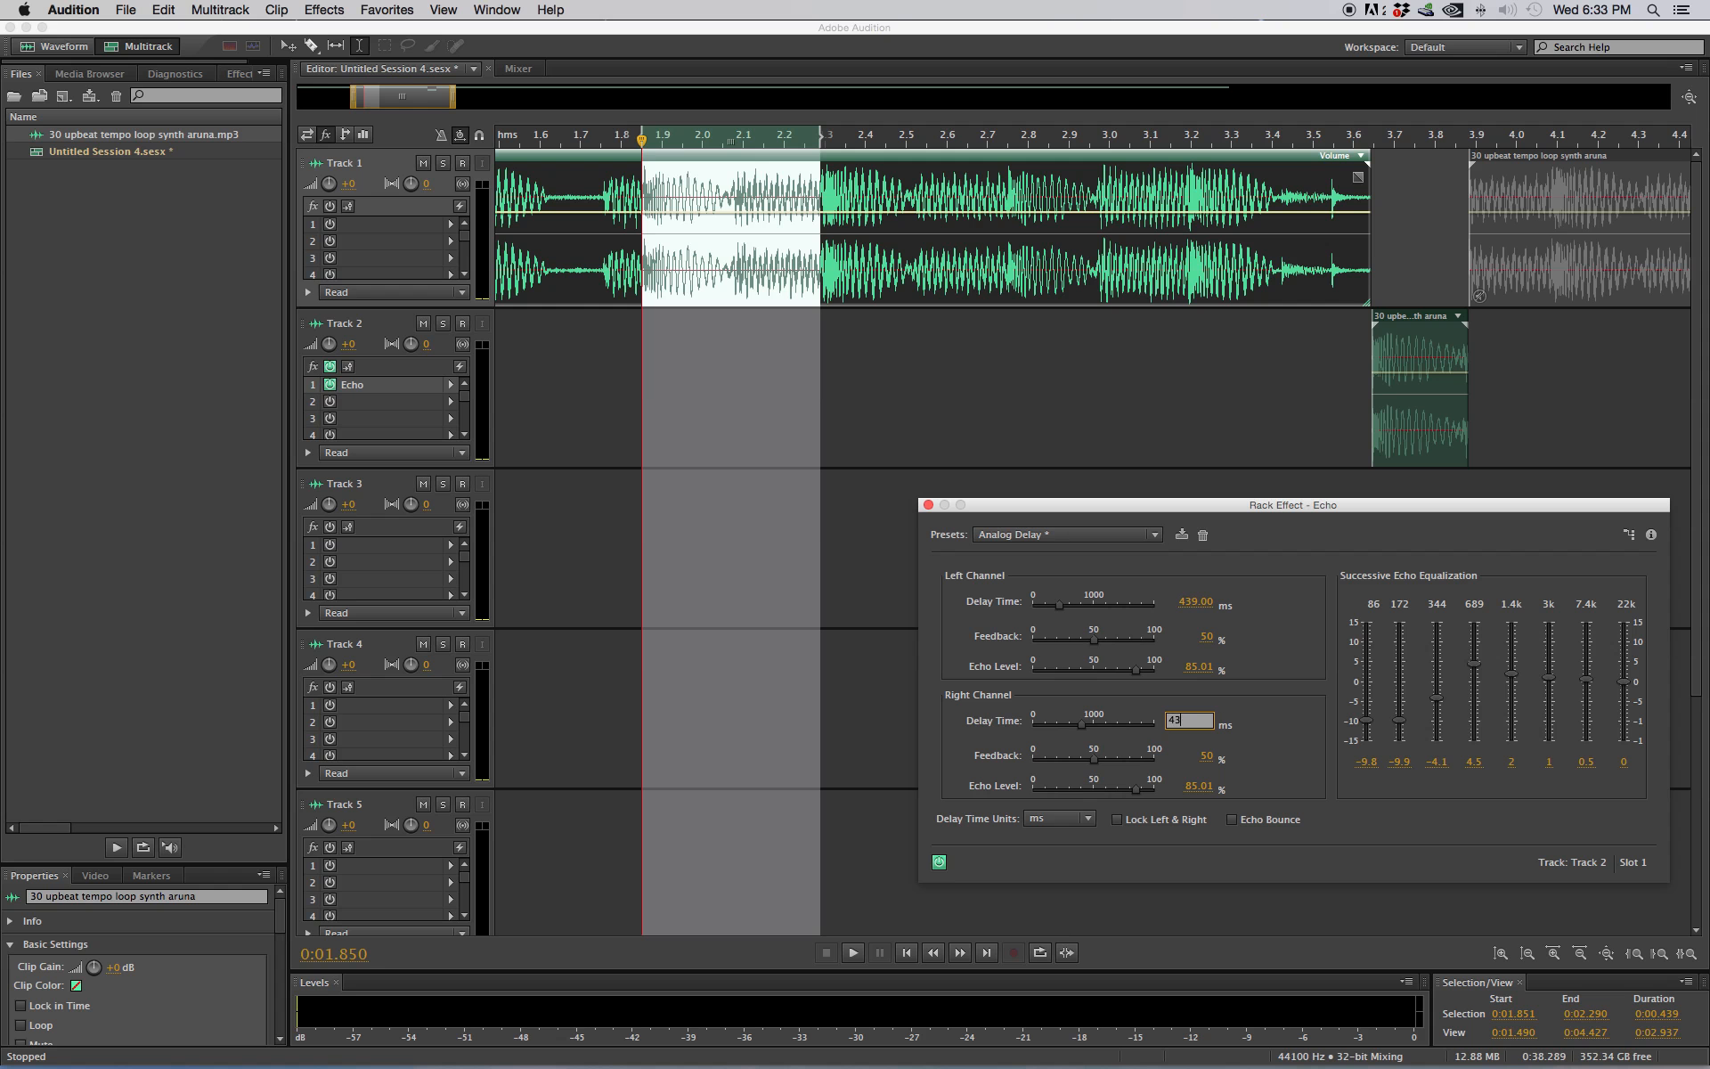
type("9")
key("Return")
Step: Play the session from about 3.22 seconds to hear the echo with the new delay, and return to the Track 2 note
key("space")
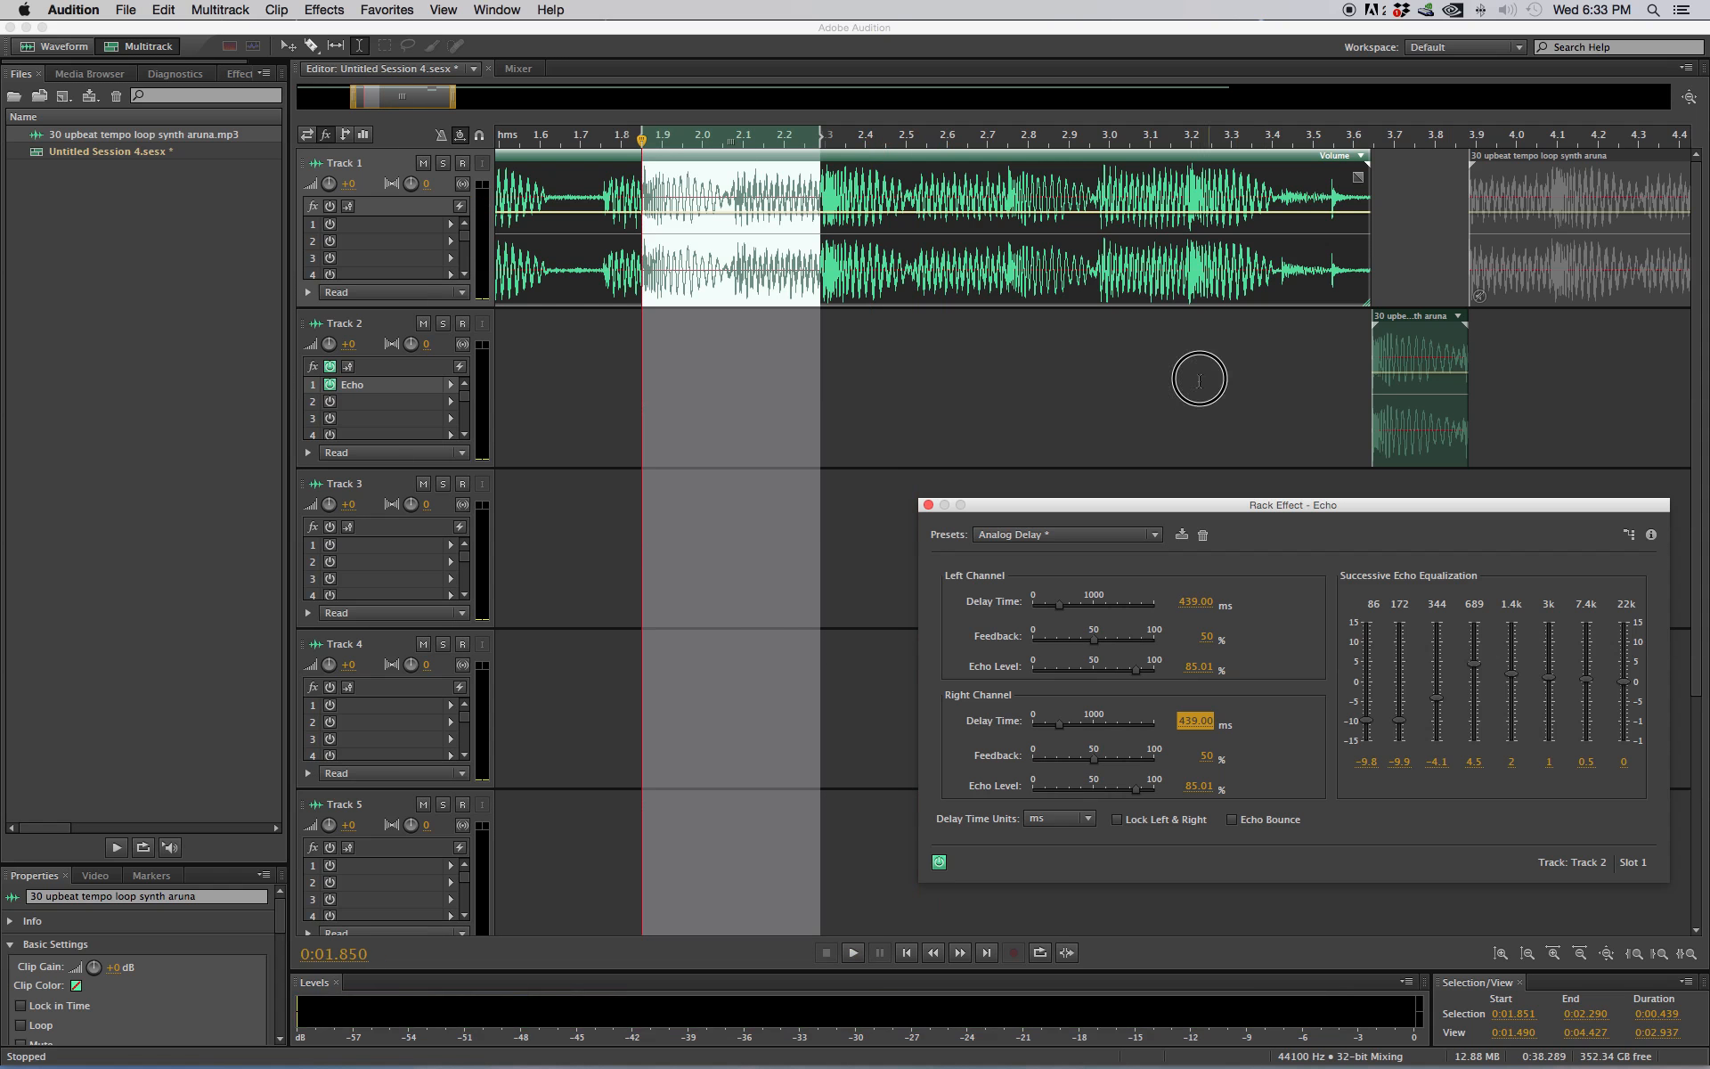
left_click(1199, 380)
key("space")
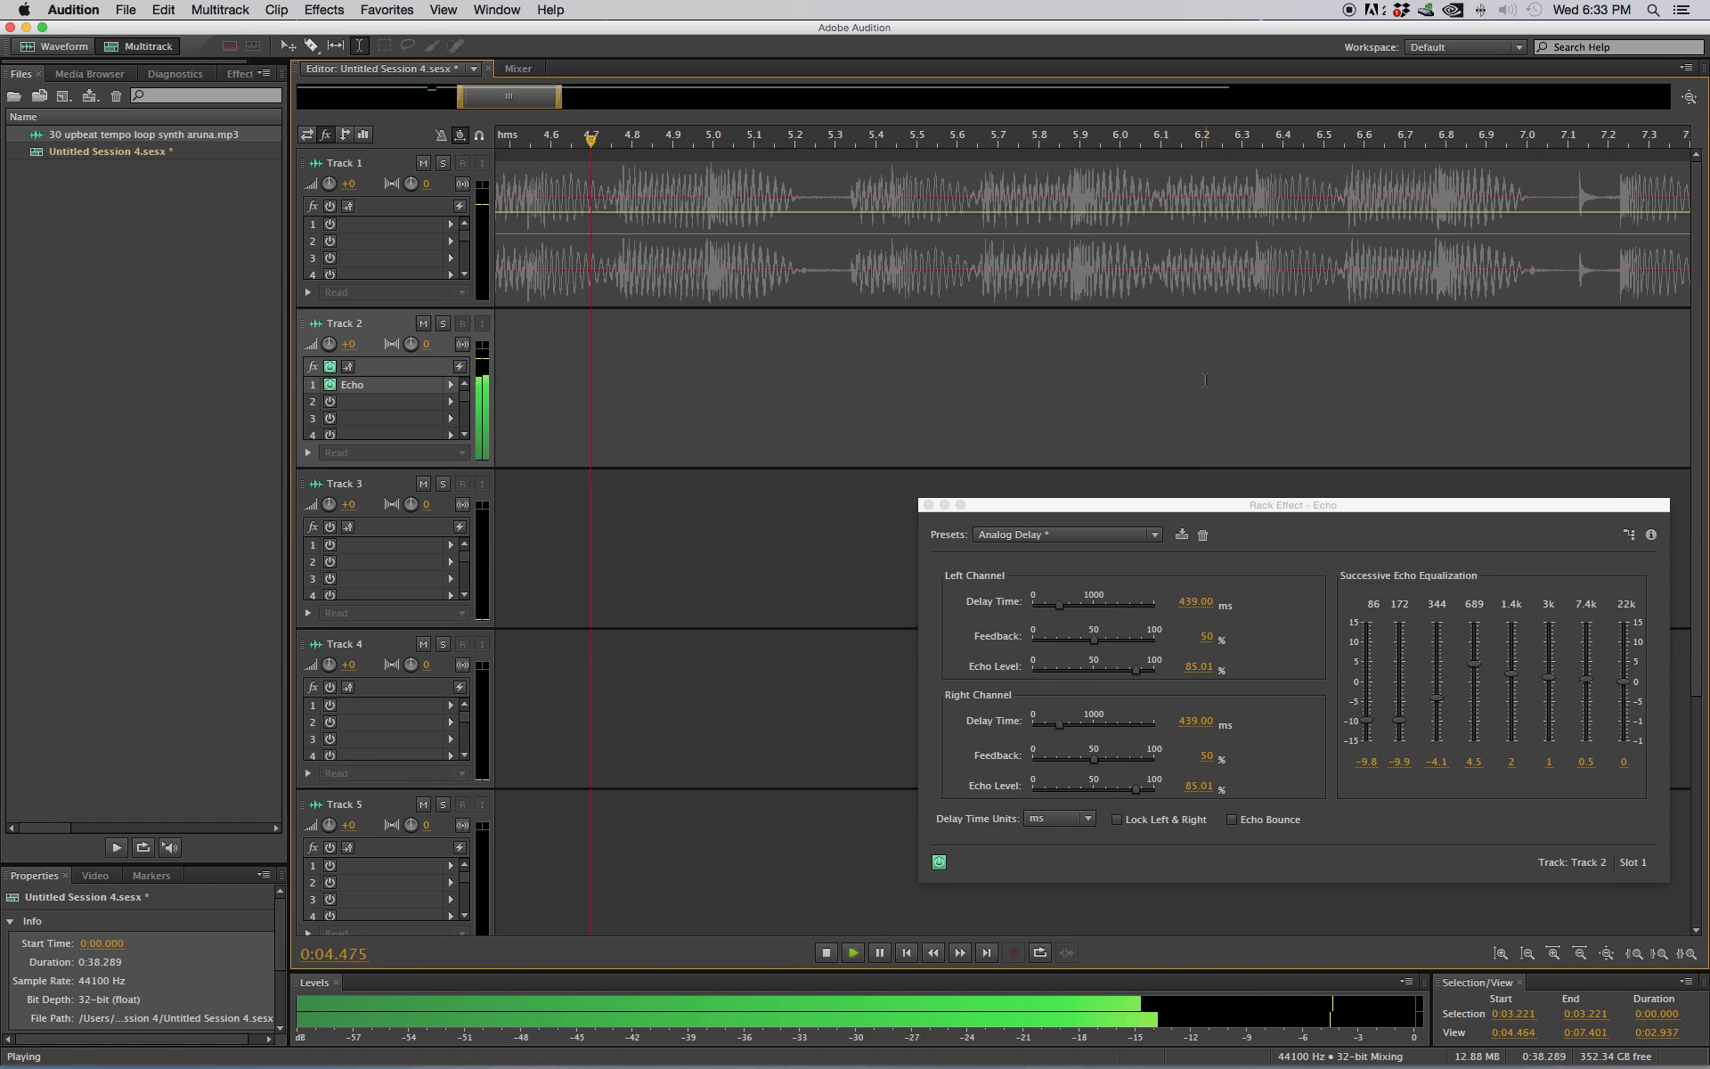
key("space")
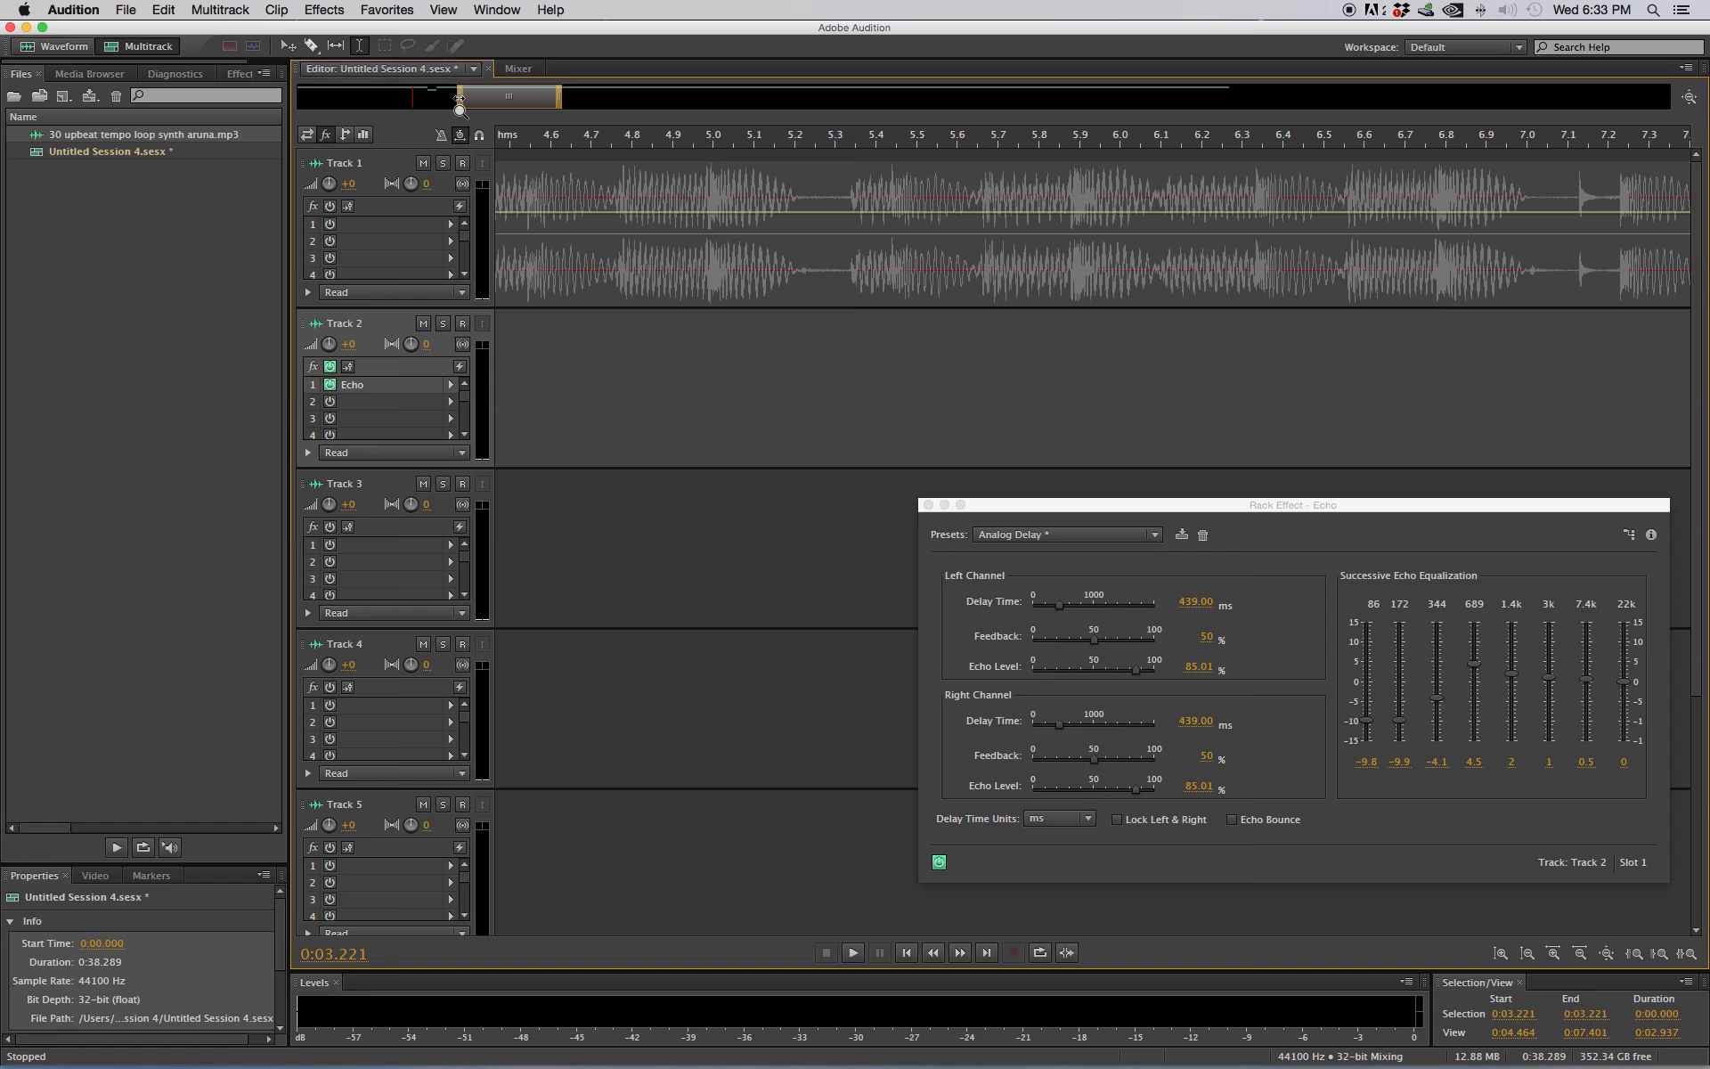
left_click_drag(459, 100, 415, 100)
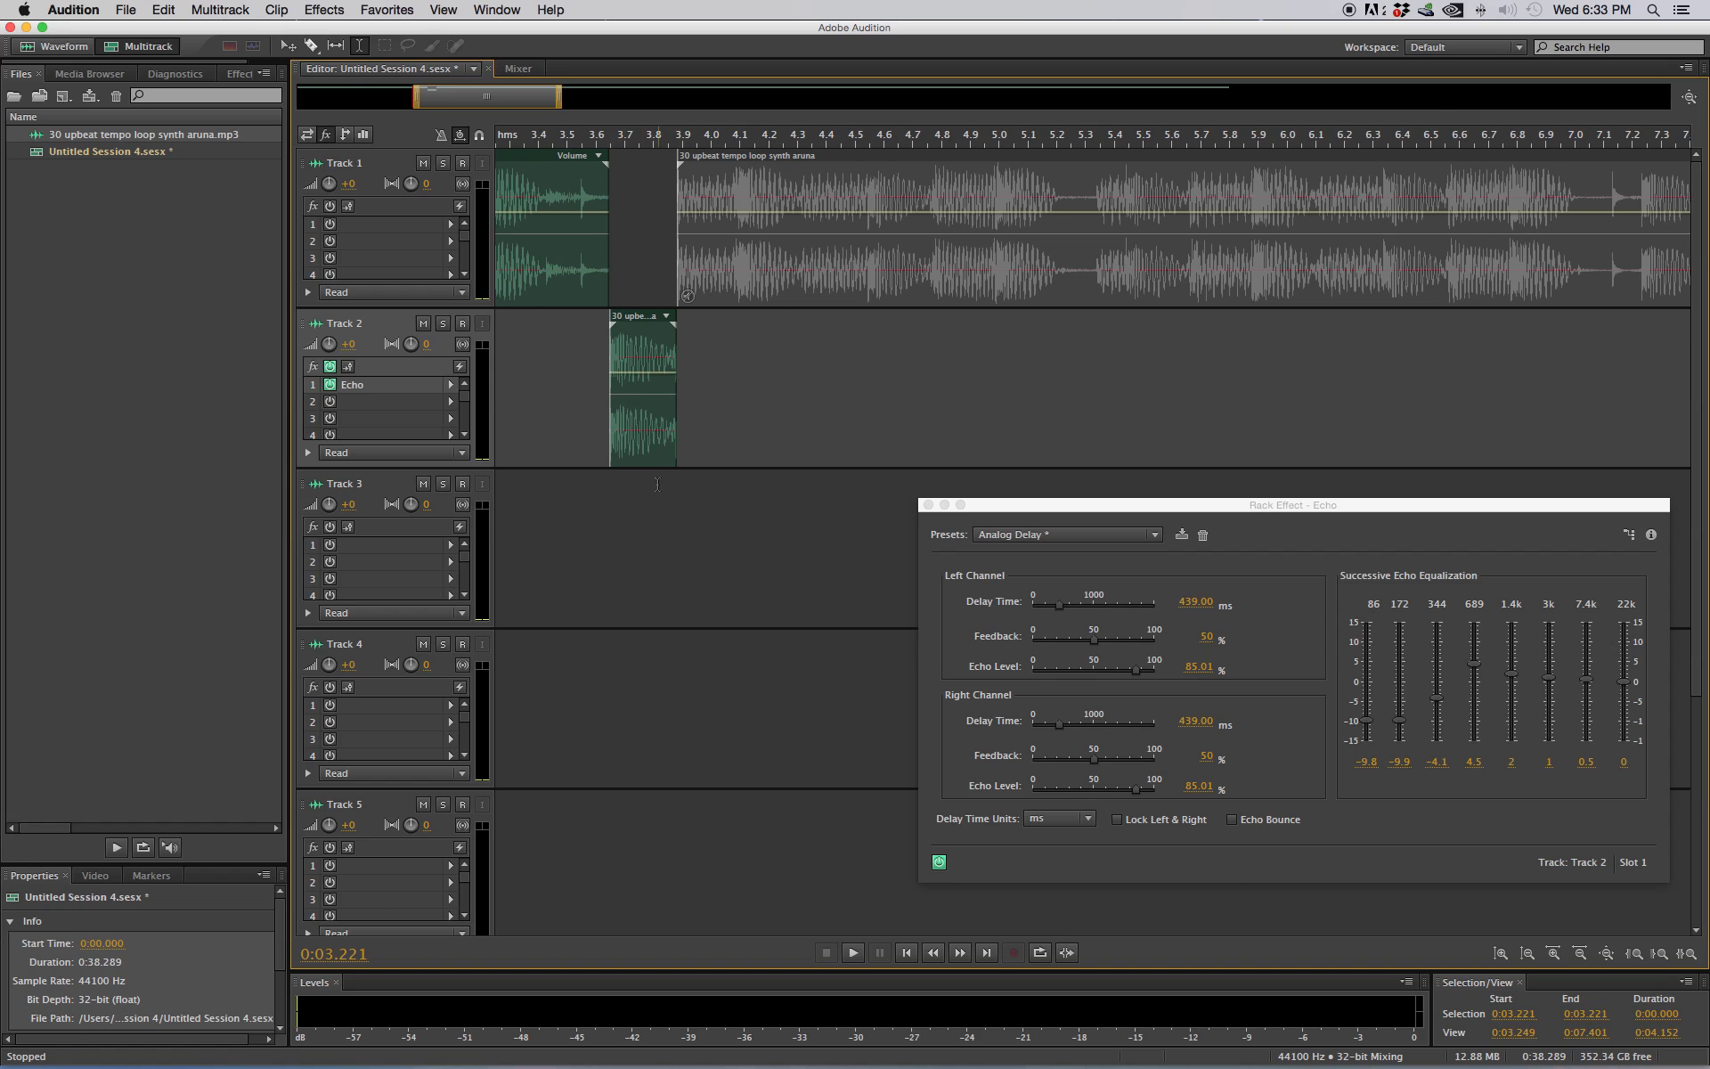
Step: Switch to Calculator and divide 439 by 2 to get a half-beat delay
key("super+Tab")
key("super+Tab")
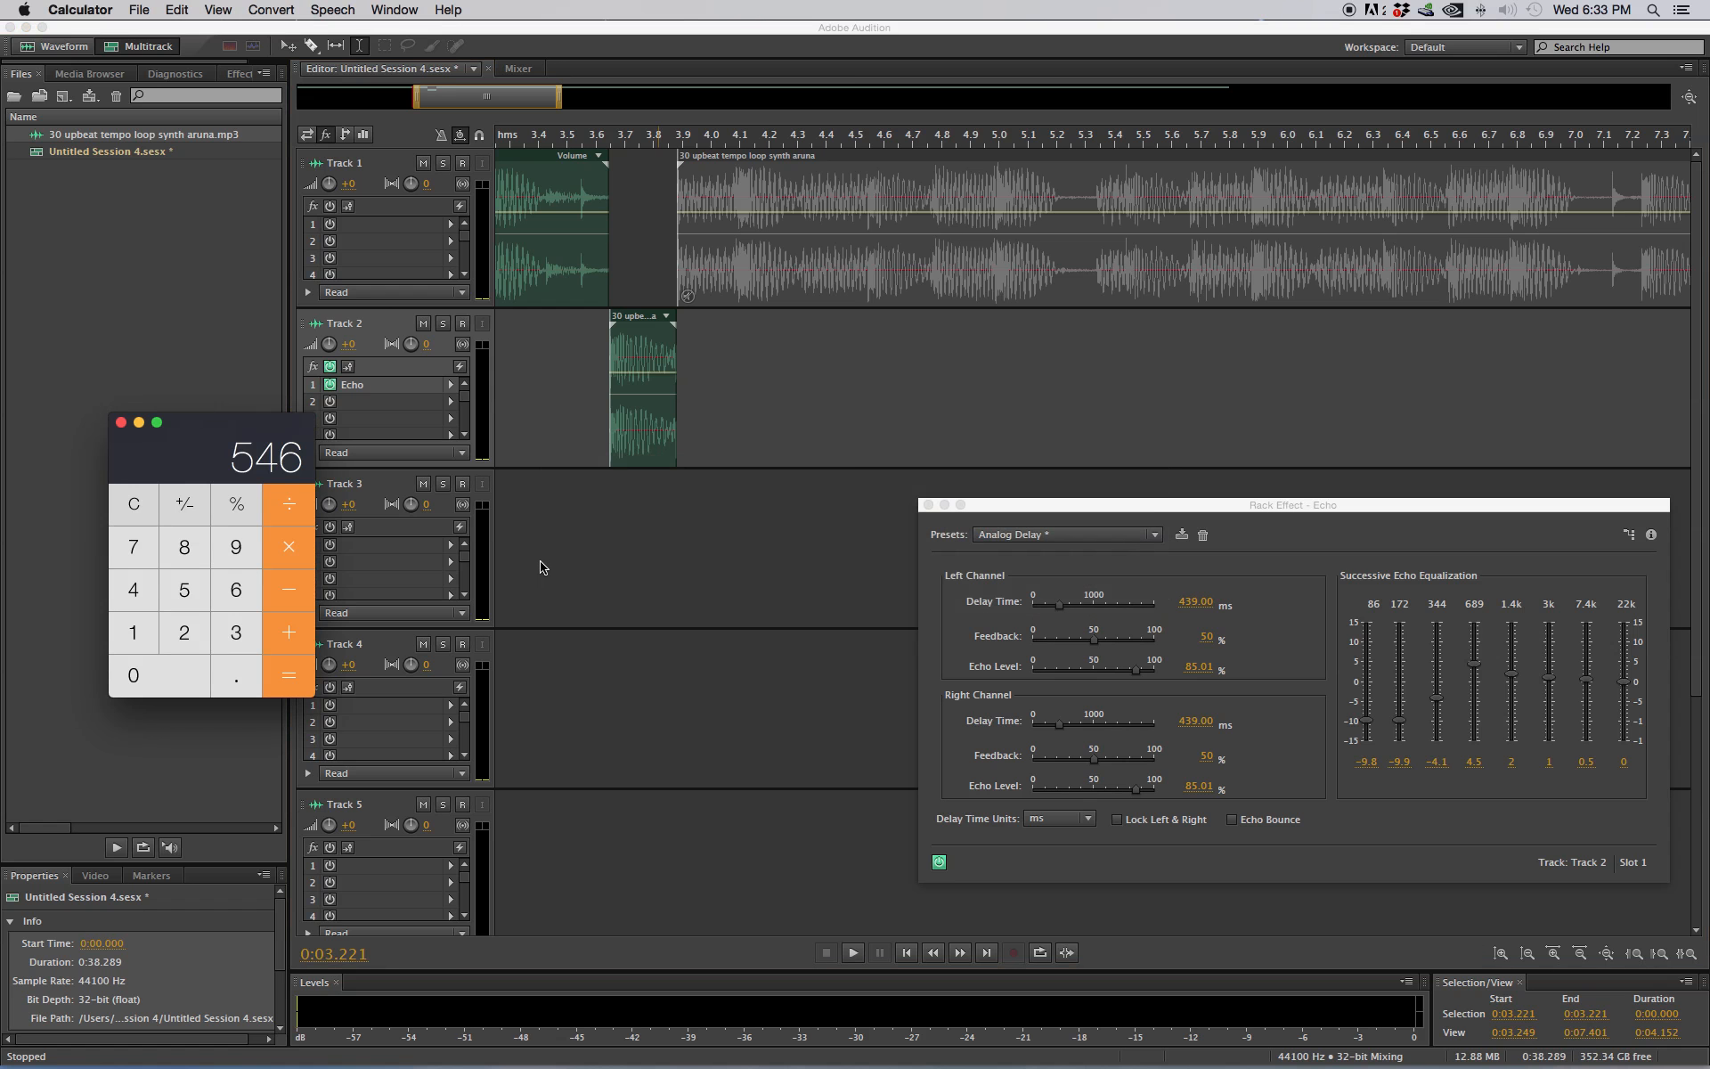
left_click(133, 504)
type("439")
left_click(150, 504)
type("439-2=")
left_click(123, 504)
type("439/2=")
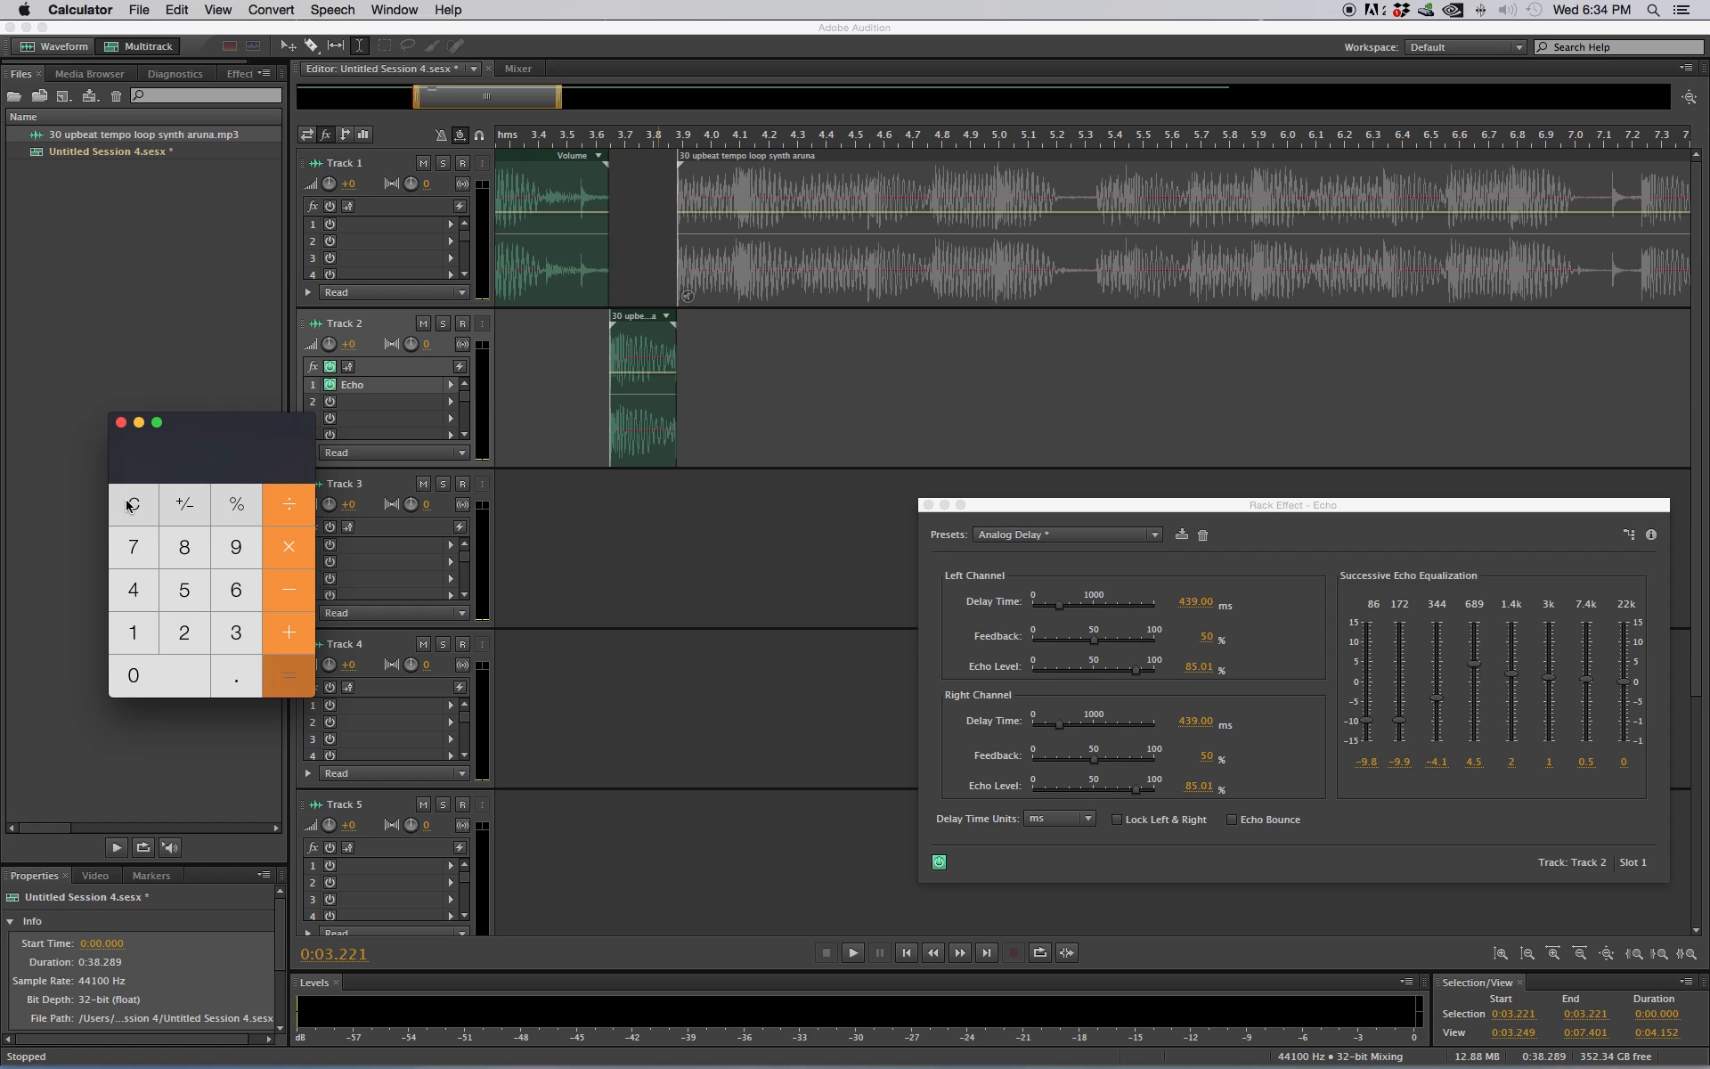
Step: Switch back to Adobe Audition, set the right channel's echo delay time to 219 ms, and play from about 2.98 seconds
left_click(1195, 723)
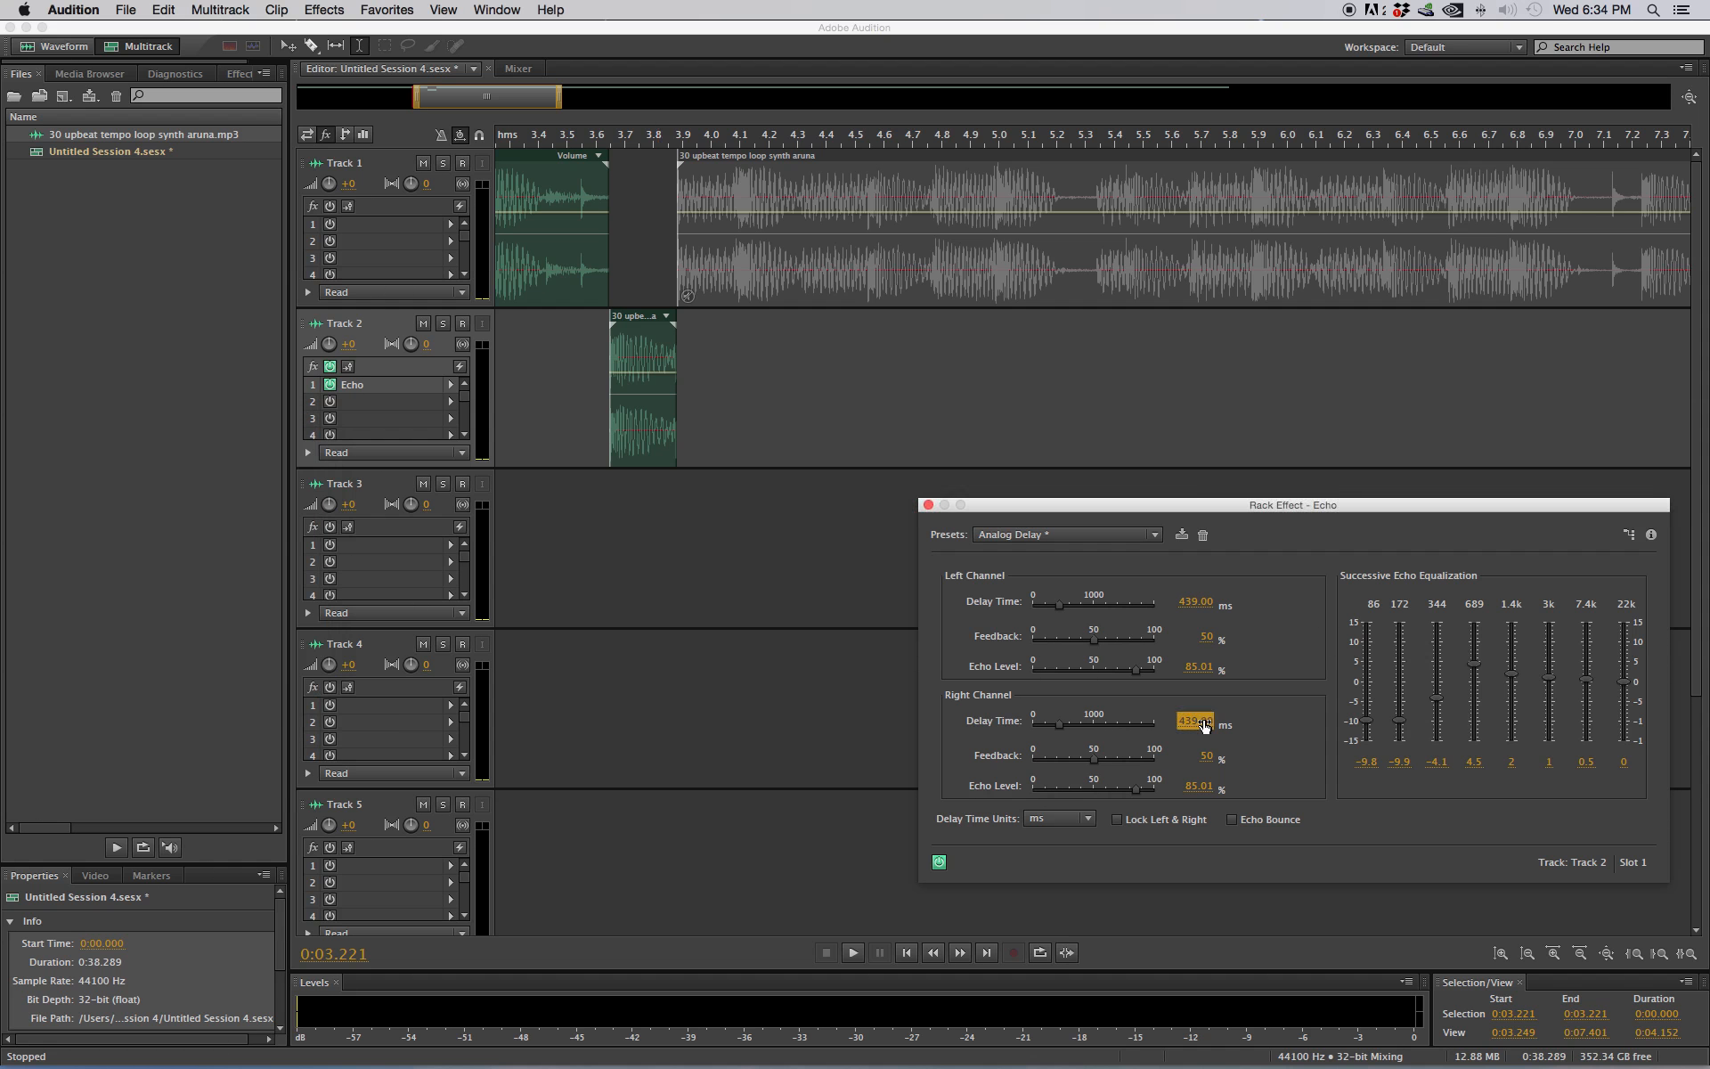
type("2")
key("Return")
left_click_drag(509, 92, 494, 92)
left_click(539, 347)
key("space")
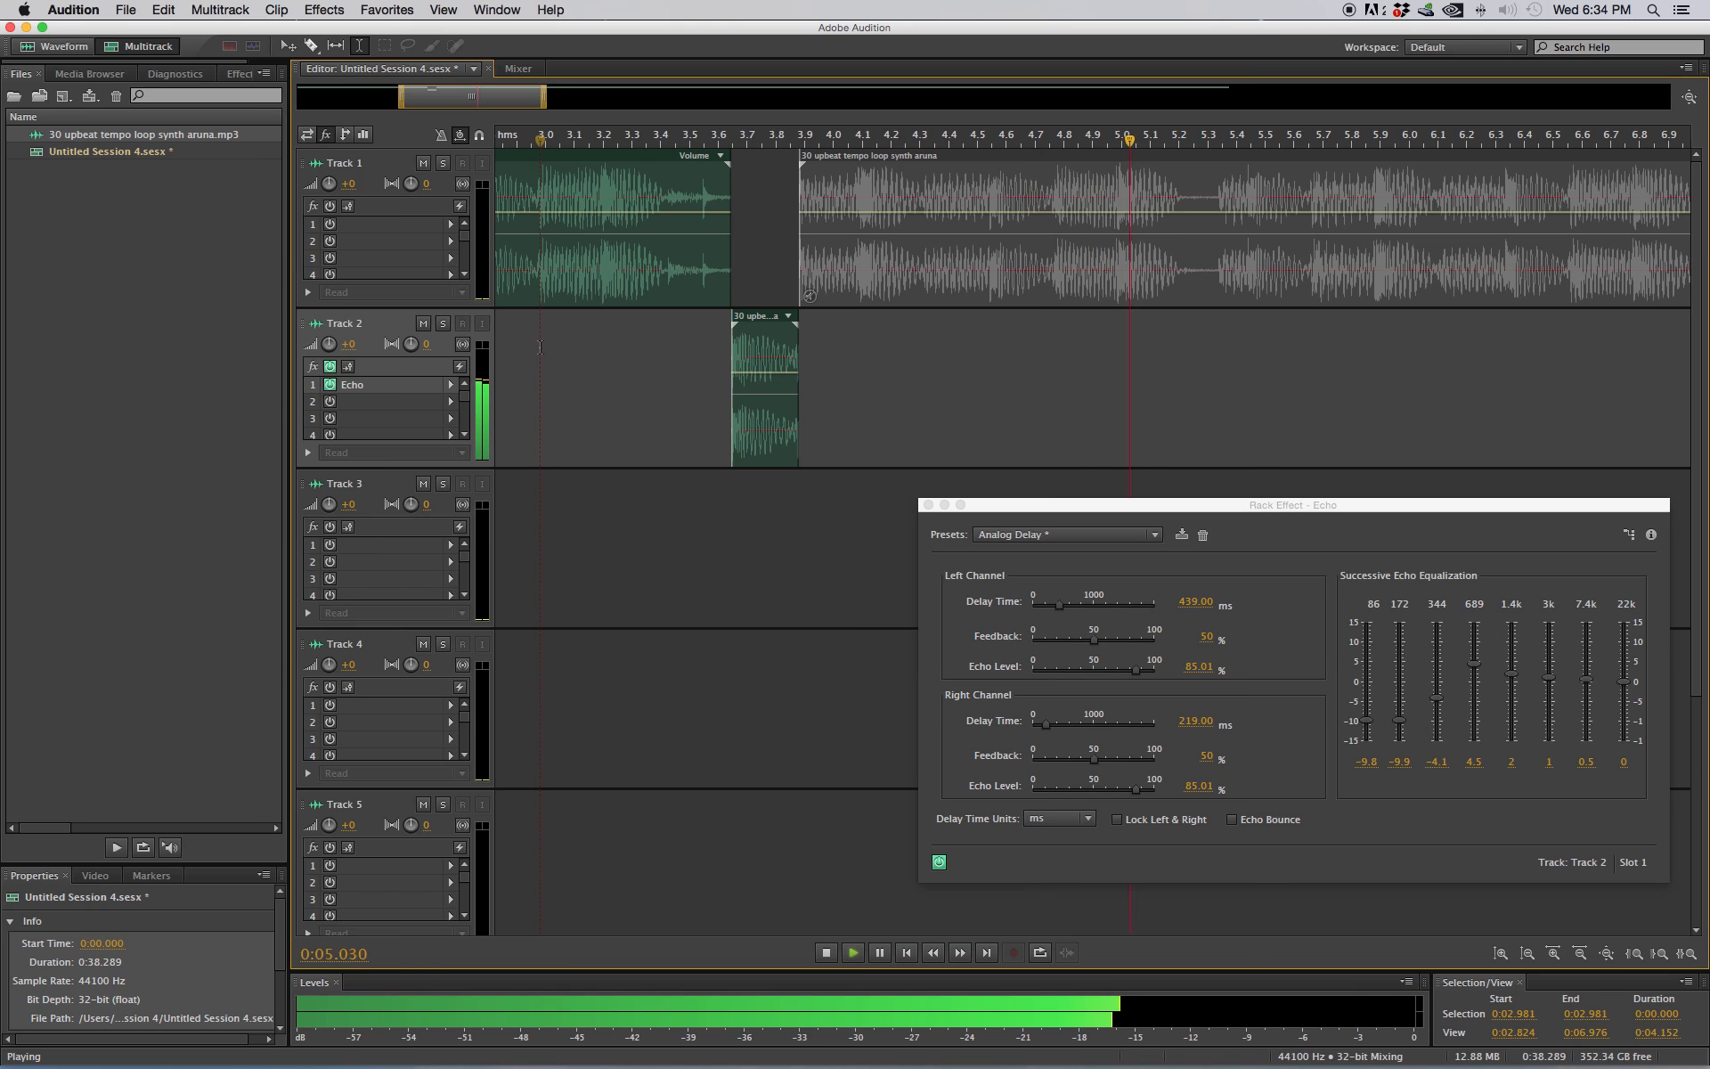
key("space")
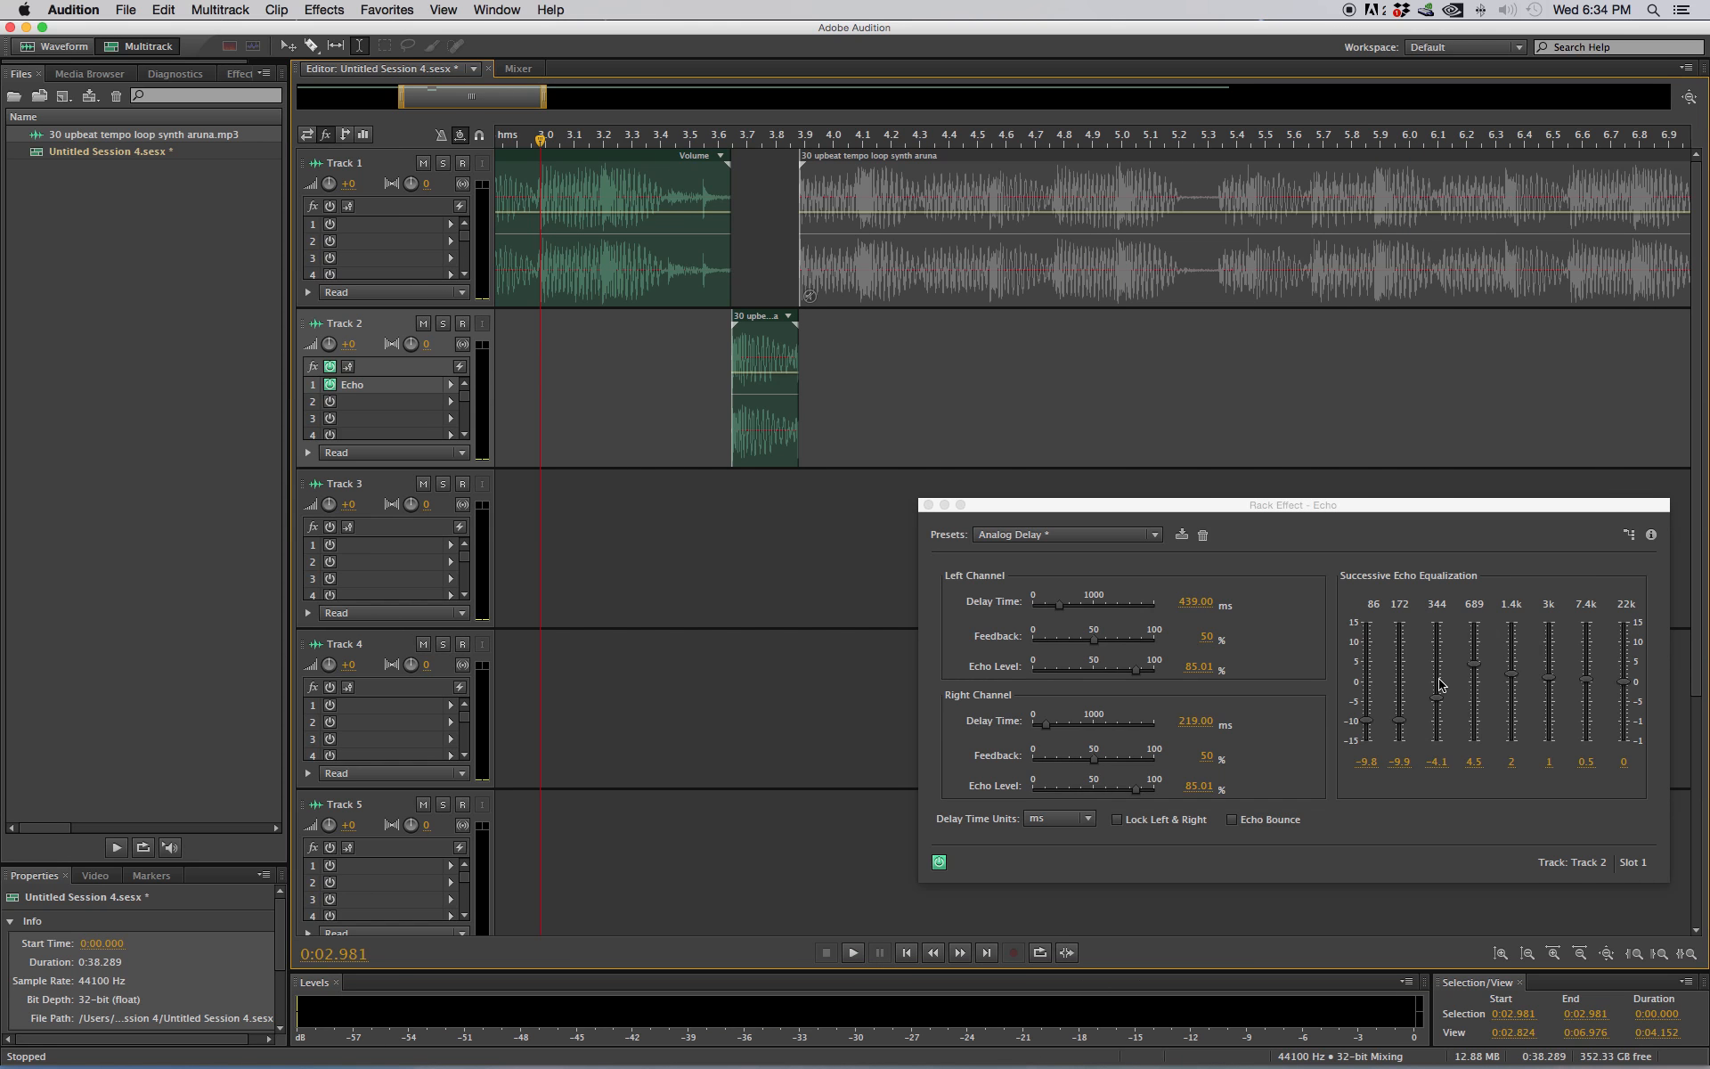
Step: Set the successive echo equalization to -15 for the 86 and 172 bands and to 0 for the 689, 3k and 7.4k bands
left_click_drag(1366, 720, 1399, 741)
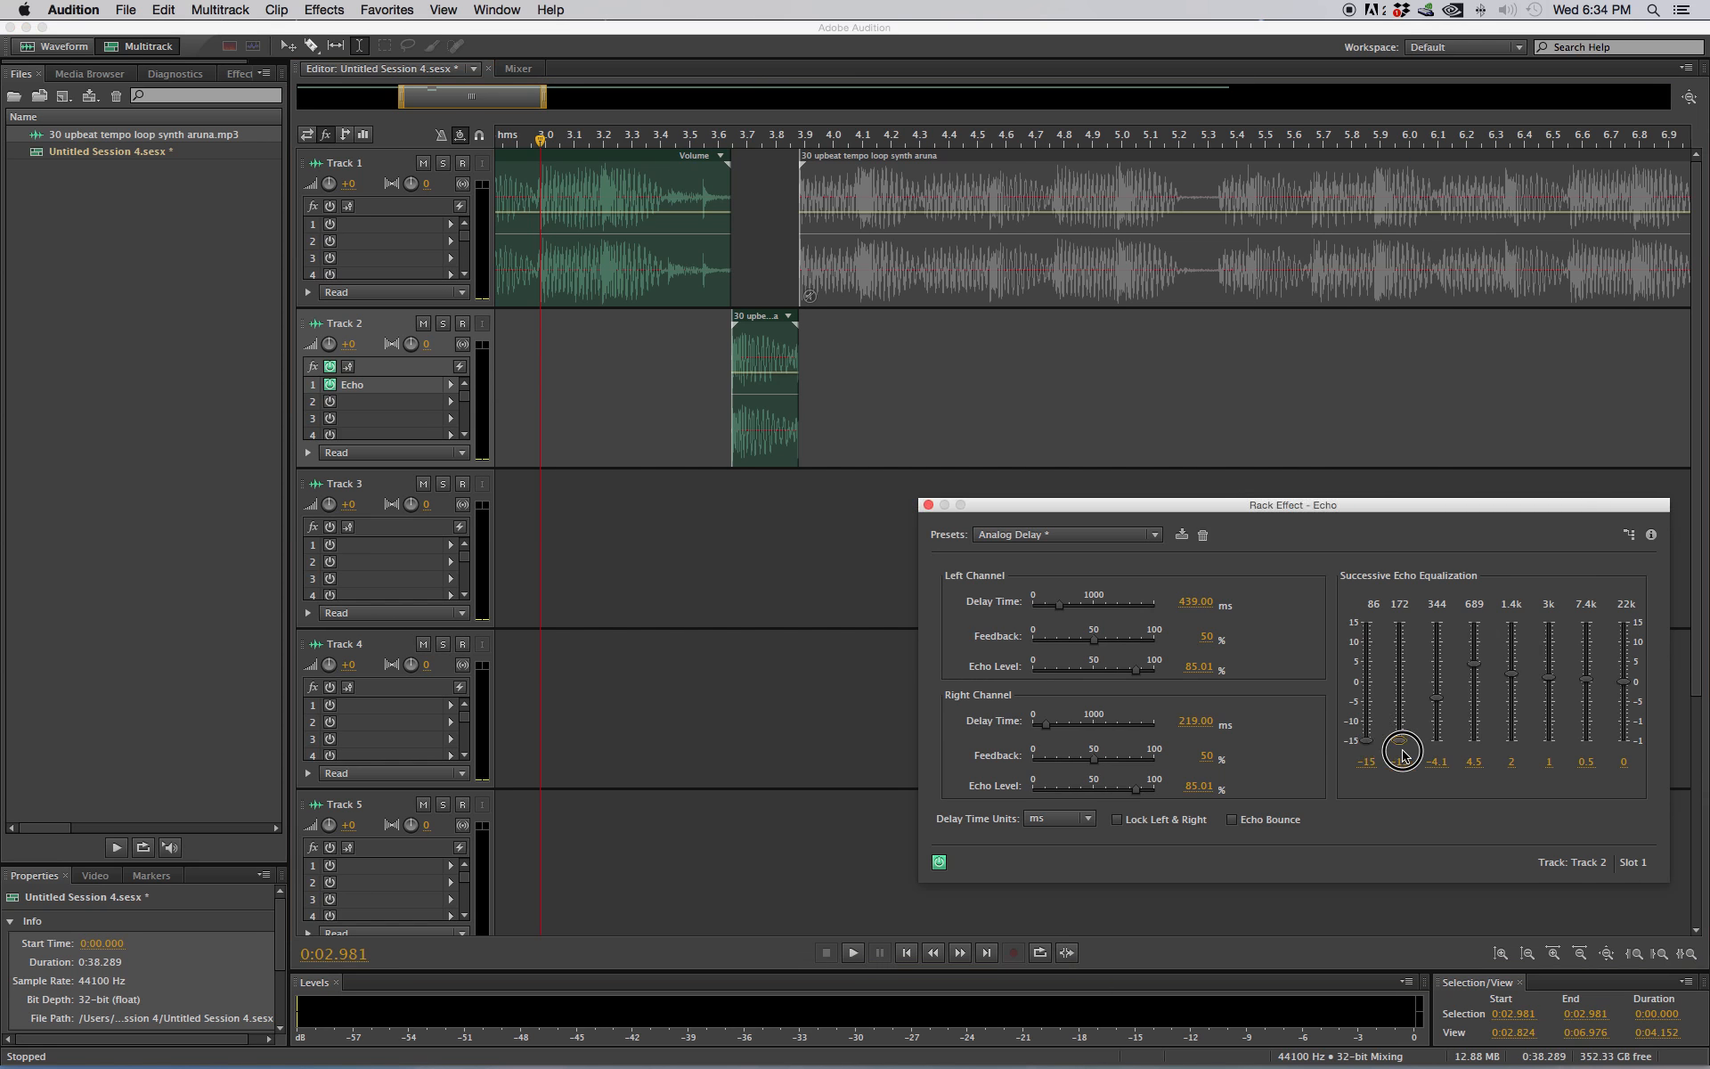
left_click(1476, 763)
type("0")
key("Return")
left_click(1549, 763)
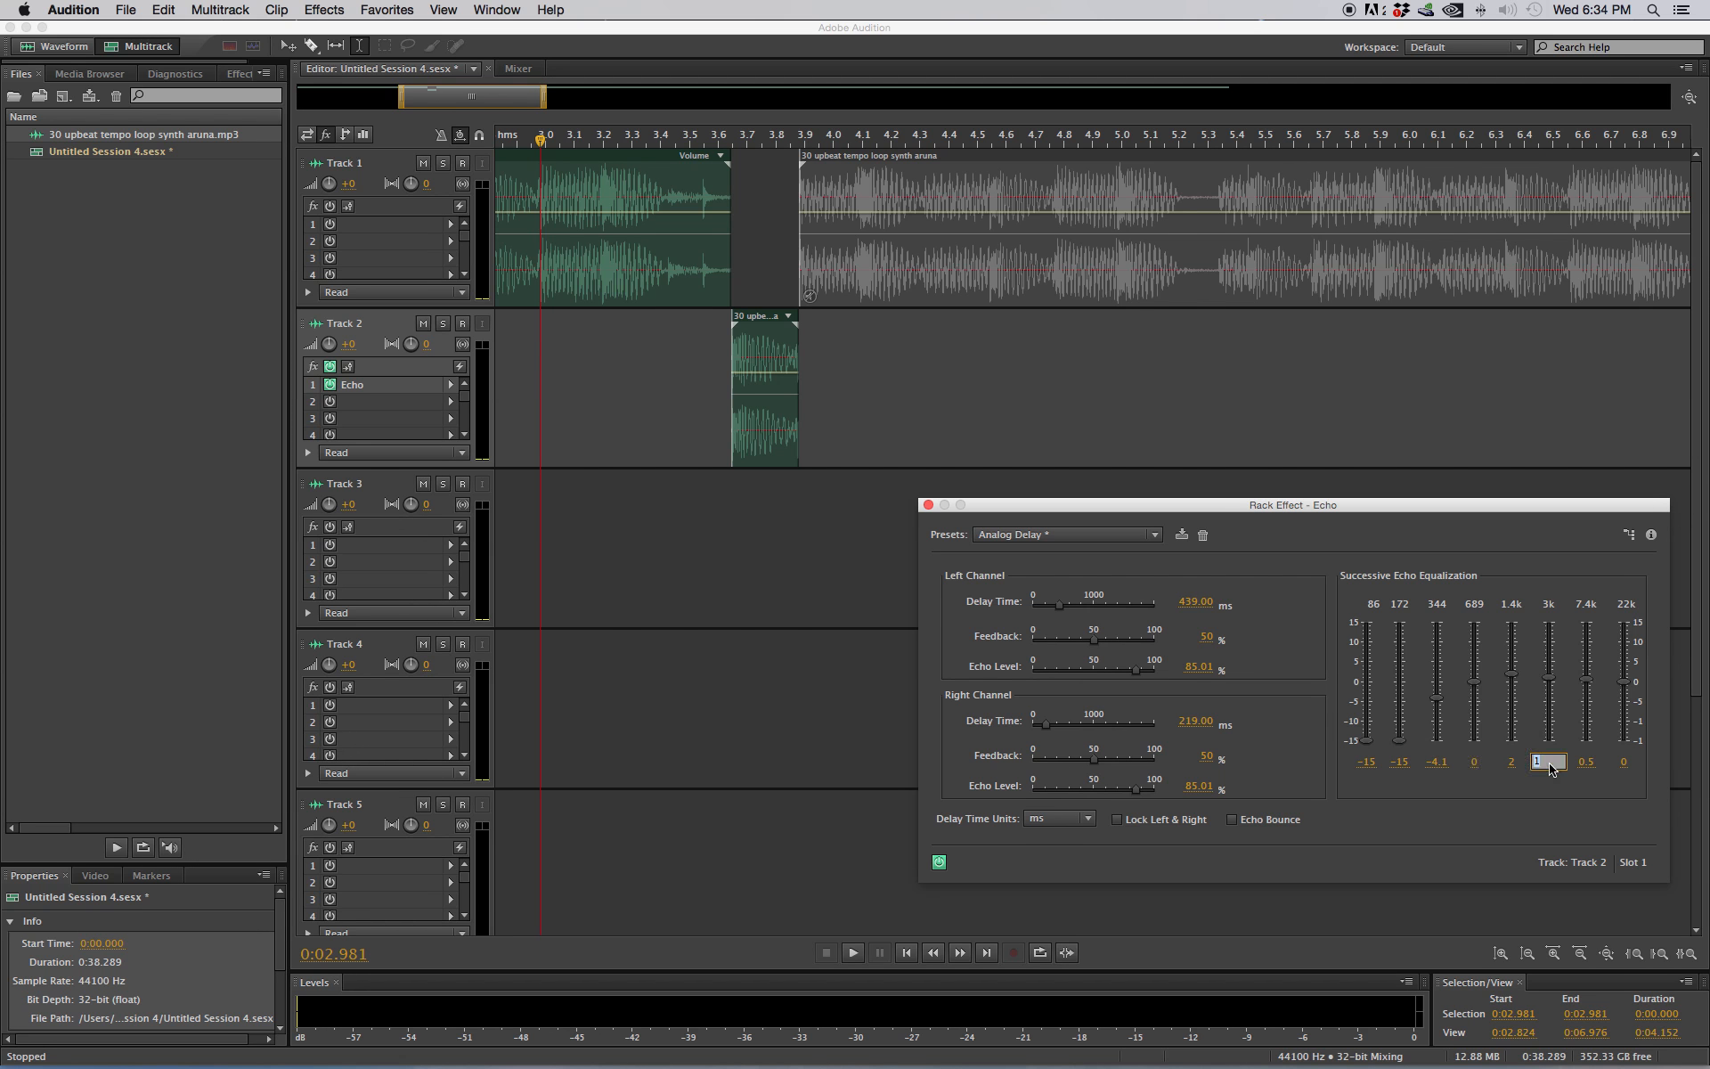
type("0")
key("Return")
left_click(1586, 763)
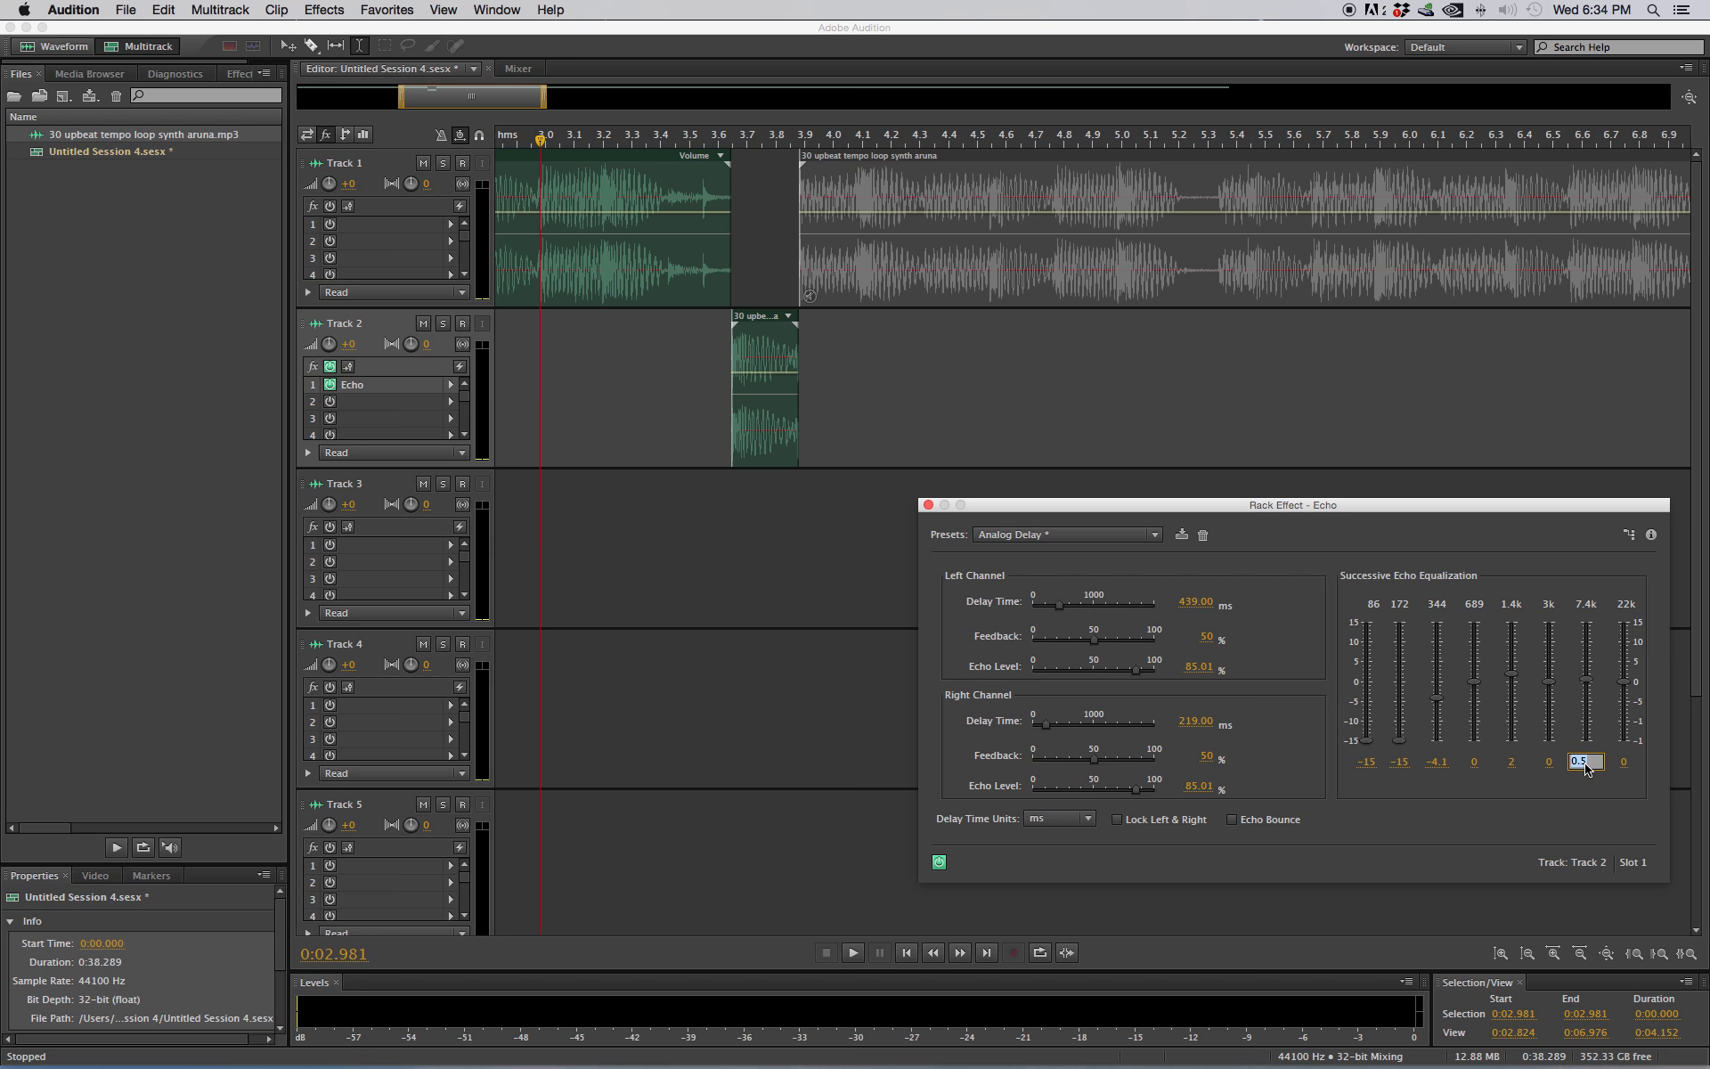
type("0")
key("Return")
Step: Play the session from about 3.08 seconds to hear the echo with the adjusted equalization
left_click(569, 504)
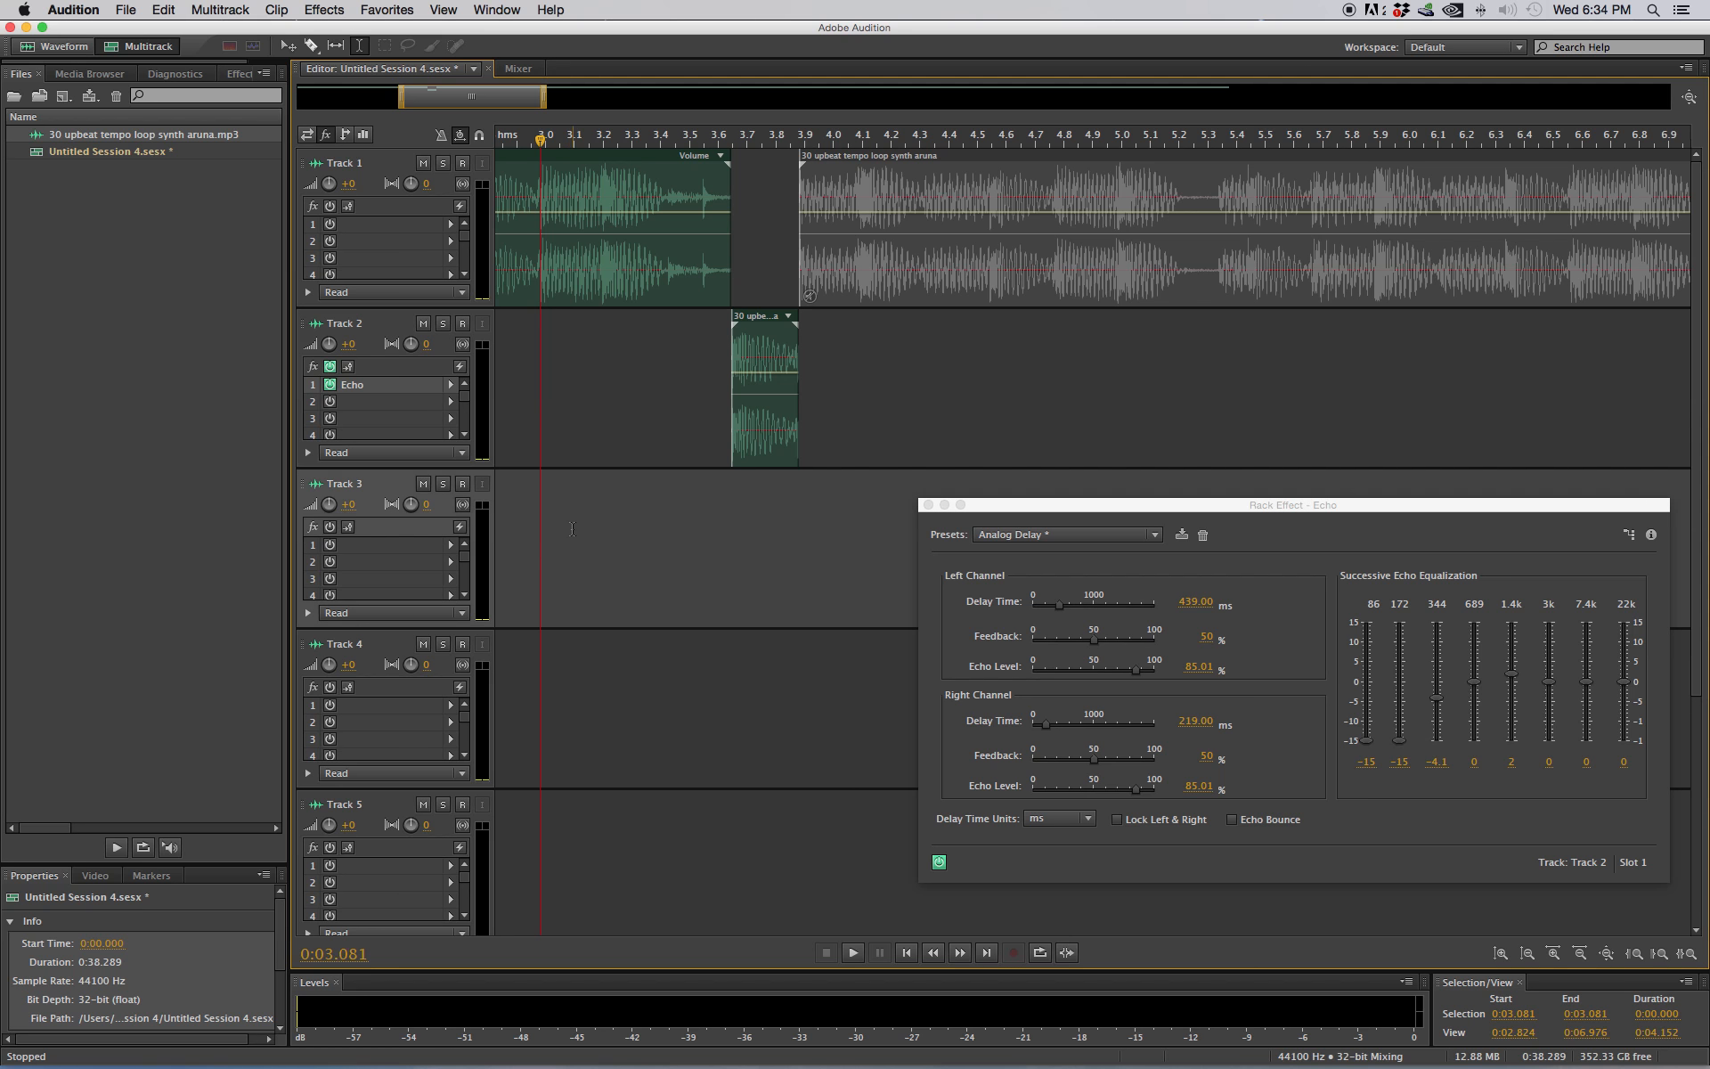
key("space")
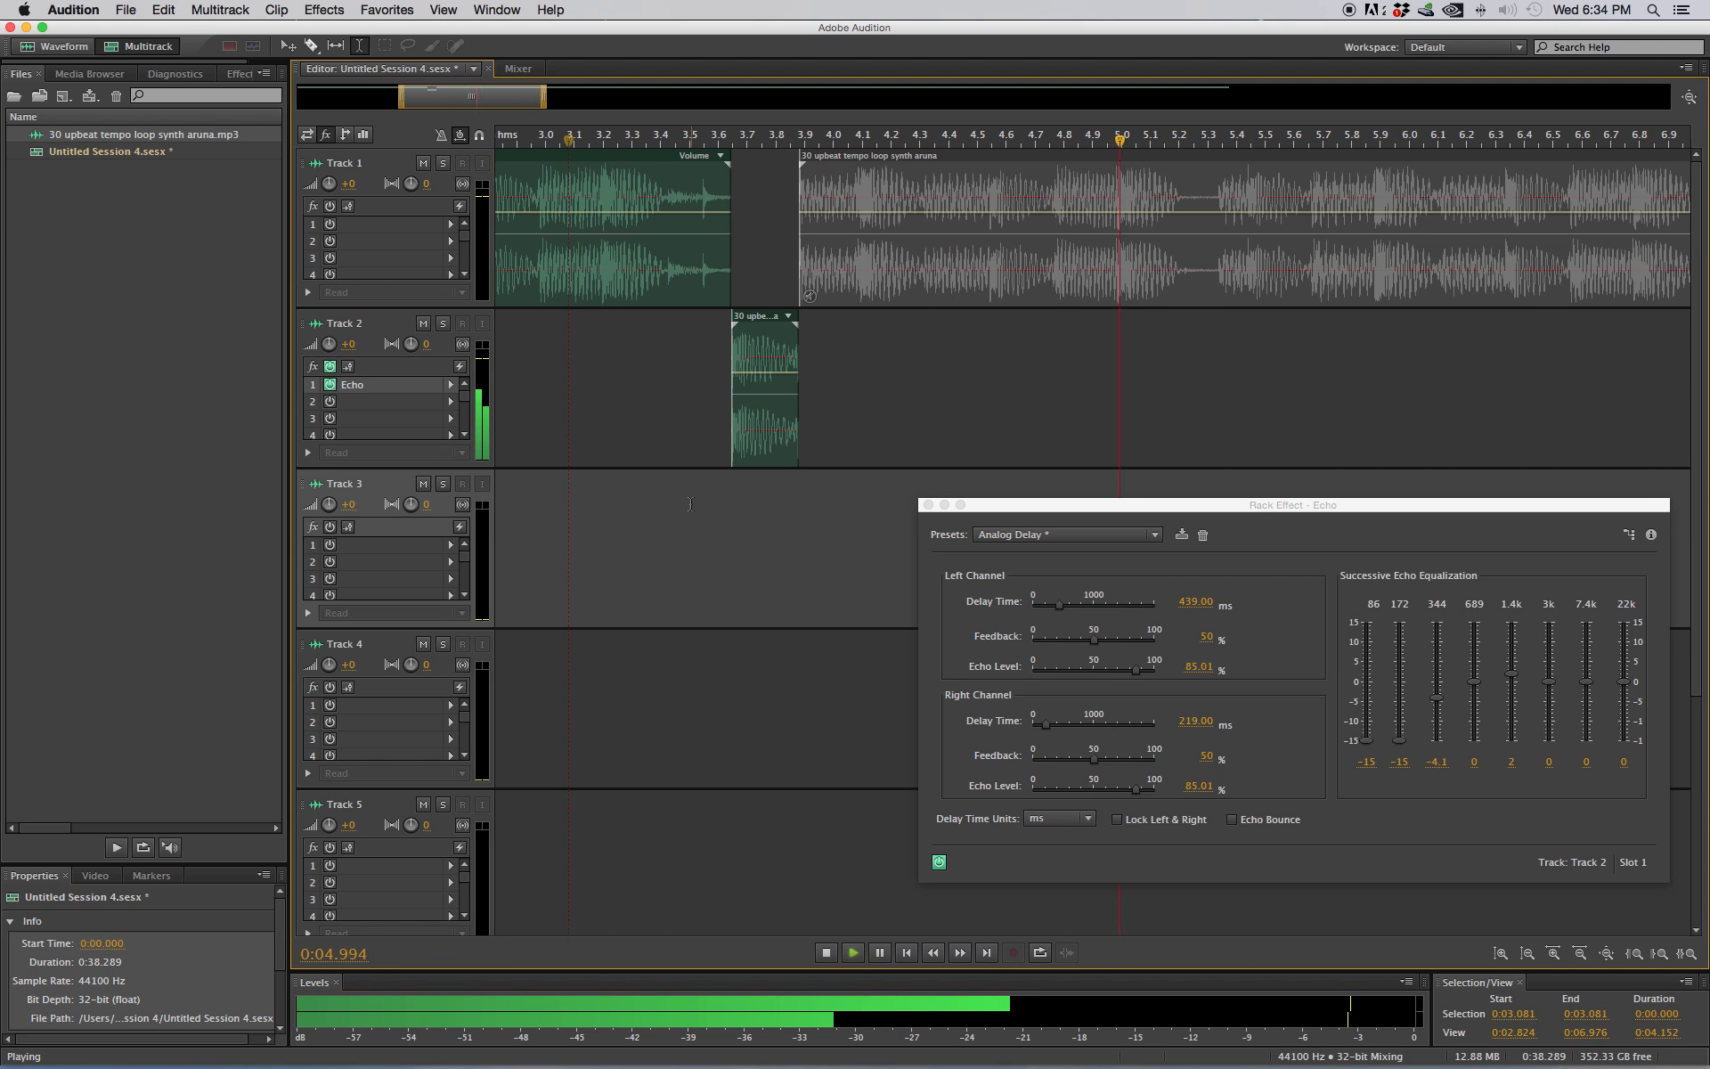
key("space")
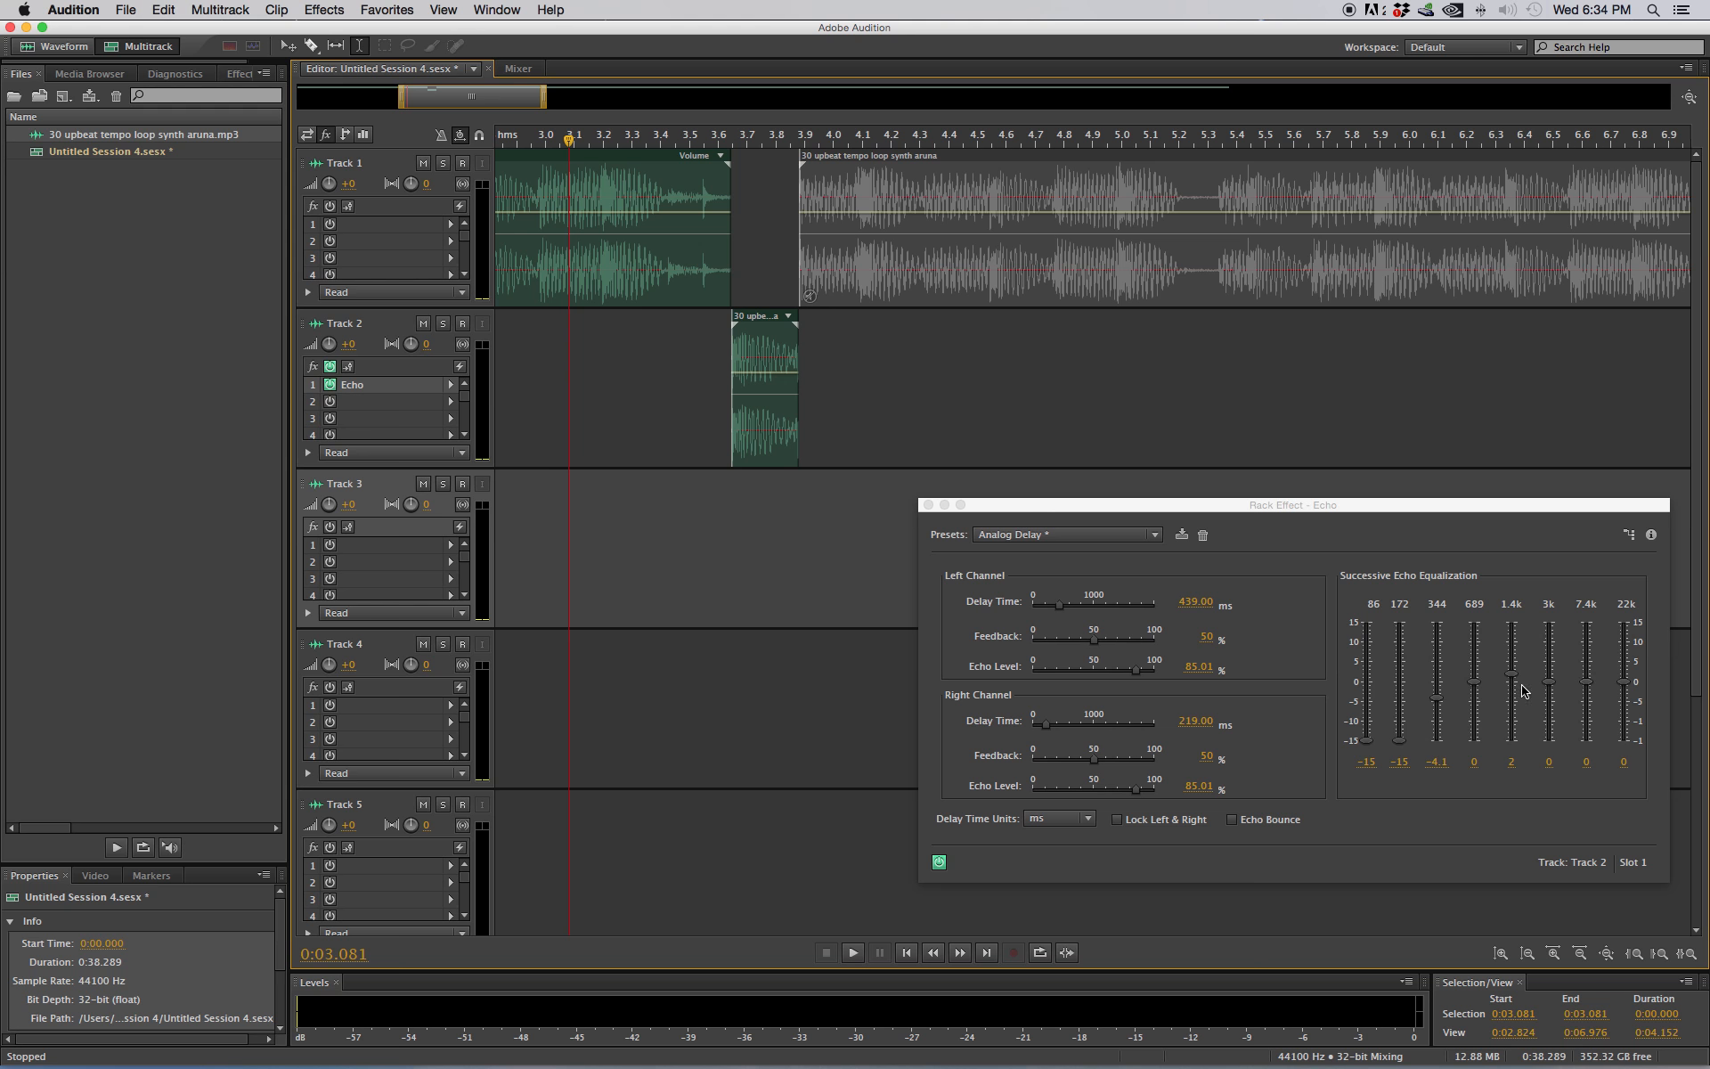
Step: Set the echo equalization's 1.4k, 344, 172 and 86 bands to 0
left_click(1511, 764)
key("Return")
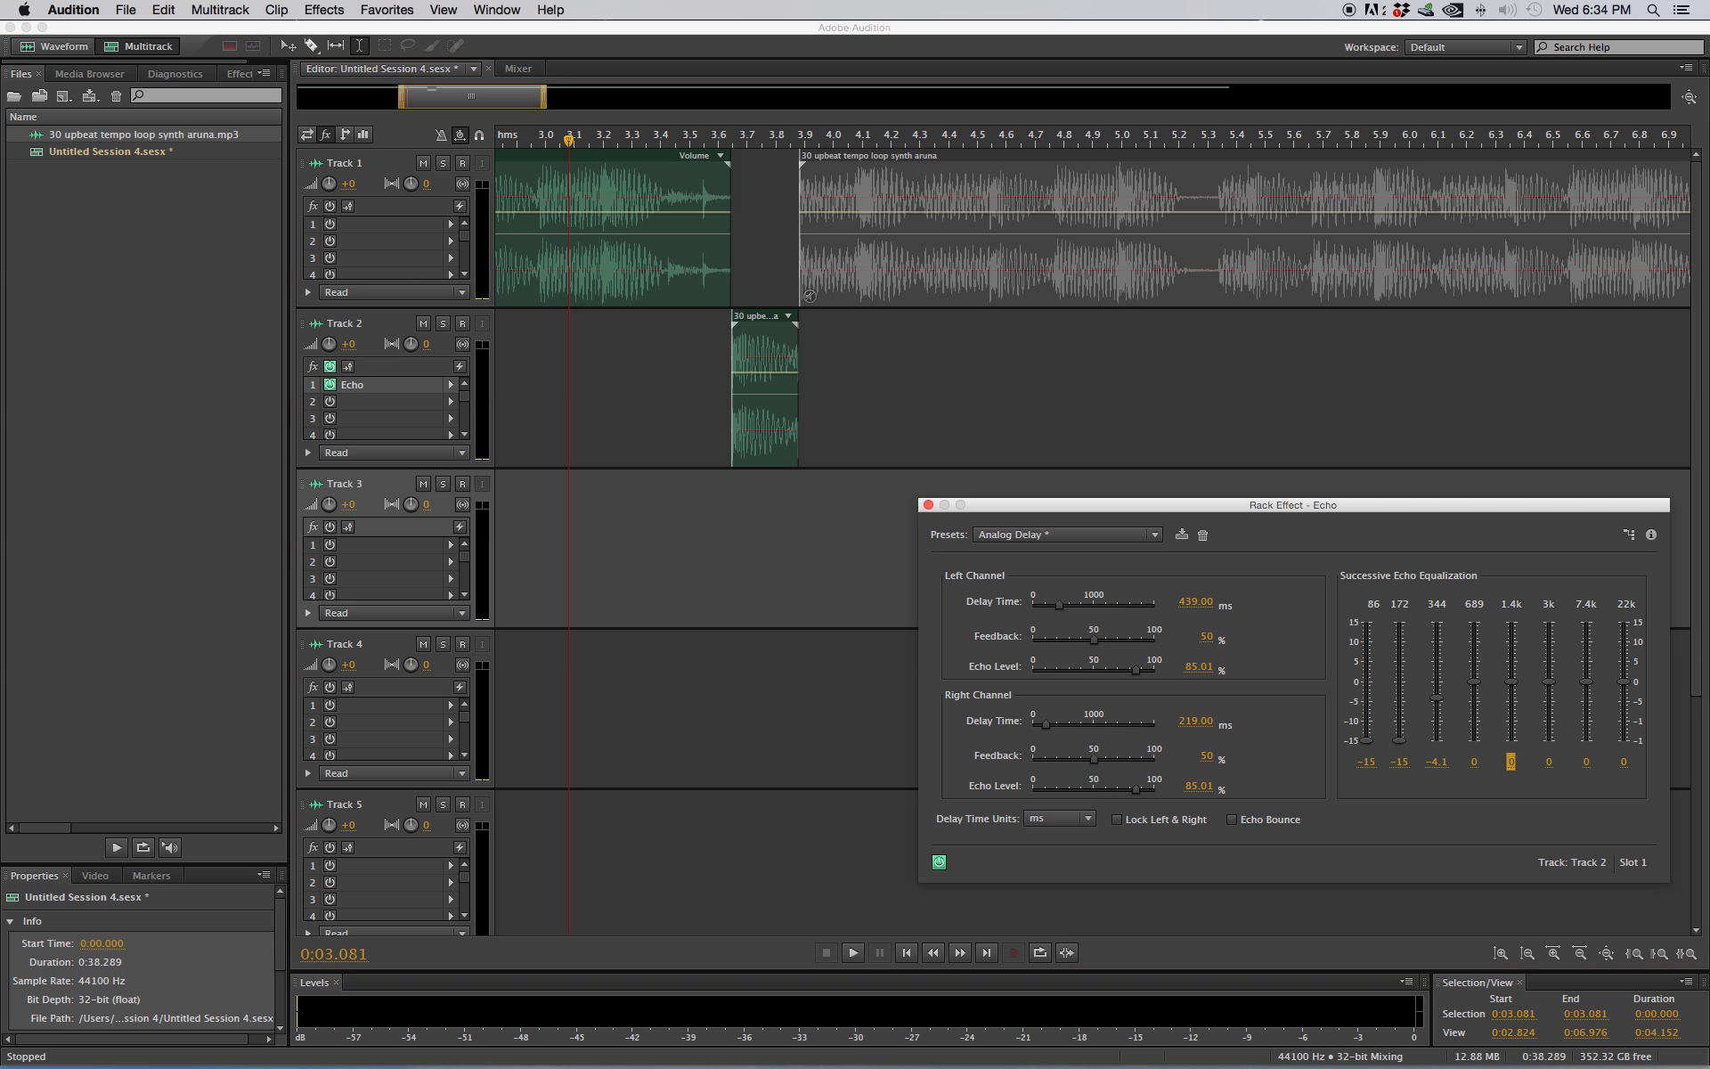
left_click(1438, 764)
type("0")
key("Return")
left_click(1399, 763)
type("0")
key("Return")
left_click(1372, 764)
type("0")
key("Return")
Step: Play the Track 2 note from about 3.61 seconds with flat echo equalization, and place the playhead at about 3.12 seconds
left_click(720, 523)
key("space")
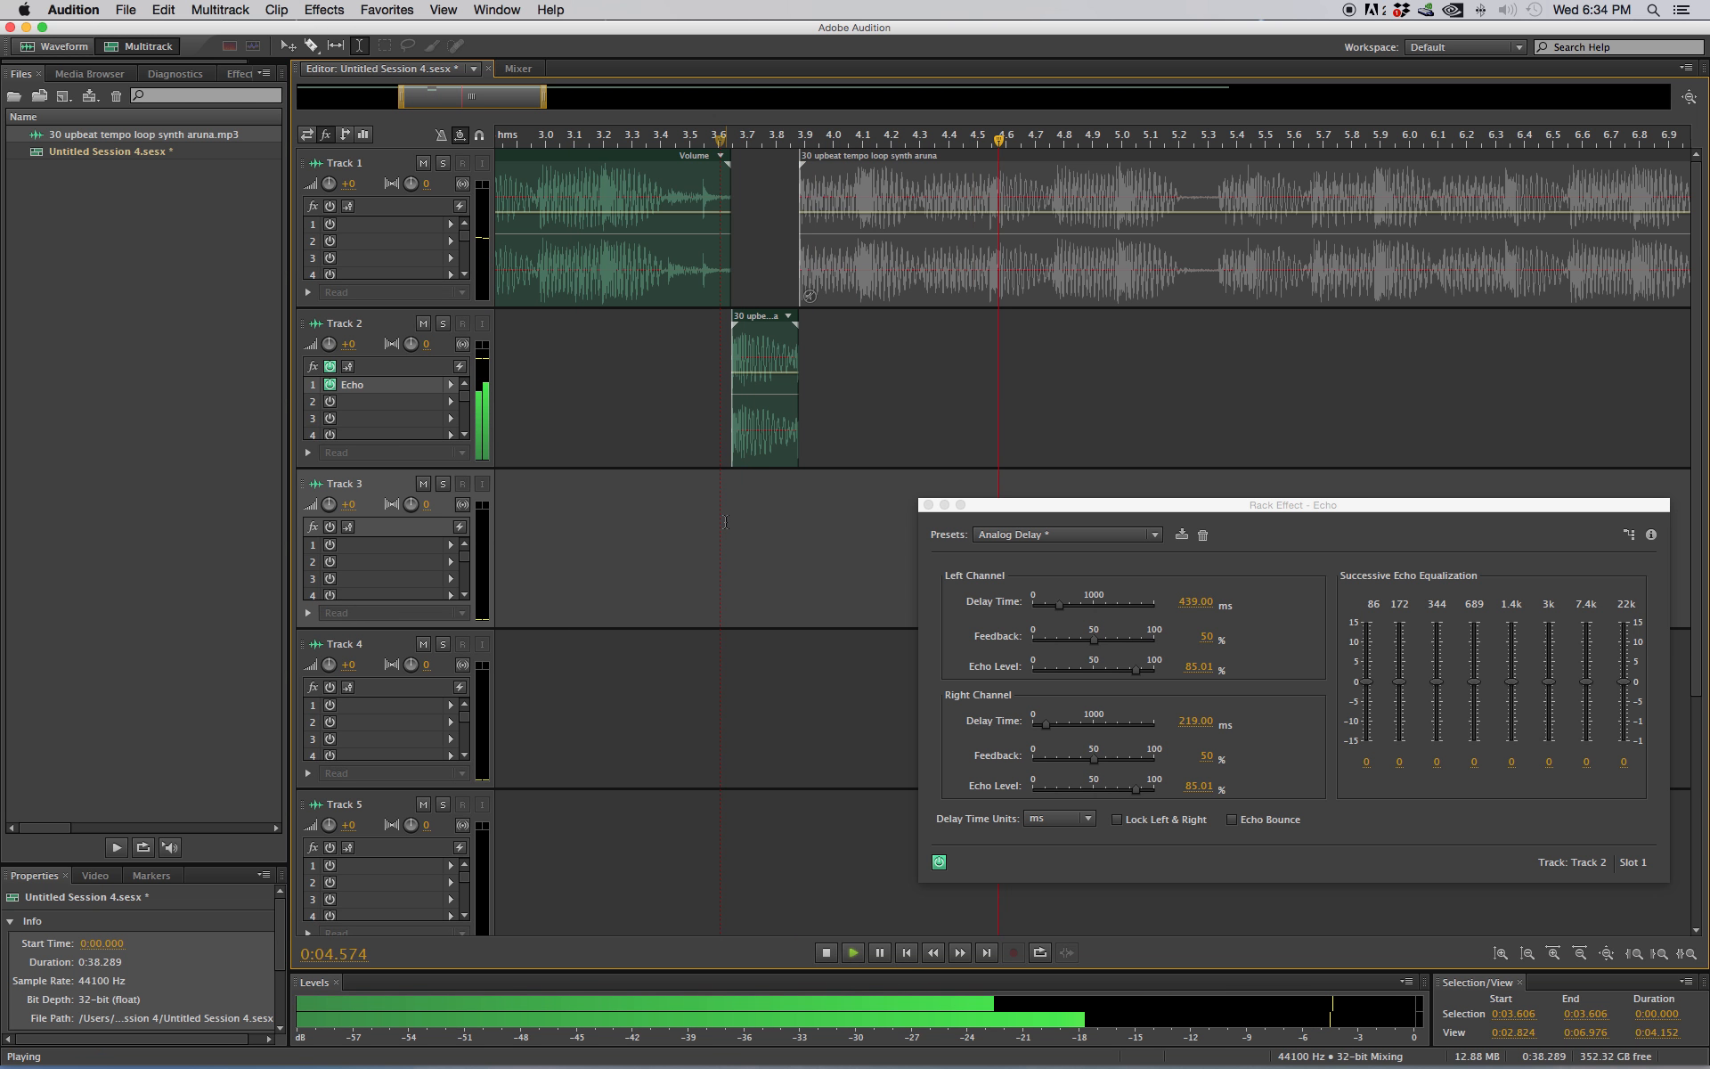
left_click(579, 511)
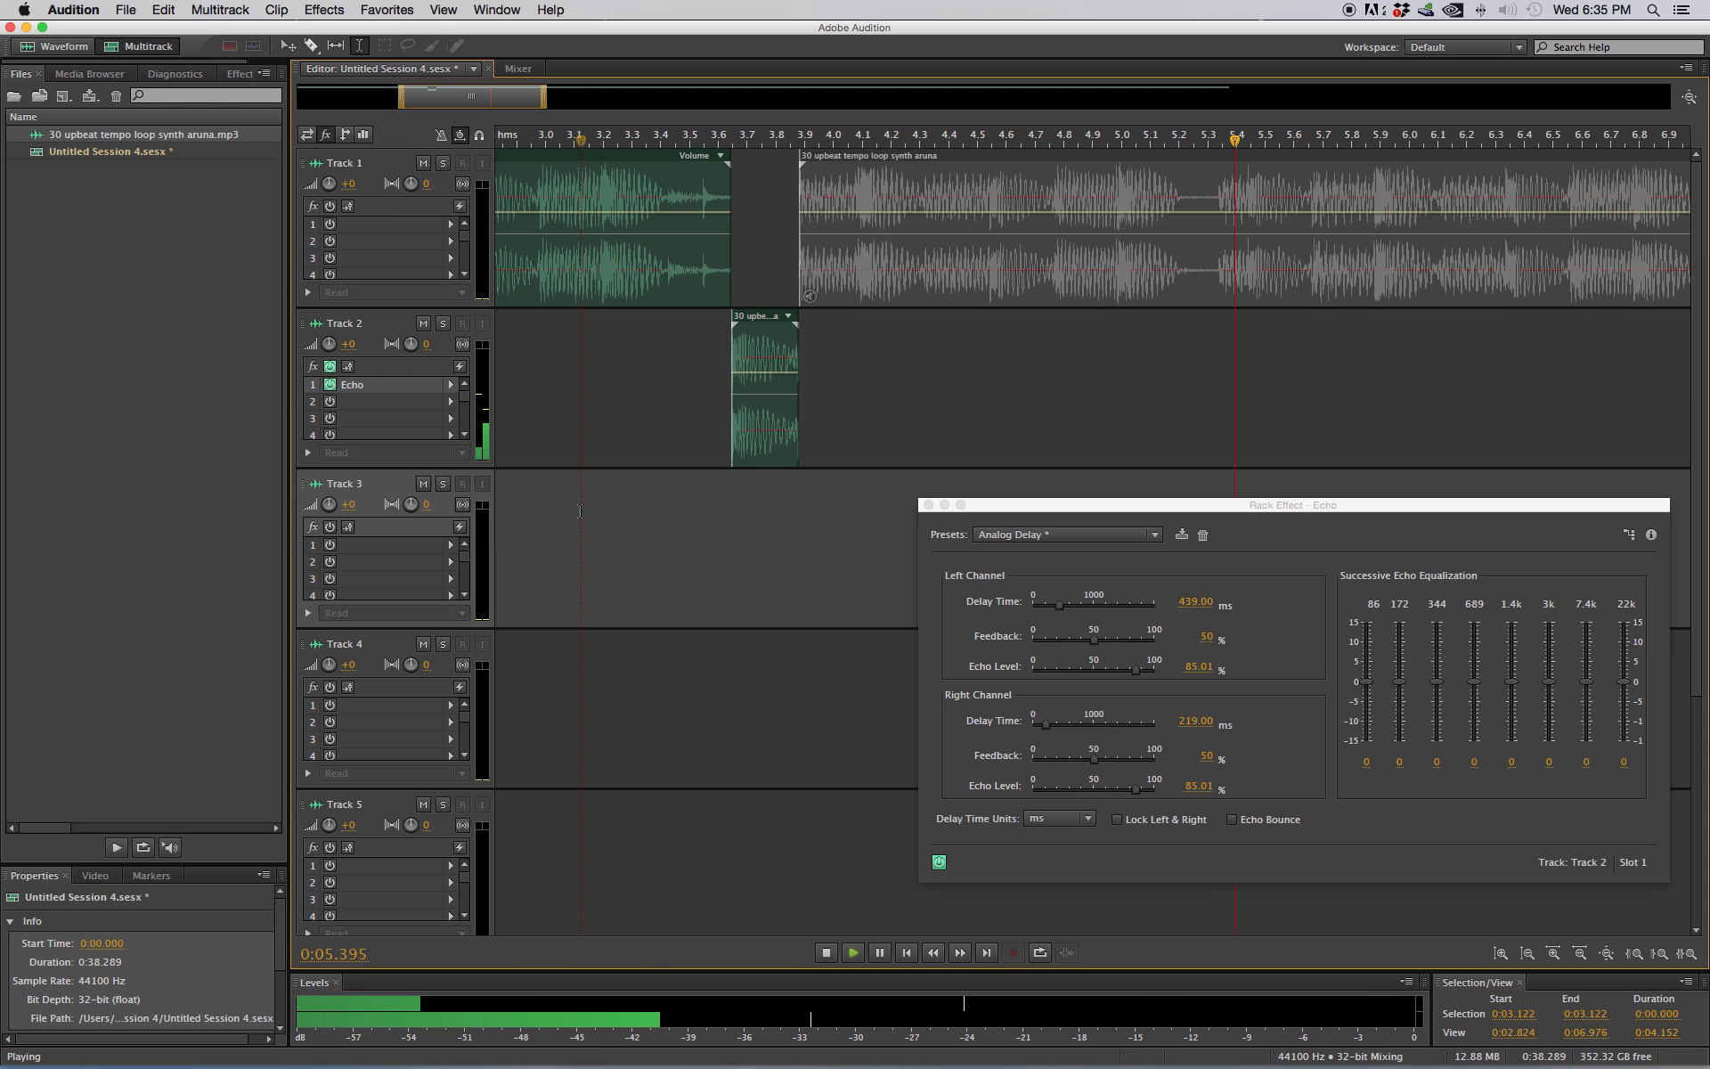
key("space")
Step: Lower the 86, 172, 344 and 689 echo equalization bands to -15 and listen to the echo
left_click_drag(1365, 685, 1399, 753)
left_click_drag(1437, 681, 1437, 753)
left_click_drag(1475, 681, 1475, 757)
key("space")
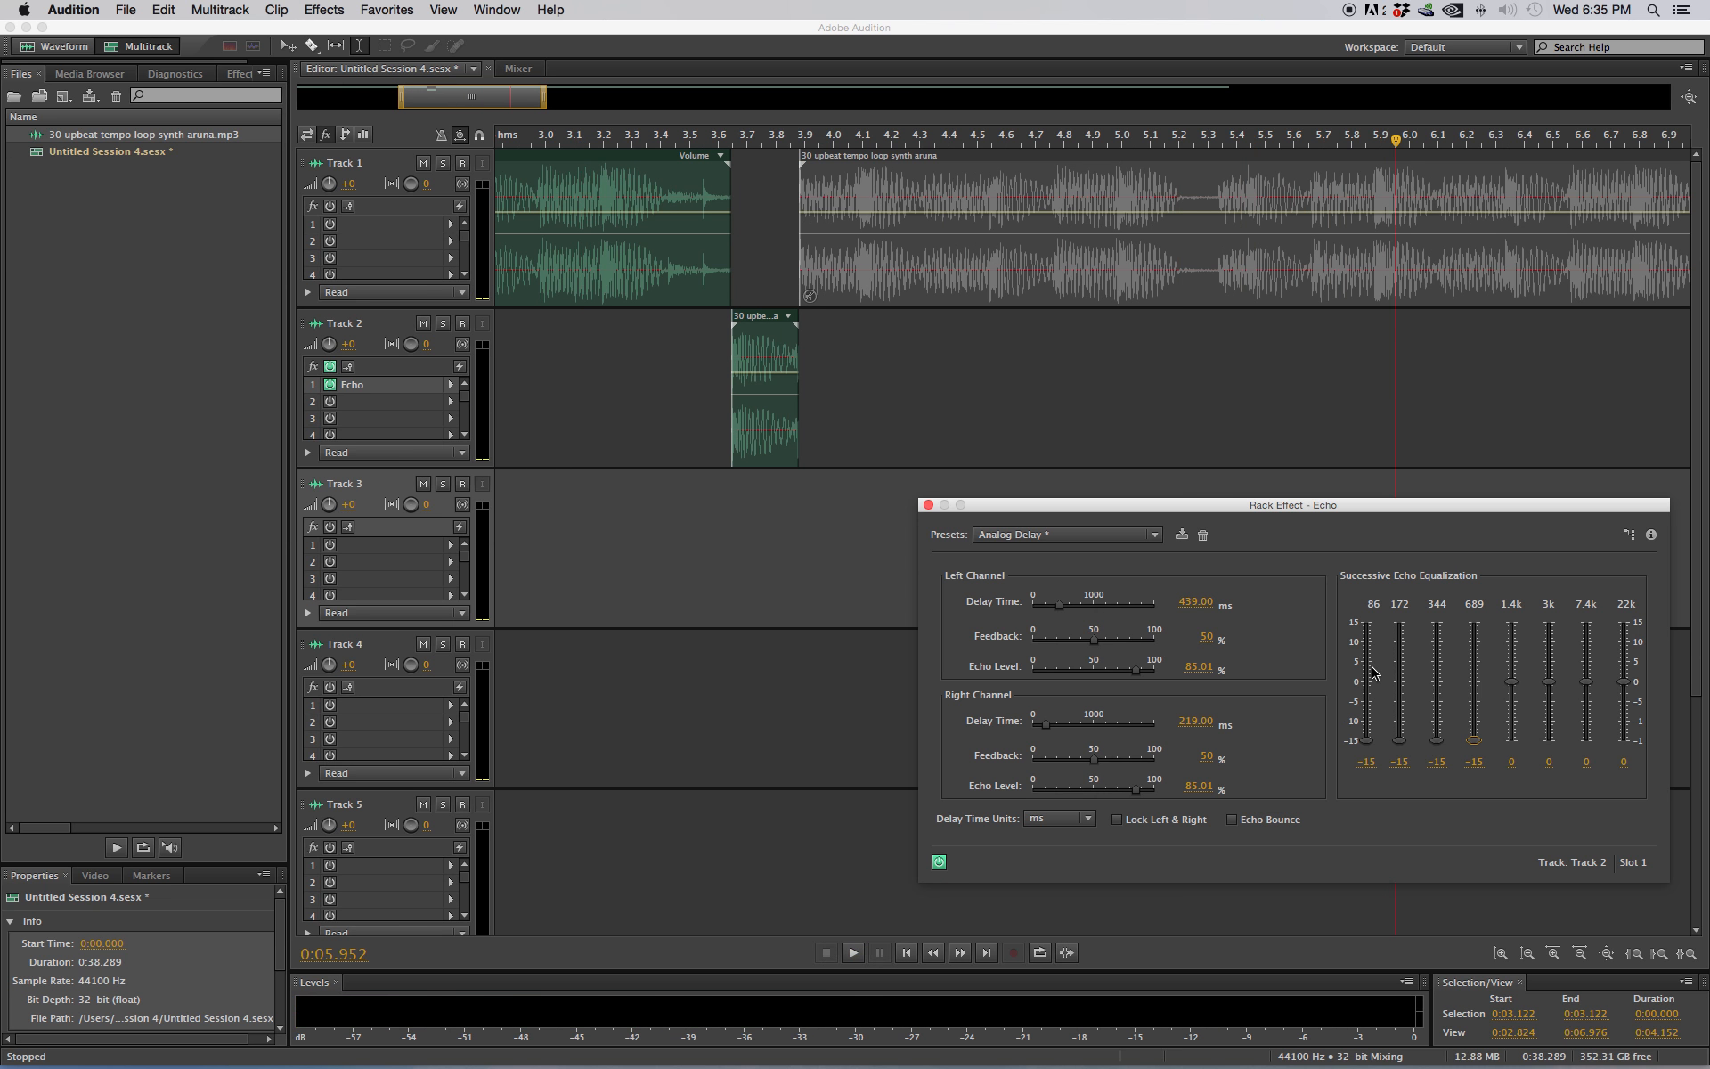
key("space")
Step: Raise the echo equalization's 689 band to about -5.23 and the 344 band to about -10.19, and play from about 3.12 seconds
mouse_move(1475, 742)
left_mouse_down()
mouse_move(1475, 702)
mouse_move(1445, 725)
left_mouse_up()
key("space")
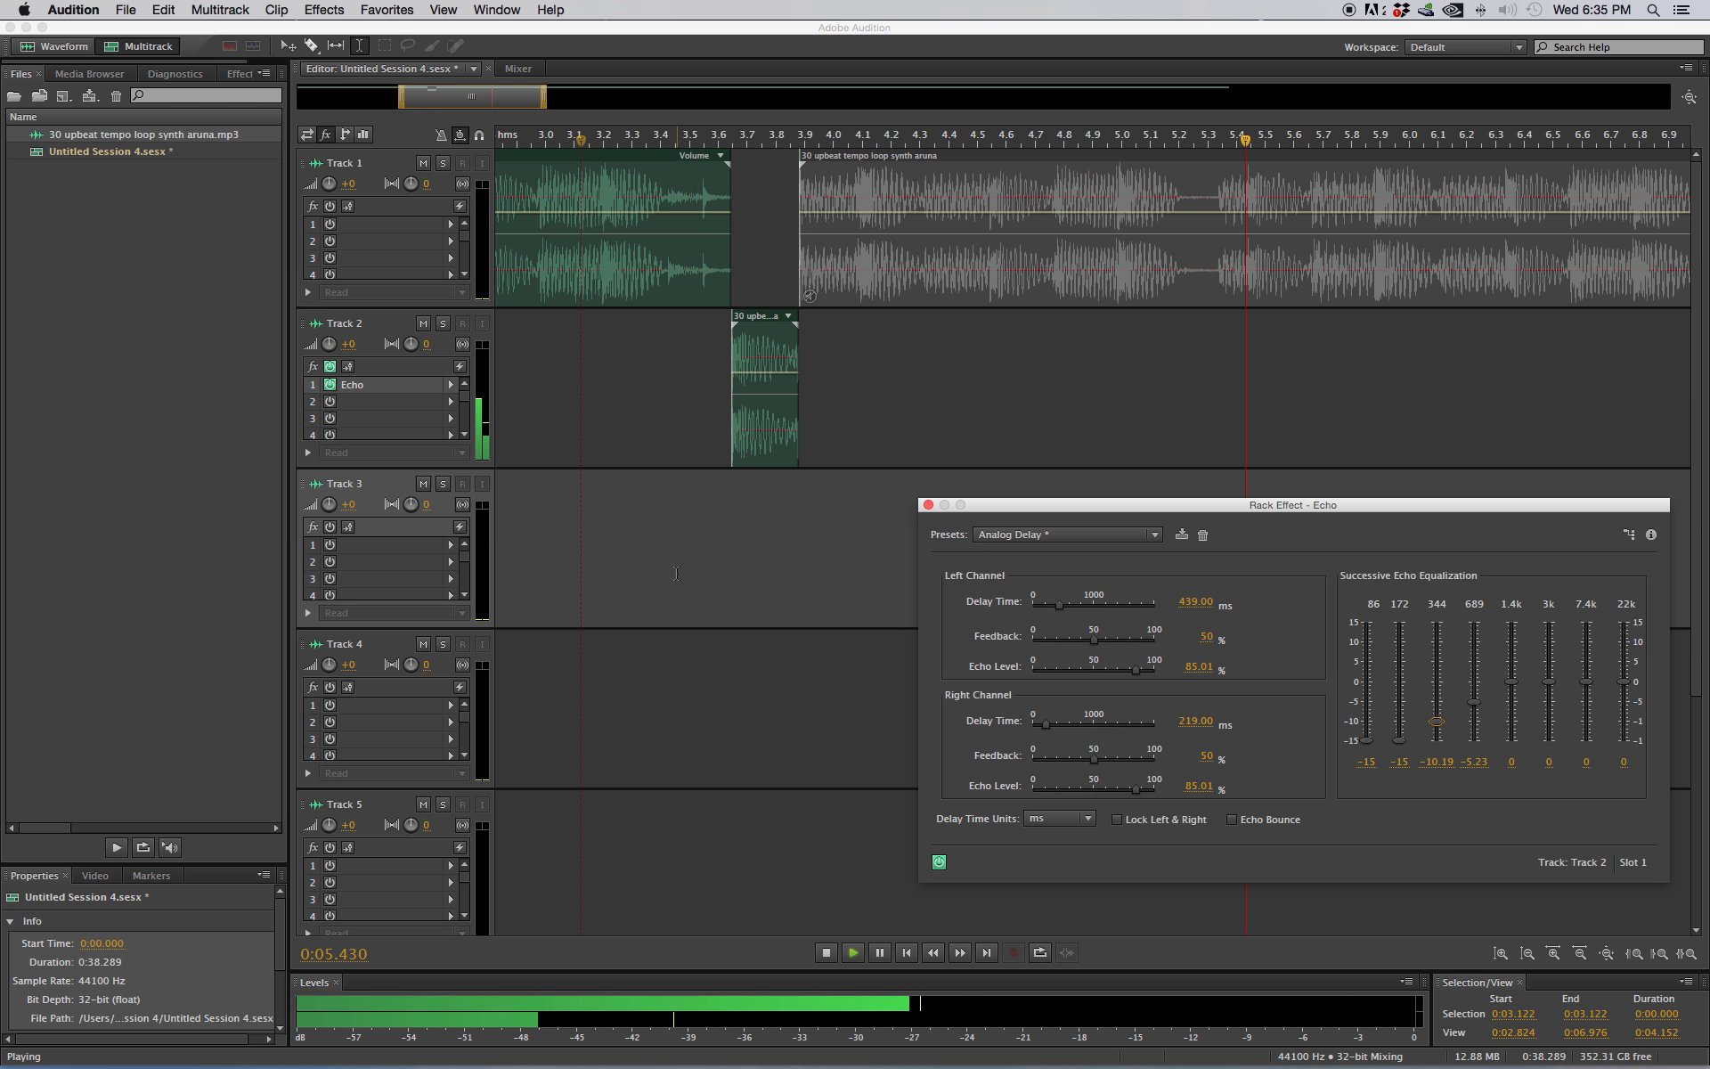
key("space")
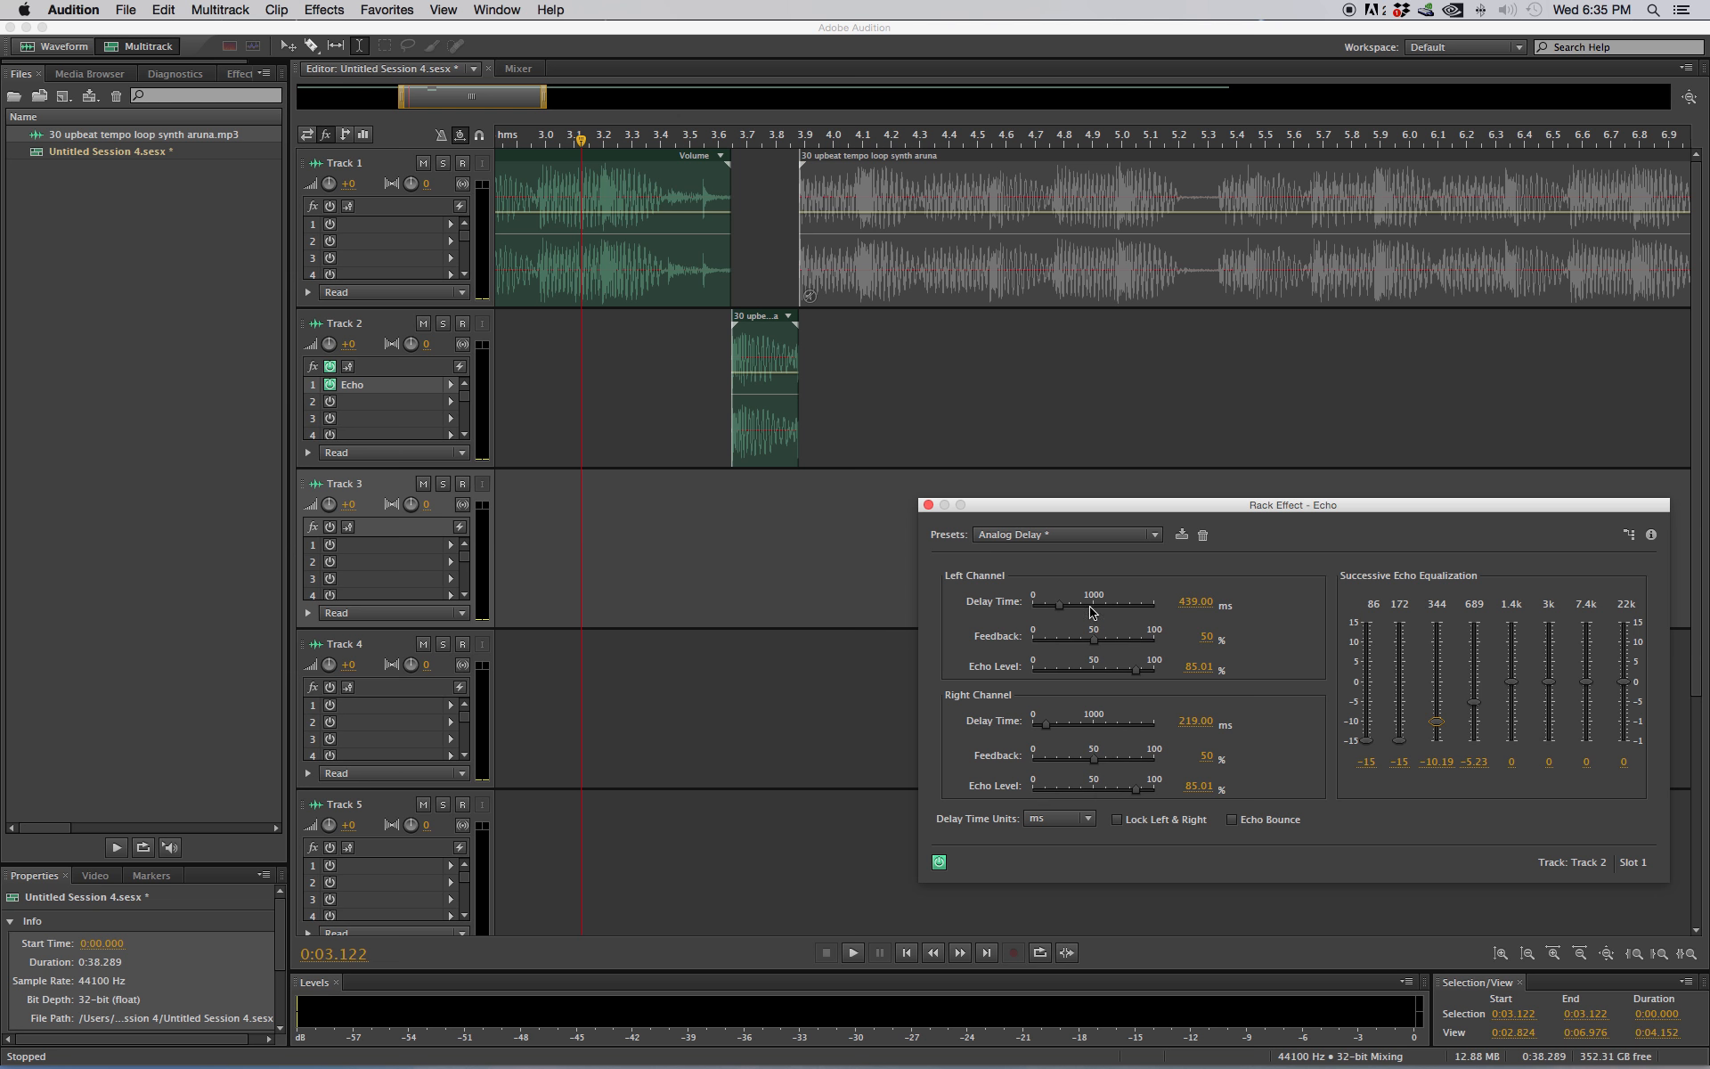
Step: Switch to Calculator and divide 219.5 by 2 to get a quarter-beat delay
key("super+Tab")
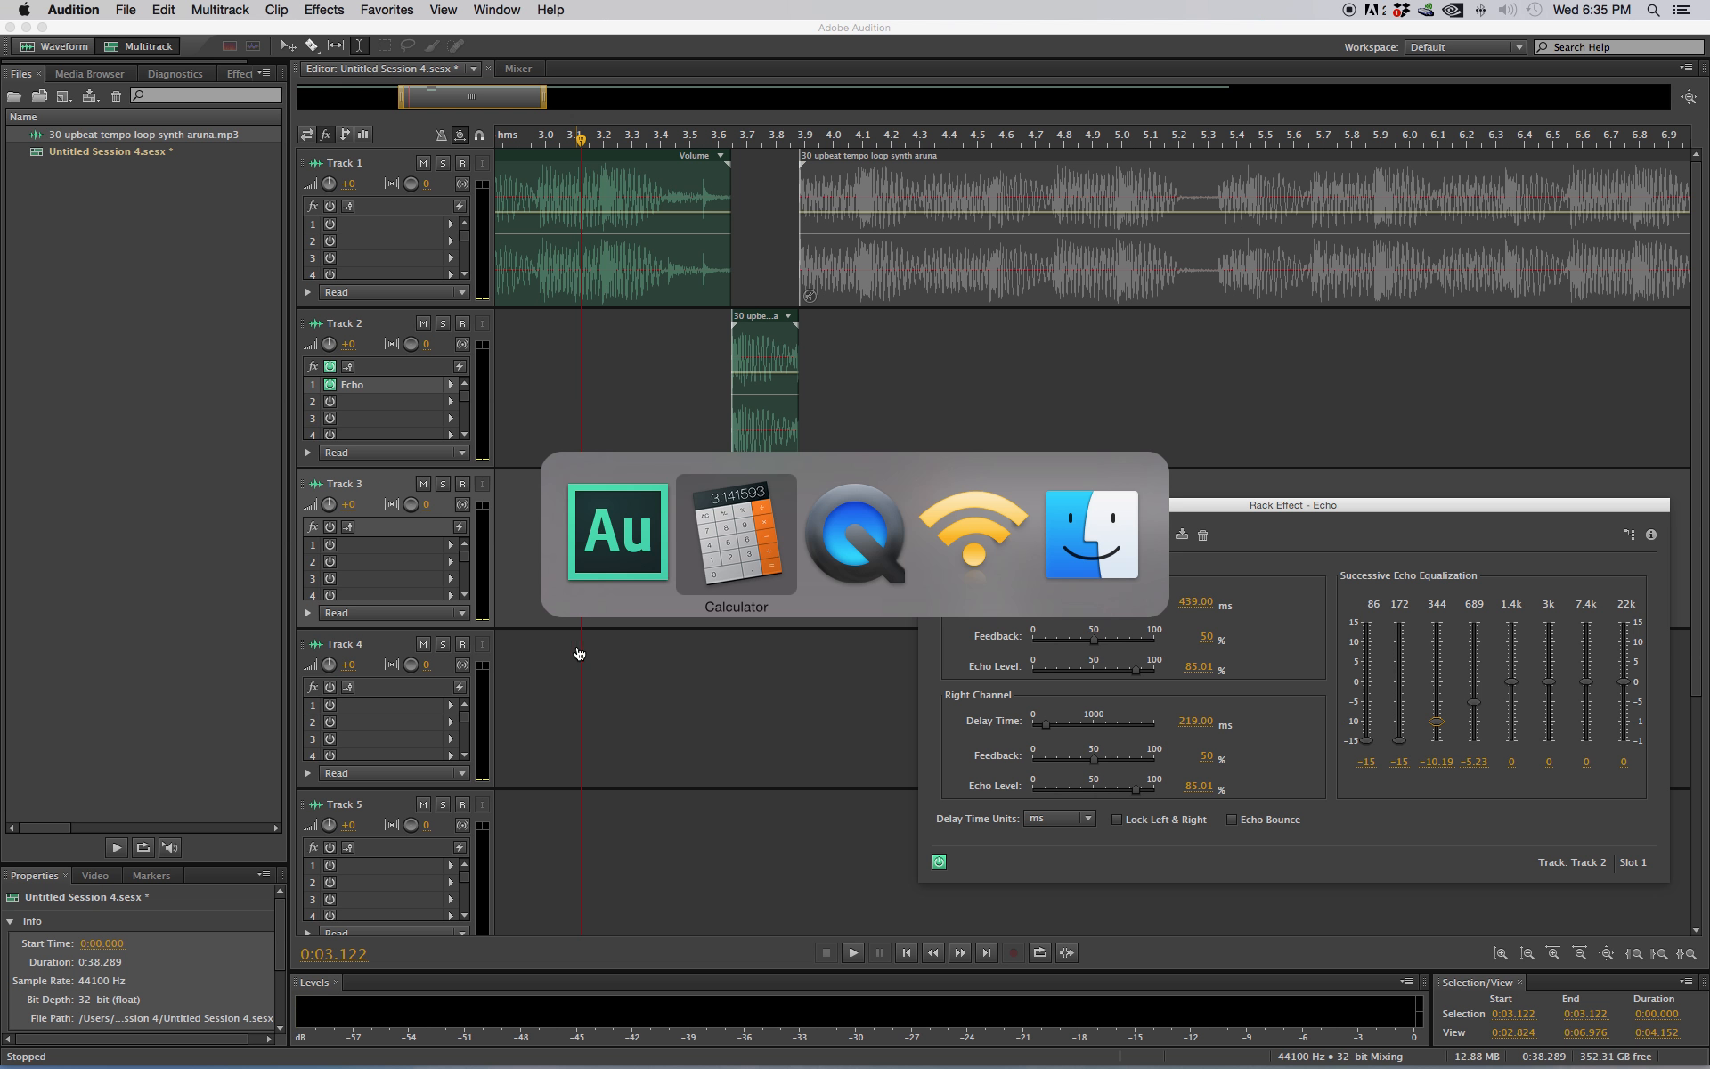
left_click(775, 573)
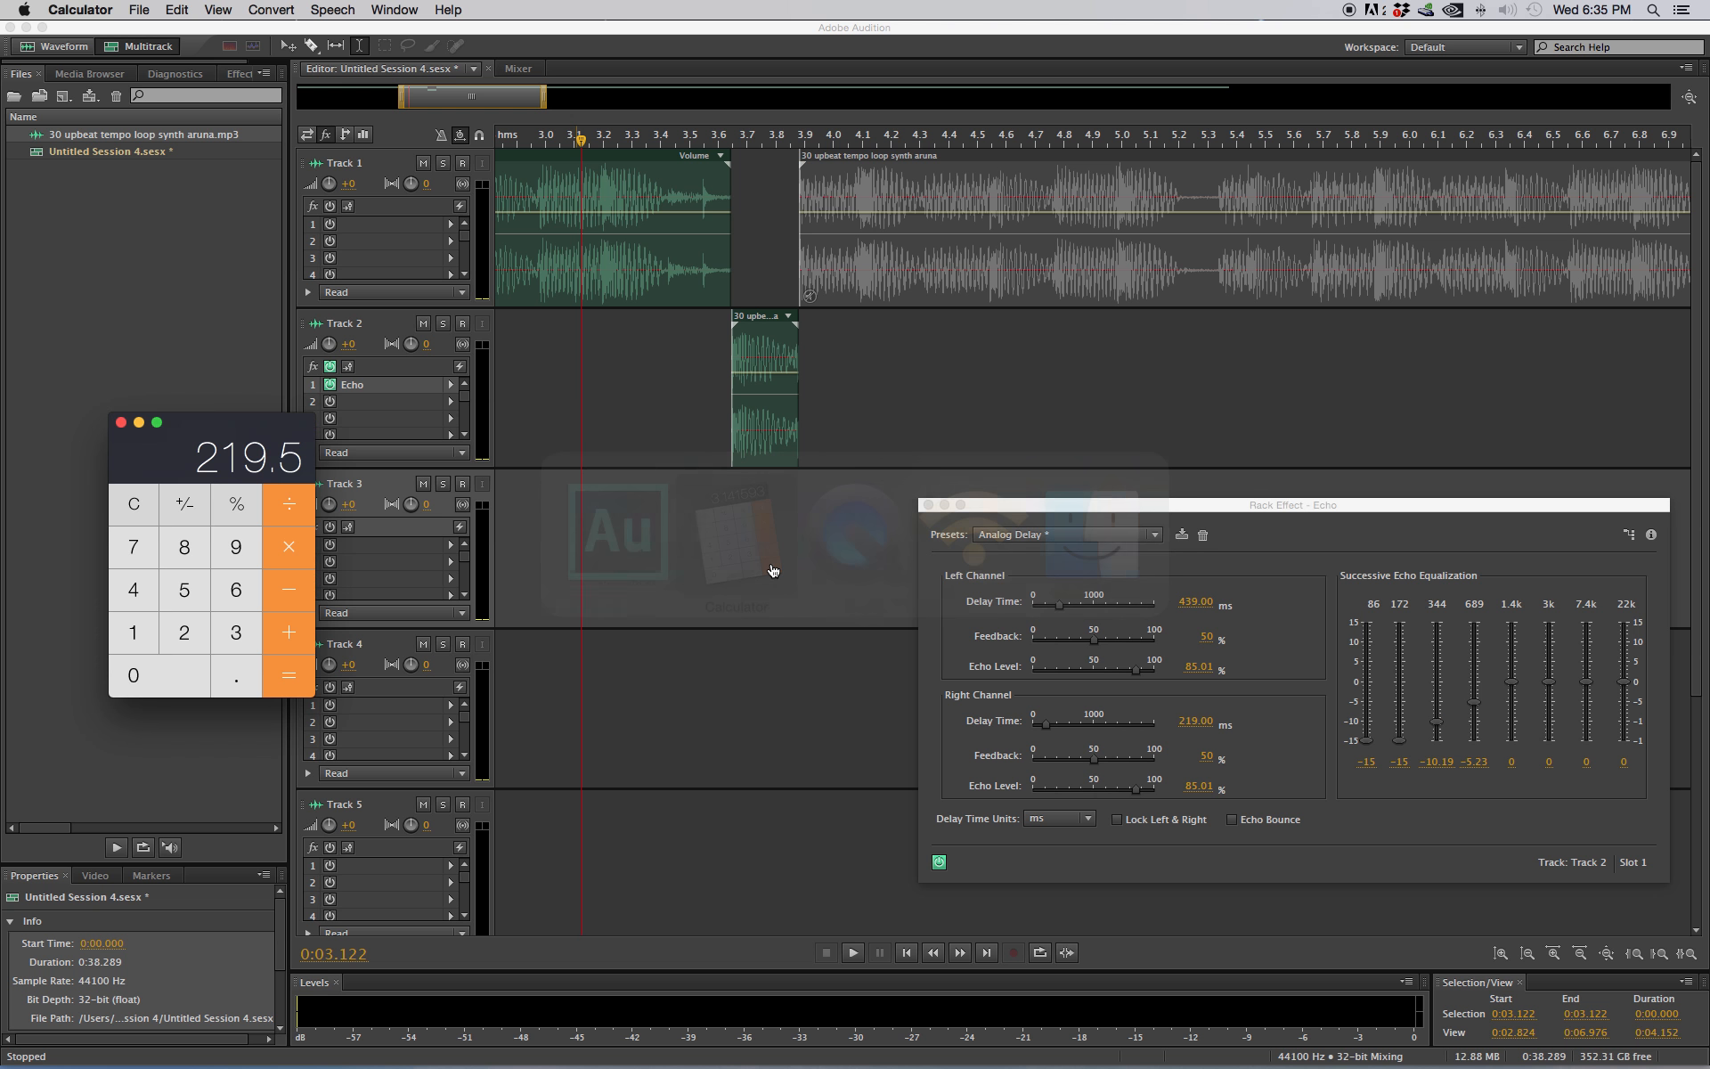
left_click(288, 515)
left_click(185, 633)
left_click(278, 673)
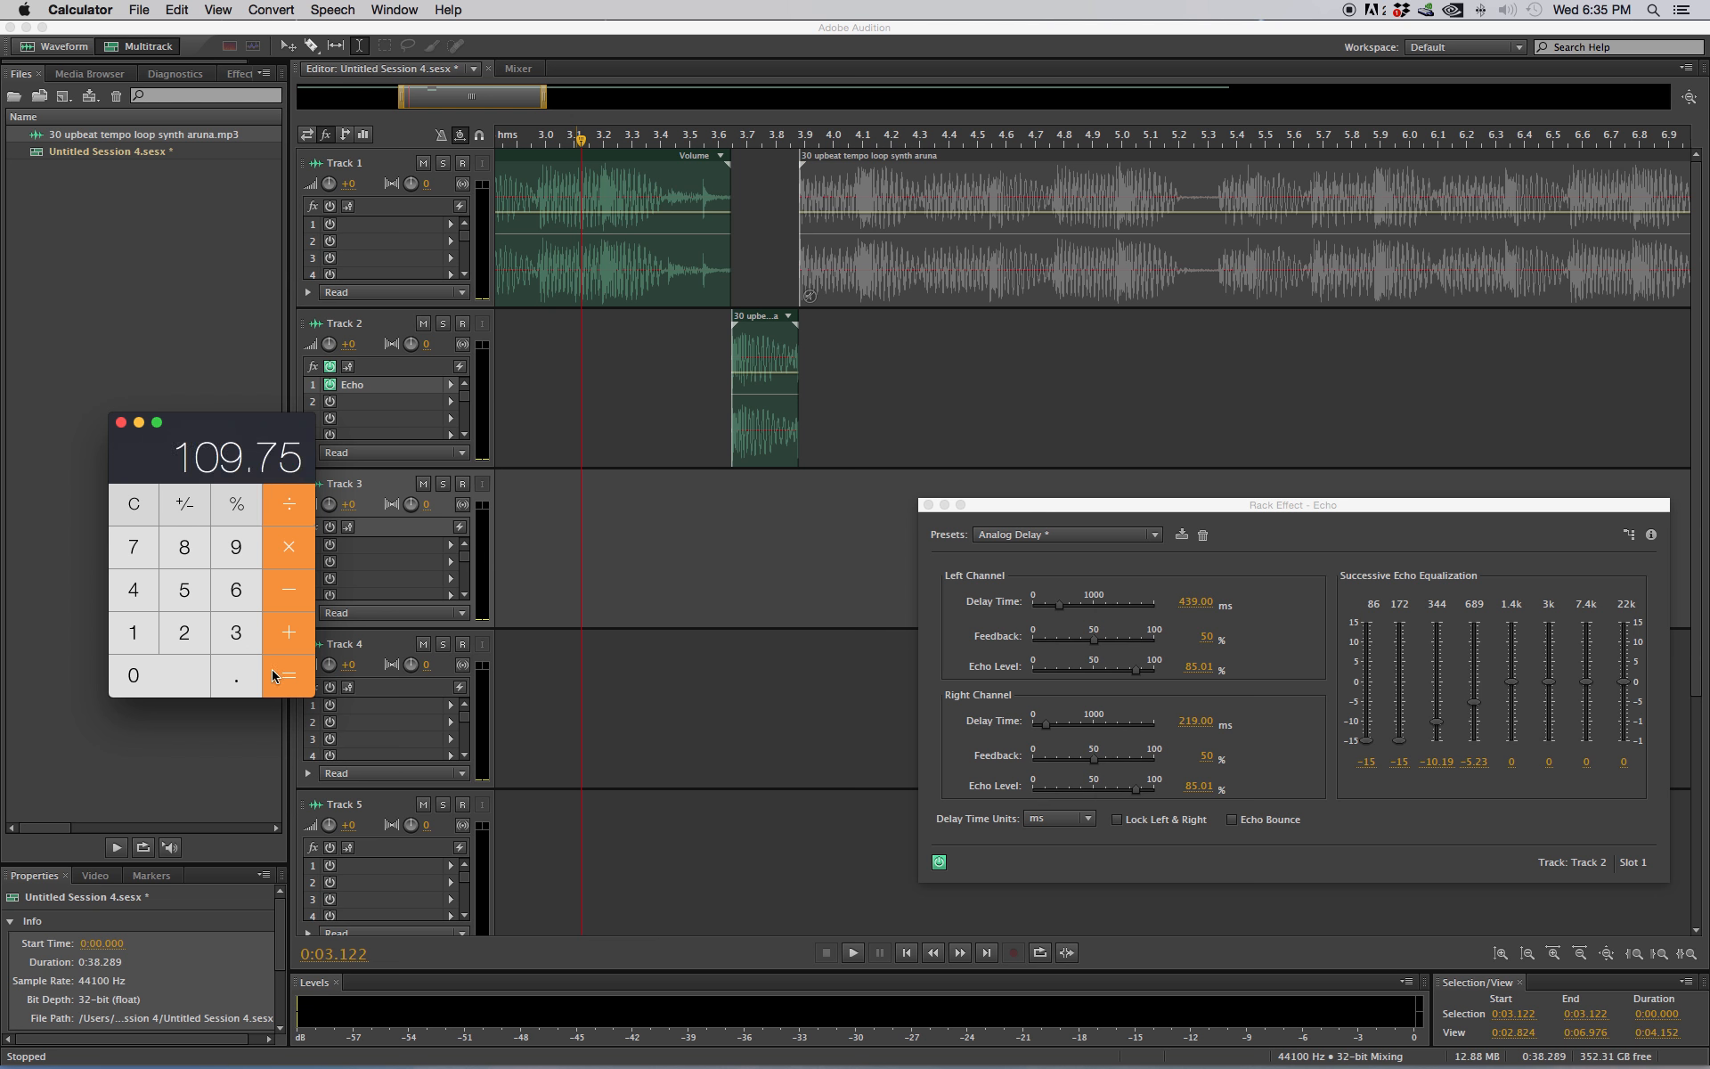
Step: Switch back to Adobe Audition, set the left channel's echo delay time to 109 ms, and play from about 3.12 and 2.87 seconds
left_click(729, 612)
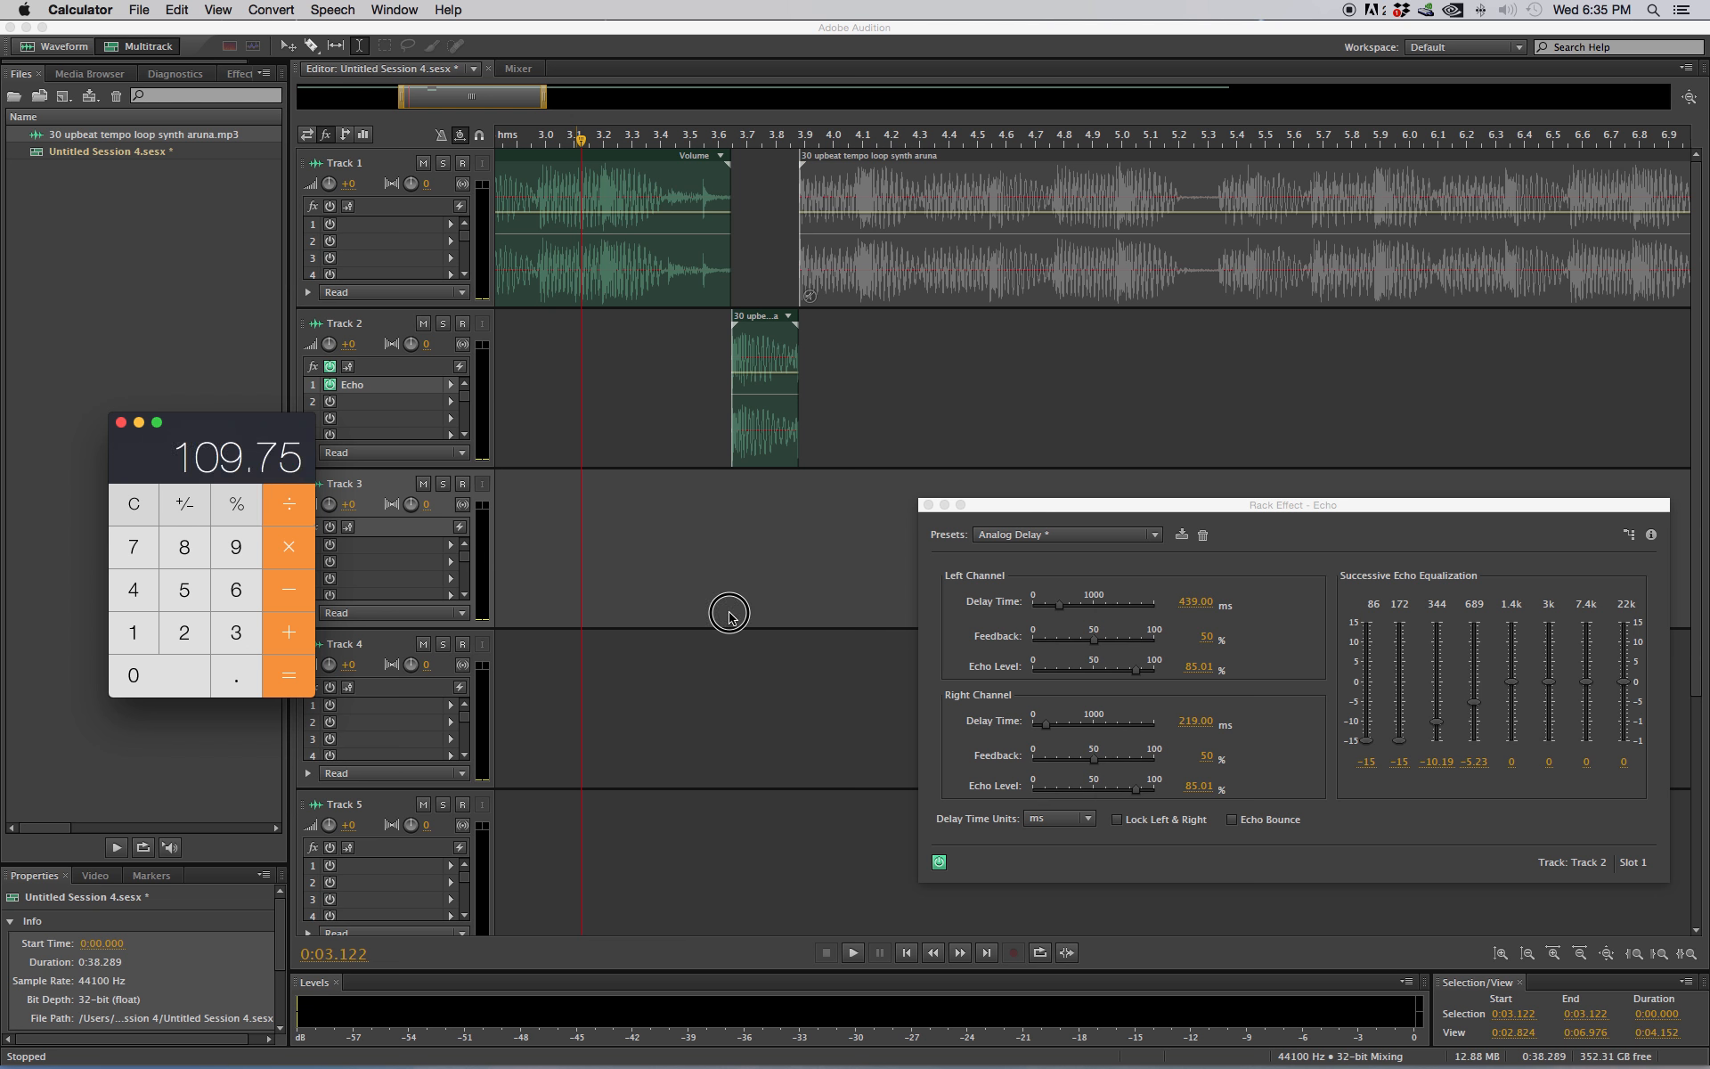
left_click(1195, 602)
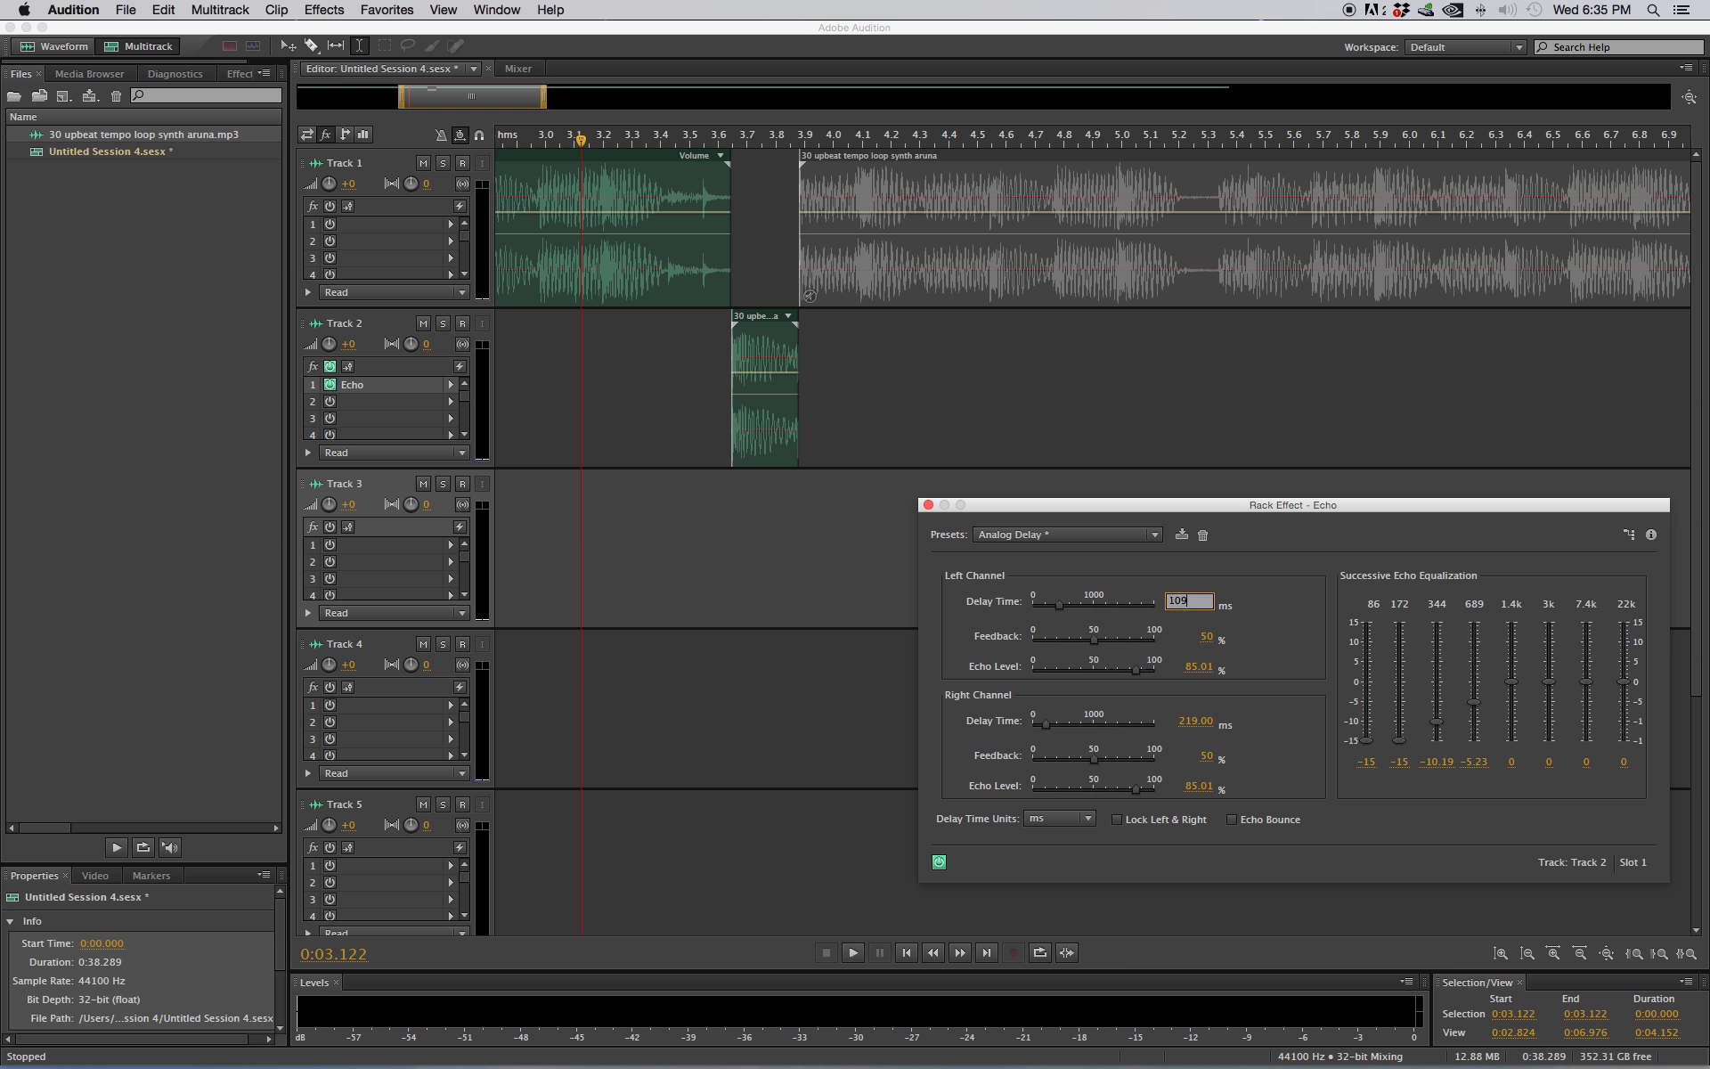
key("Return")
key("space")
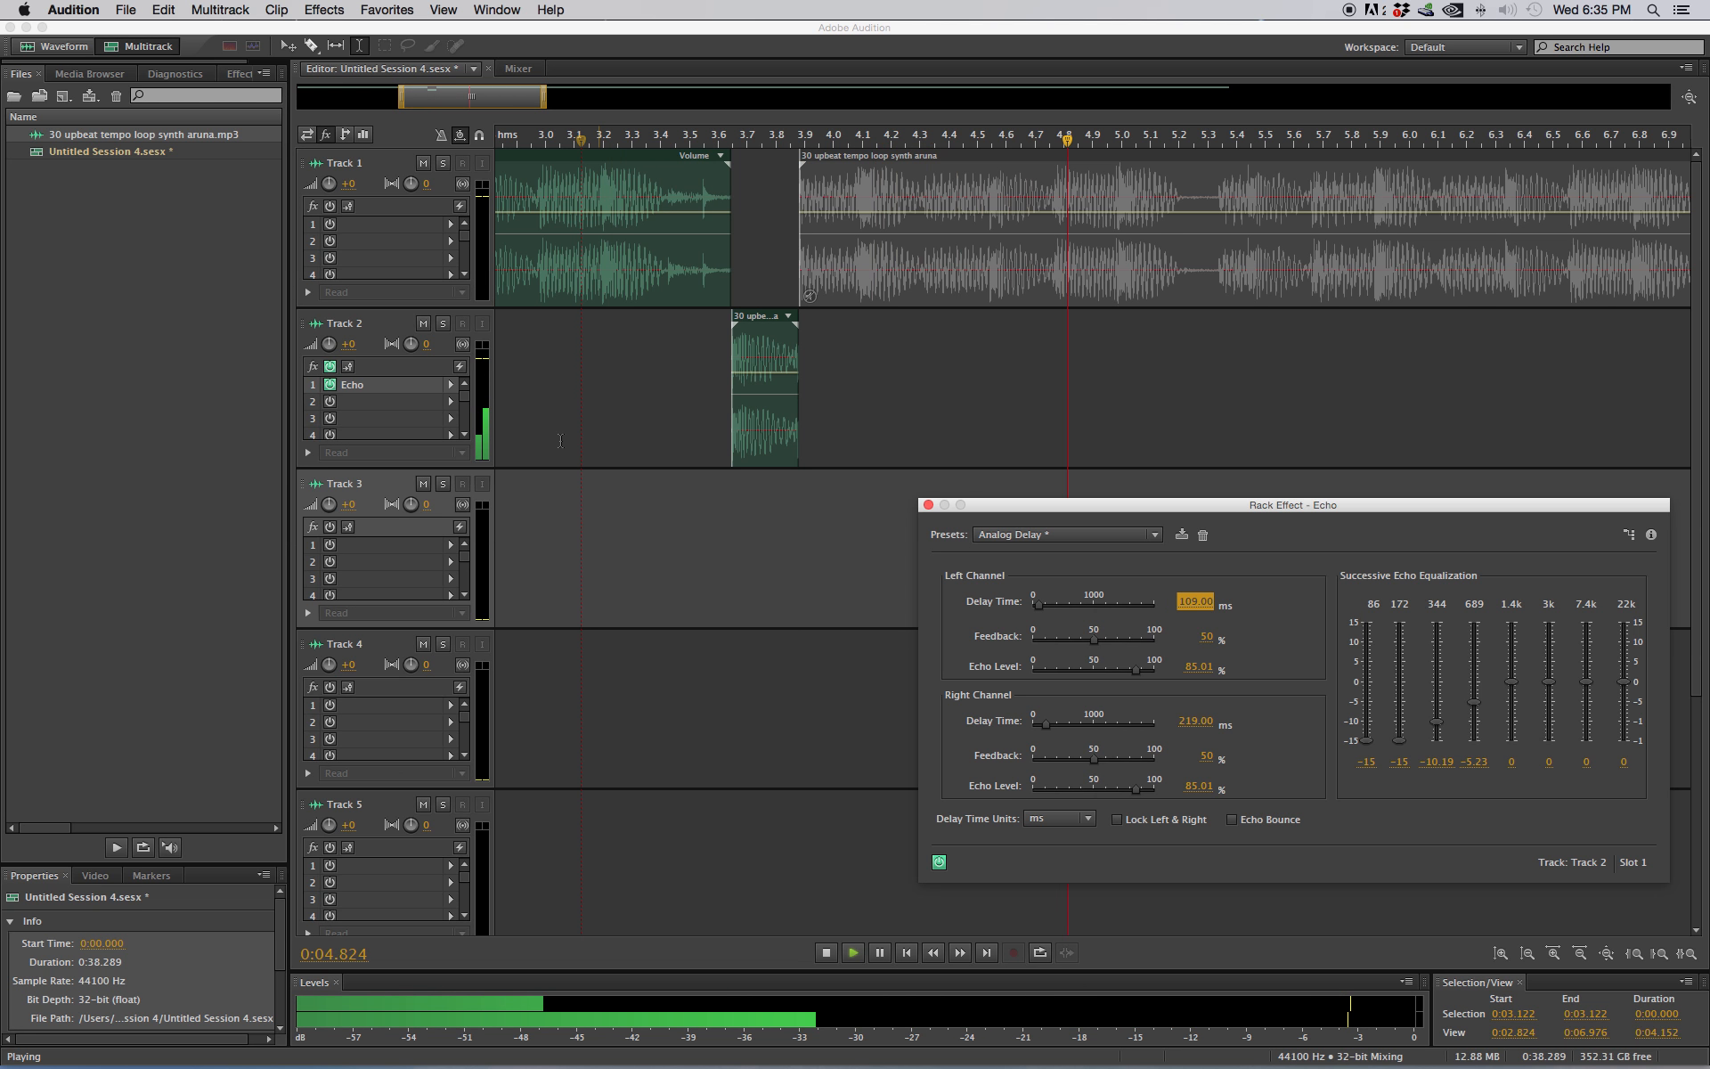
left_click(508, 378)
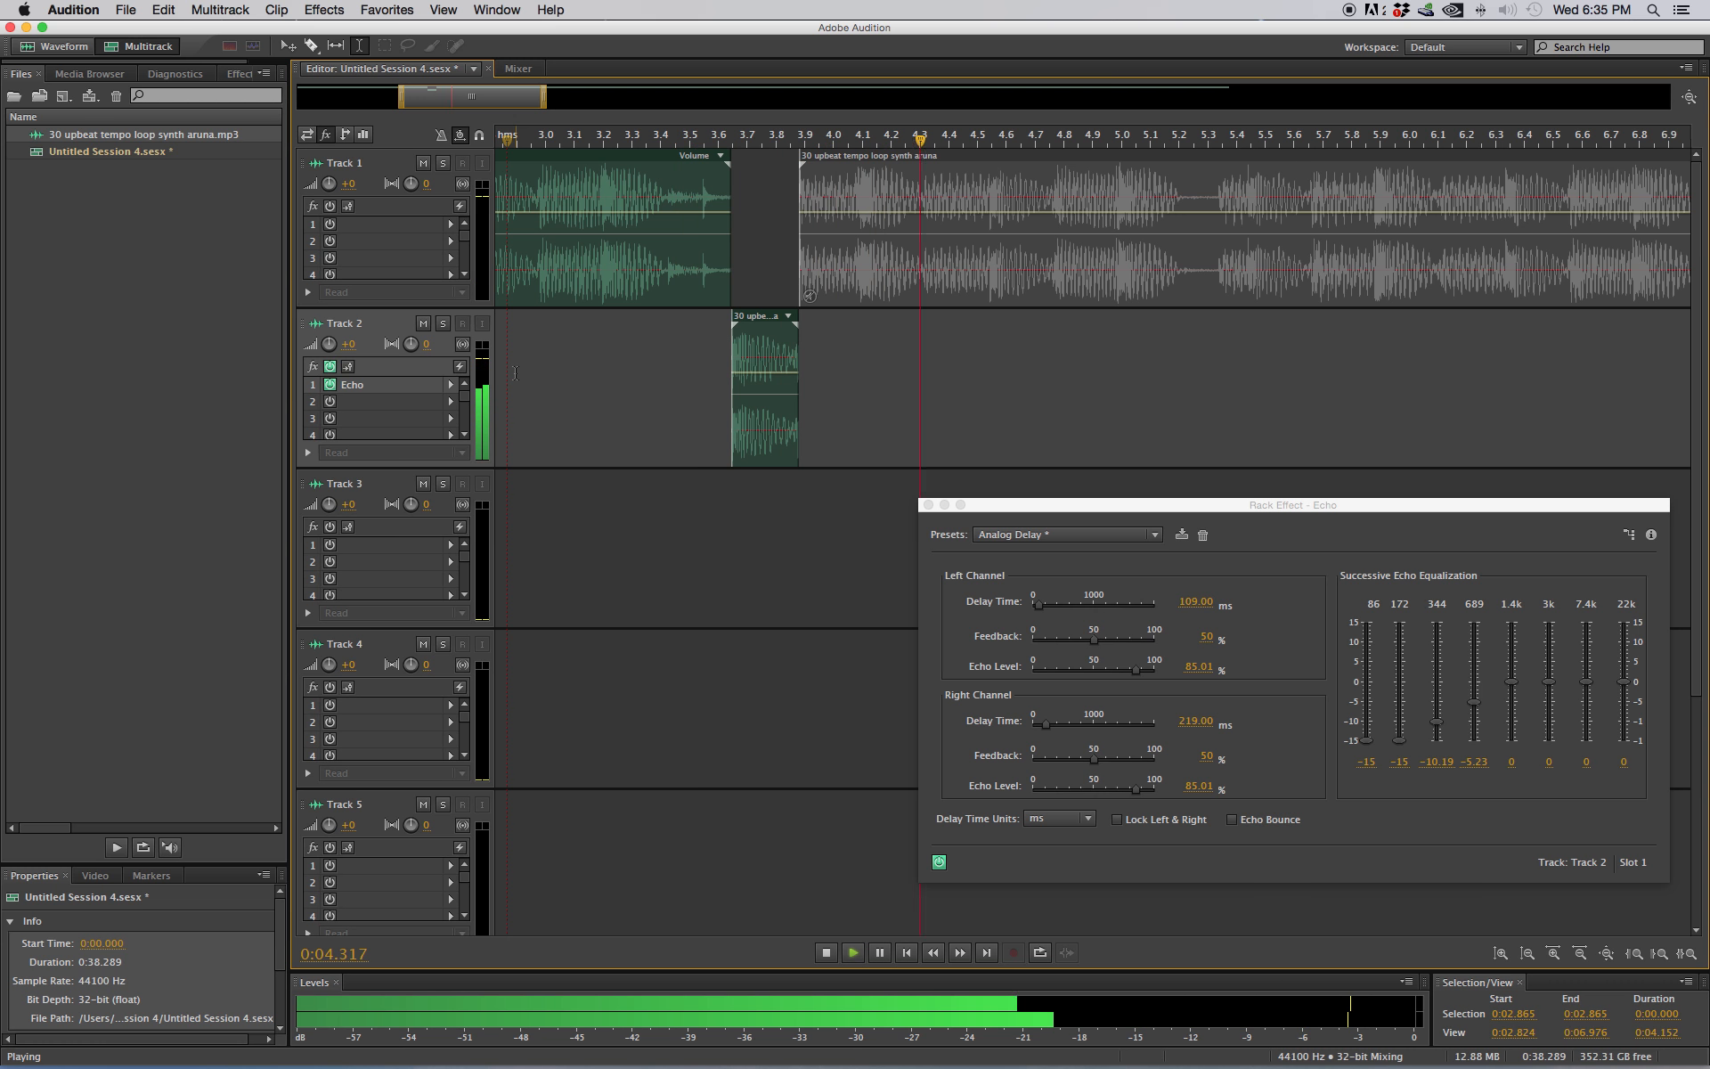
key("space")
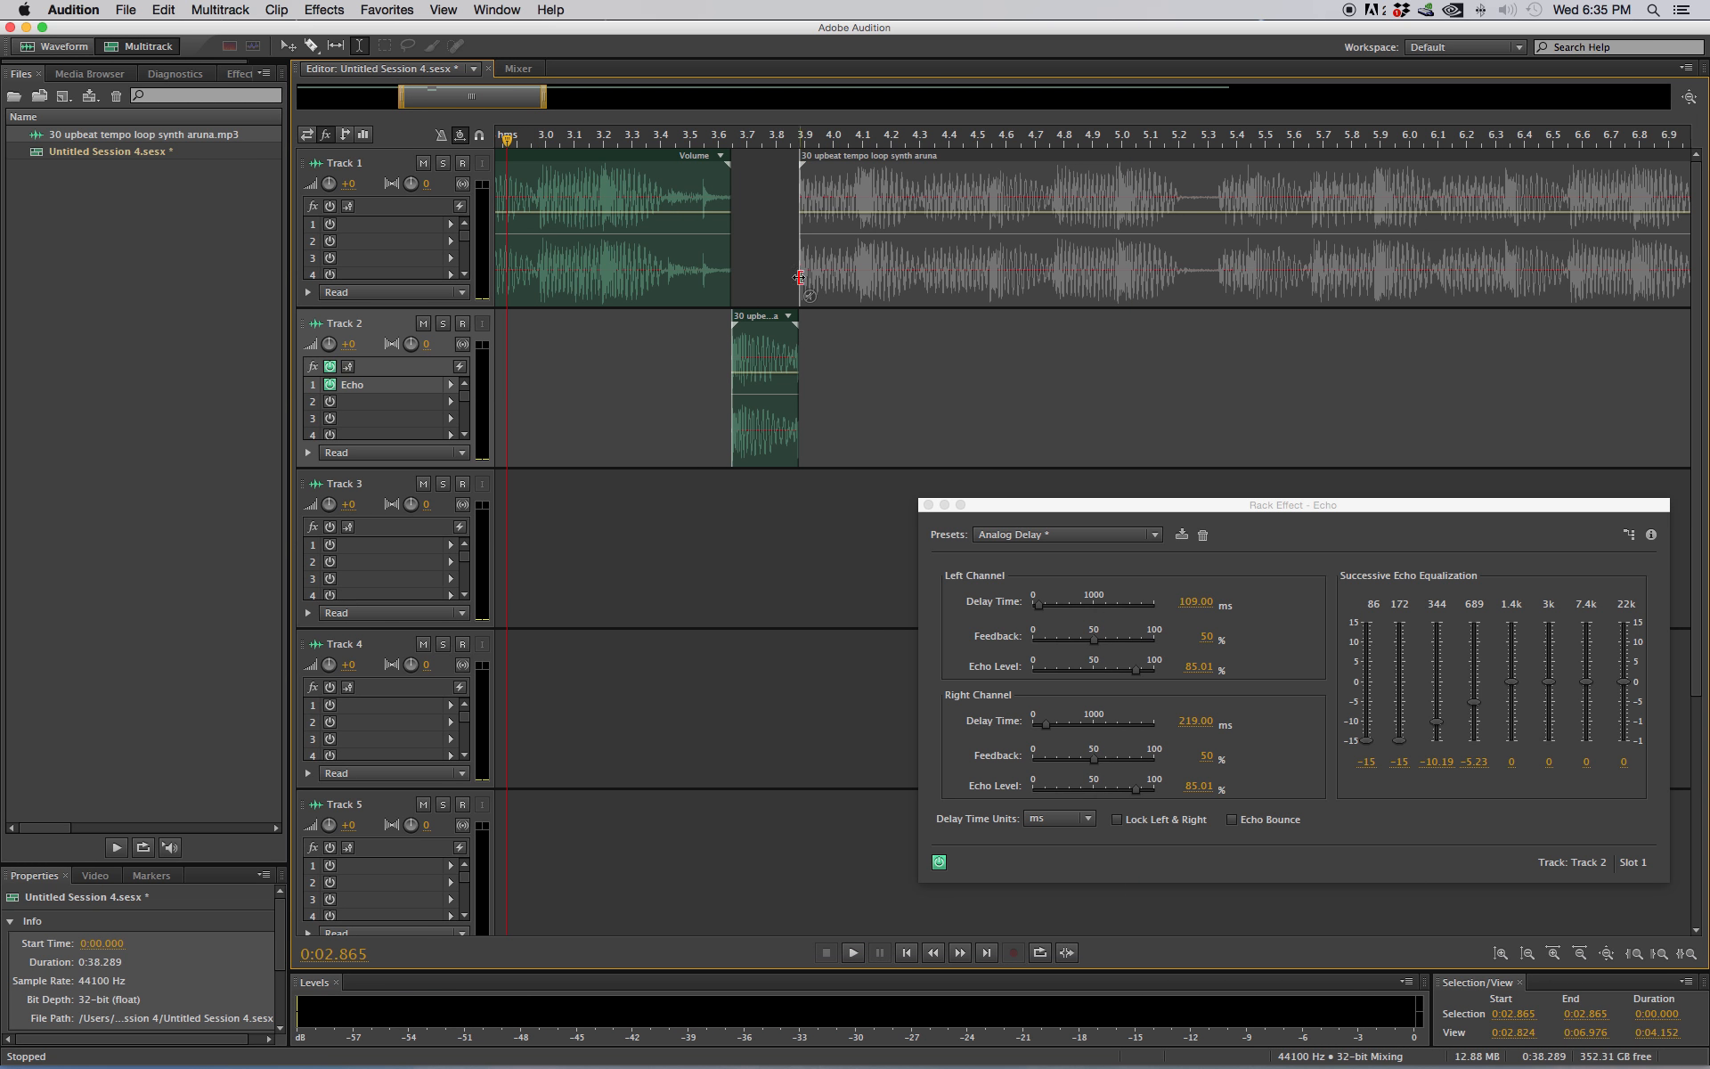
Step: Trim the start of the muted Track 1 clip to about 4.07 seconds and unmute the clip
left_click_drag(799, 277, 853, 283)
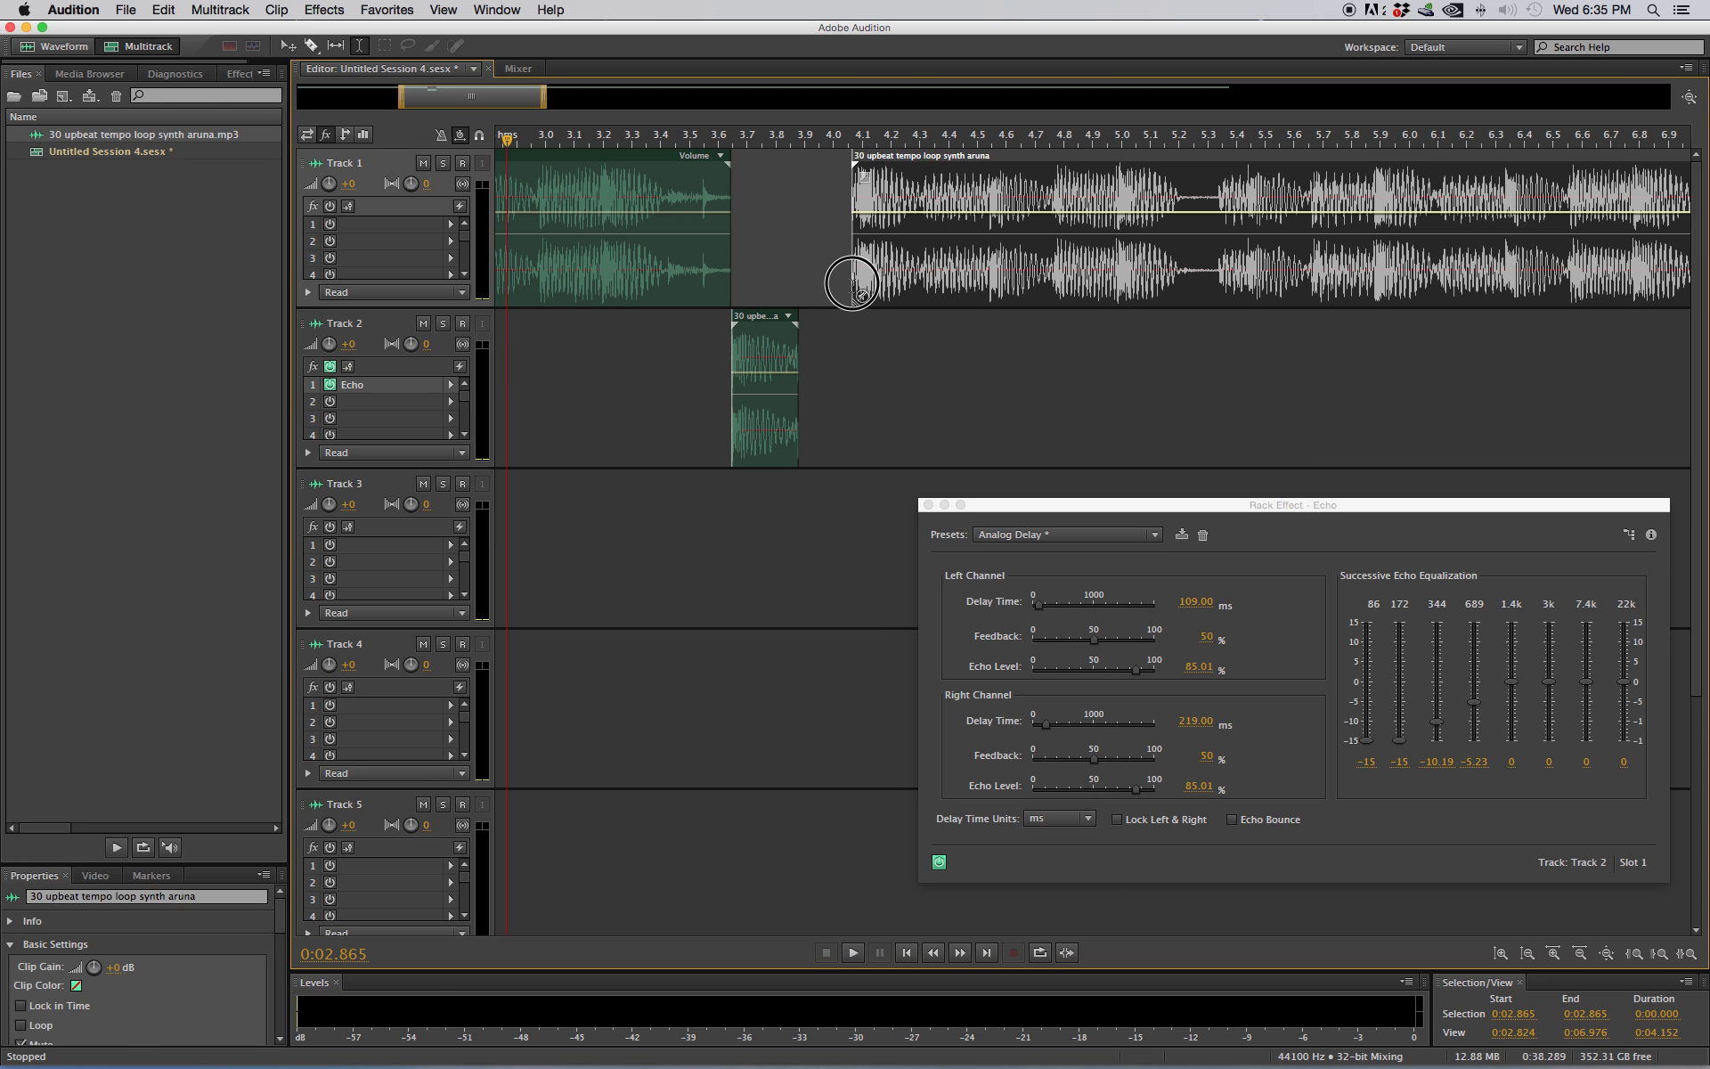
right_click(976, 282)
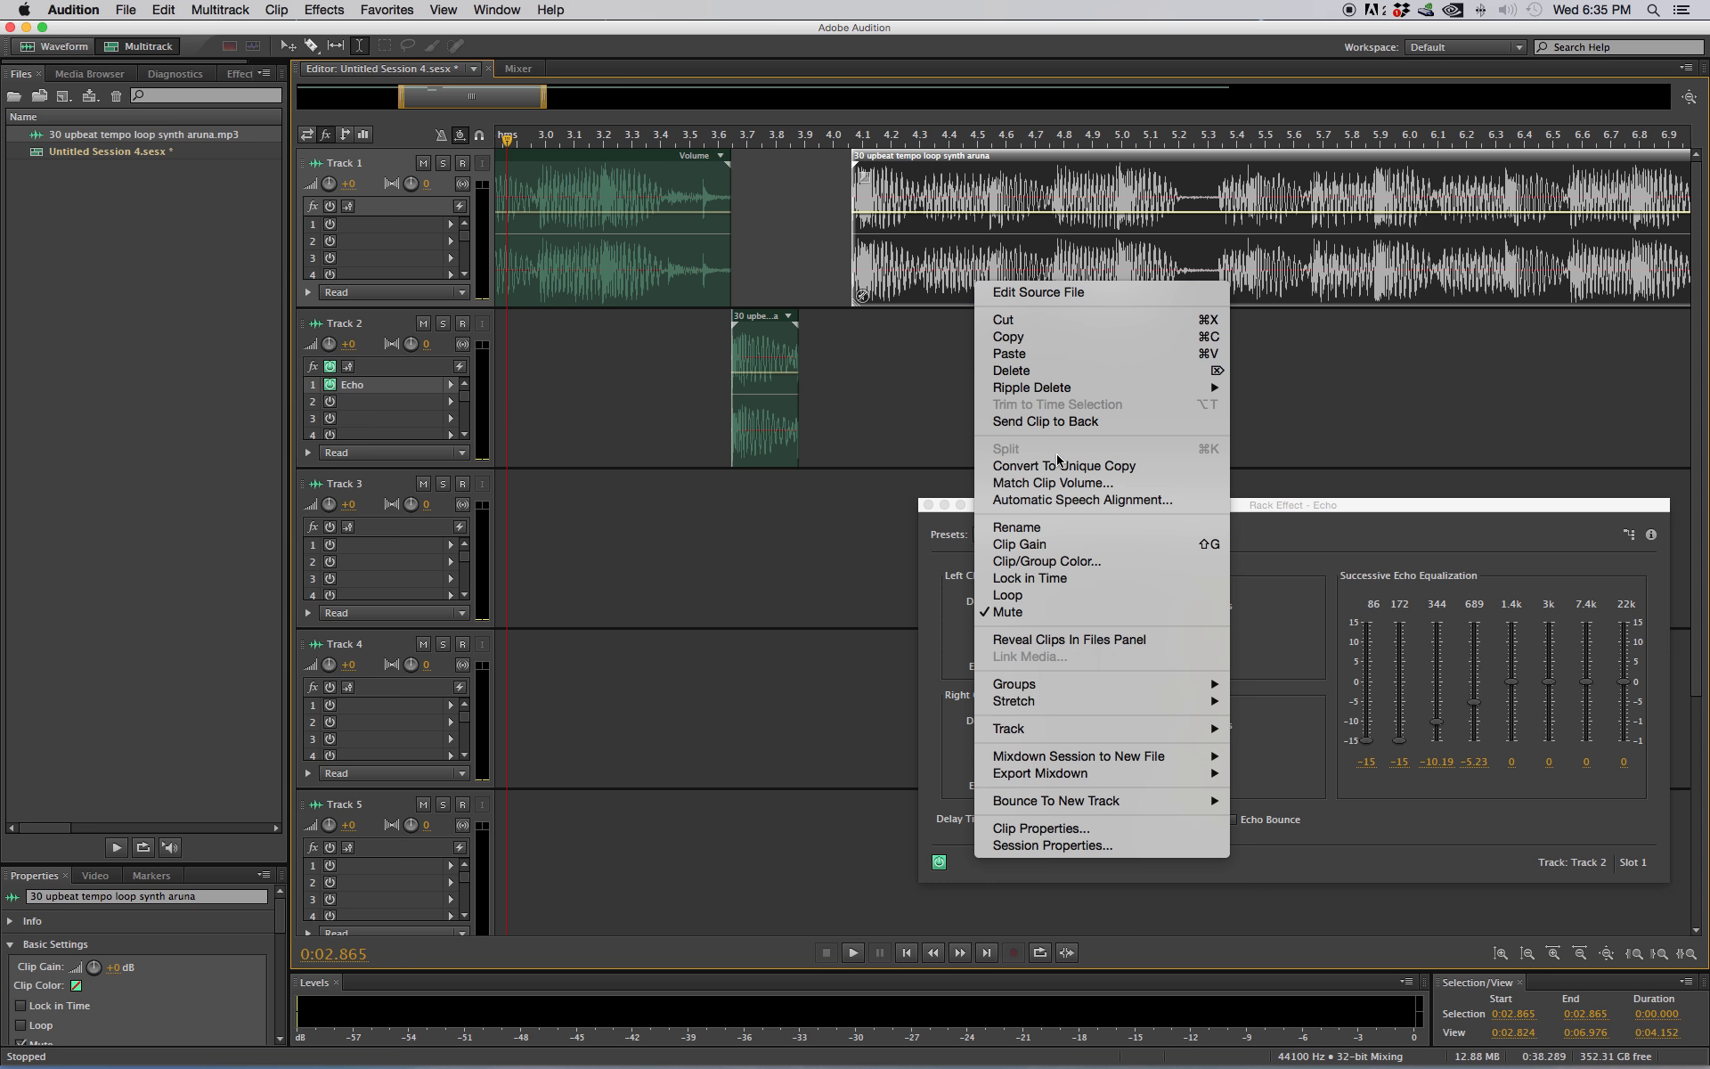
left_click(1068, 616)
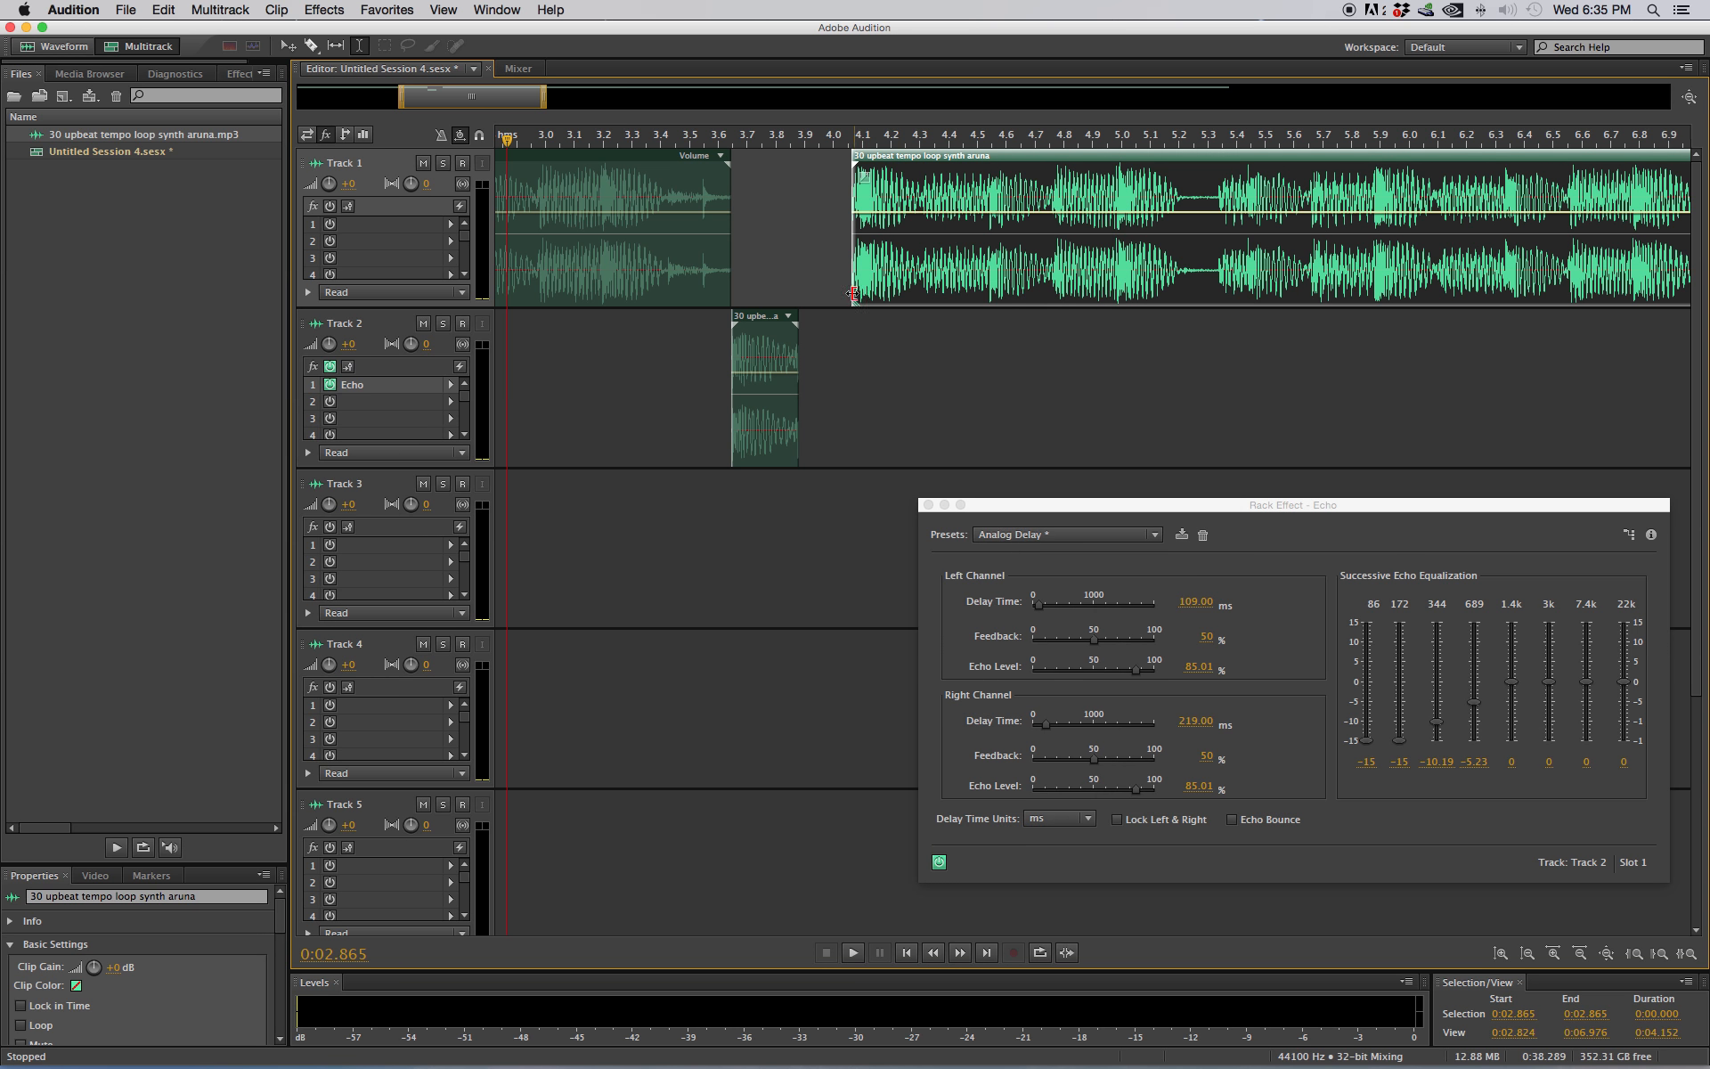
Step: Trim the start of the second Track 1 clip to about 4.3 seconds, play the transition, and trim it further to about 4.53 seconds
left_click_drag(852, 293, 918, 292)
key("space")
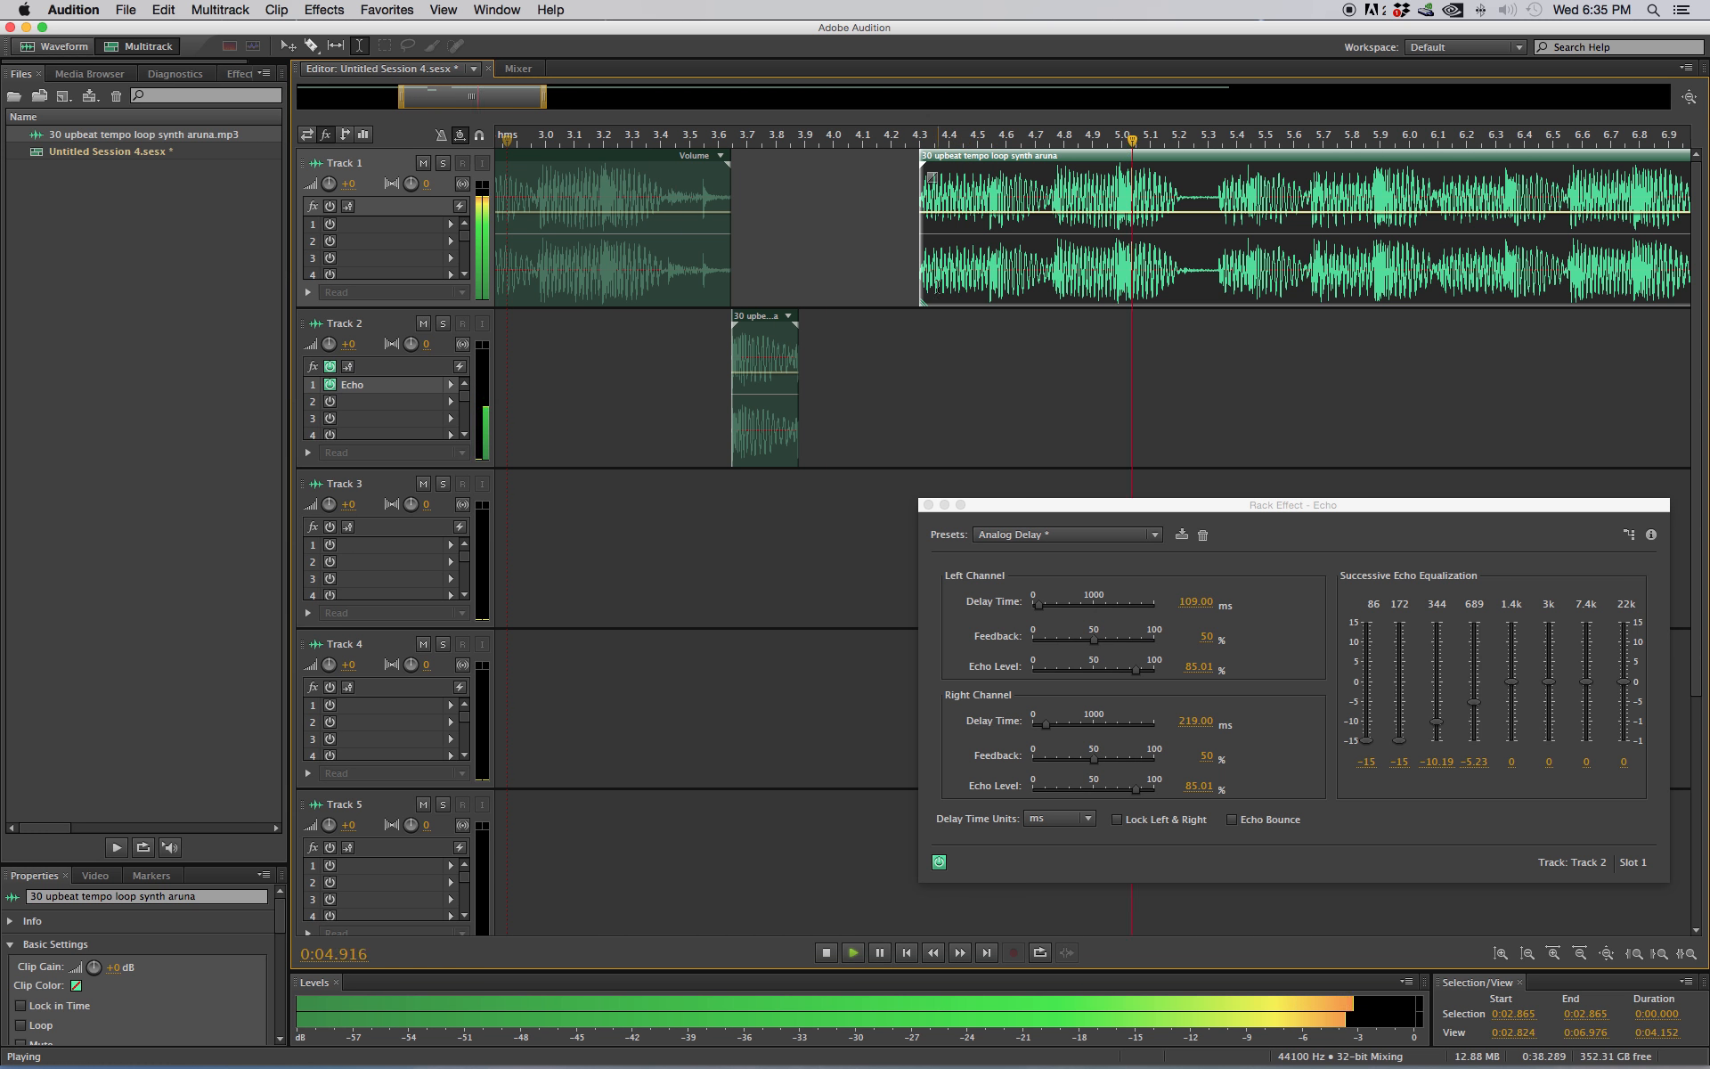
key("space")
left_click_drag(922, 292, 987, 294)
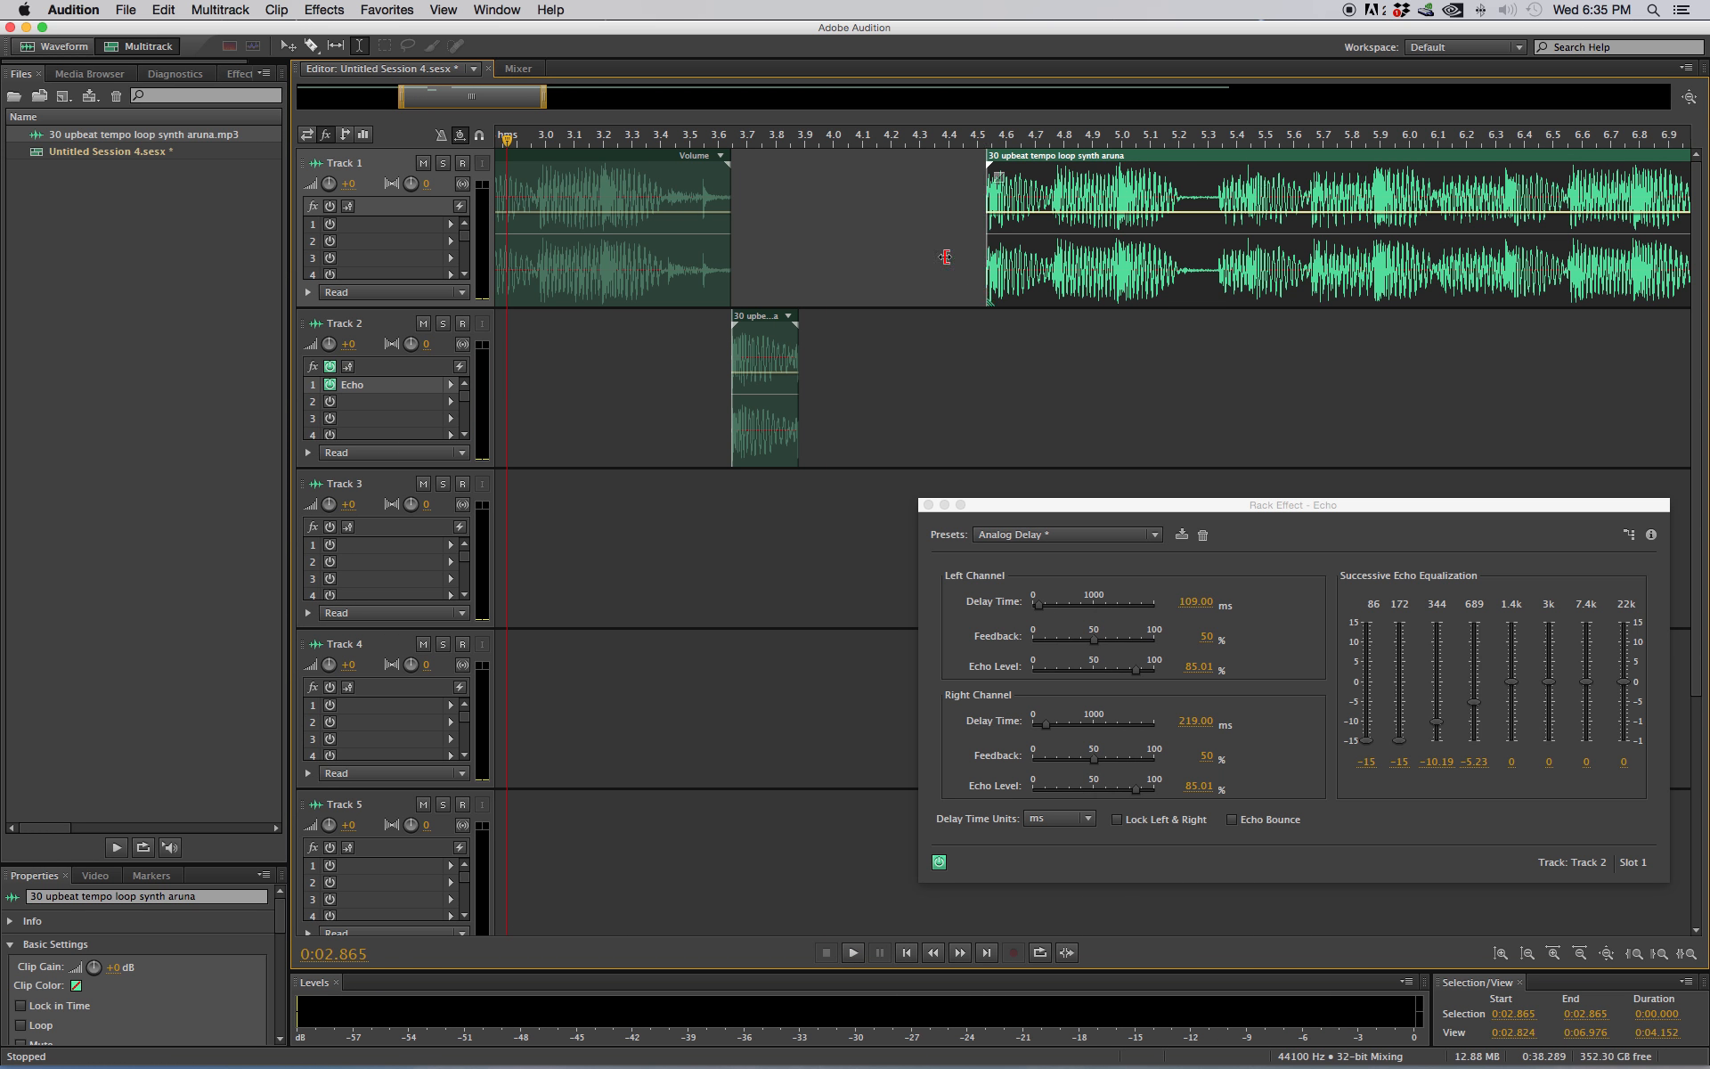
Step: Play the session from about 2.22 seconds to hear the echo lead into the second Track 1 clip
left_click_drag(495, 98, 474, 98)
left_click(519, 347)
key("space")
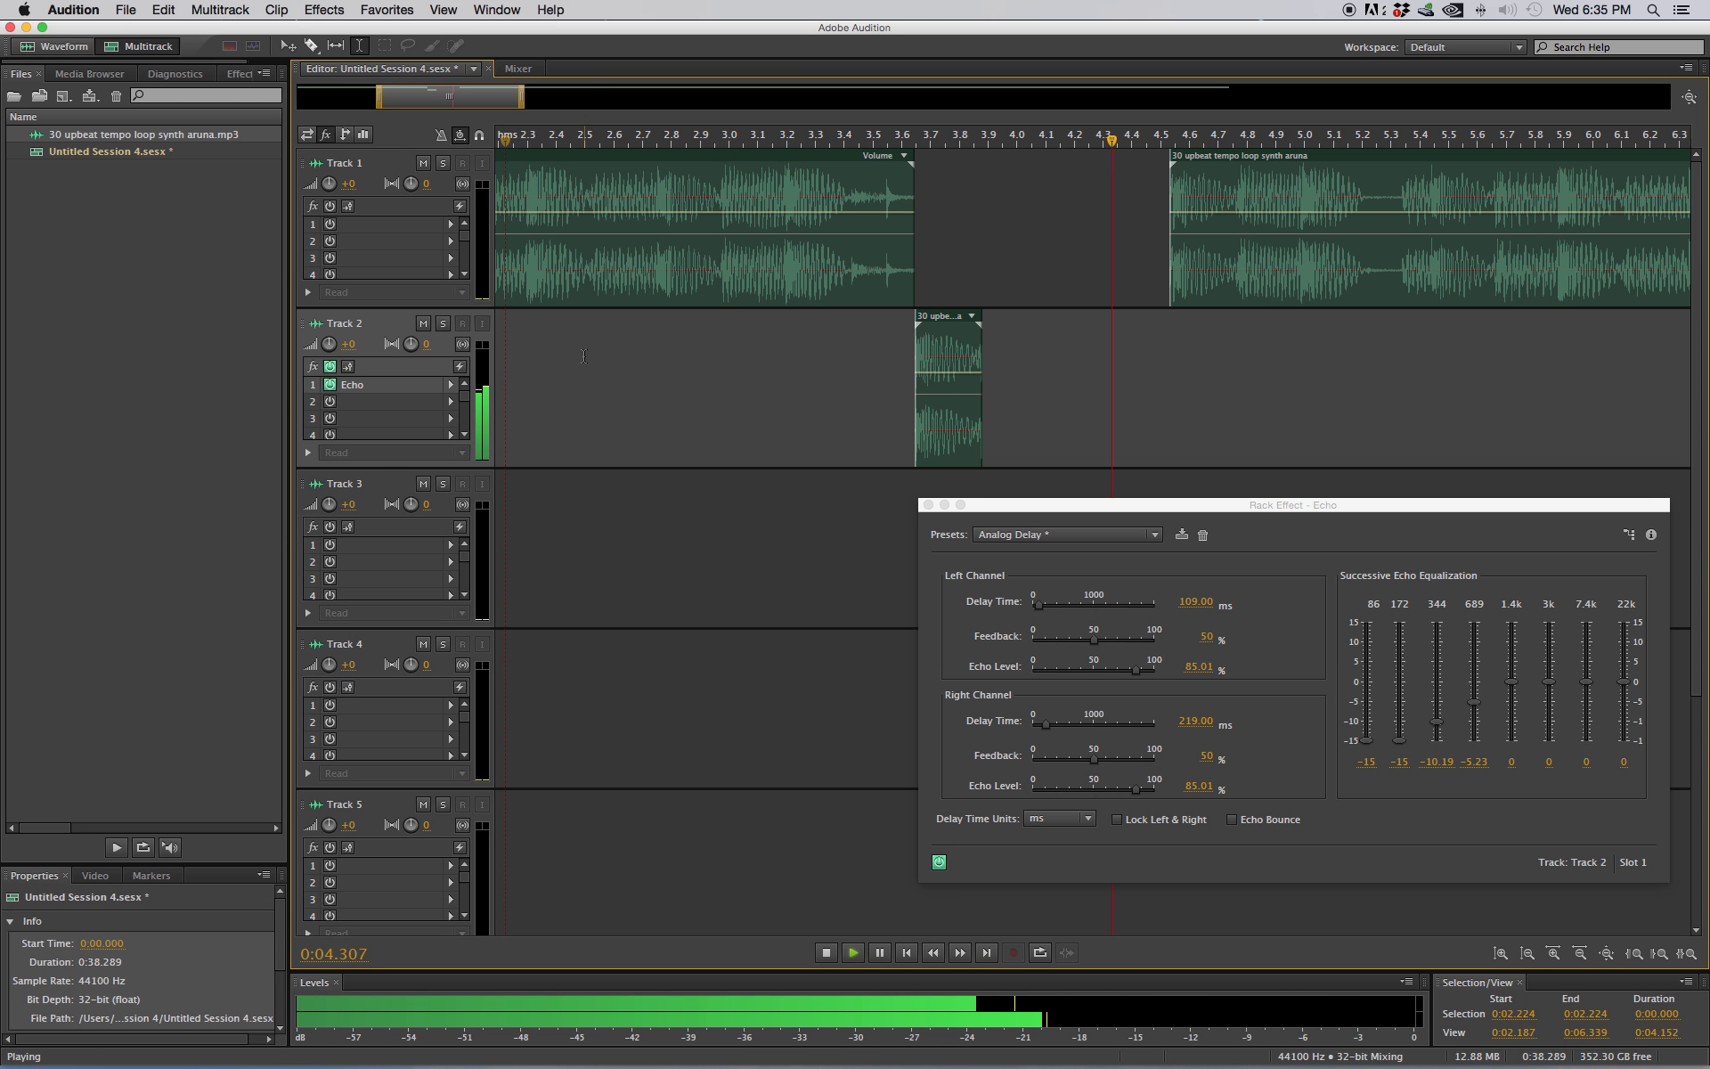
key("space")
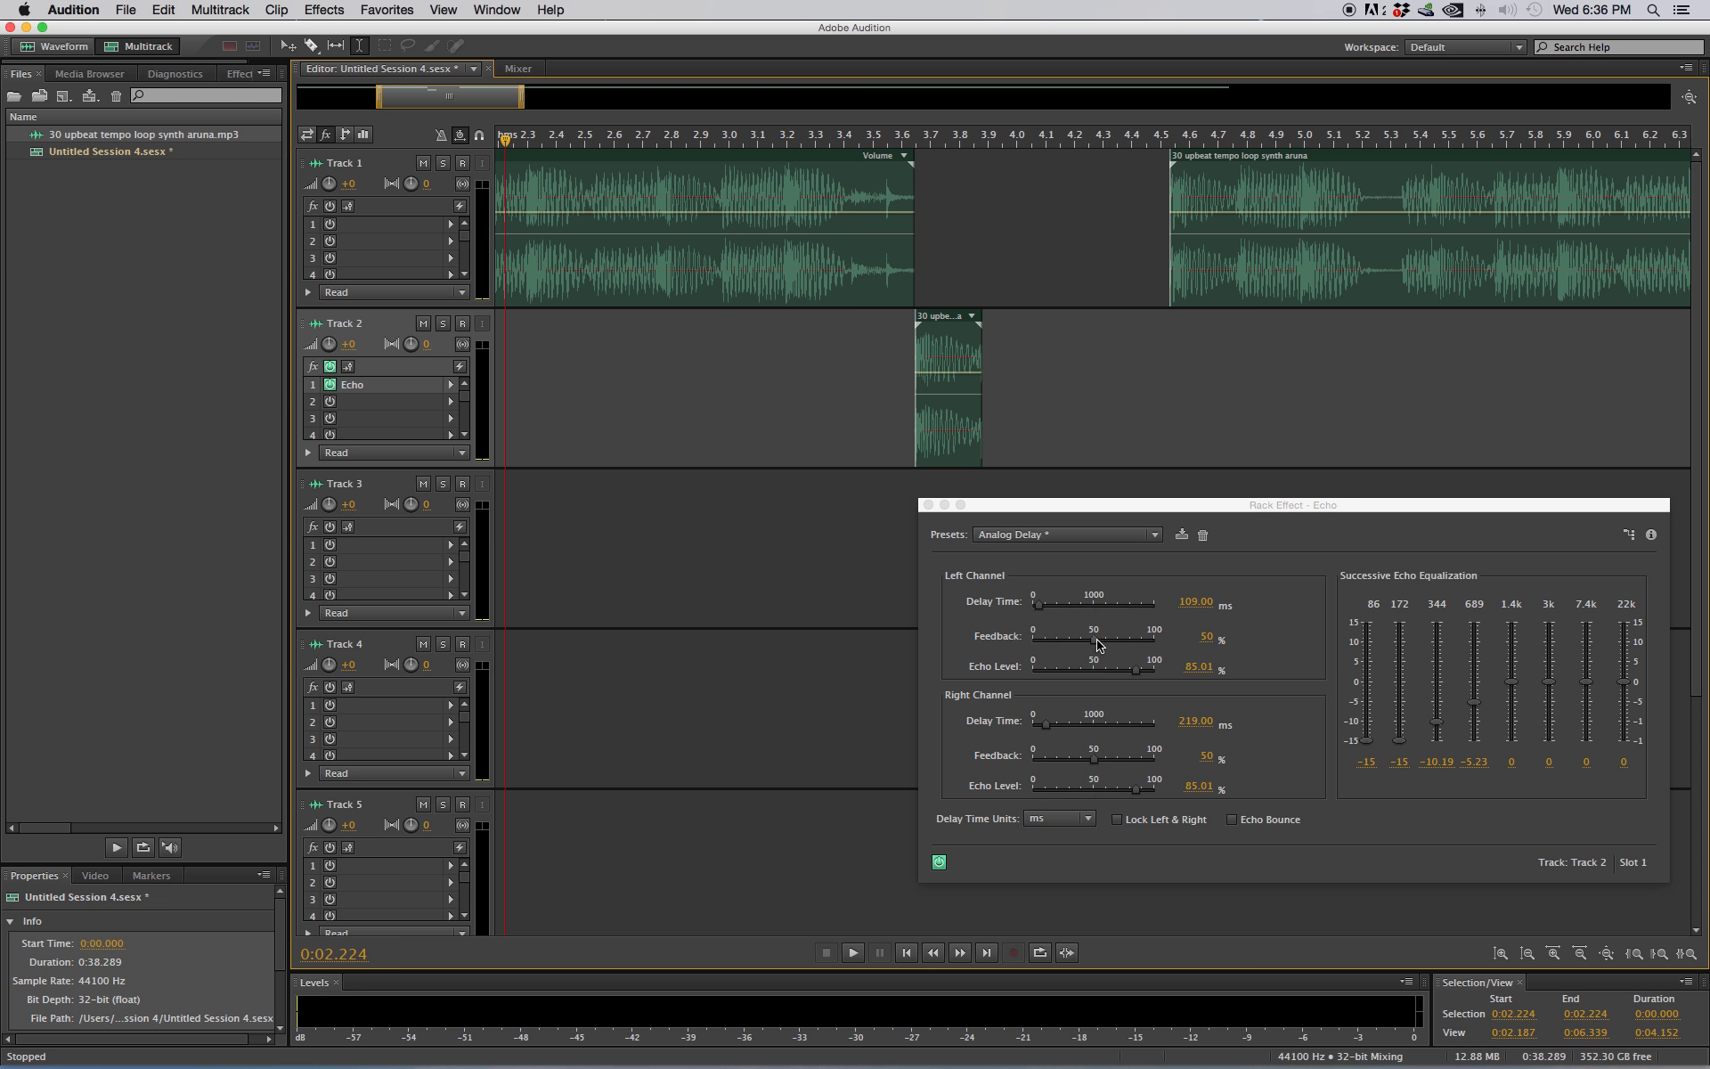
Step: Reduce the echo feedback to about 25.95% for the left channel and 24.89% for the right, and play from about 2.27 seconds
left_click_drag(1099, 644, 1068, 646)
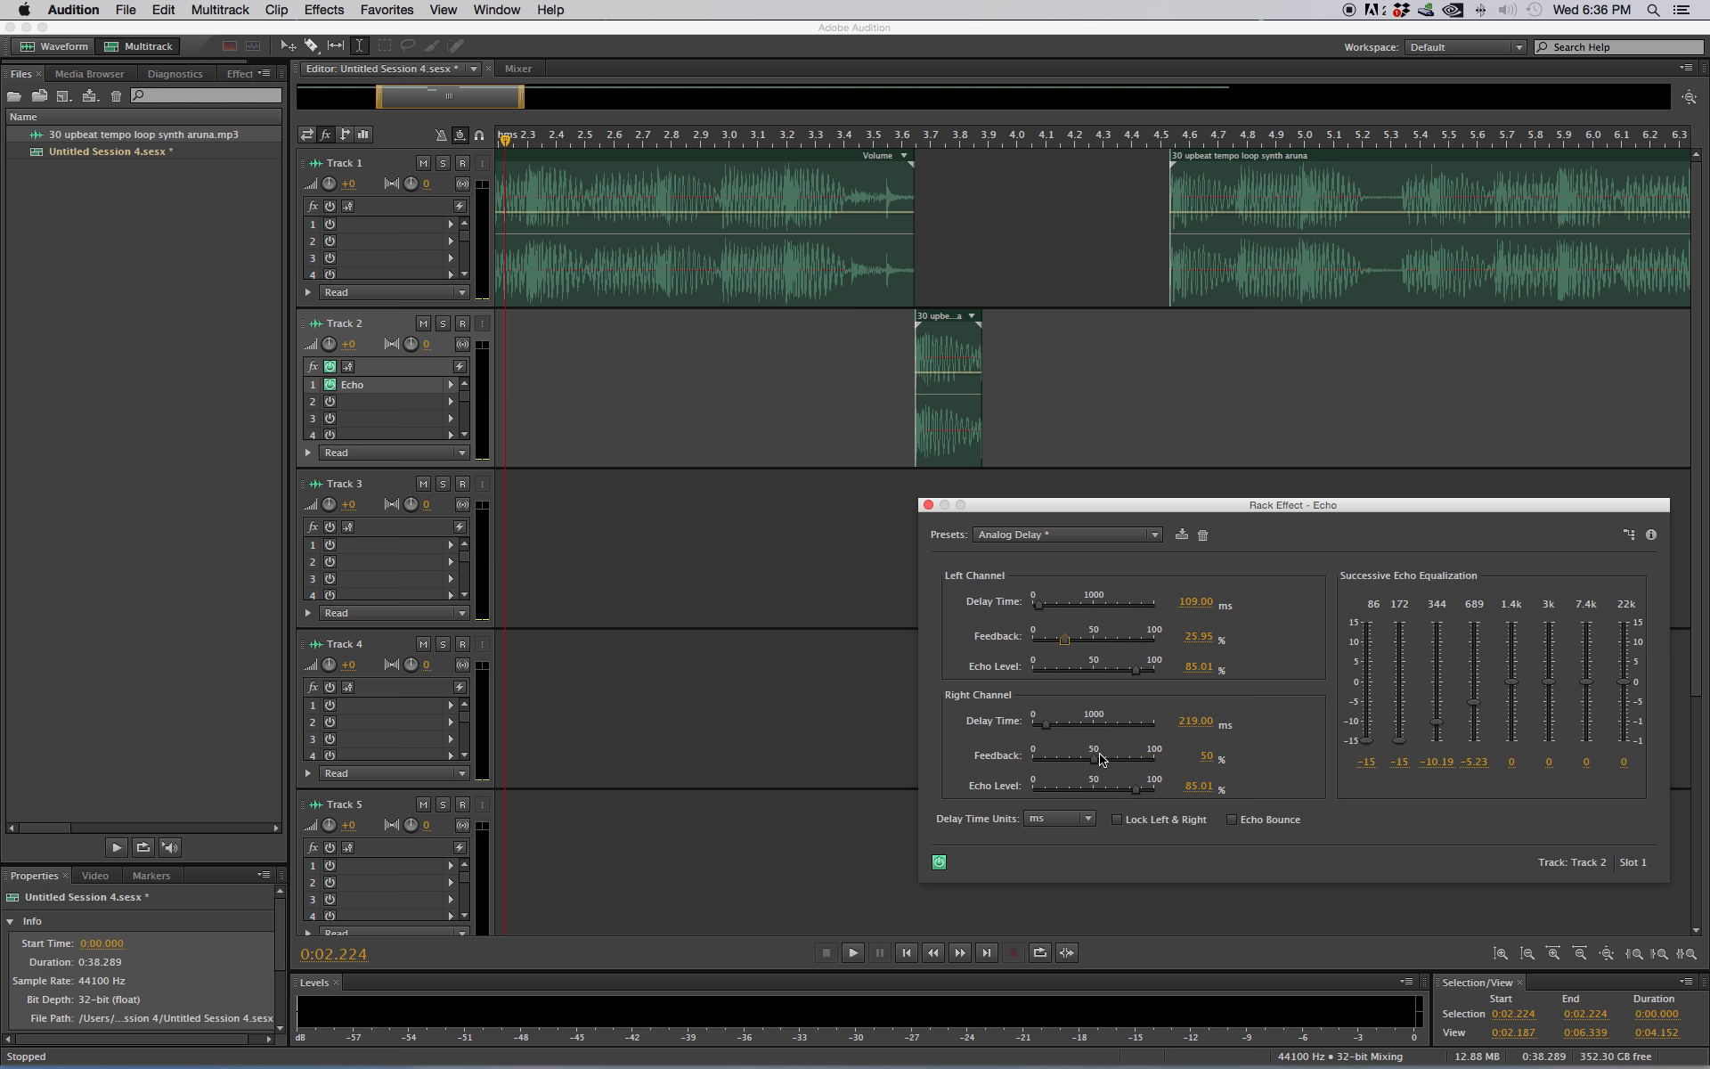
left_click_drag(1101, 758, 1069, 765)
left_click(700, 435)
left_click(518, 347)
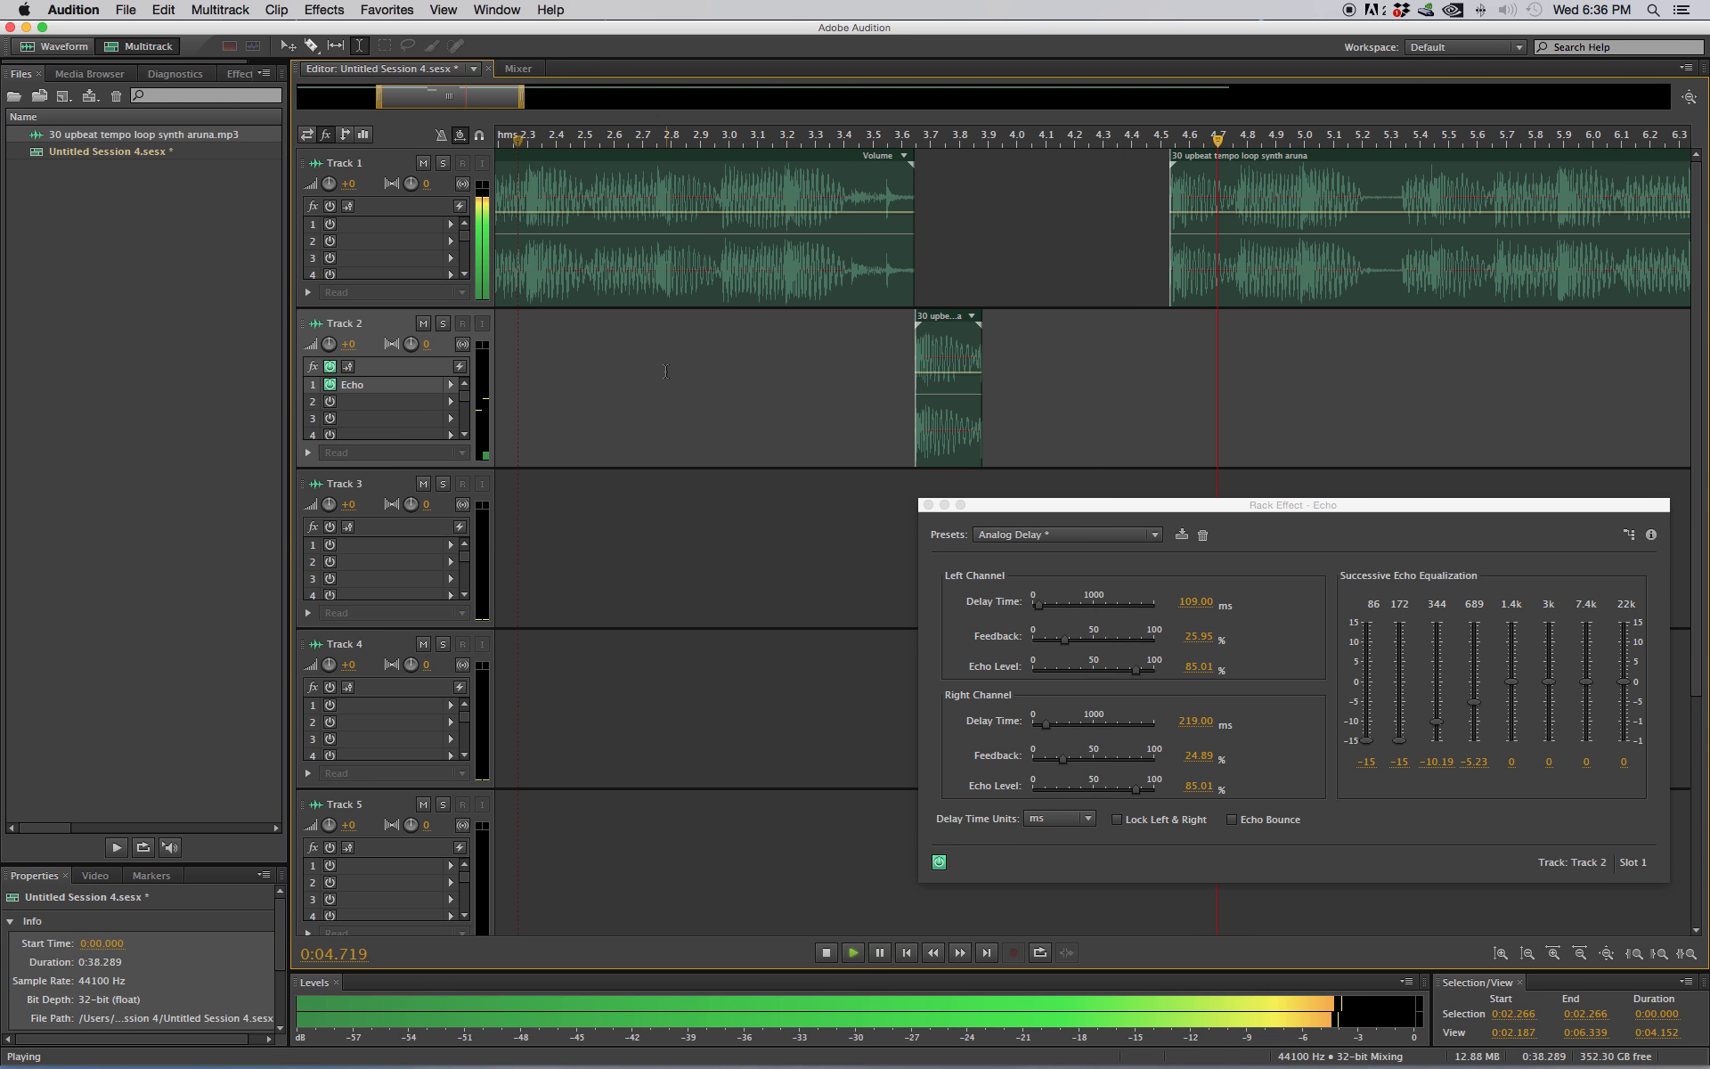
key("space")
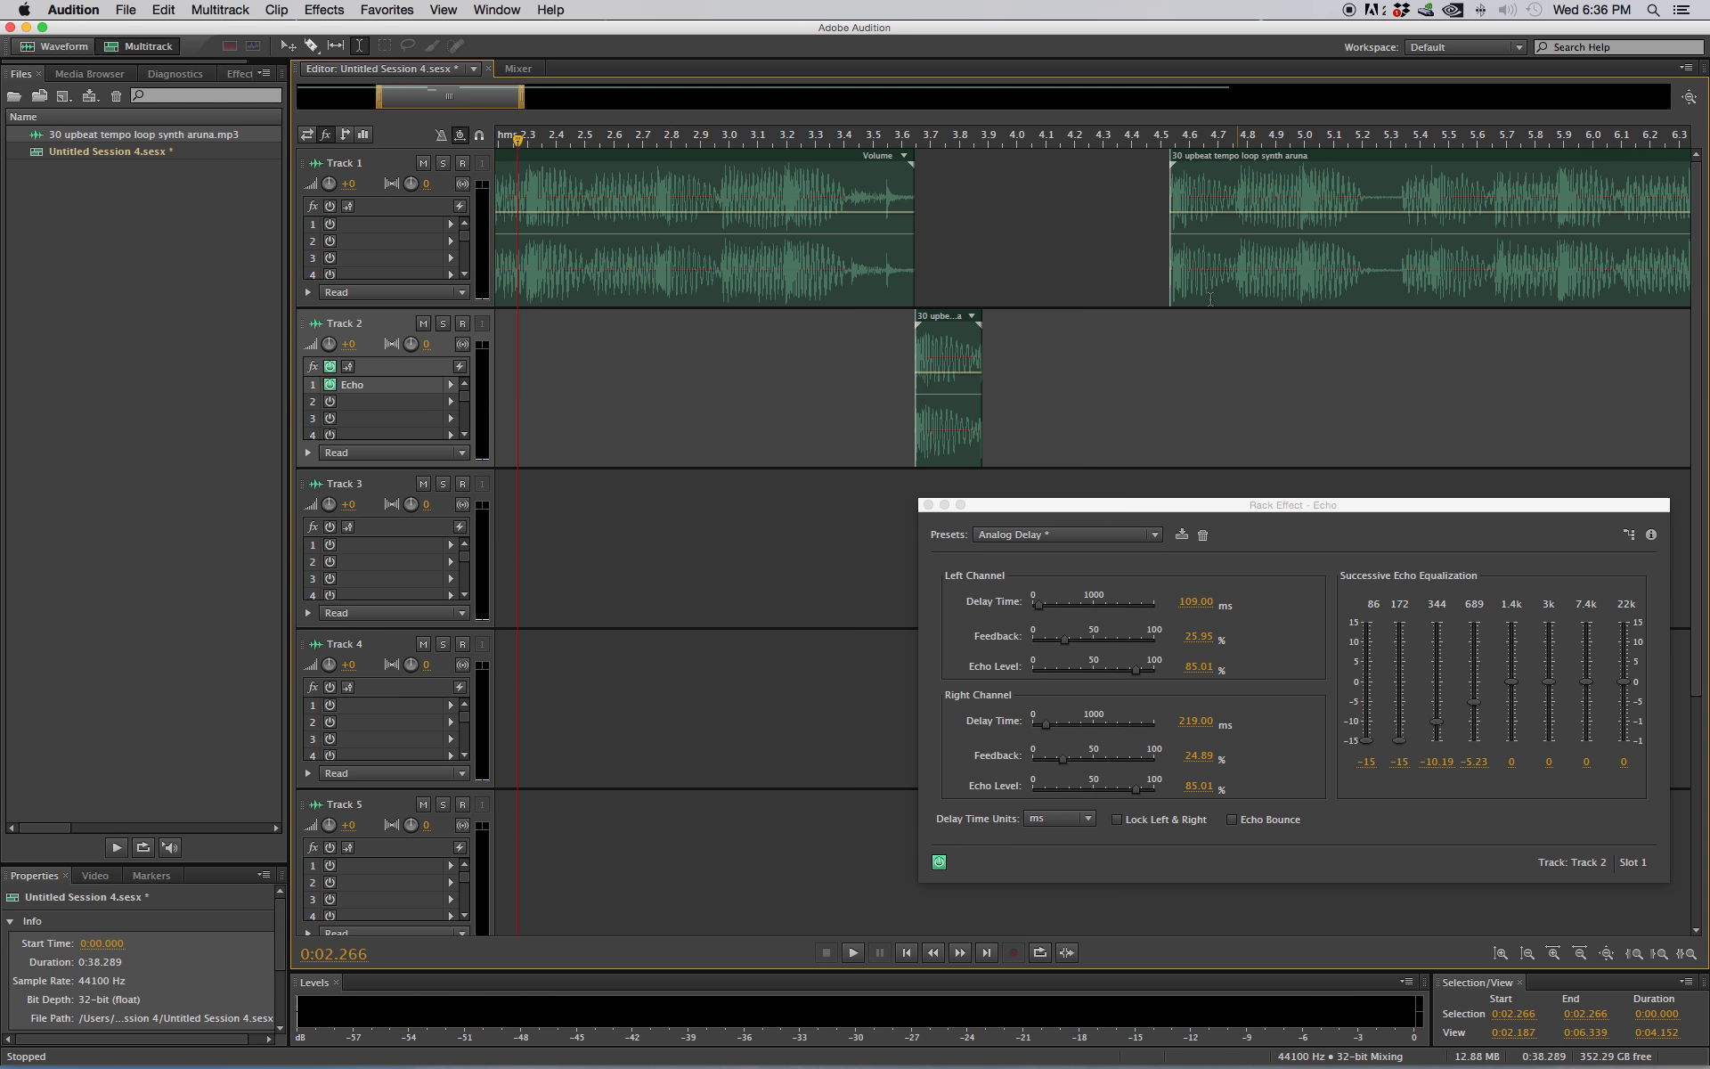
Step: Mute Track 1 and play the echoing Track 2 note alone from about 3.26 seconds
left_click(423, 163)
key("space")
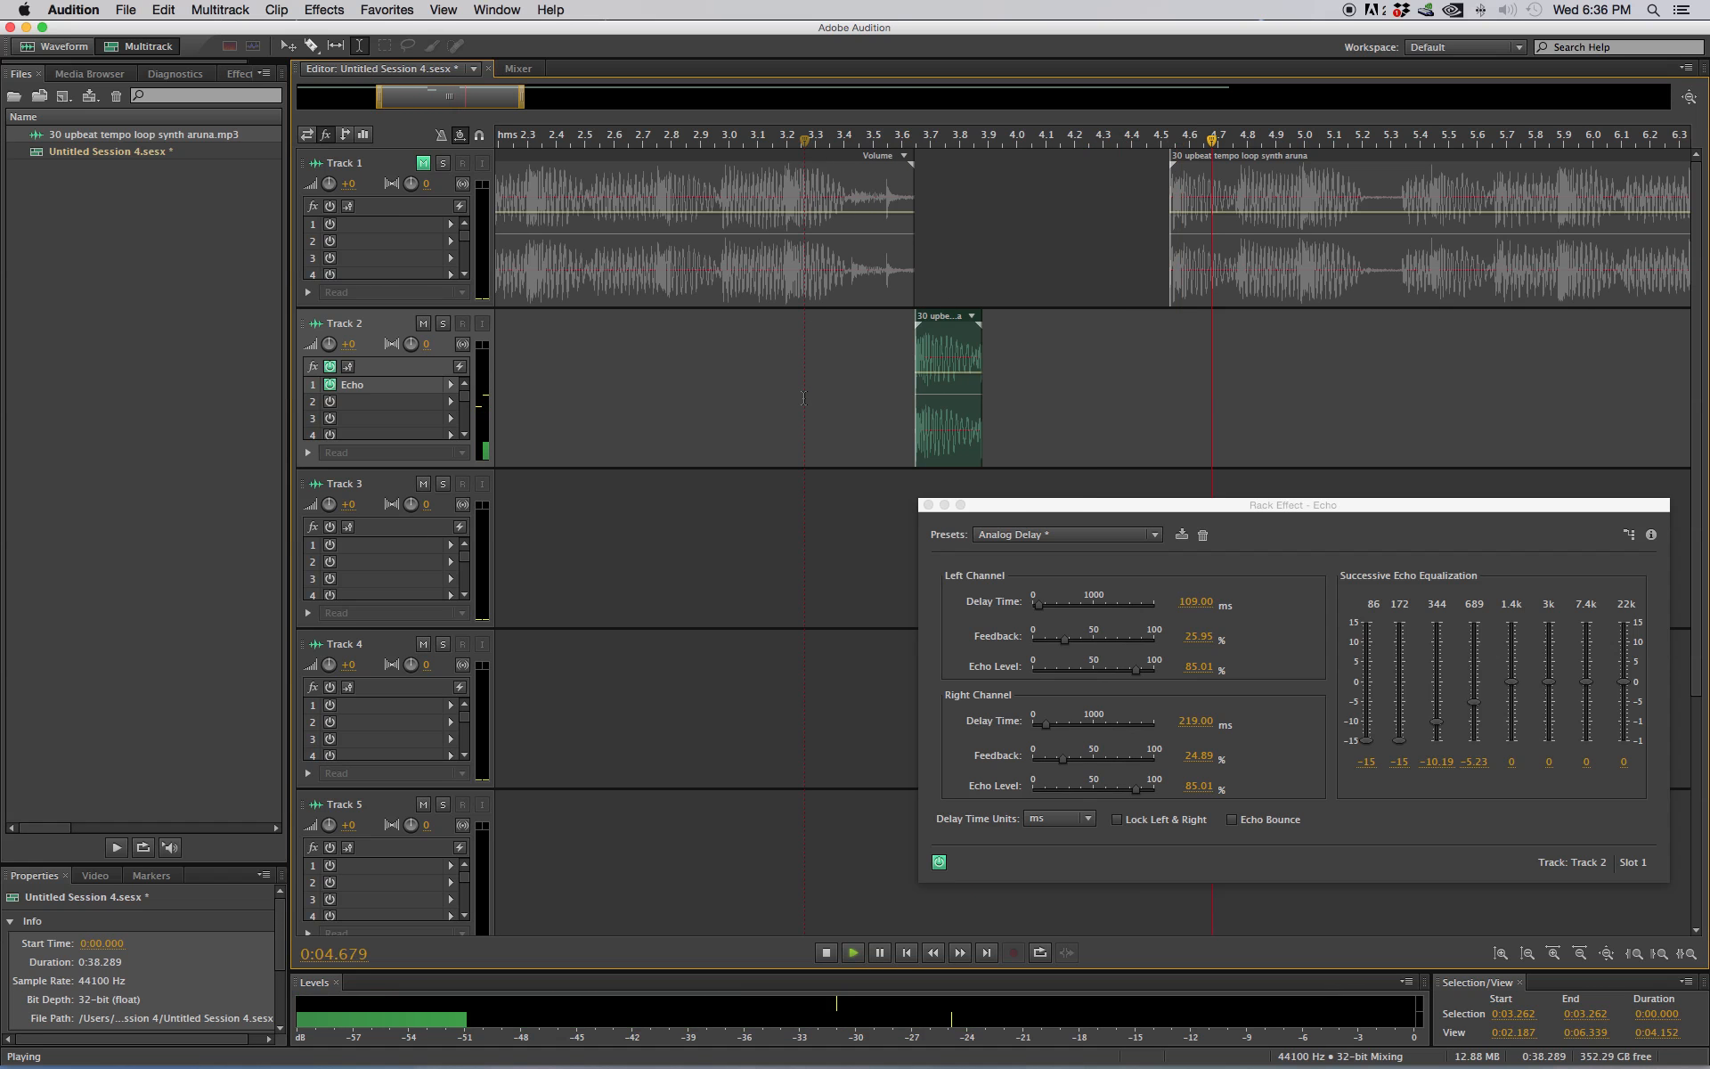
key("space")
Step: Reduce the echo feedback to about 11.86% for the left channel and 13.67% for the right, and play the note
left_click_drag(1061, 643, 1047, 640)
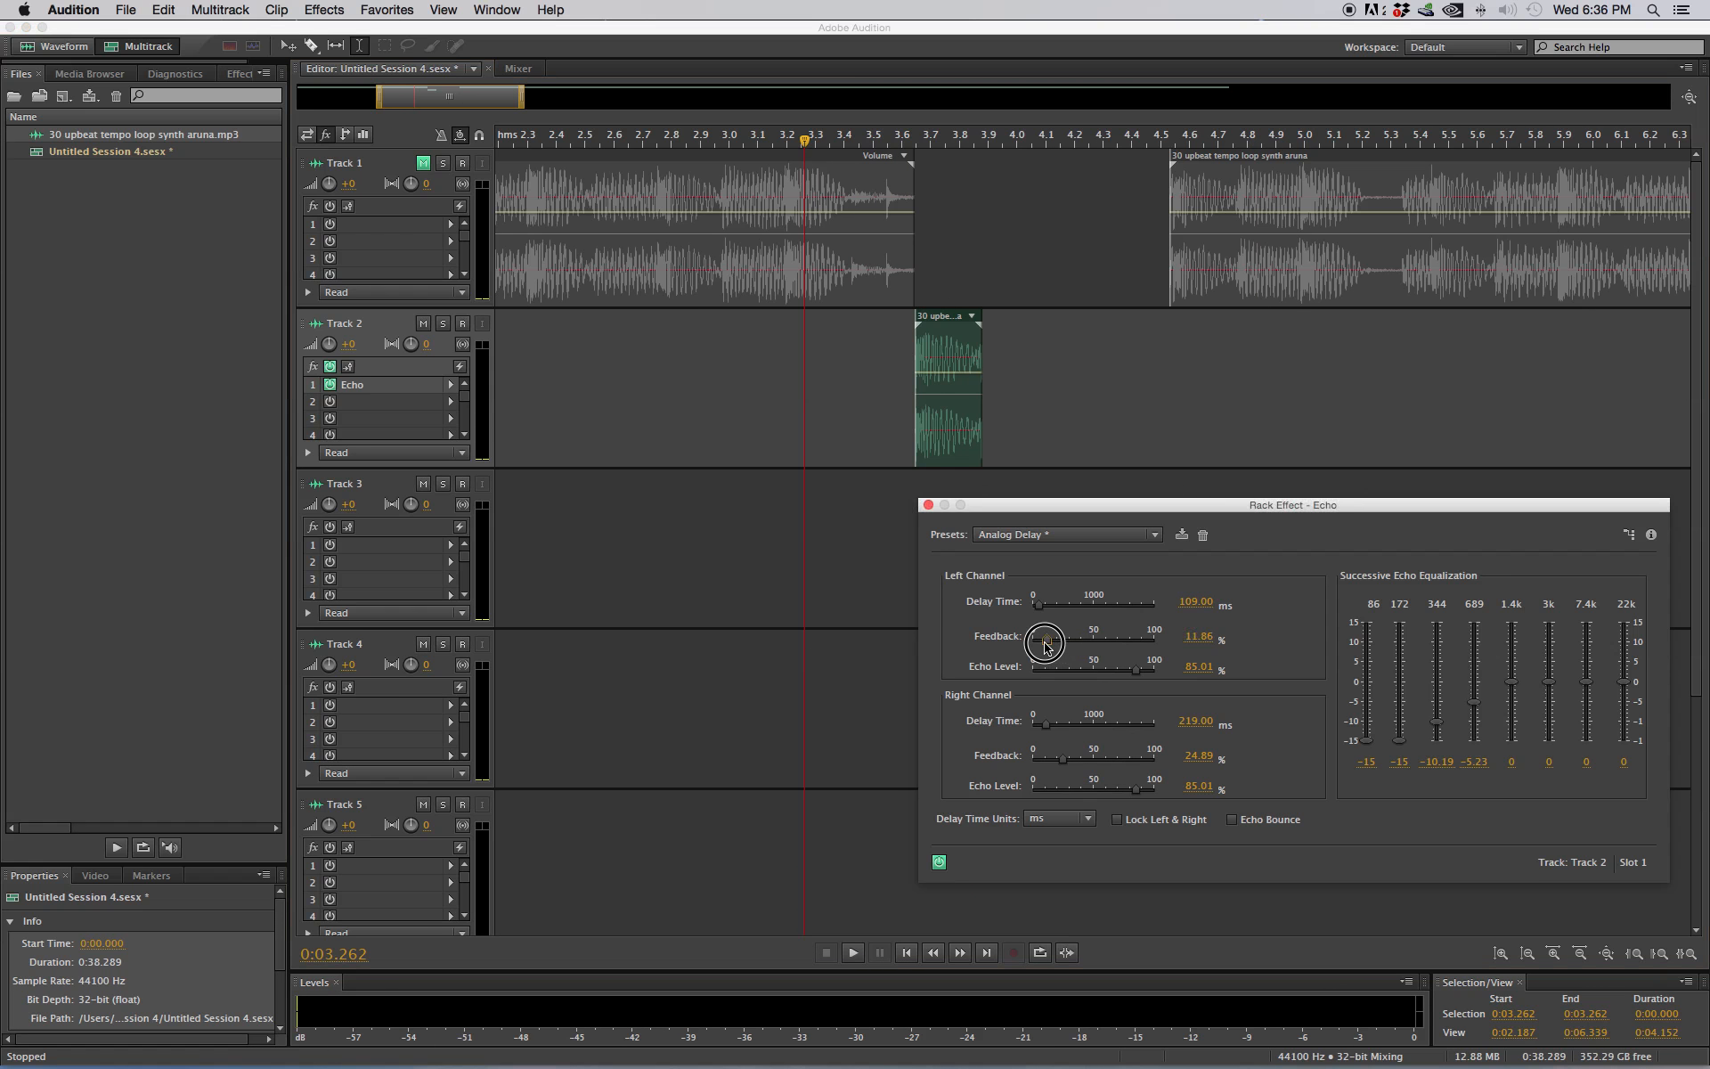
left_click_drag(1061, 761, 1053, 768)
key("space")
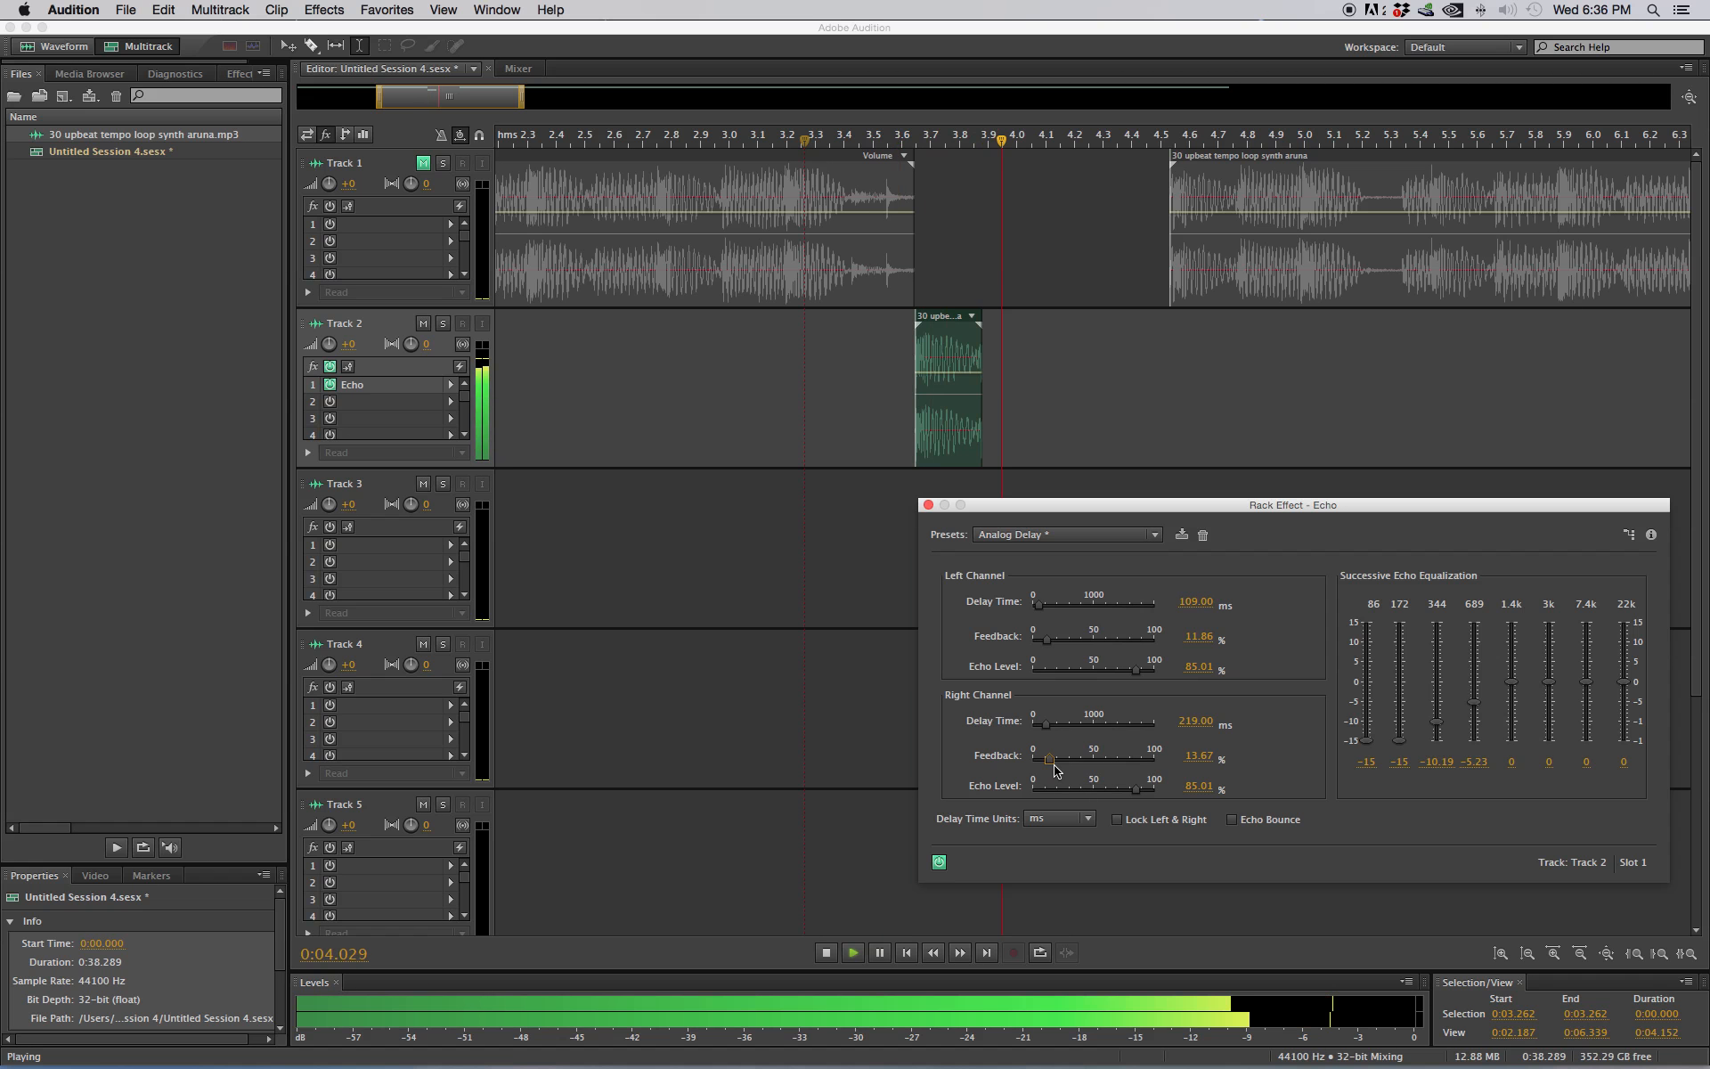
key("space")
Step: Raise the echo feedback to 100% for both the left and right channels, and play the note from about 3.26 seconds
left_click_drag(1049, 645, 1156, 646)
left_click_drag(1050, 766, 1164, 764)
key("space")
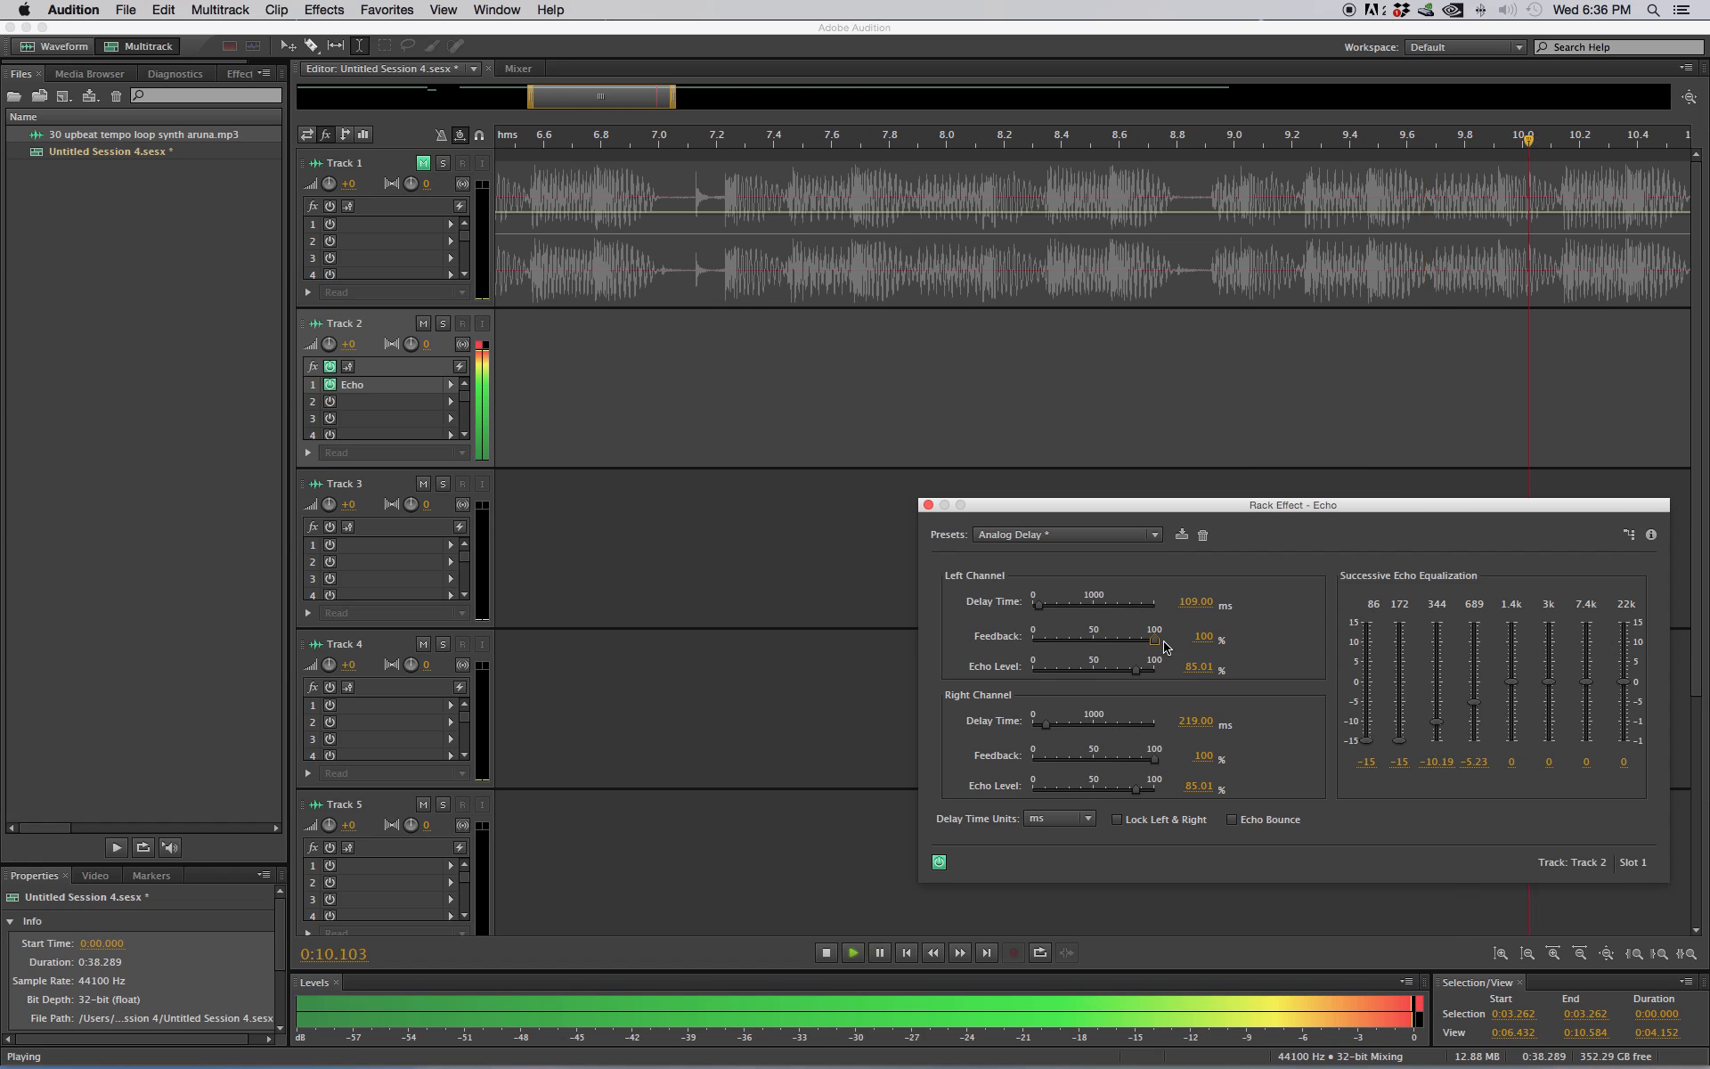
key("space")
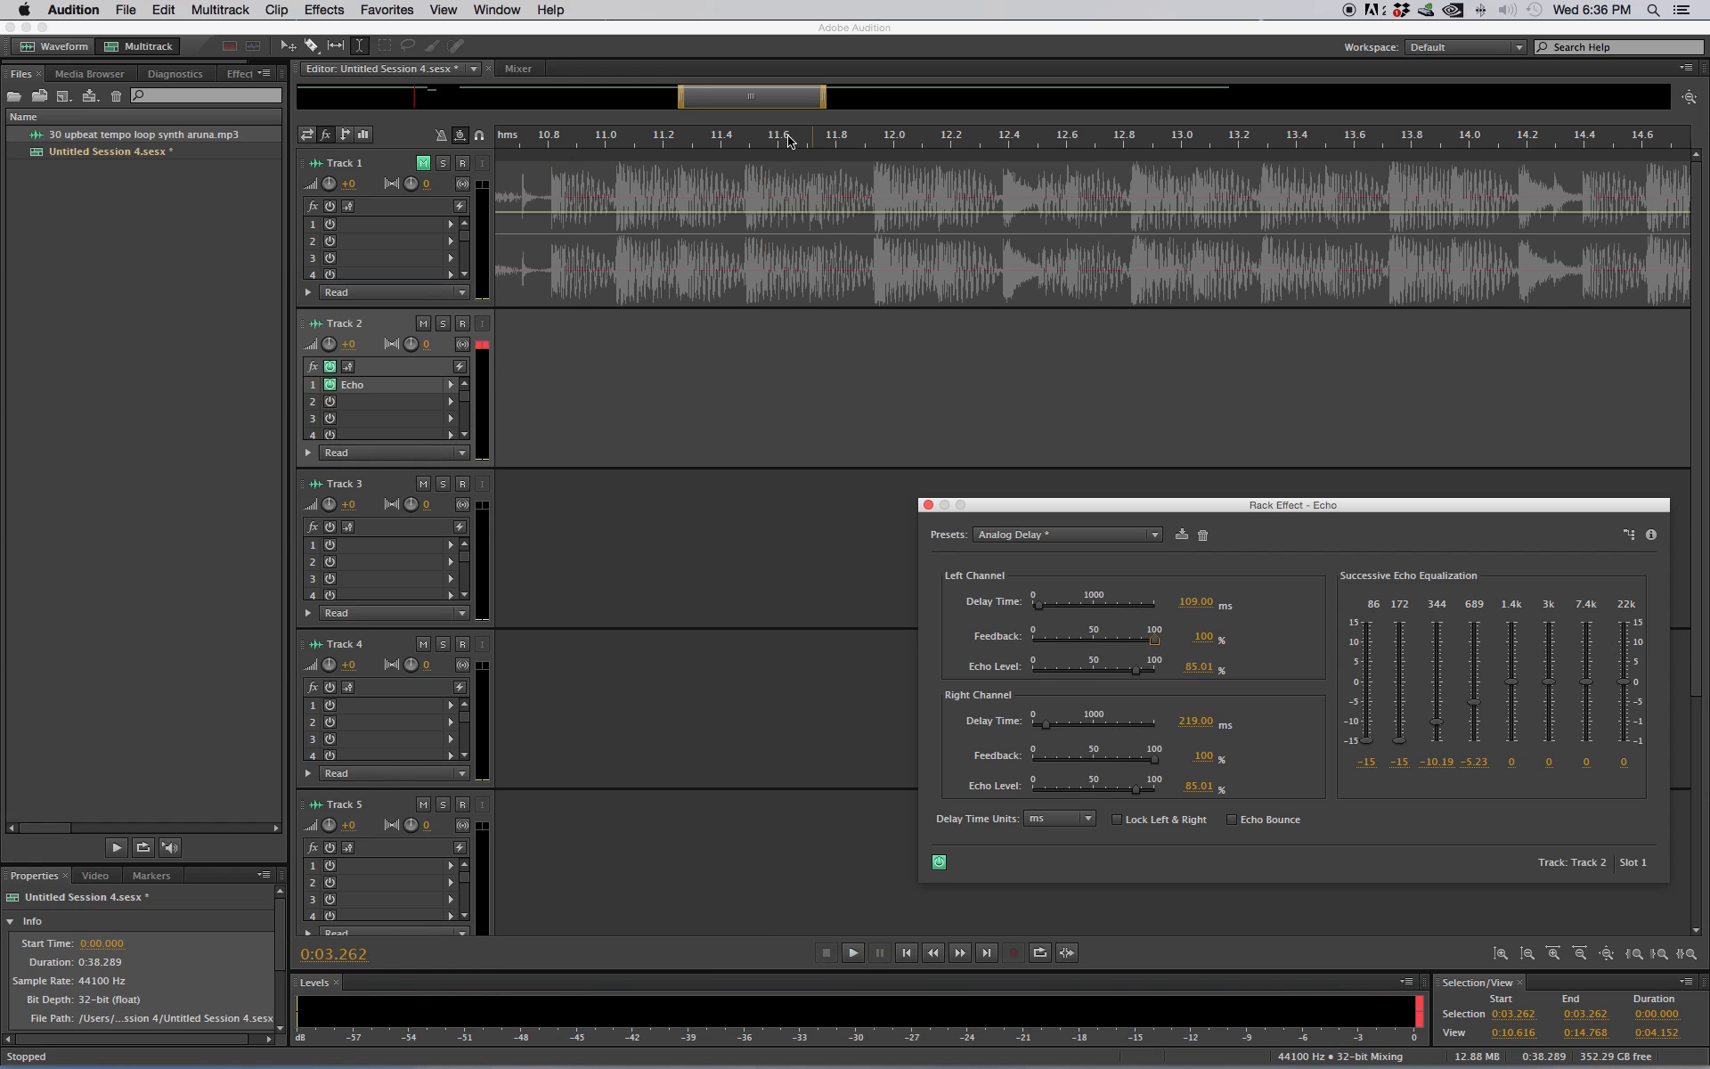
Step: Place the playhead at about 2.33 seconds and reduce the echo feedback to 61.2% for both the left and right channels
left_click_drag(676, 96, 402, 91)
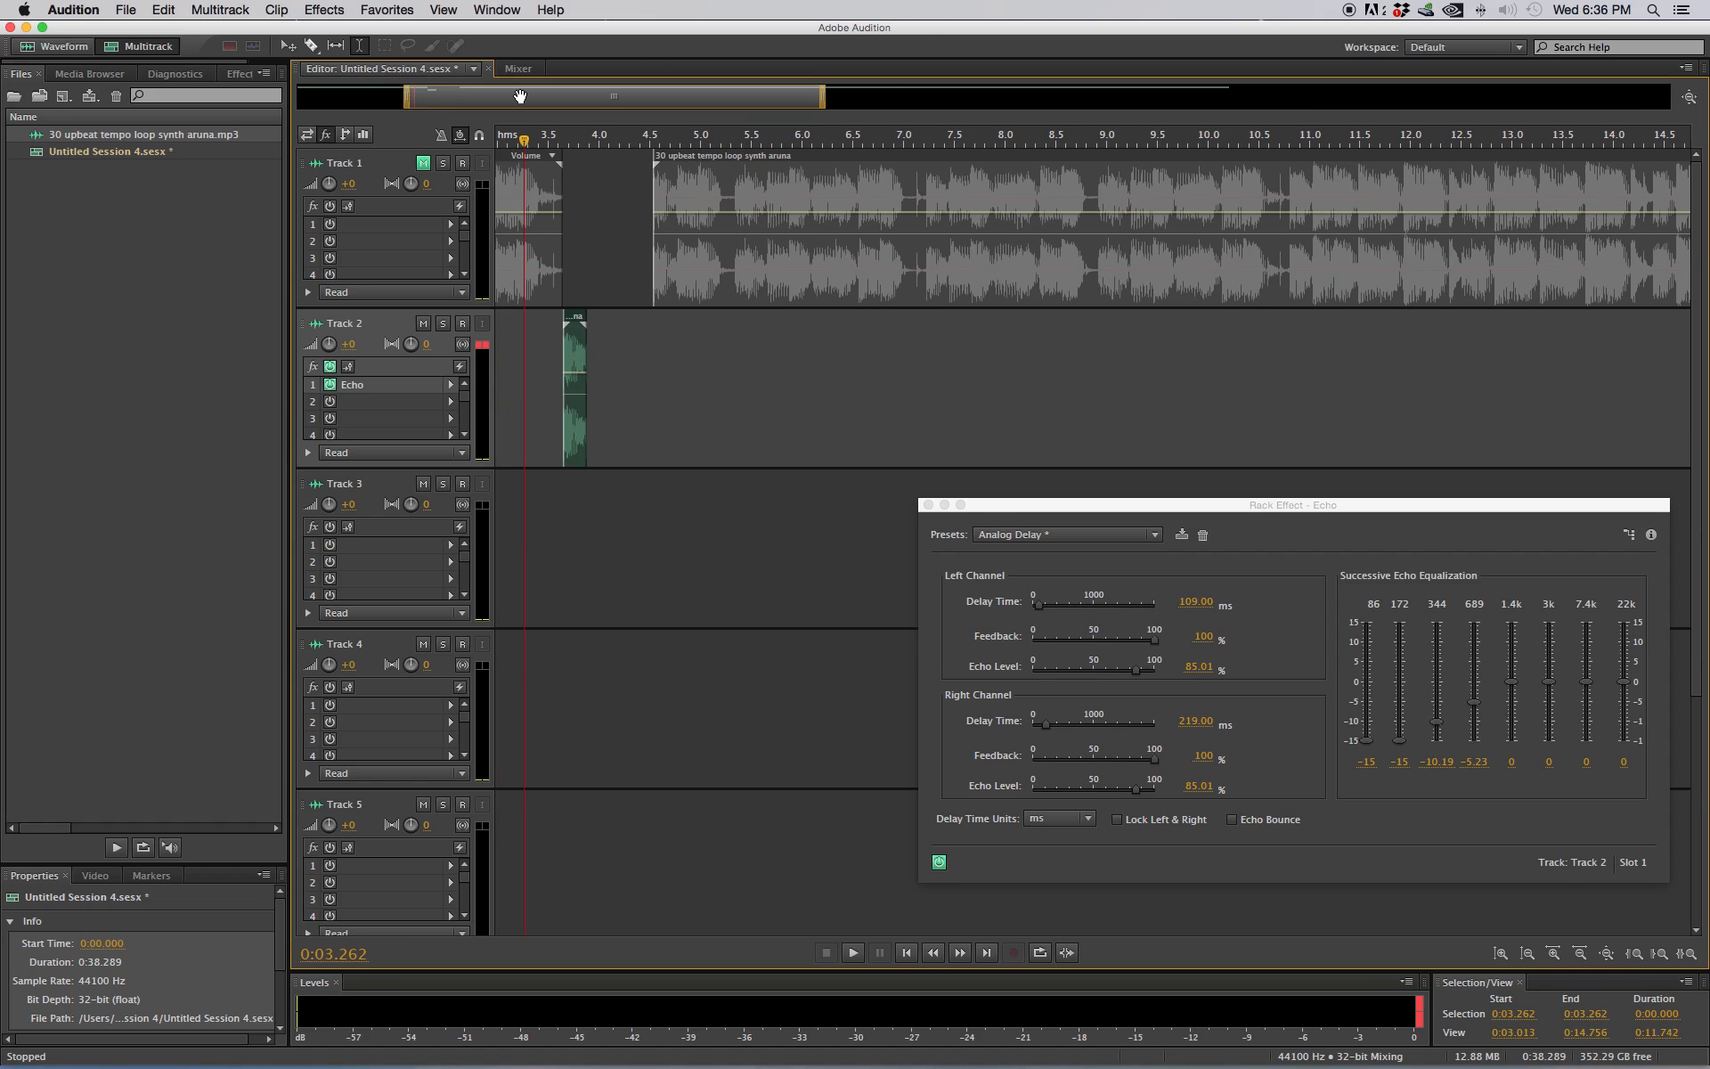
left_click_drag(533, 91, 489, 91)
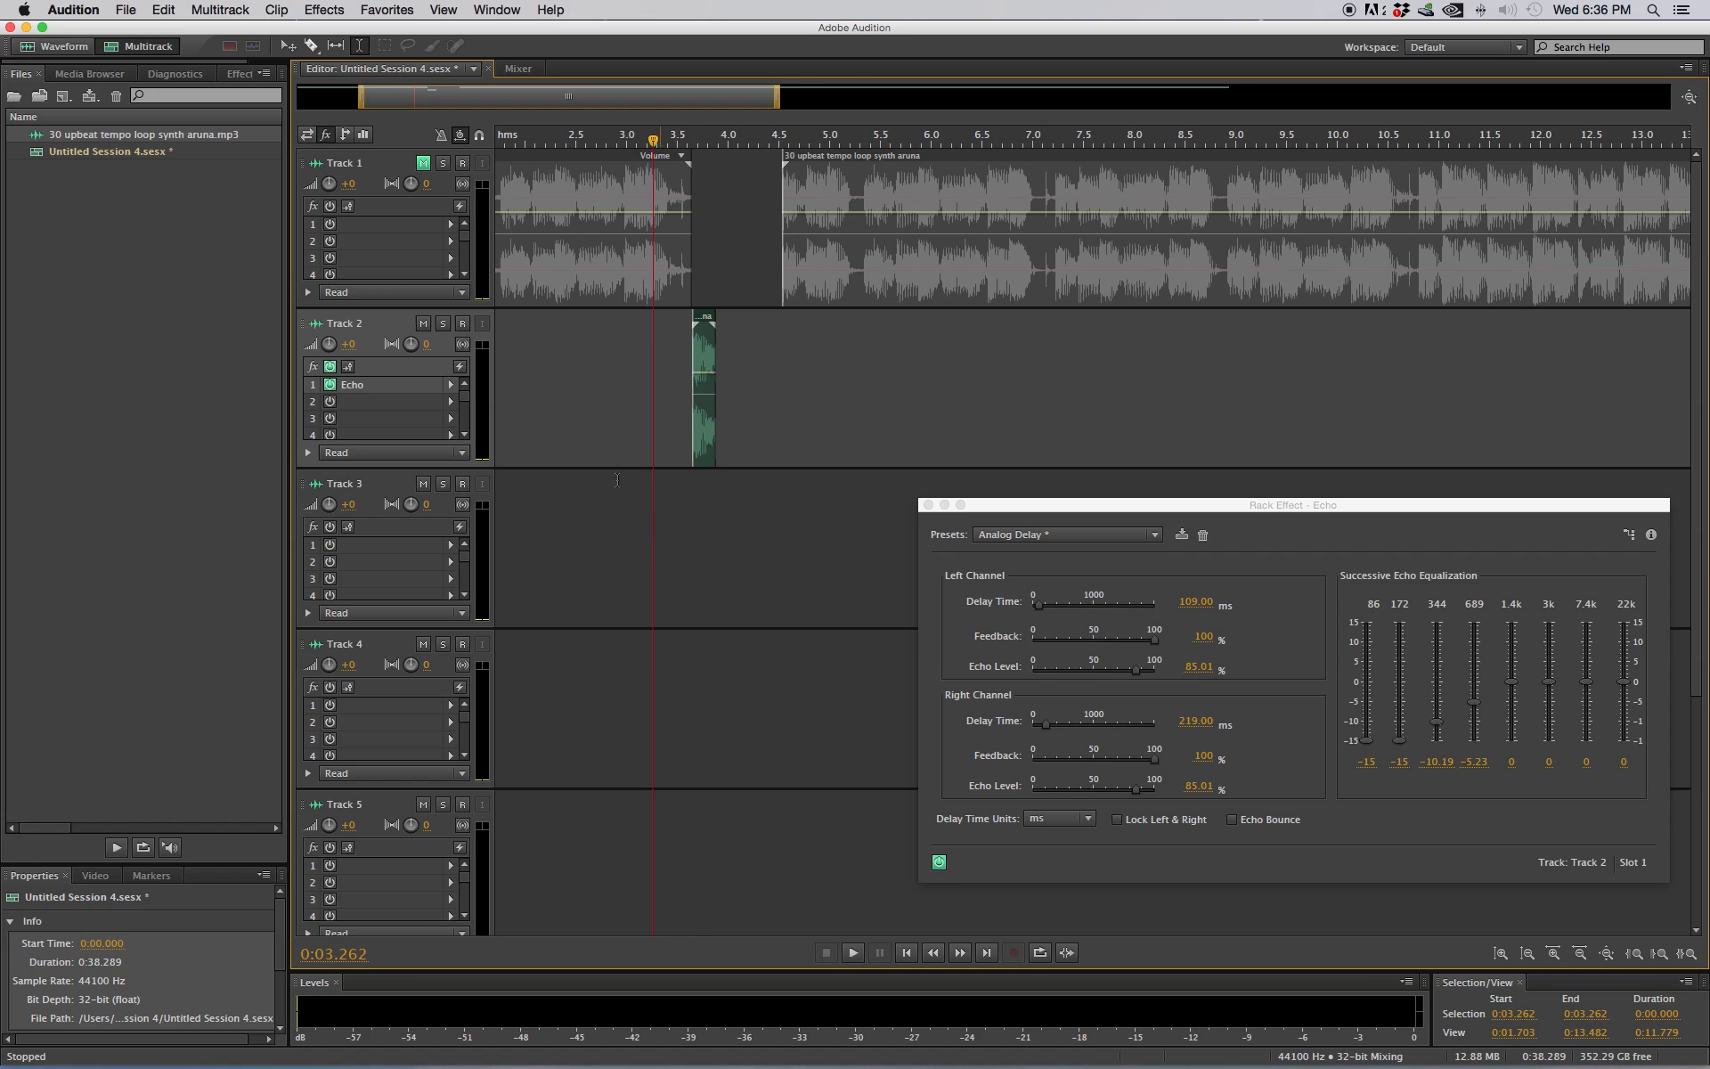
left_click(559, 436)
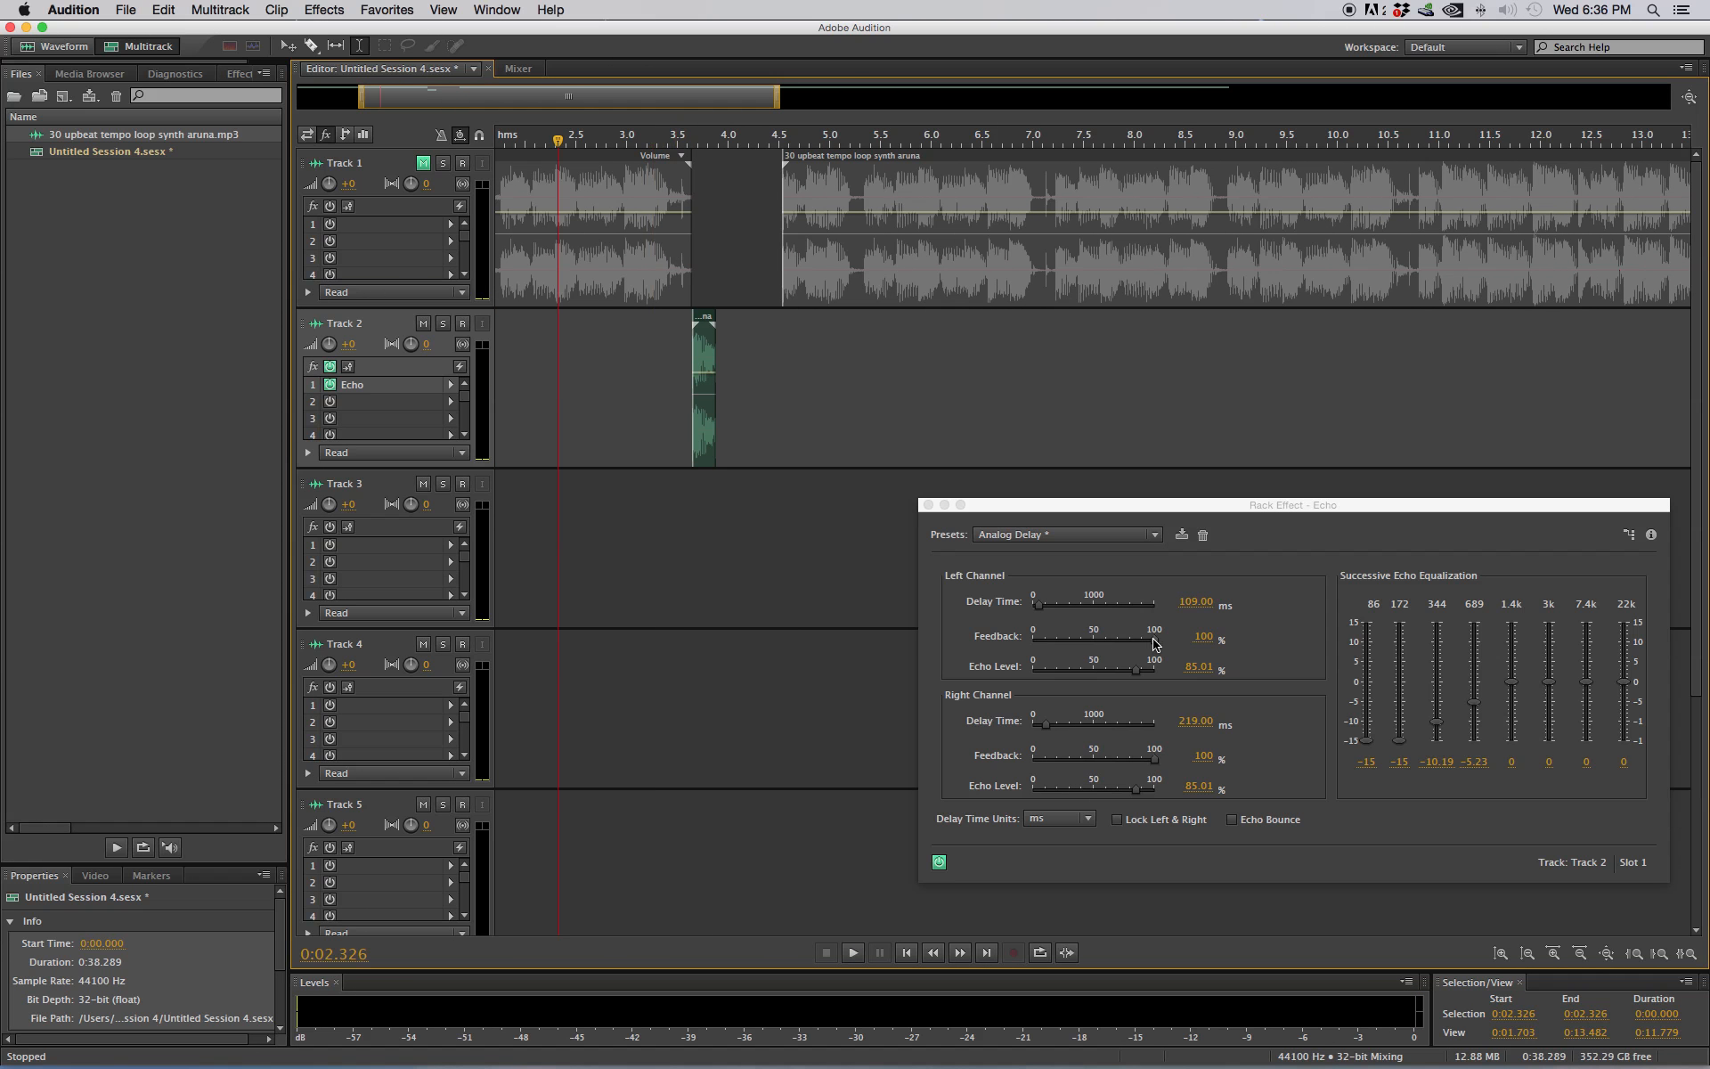
left_click_drag(1155, 643, 1107, 640)
left_click_drag(1155, 757, 1107, 761)
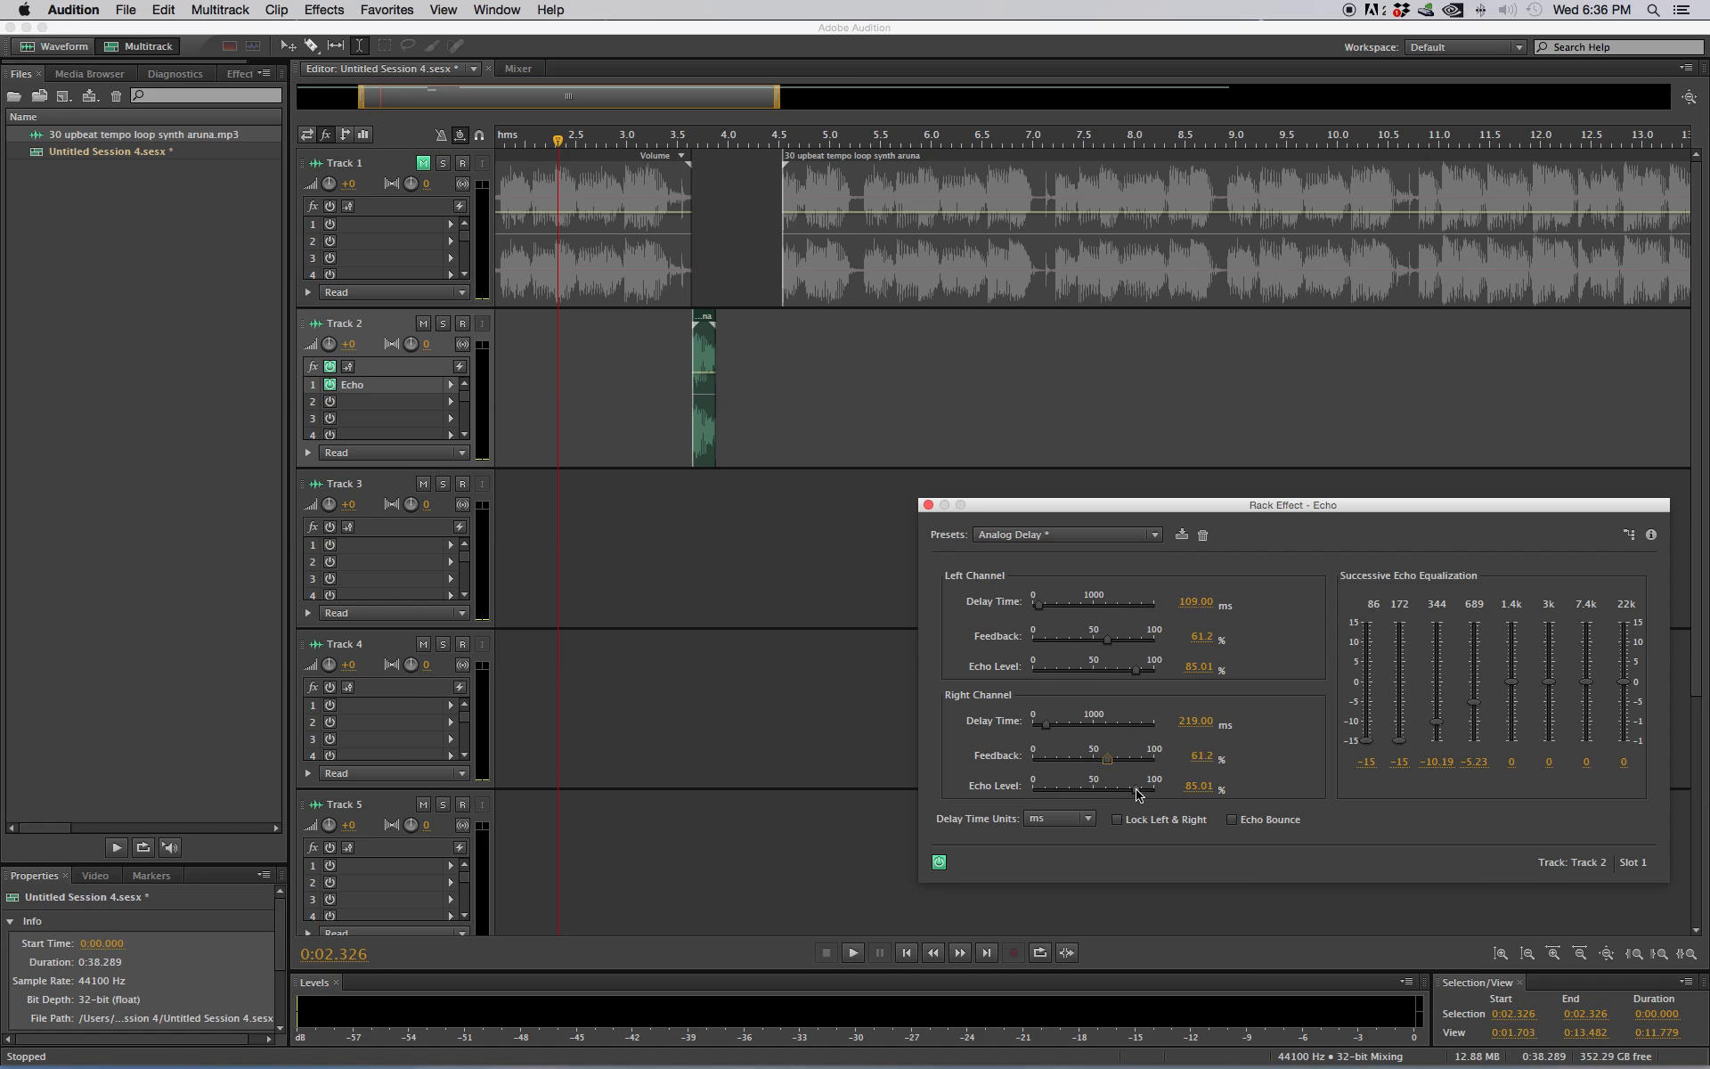
Step: Reduce the echo level to about 49.98% for the left channel and 52.87% for the right, and play from about 3.48 seconds
left_click_drag(1138, 673, 1093, 673)
left_click_drag(1135, 789, 1098, 791)
left_click(676, 384)
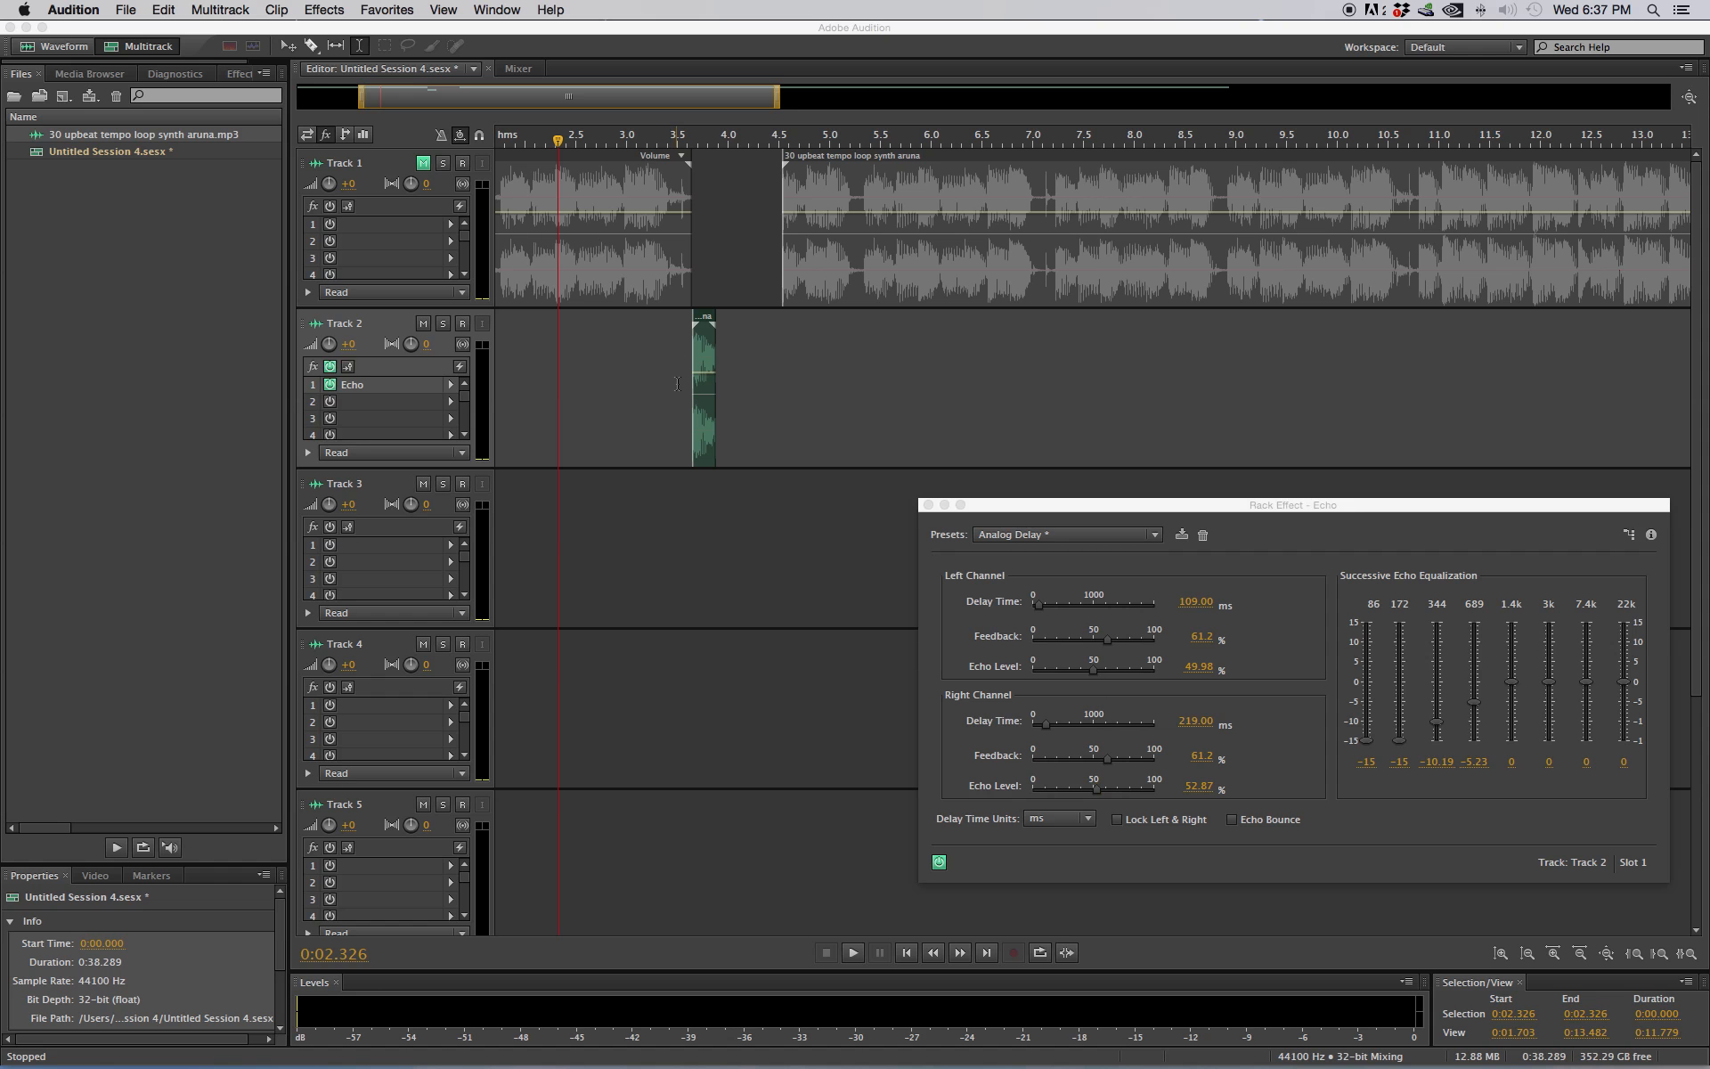
key("space")
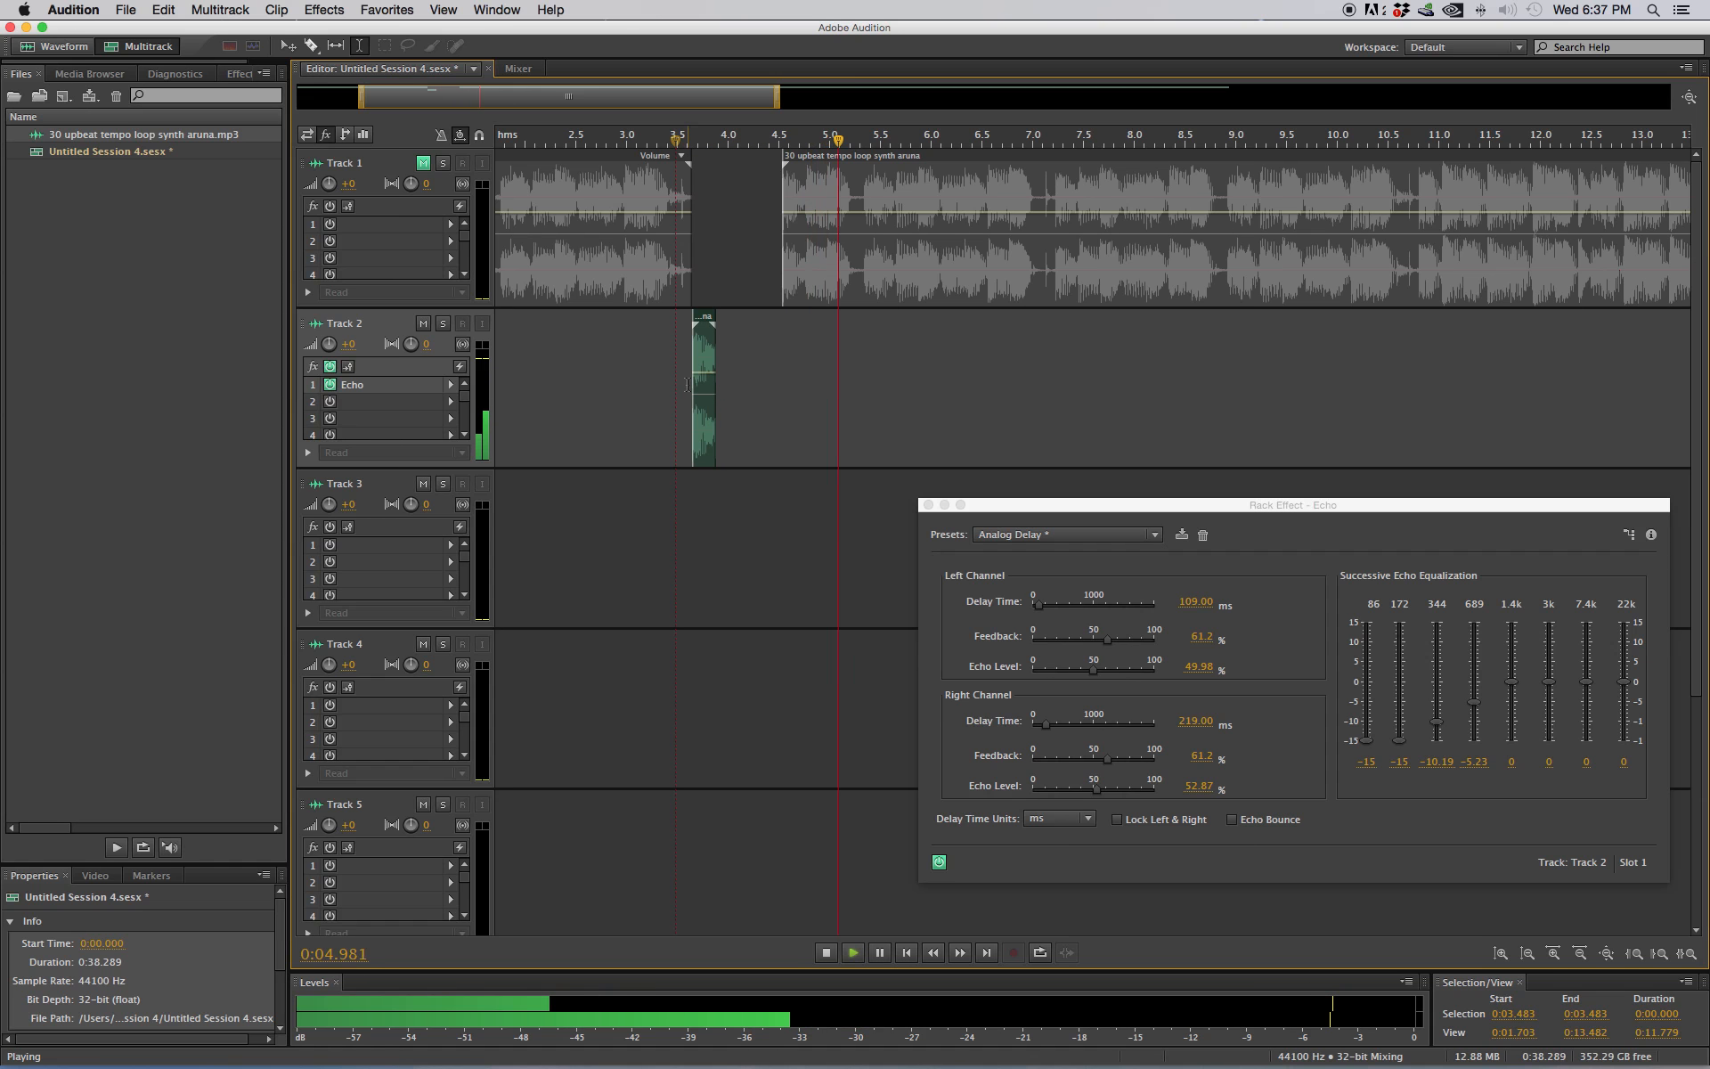
key("space")
Step: Lower the echo level to about 19.43% for the left channel and 15.83% for the right, and play the note
left_click_drag(1093, 670, 1047, 674)
left_click_drag(1094, 796, 1050, 795)
key("space")
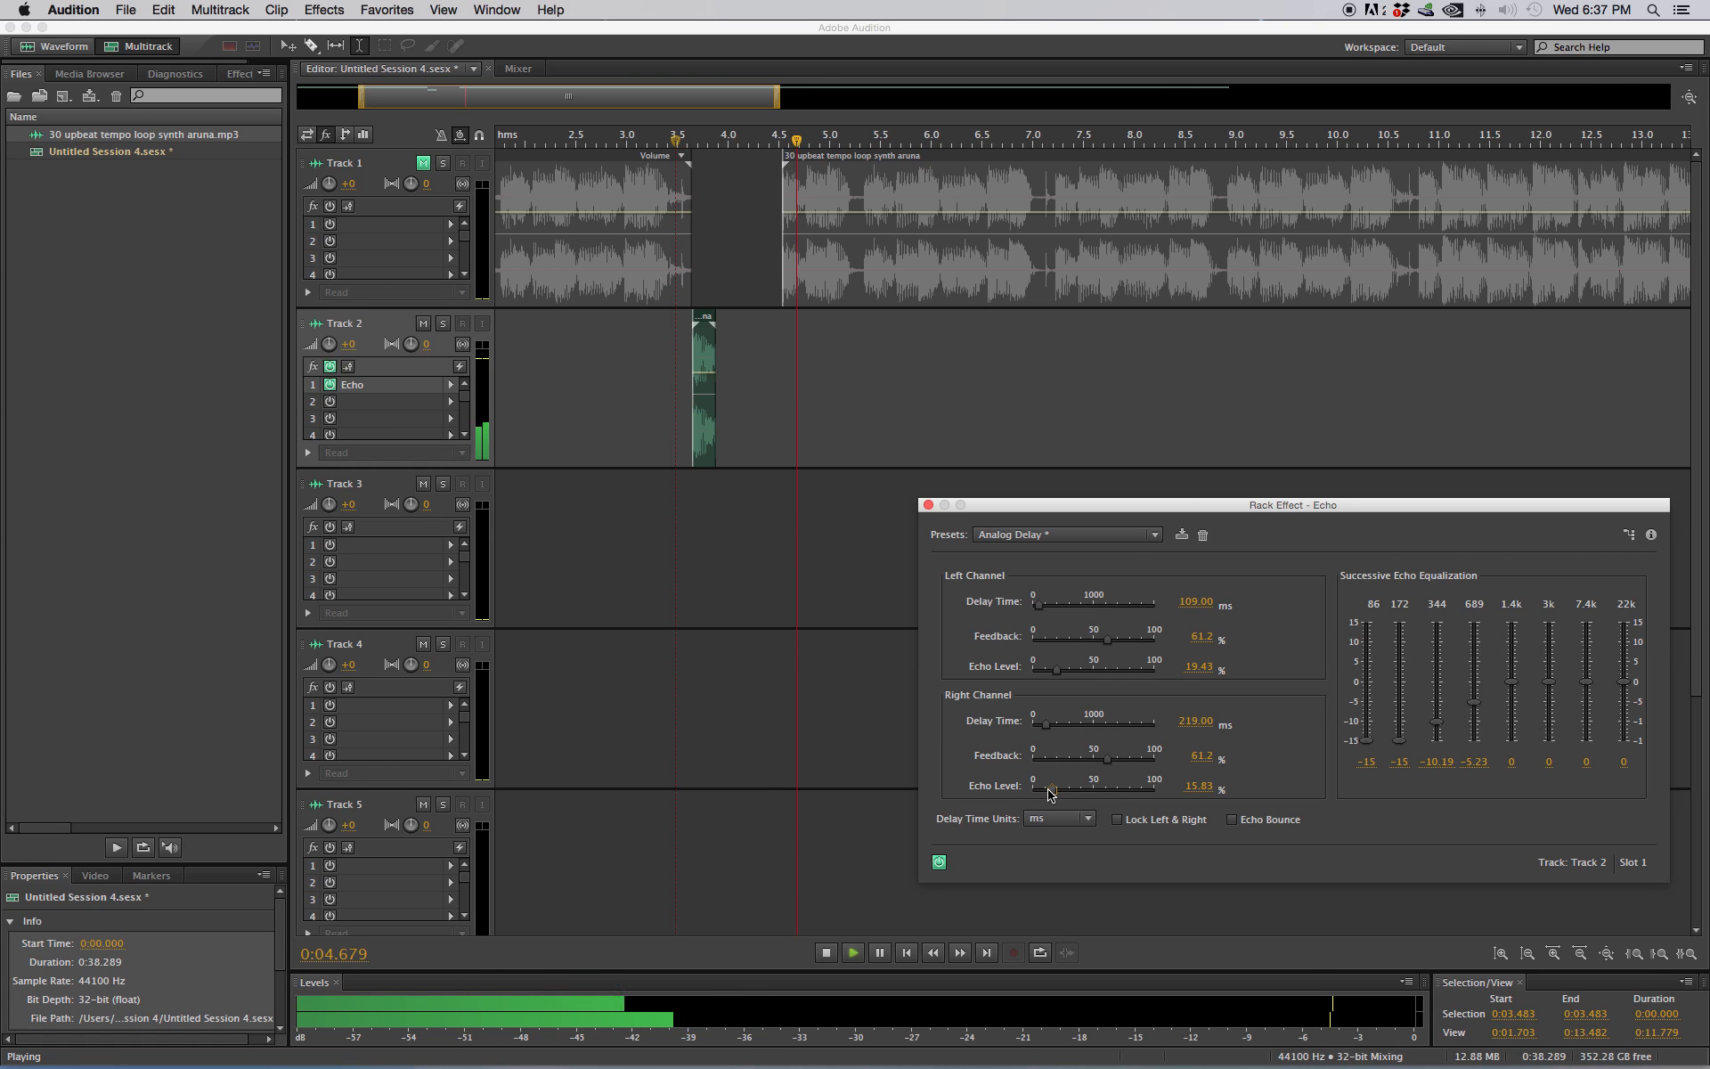
key("space")
Step: Raise the echo feedback to 100% for both channels, set the left echo level to about 17.24%, and play the note
left_click_drag(1107, 639, 1156, 639)
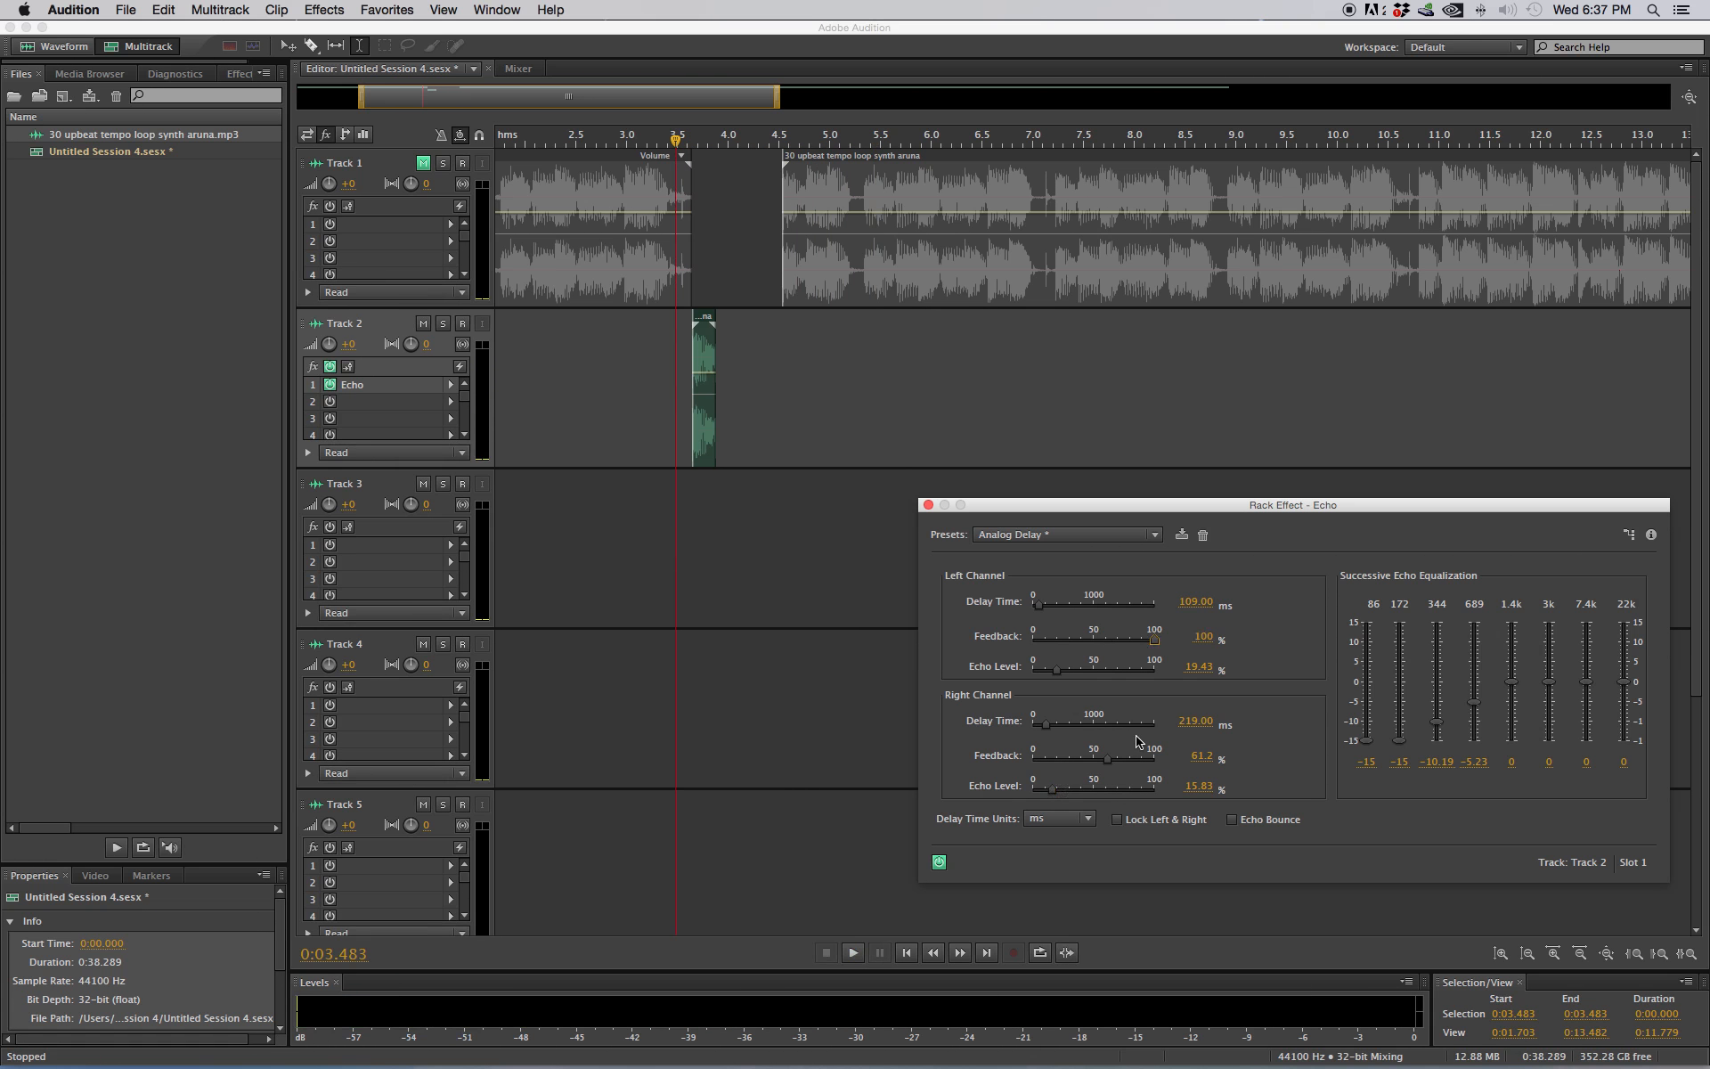
left_click_drag(1107, 758, 1155, 759)
left_click(1164, 639)
left_click_drag(1051, 676, 1055, 674)
key("space")
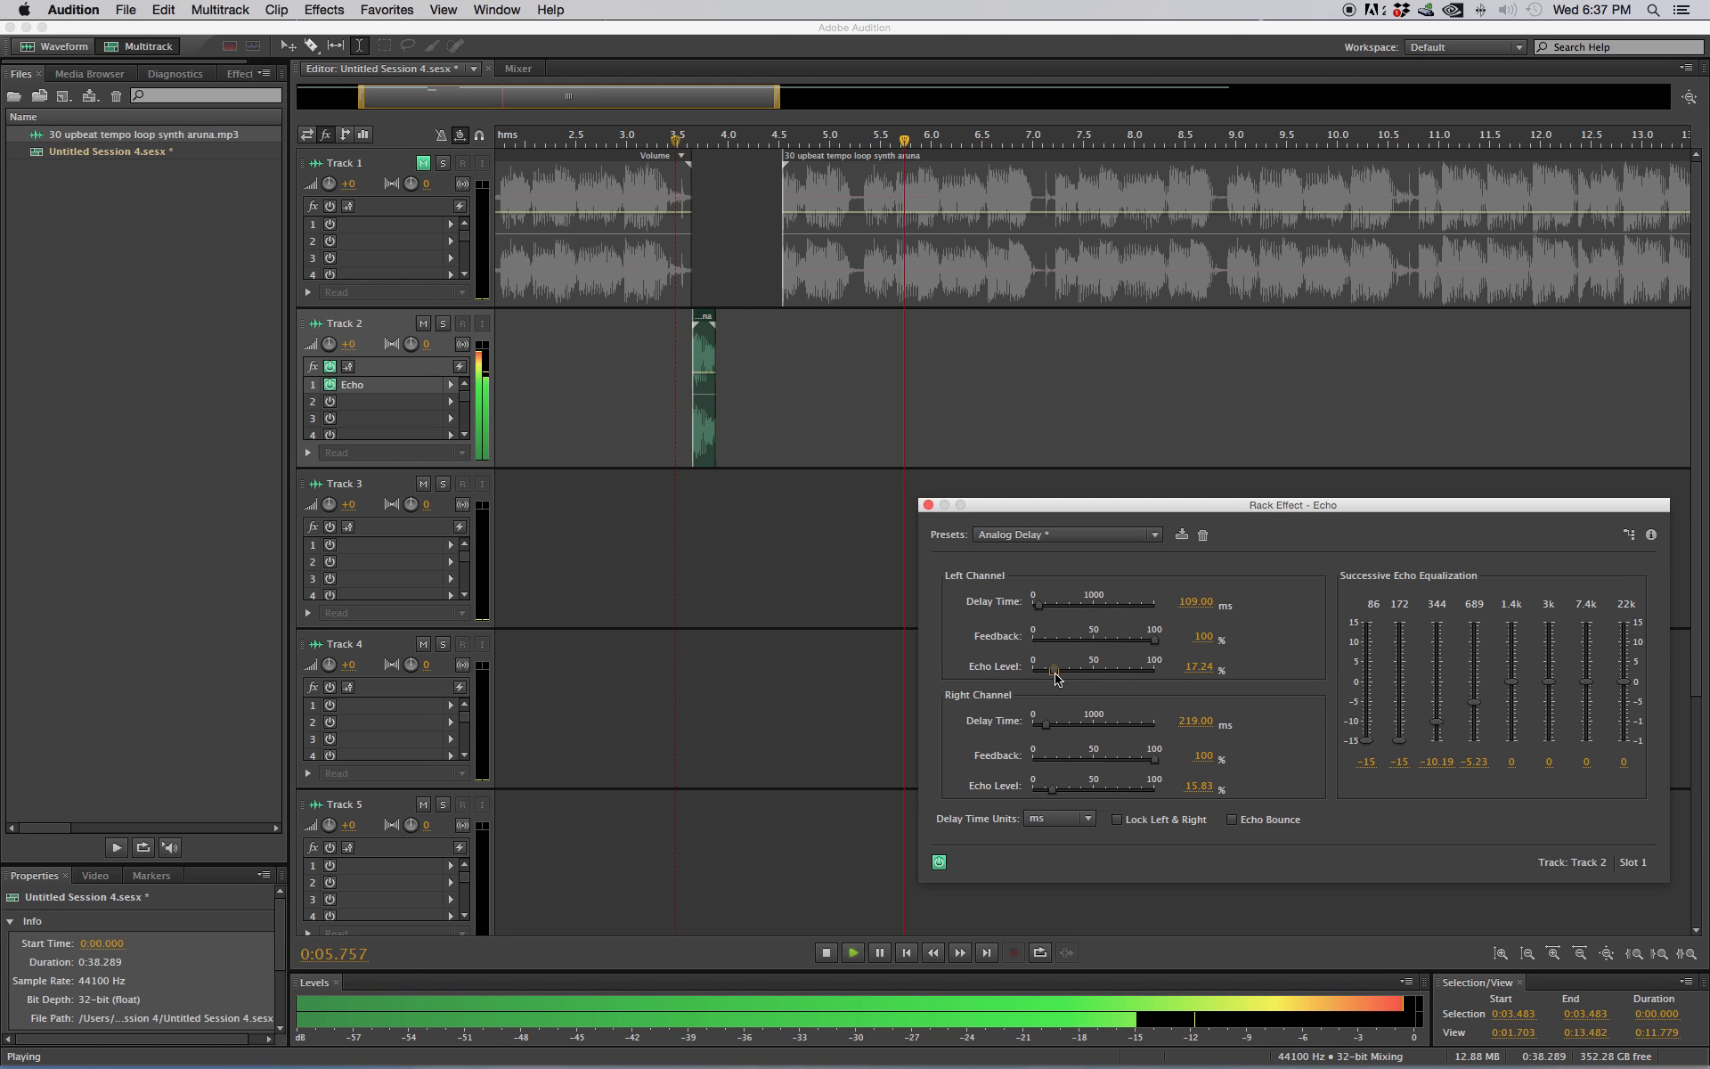
key("space")
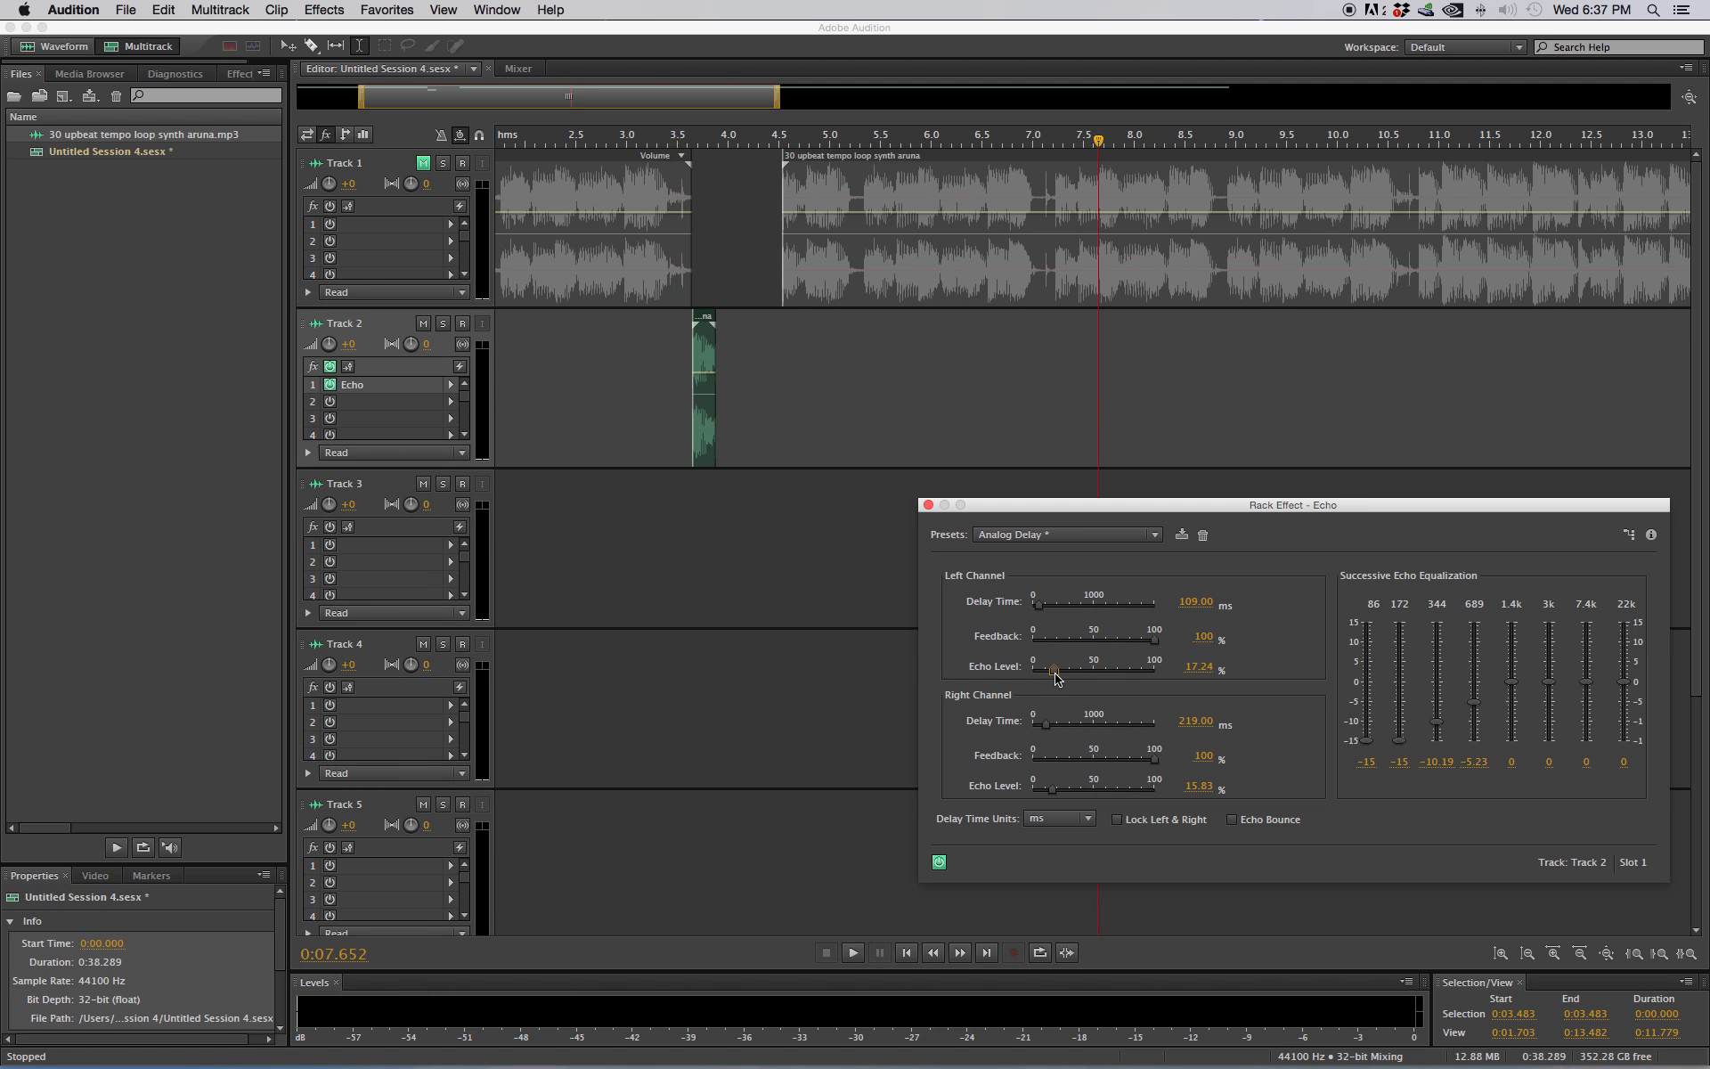
Step: Reduce the echo level to about 6.21% for the left channel and 6.2% for the right, and play from about 3.48 seconds
left_click_drag(1056, 679, 1040, 675)
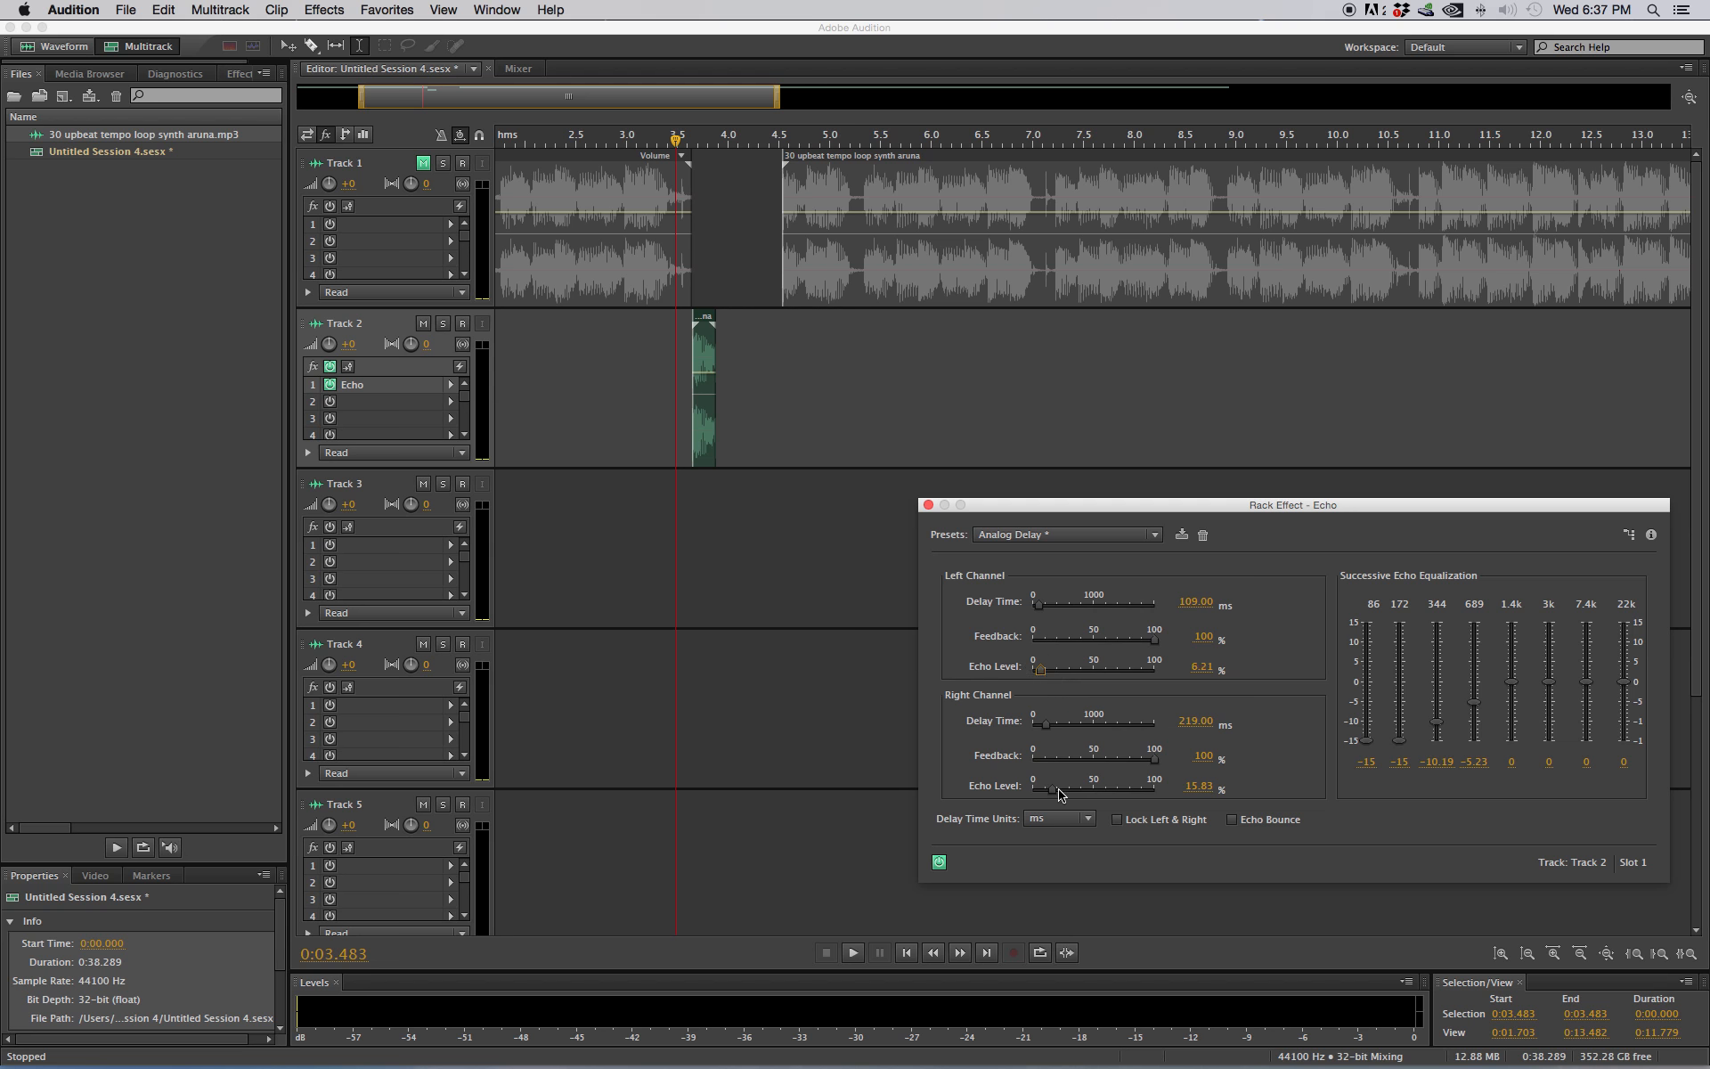
left_click_drag(1059, 795, 1046, 797)
key("space")
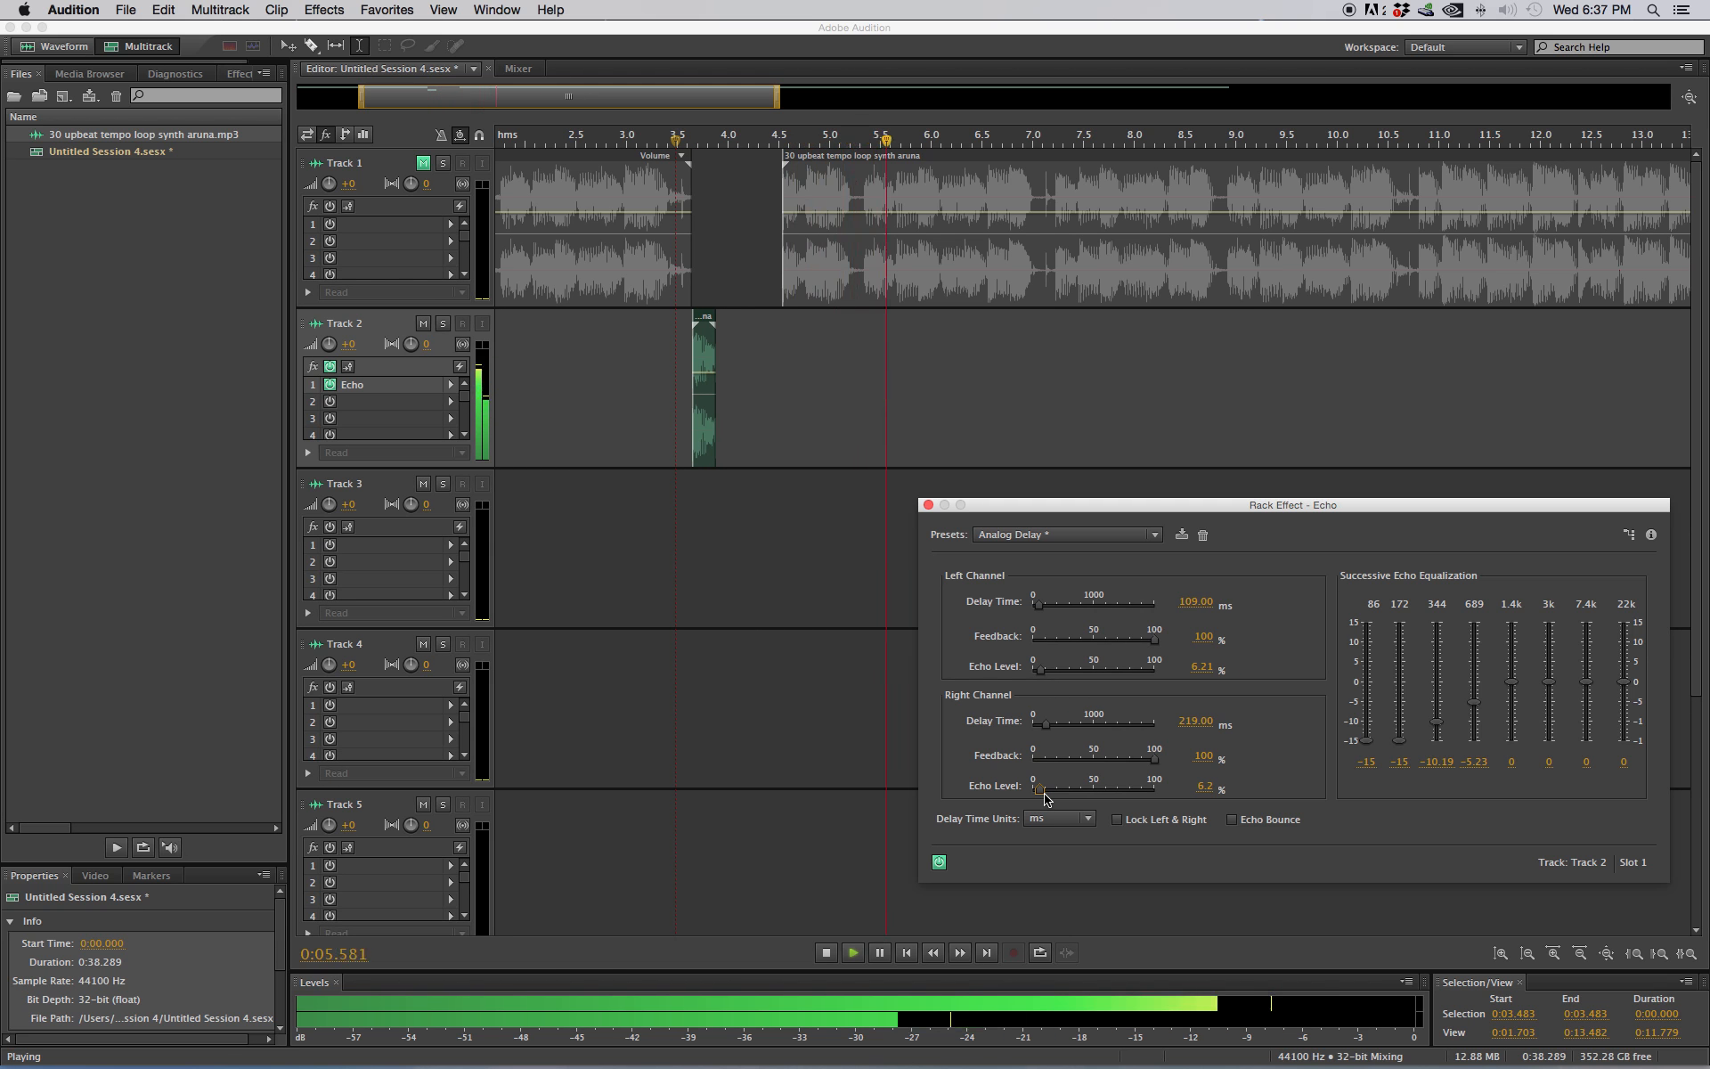
key("space")
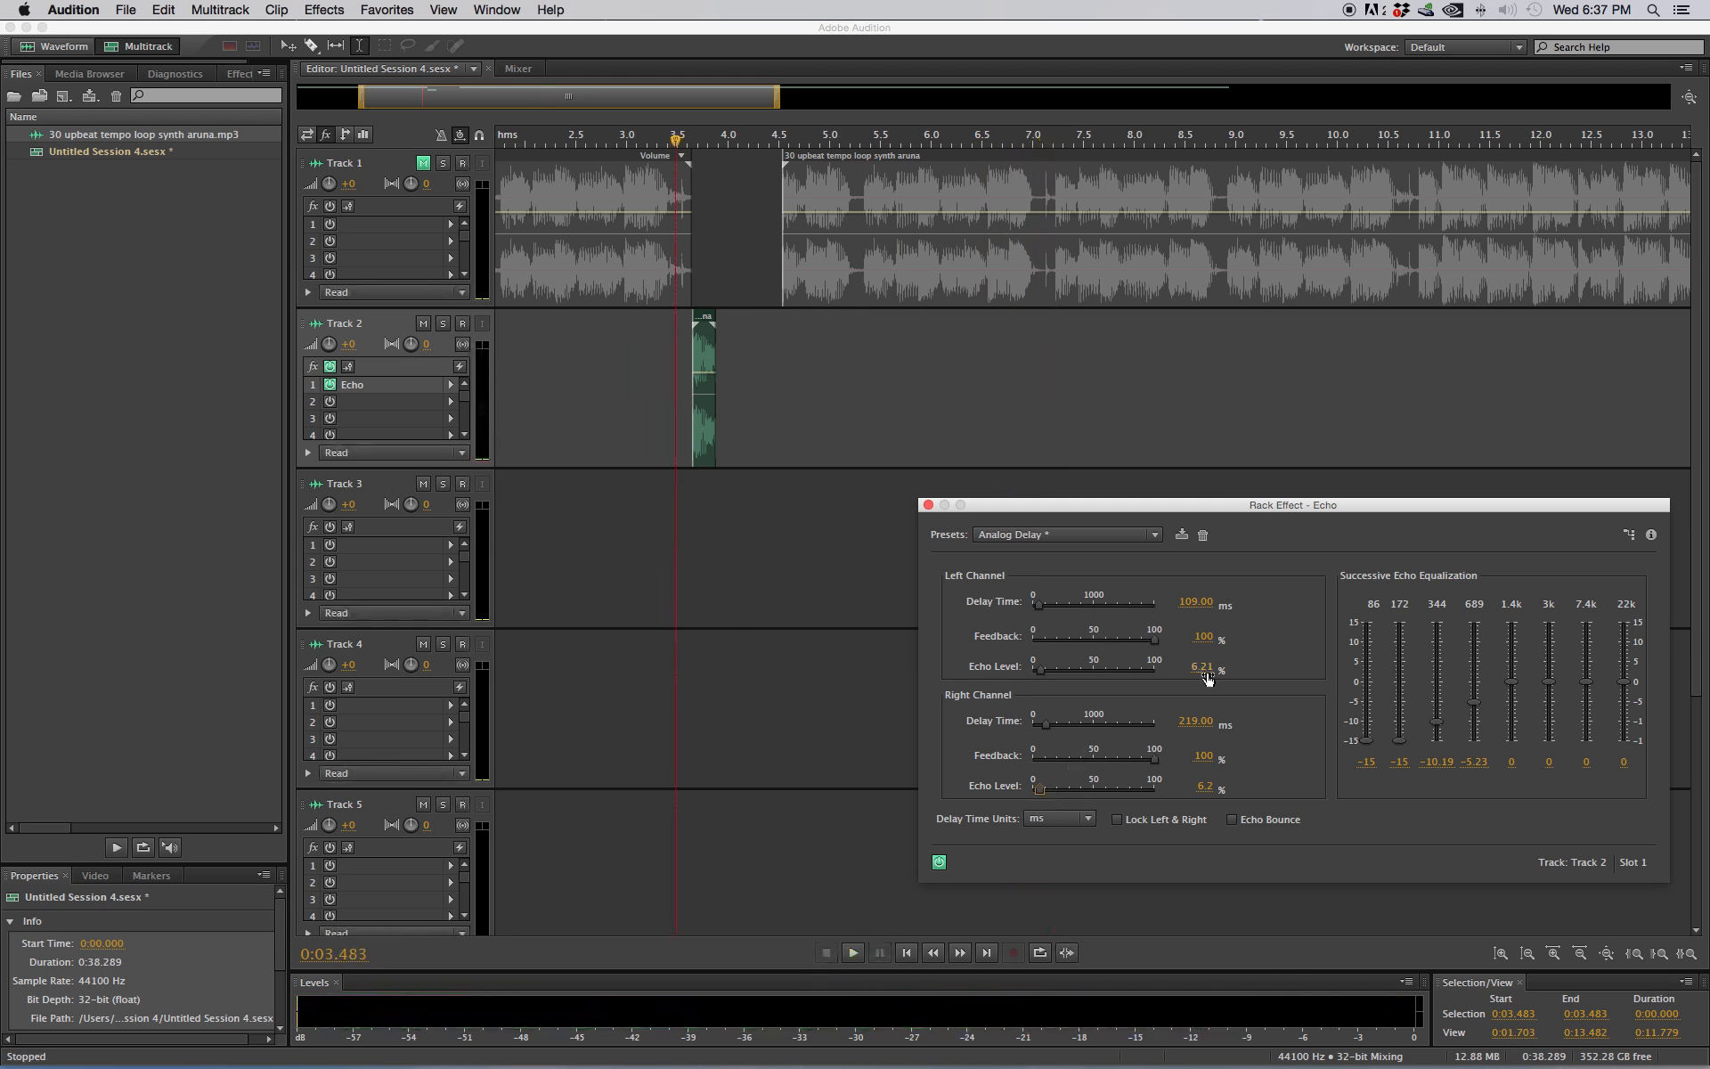